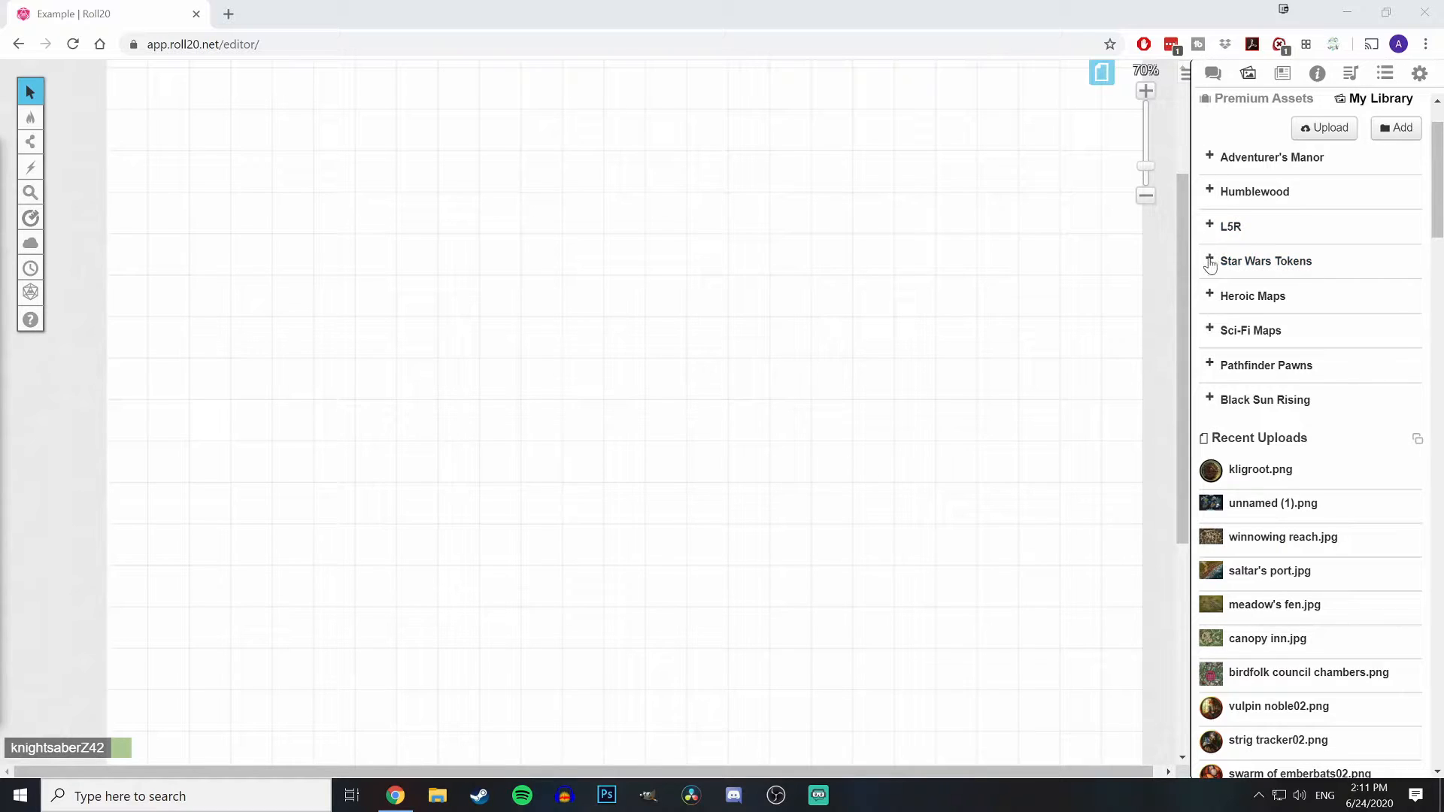
# Step: Place the fa01_genzhoustreets map from the L5R Maps folder on the page and scale it to fill the whole page
pyautogui.click(1211, 230)
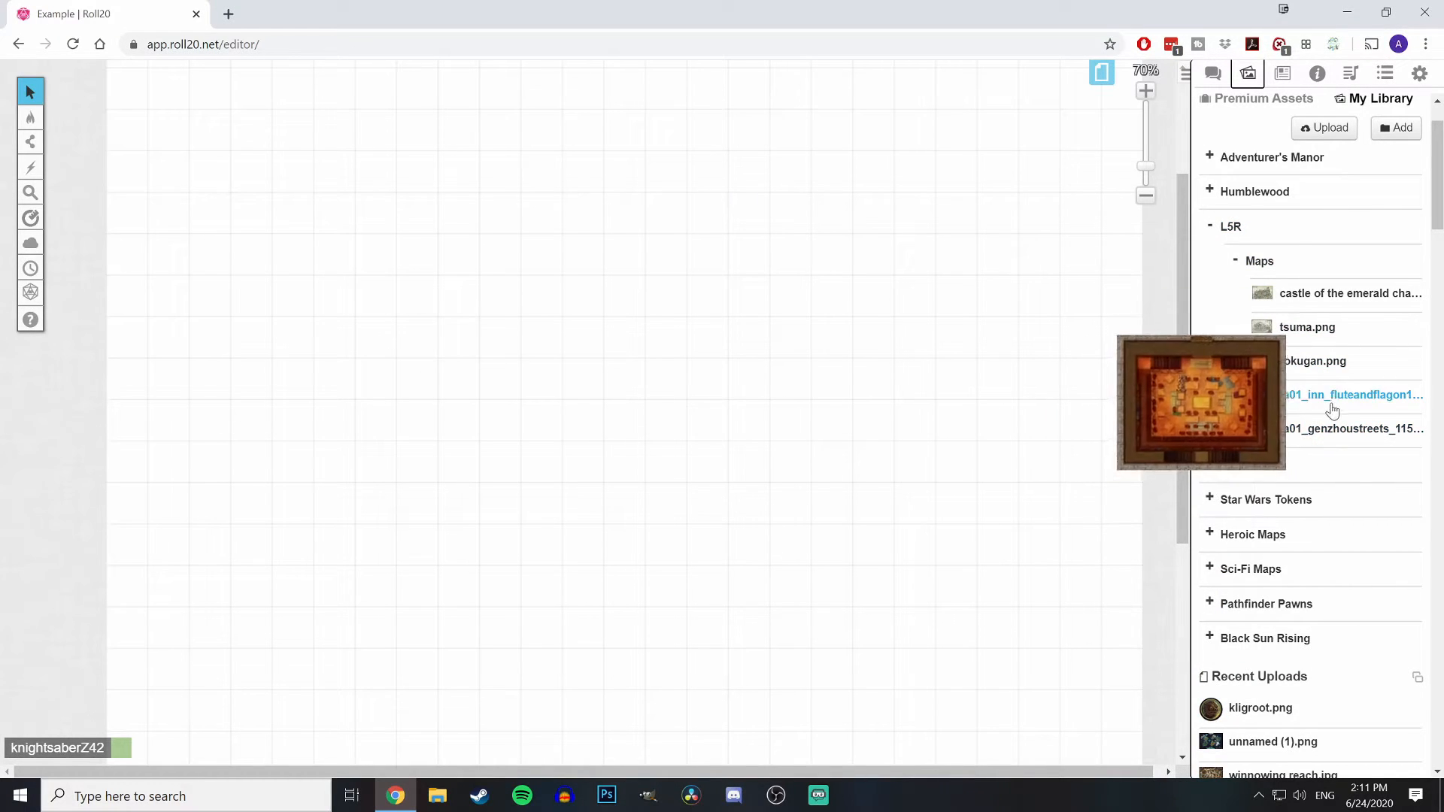
pyautogui.moveTo(1348, 426); pyautogui.dragTo(264, 110)
pyautogui.moveTo(251, 305); pyautogui.dragTo(900, 672)
pyautogui.scroll(-4, 925, 481)
pyautogui.moveTo(807, 448); pyautogui.dragTo(1147, 778)
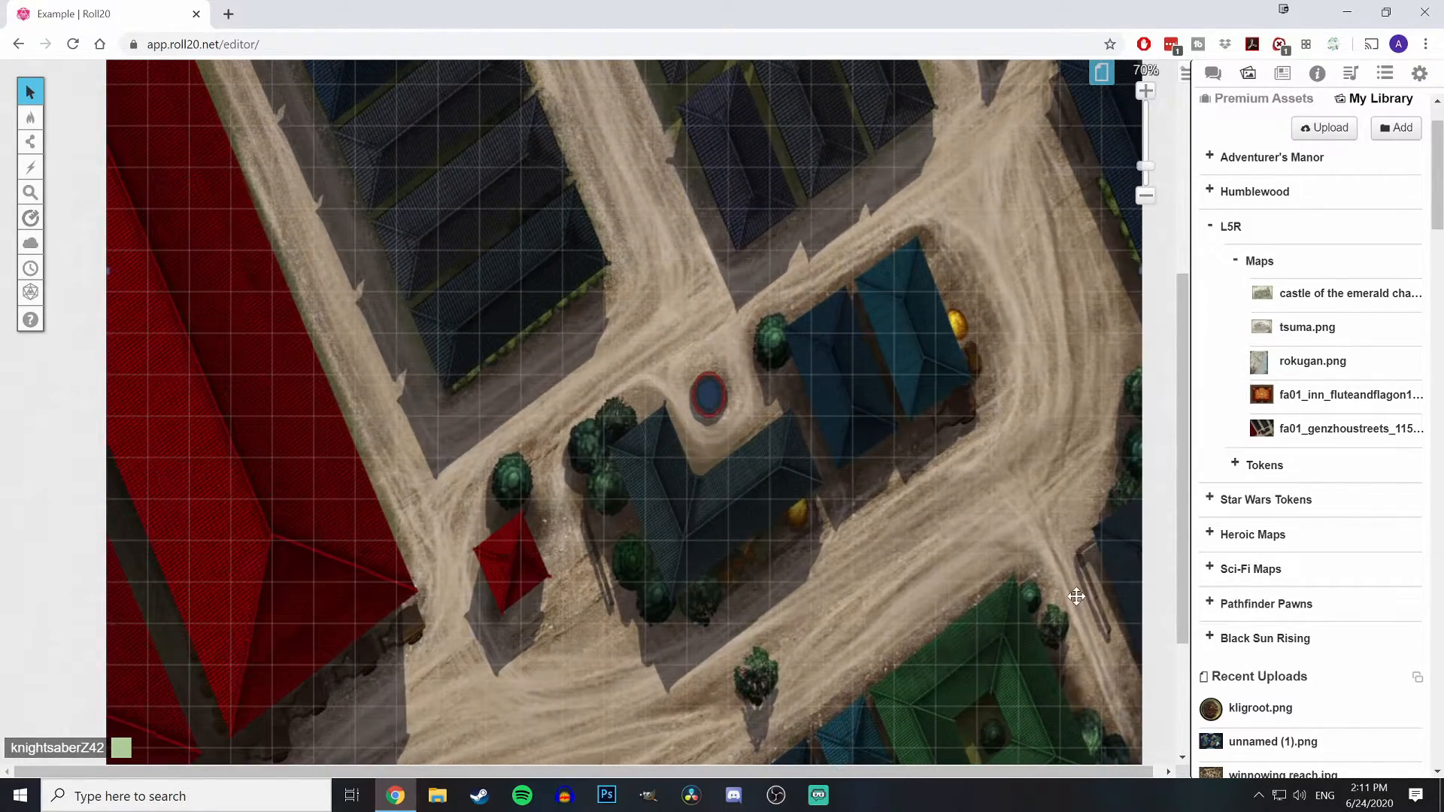
pyautogui.scroll(-2, 1075, 596)
pyautogui.scroll(-2, 838, 516)
pyautogui.scroll(10, 838, 516)
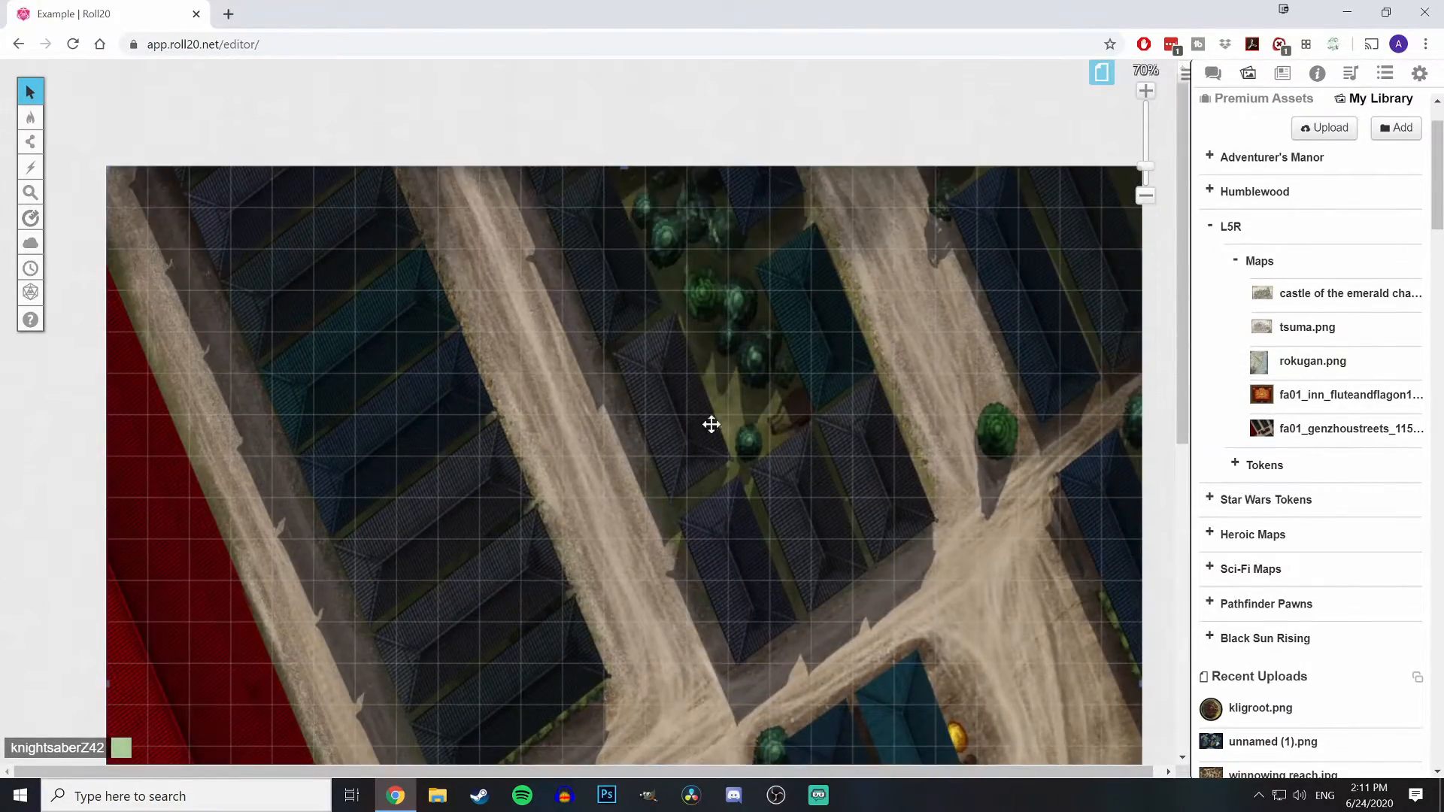
# Step: Disable the grid in the settings of the Start page that holds the players ribbon
pyautogui.click(1101, 72)
pyautogui.click(312, 82)
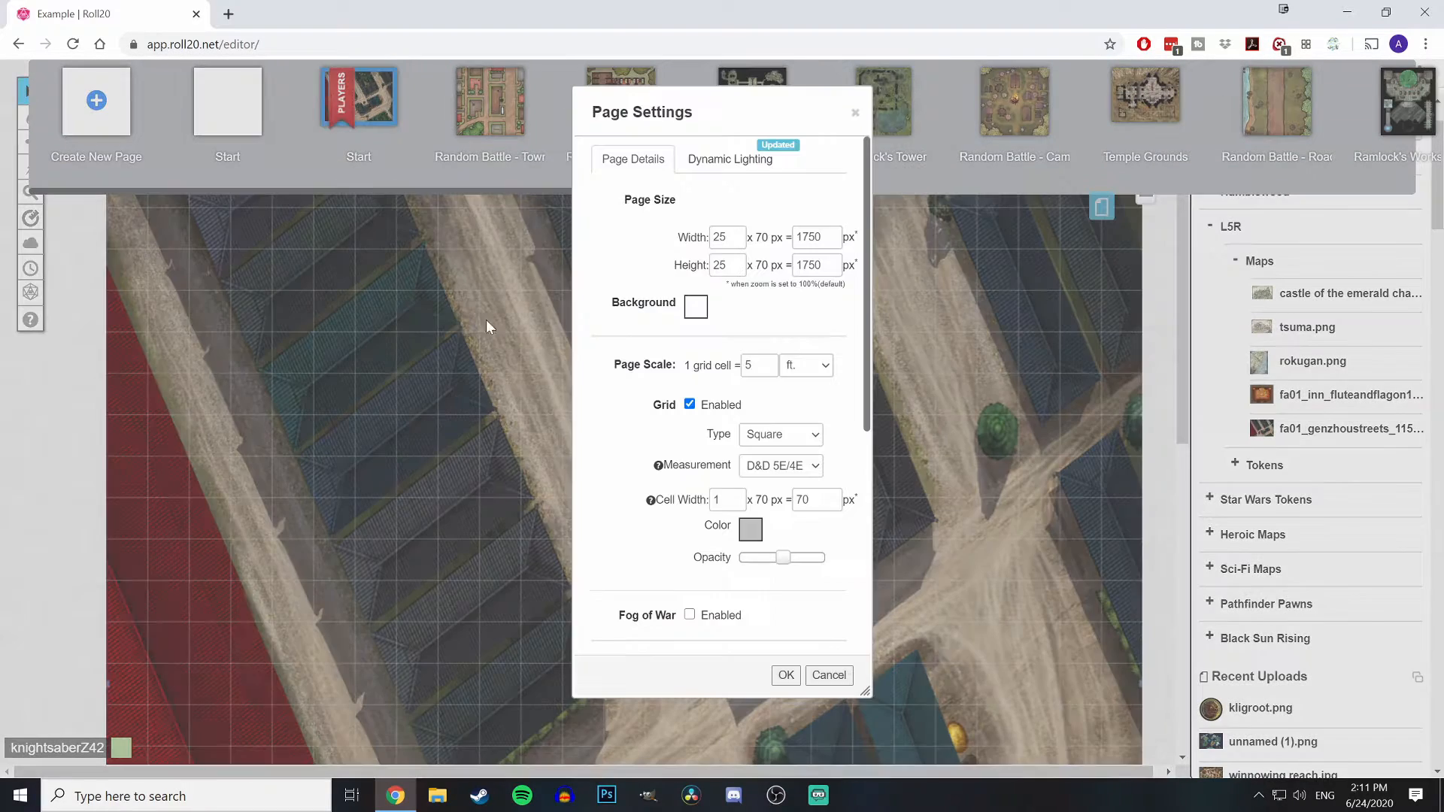
pyautogui.click(689, 404)
pyautogui.click(786, 675)
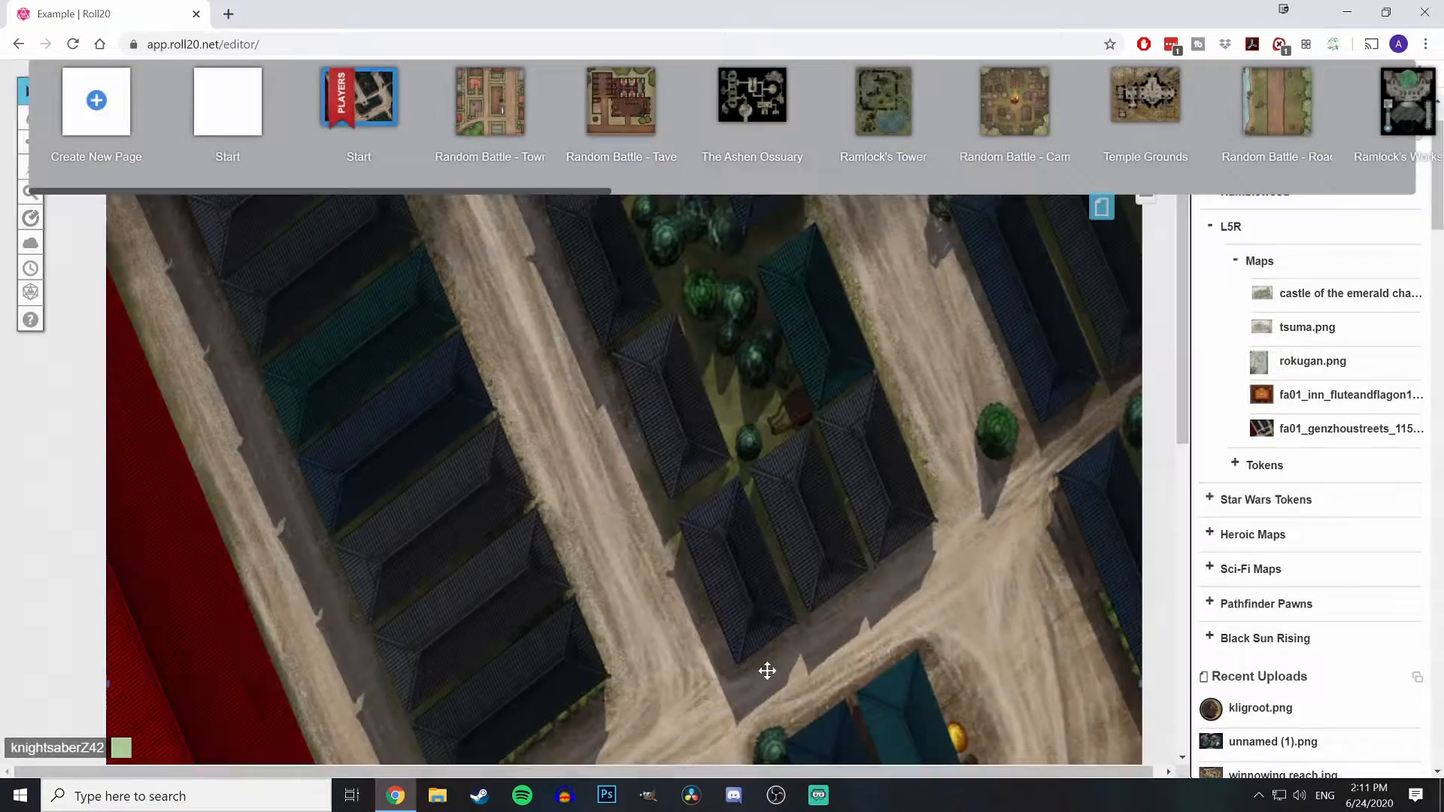
pyautogui.scroll(-2, 391, 310)
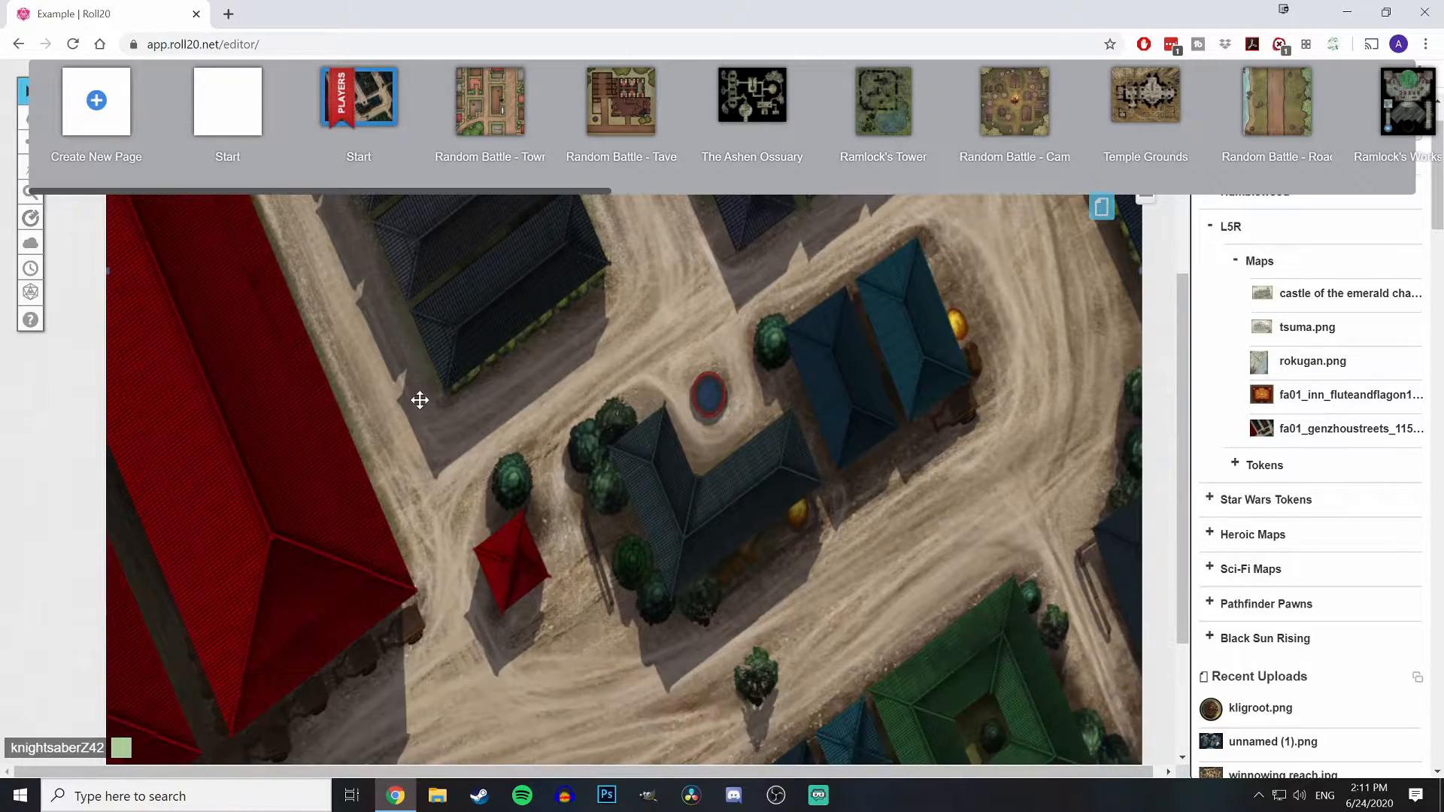
pyautogui.scroll(1, 433, 395)
pyautogui.click(1102, 208)
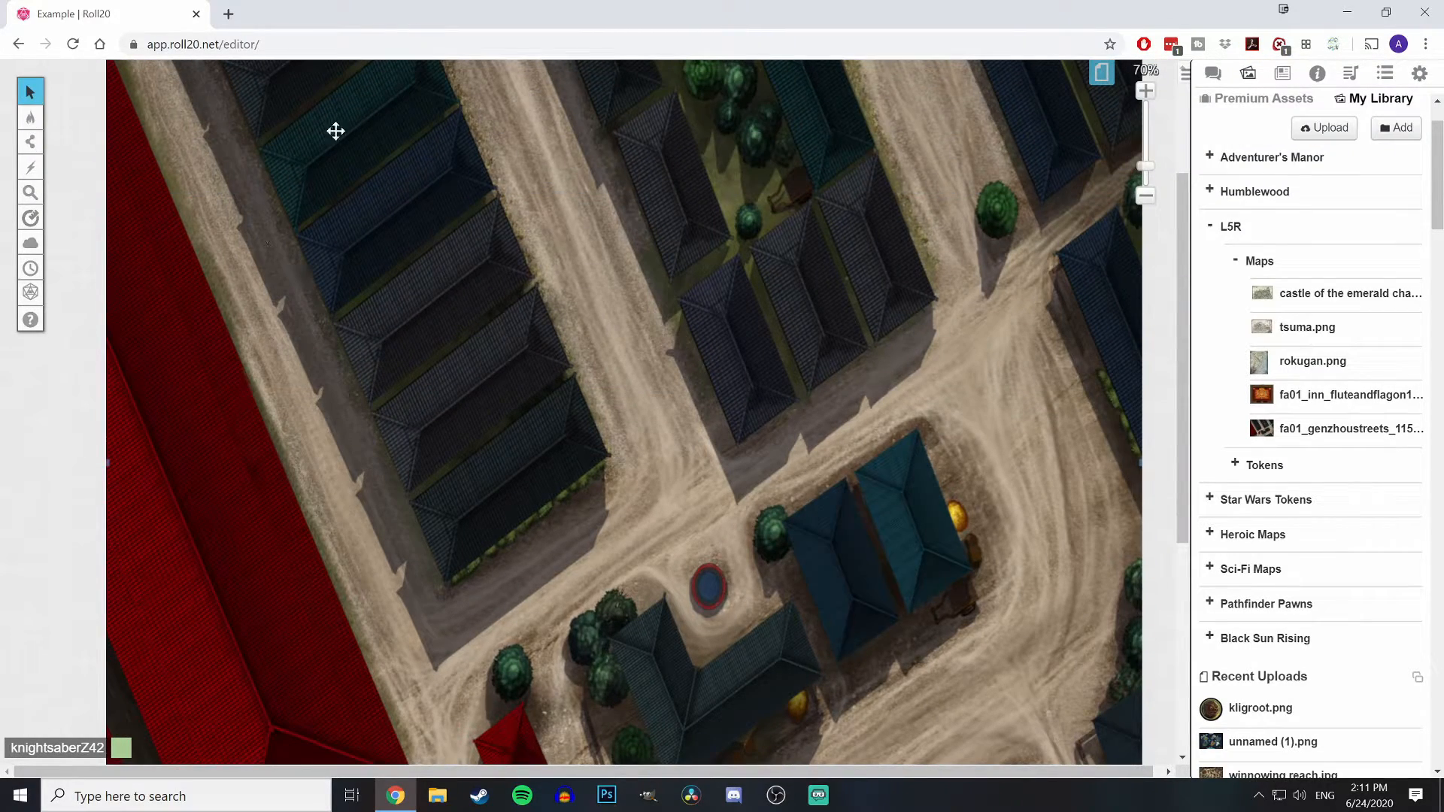
# Step: Switch the browser to full screen and look over the gridless street map
pyautogui.scroll(1, 506, 276)
pyautogui.scroll(-1, 371, 264)
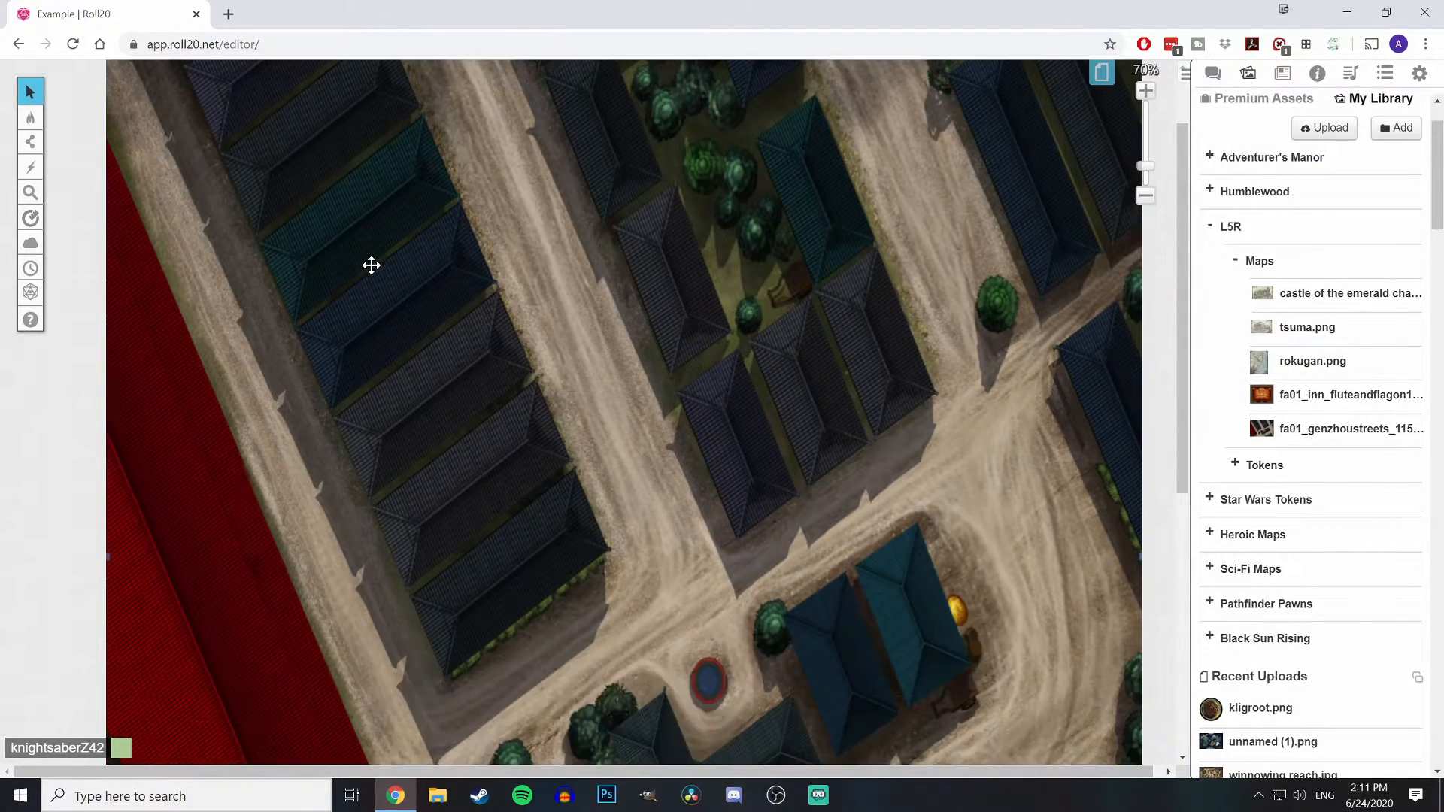
pyautogui.scroll(-2, 371, 265)
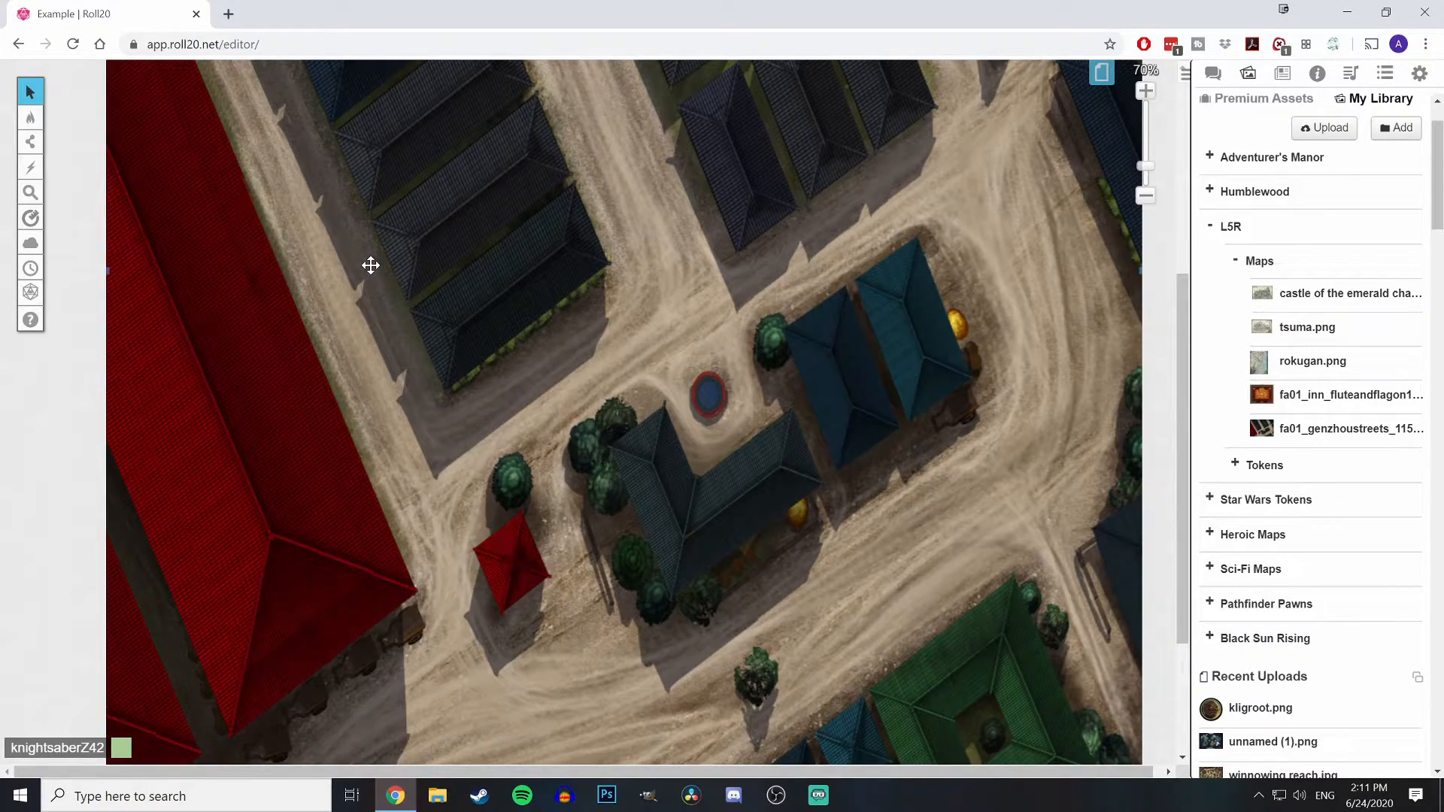
pyautogui.press('F11')
pyautogui.scroll(2, 617, 400)
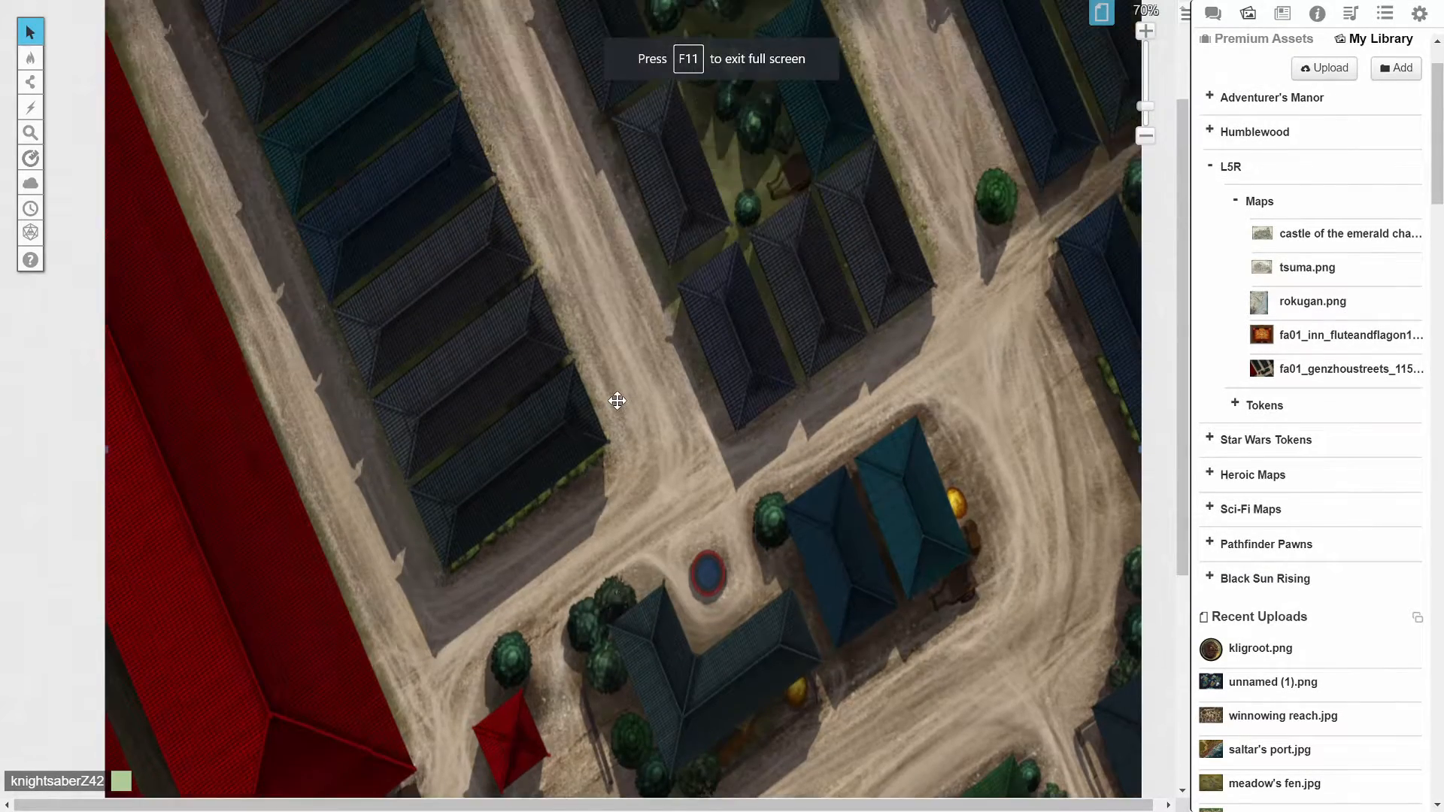
pyautogui.scroll(1, 617, 400)
pyautogui.scroll(-1, 624, 395)
pyautogui.scroll(-1, 618, 403)
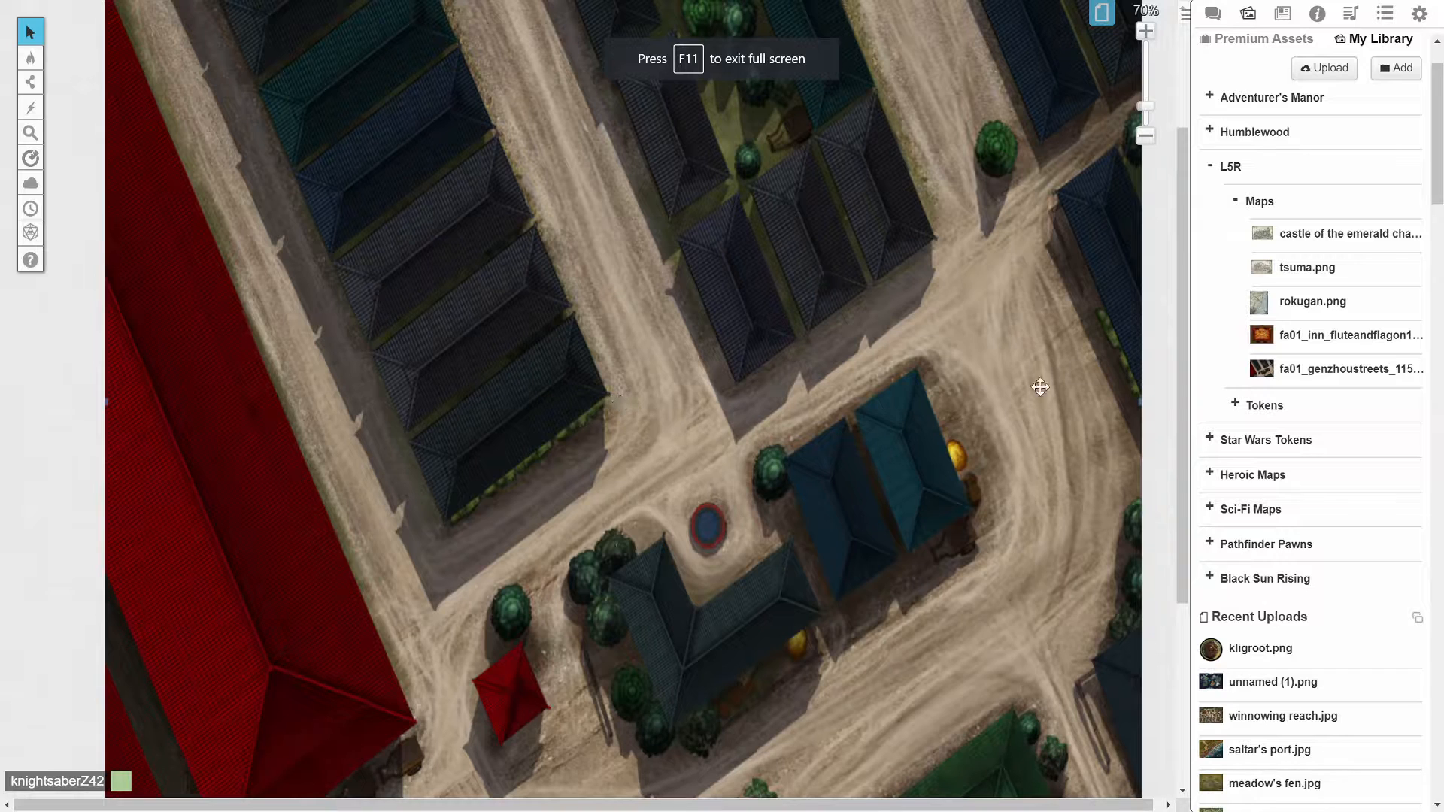
# Step: Add the kligroot.png token to the map and move it up along the central street between the house rows
pyautogui.moveTo(1260, 648); pyautogui.dragTo(714, 472)
pyautogui.moveTo(761, 527); pyautogui.dragTo(703, 497)
pyautogui.scroll(4, 845, 268)
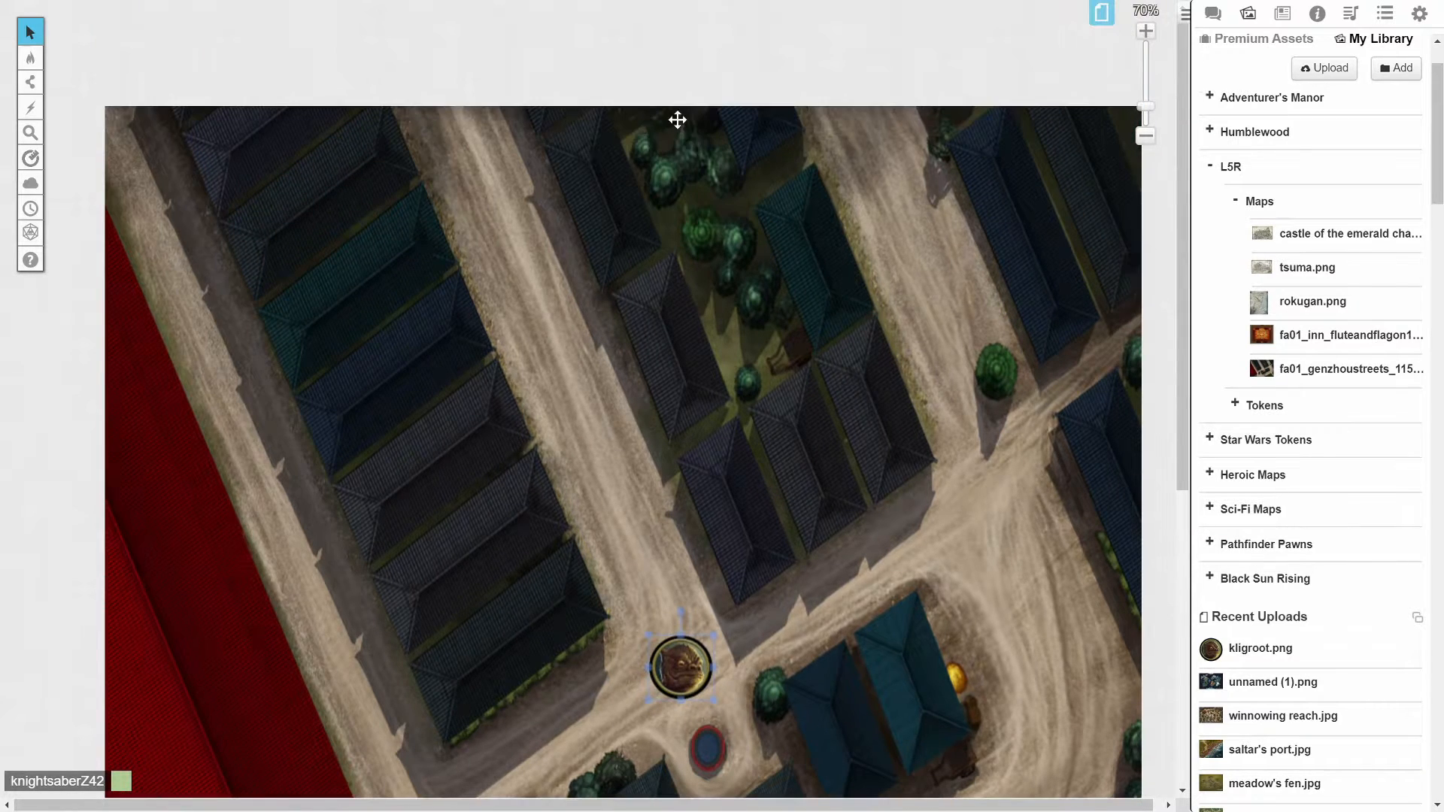
pyautogui.moveTo(676, 672); pyautogui.dragTo(631, 565)
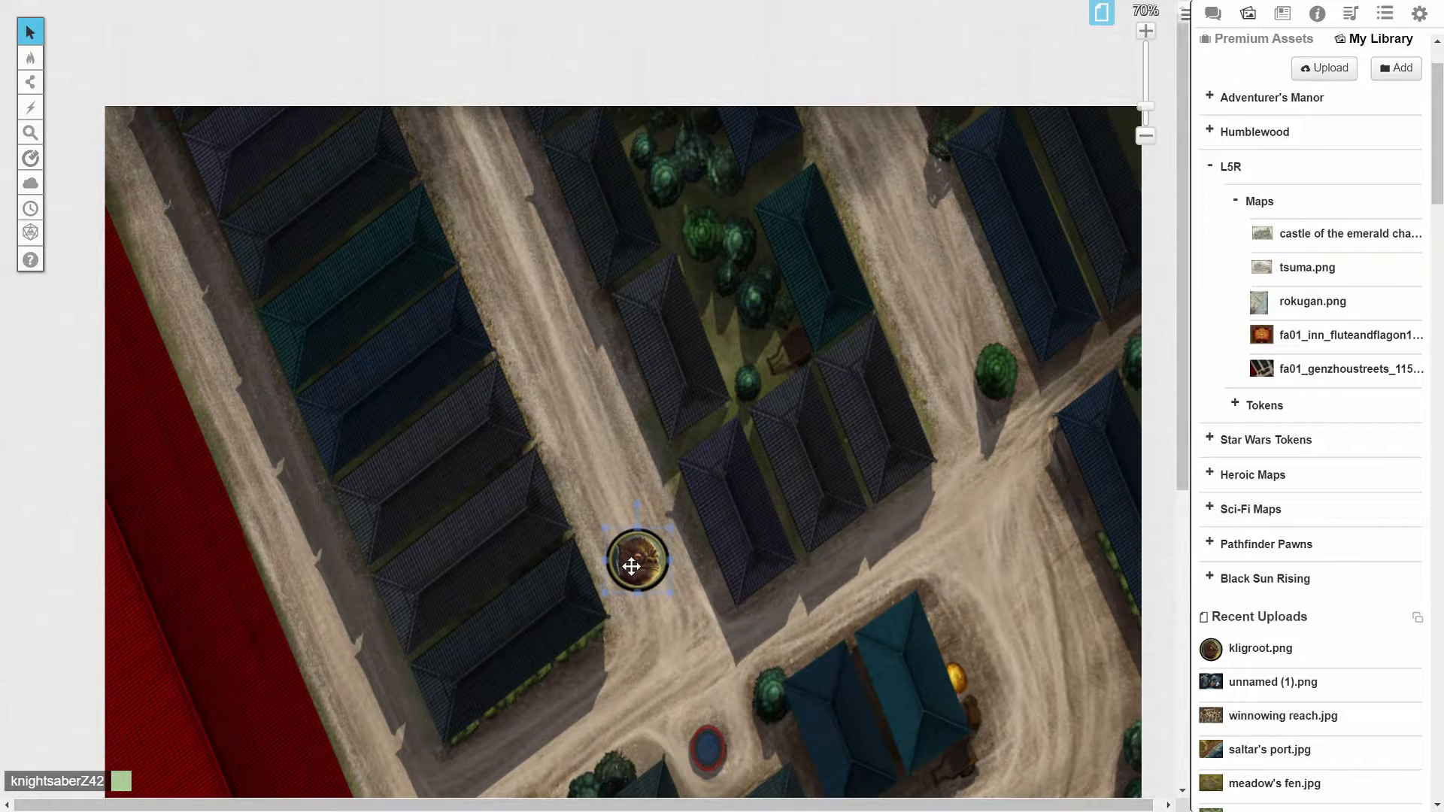
pyautogui.scroll(-2, 738, 529)
pyautogui.moveTo(649, 448); pyautogui.dragTo(594, 374)
pyautogui.scroll(-3, 1246, 724)
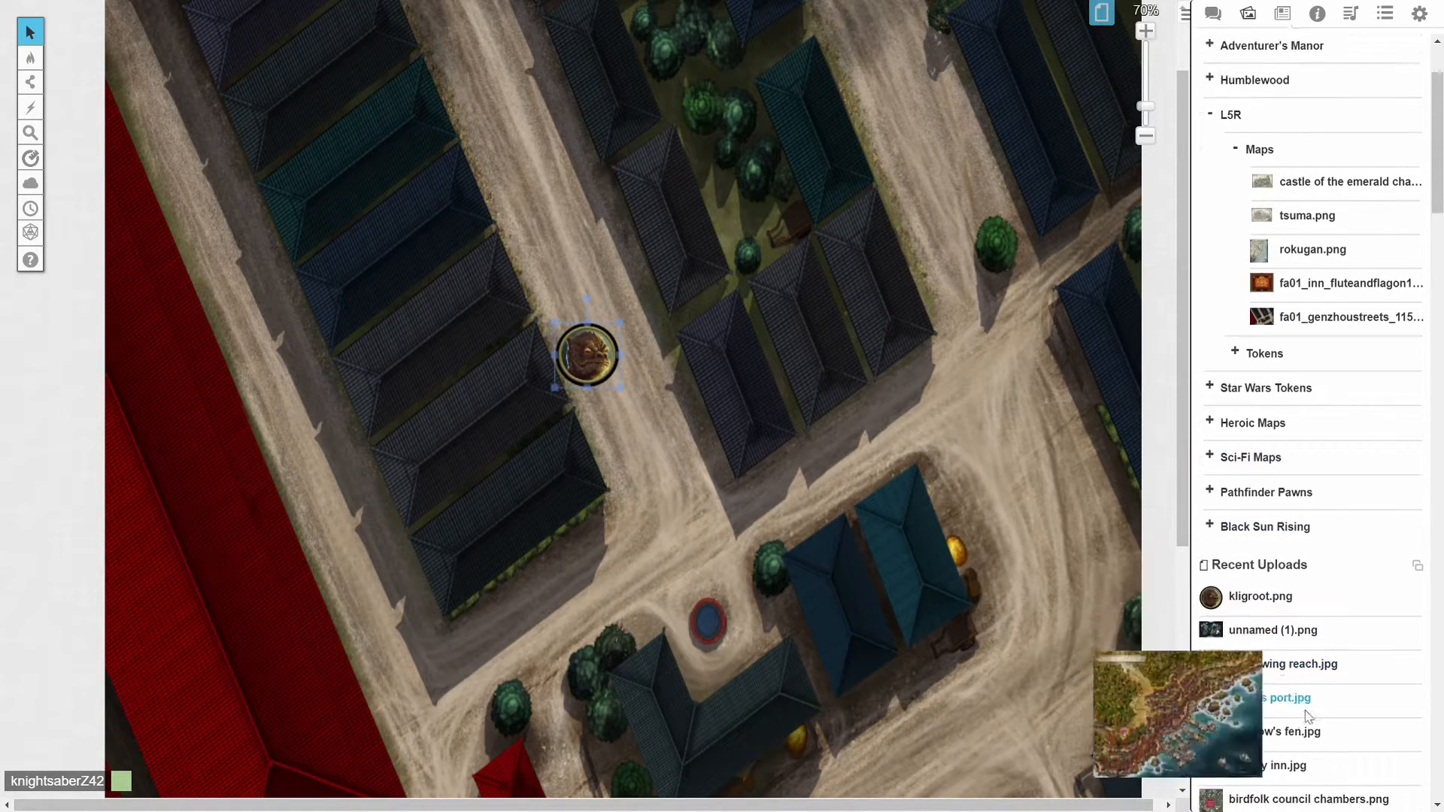
# Step: Add the vulpin noble02.png token to the street beside the large red-roofed building and deselect it
pyautogui.moveTo(1252, 727); pyautogui.dragTo(354, 519)
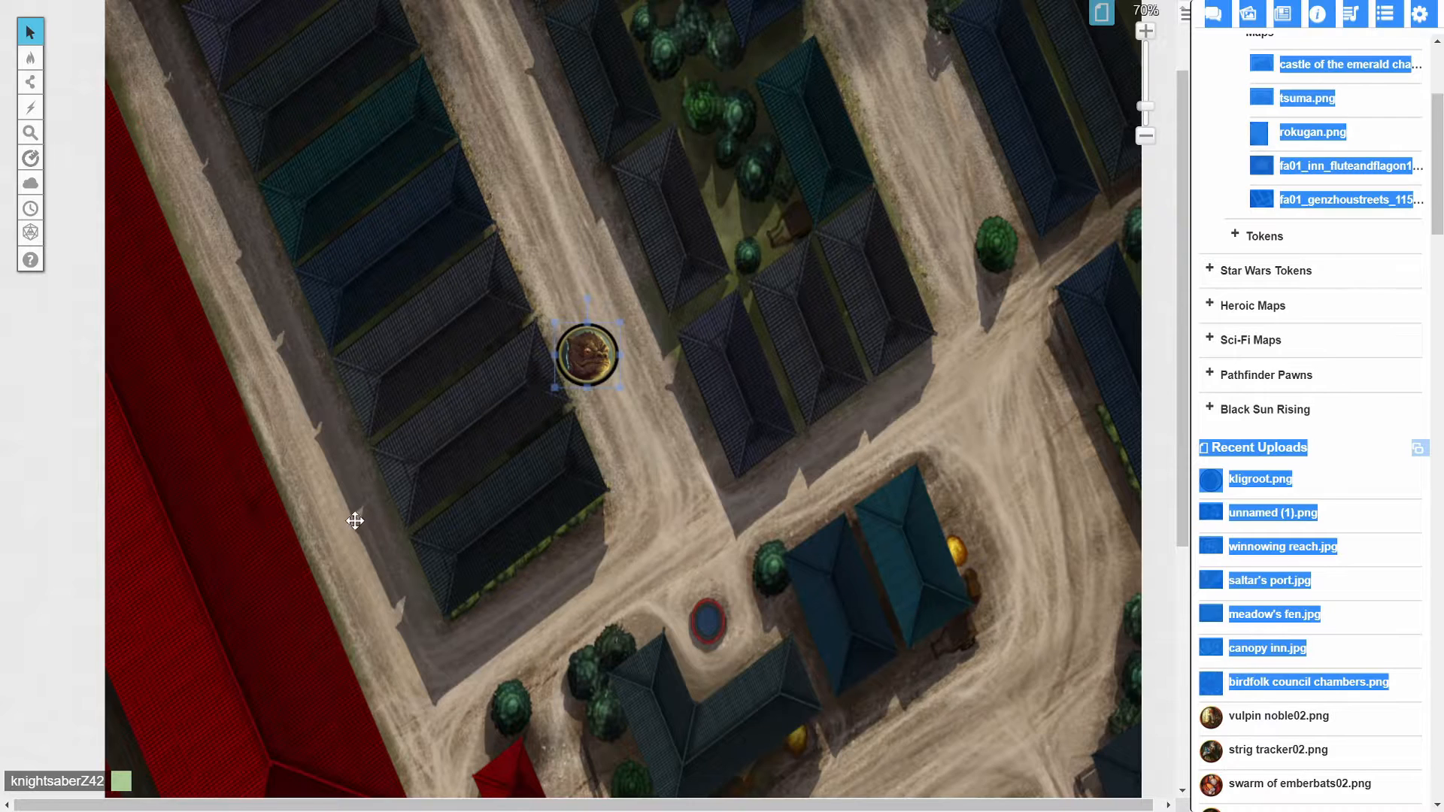
pyautogui.click(942, 696)
pyautogui.moveTo(1274, 721); pyautogui.dragTo(363, 501)
pyautogui.moveTo(429, 554); pyautogui.dragTo(349, 502)
pyautogui.click(567, 467)
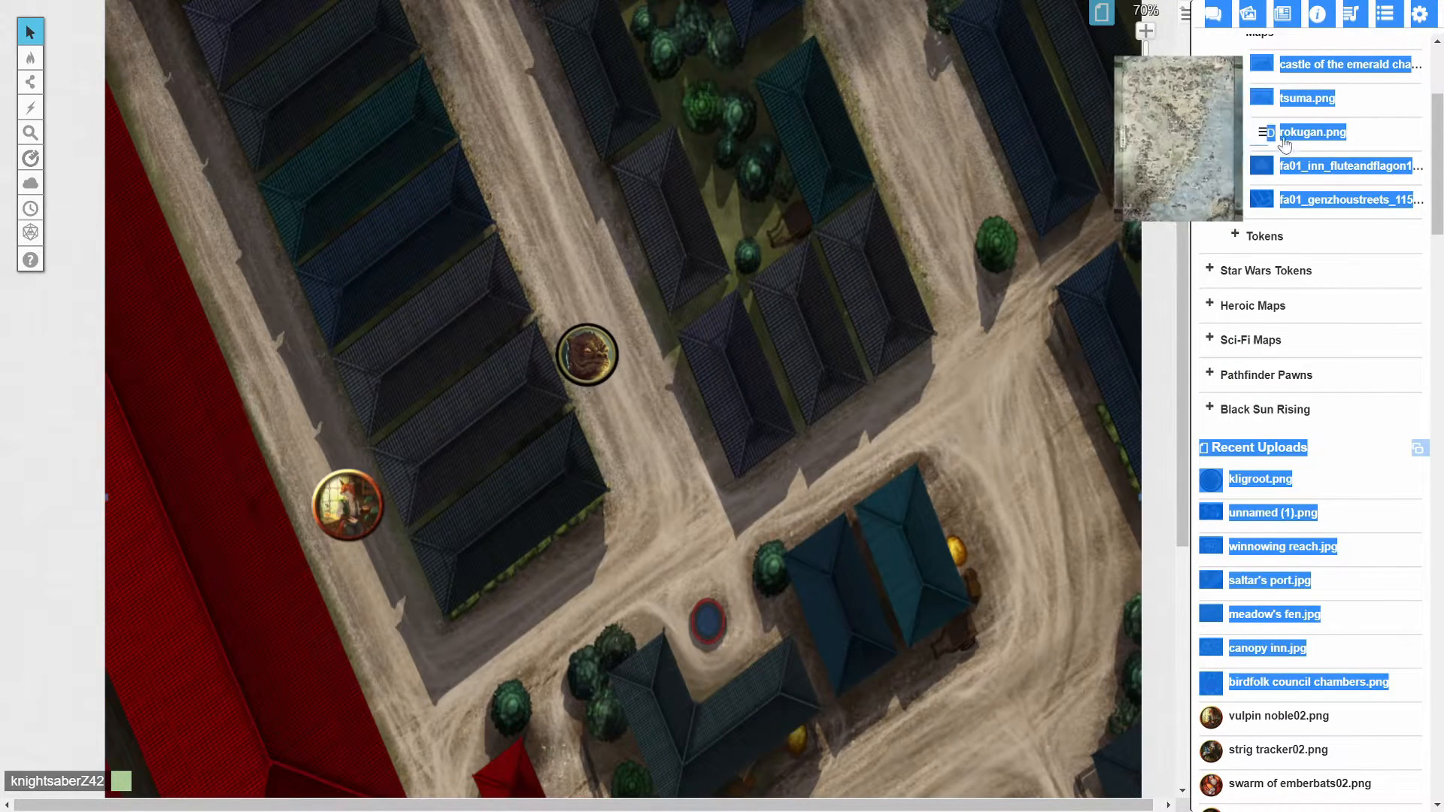
# Step: Clear the highlighted library text and open the game's journal
pyautogui.click(1230, 135)
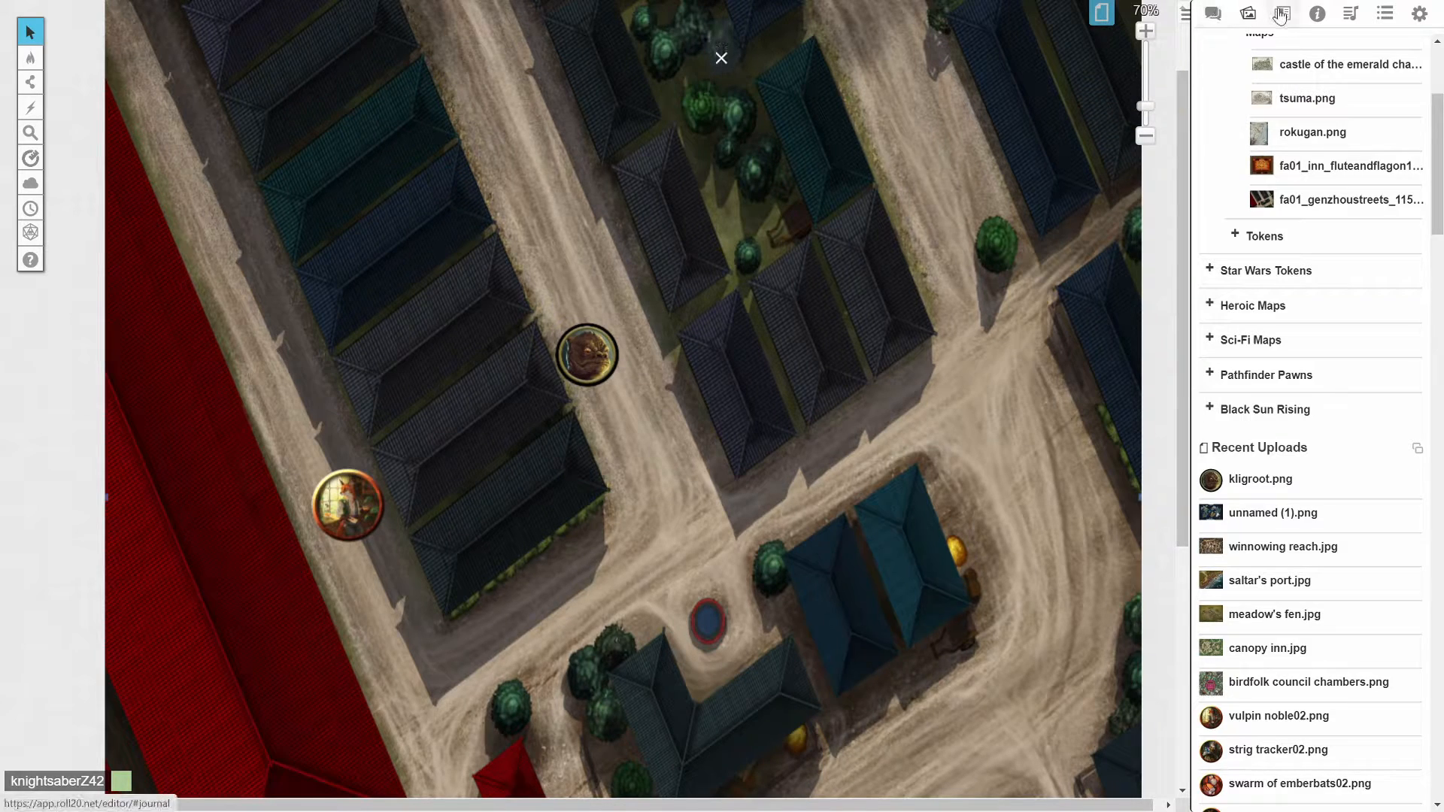
pyautogui.click(1248, 15)
pyautogui.click(1282, 14)
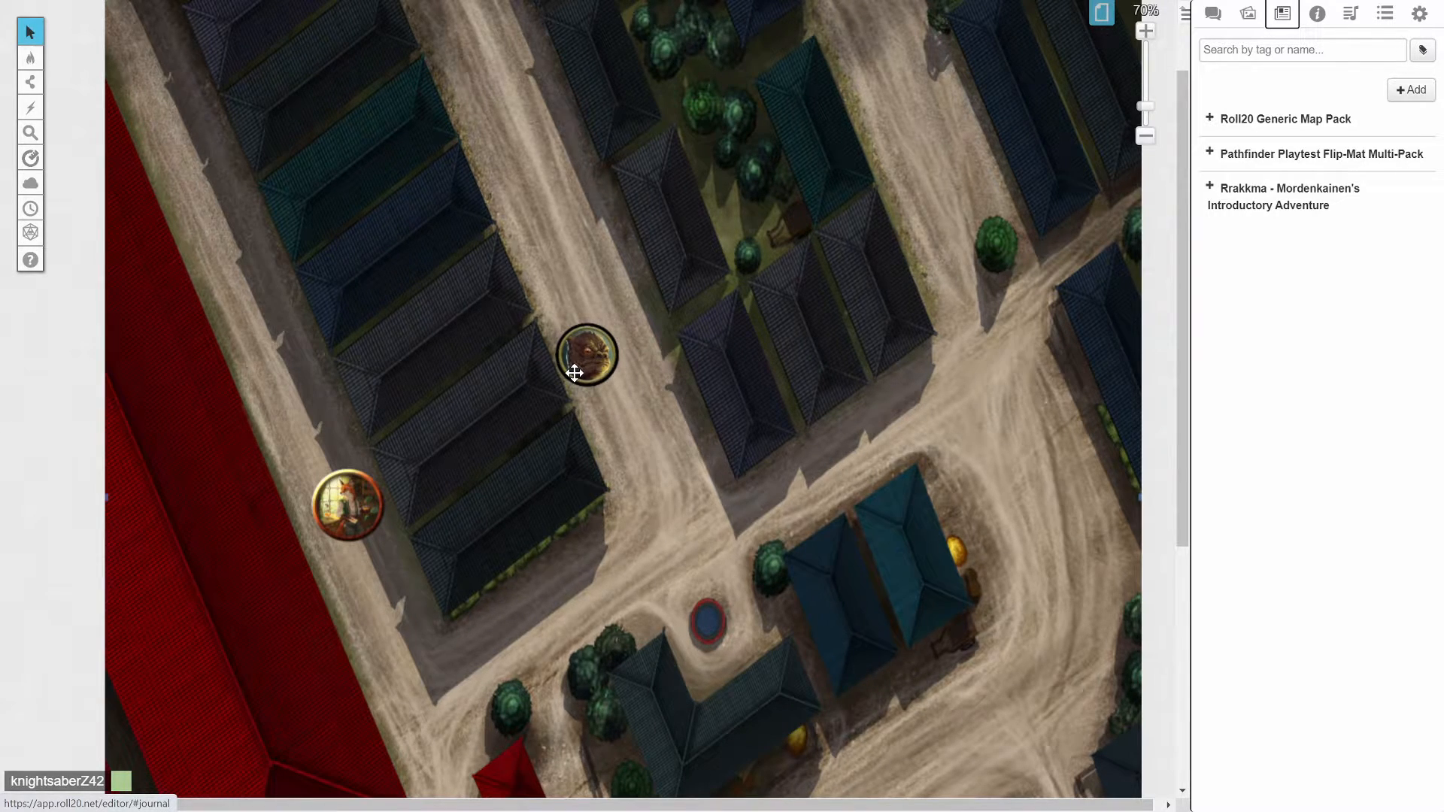
# Step: Enable Fog of War in the settings of the active Start page and close the page list
pyautogui.click(1101, 13)
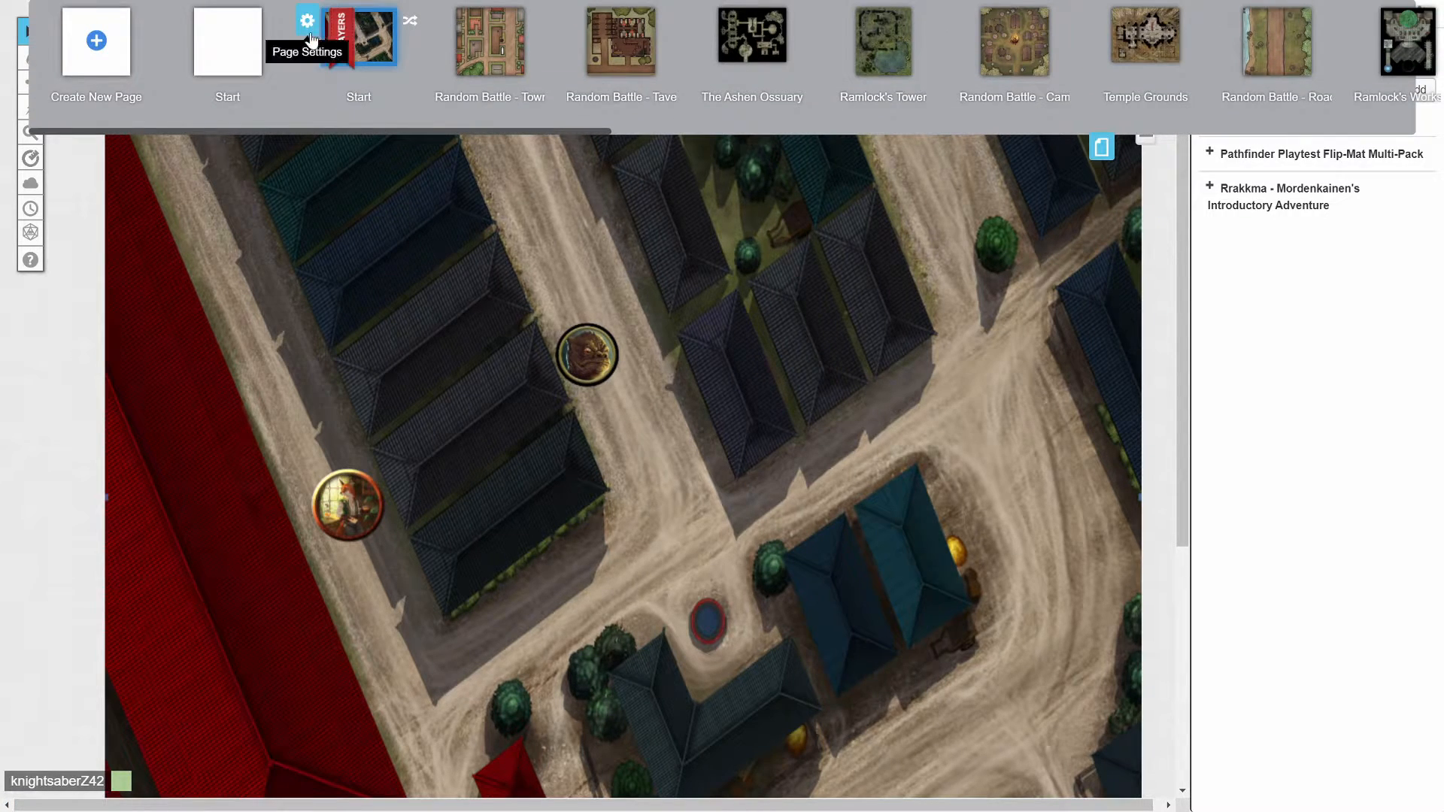
pyautogui.click(309, 27)
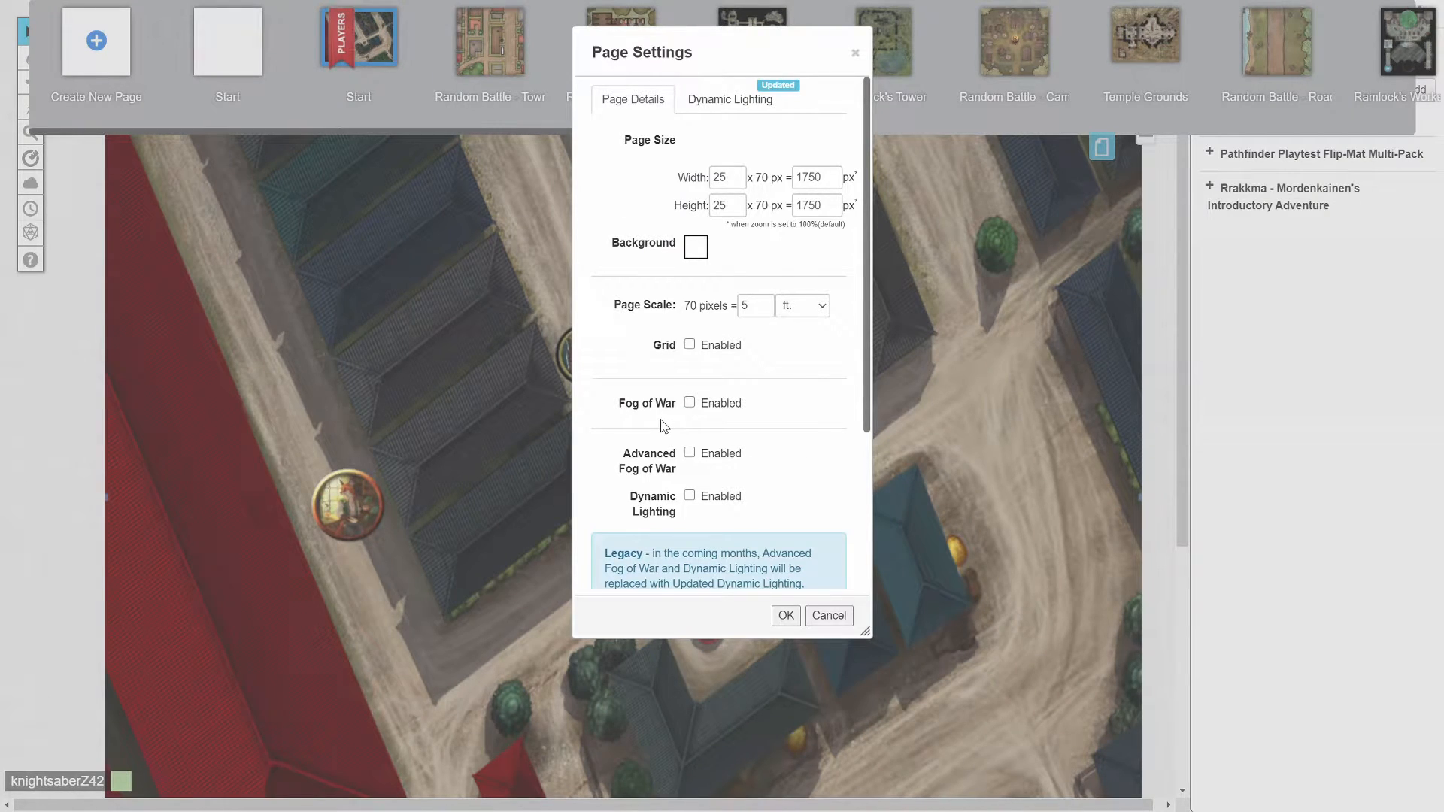
pyautogui.scroll(-3, 662, 426)
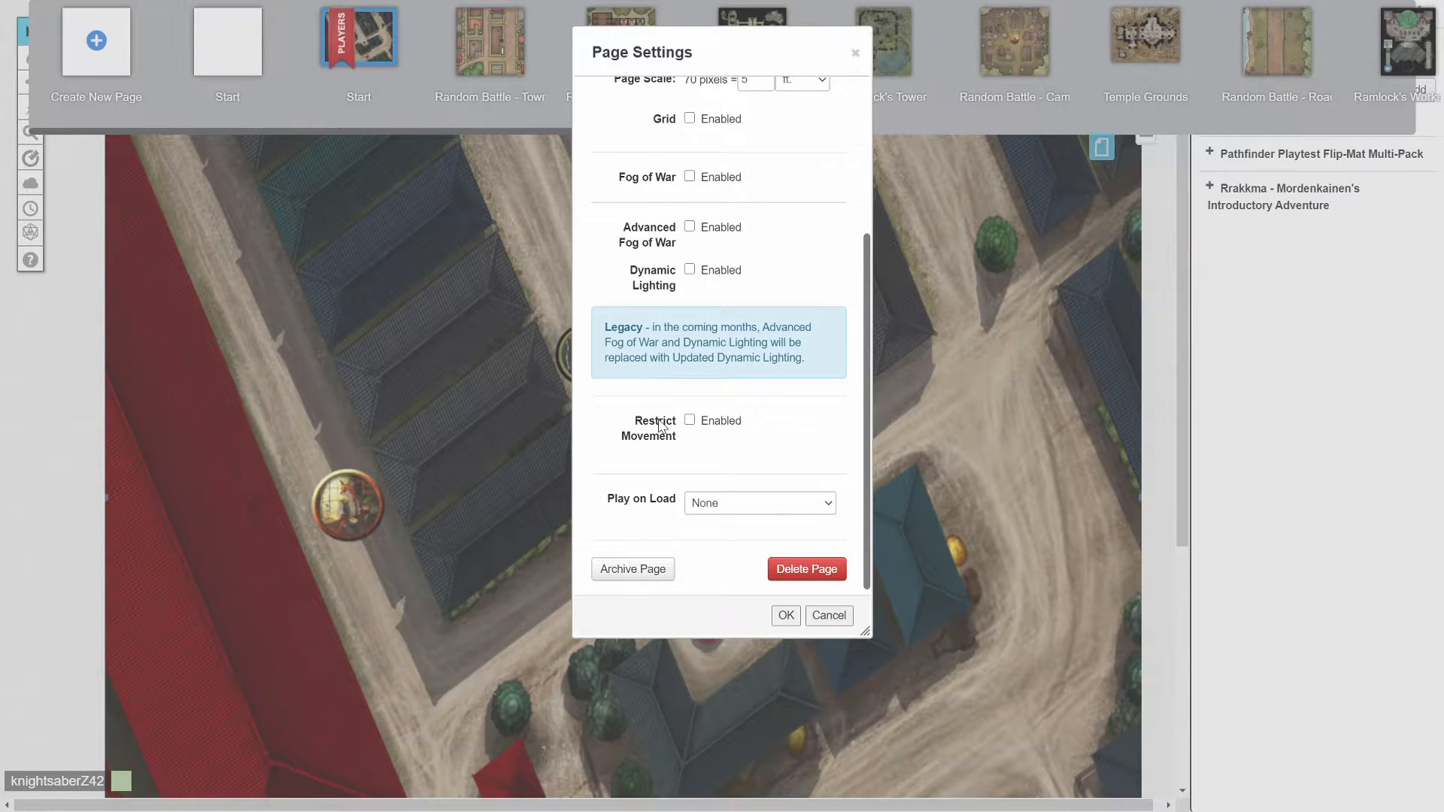
pyautogui.scroll(3, 659, 426)
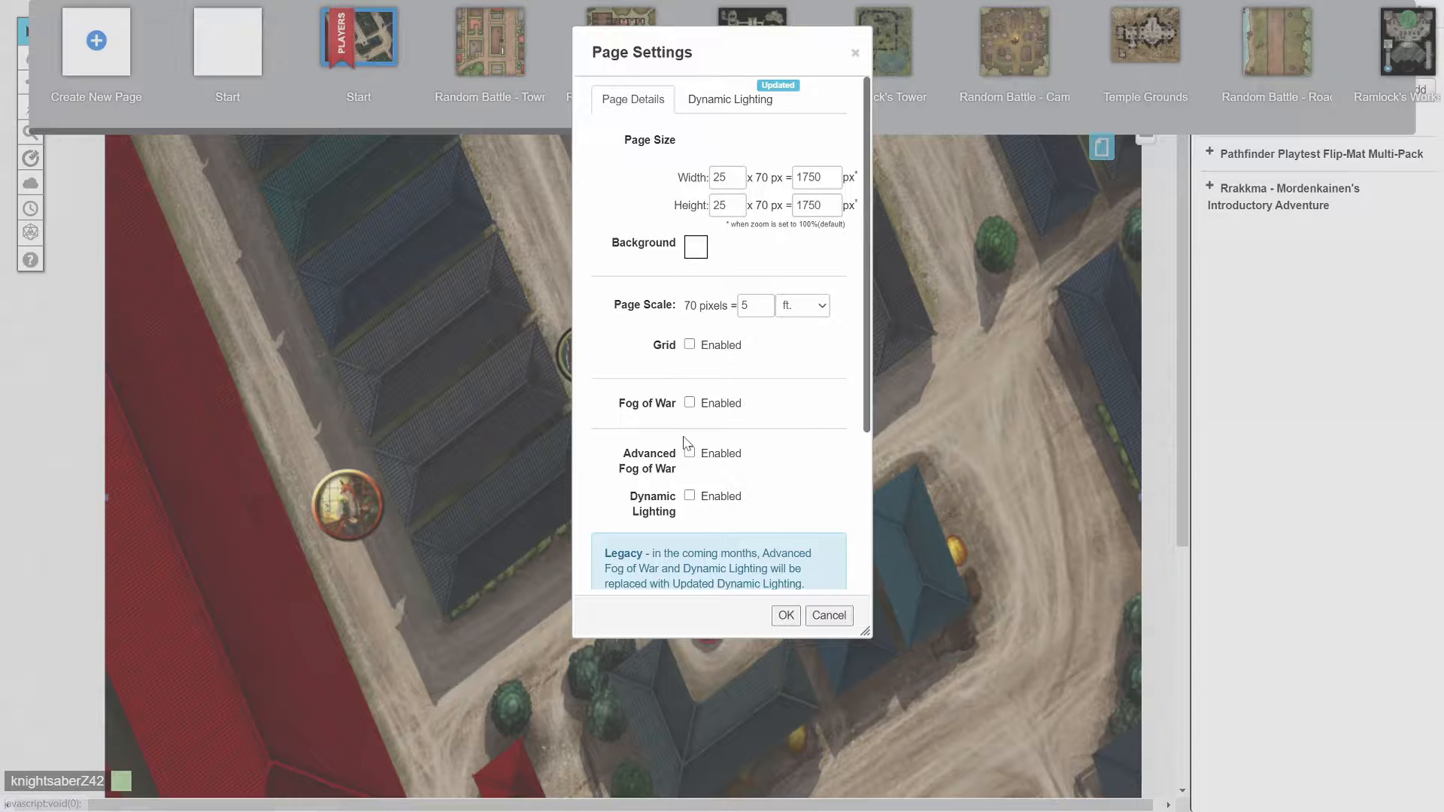
pyautogui.moveTo(645, 402)
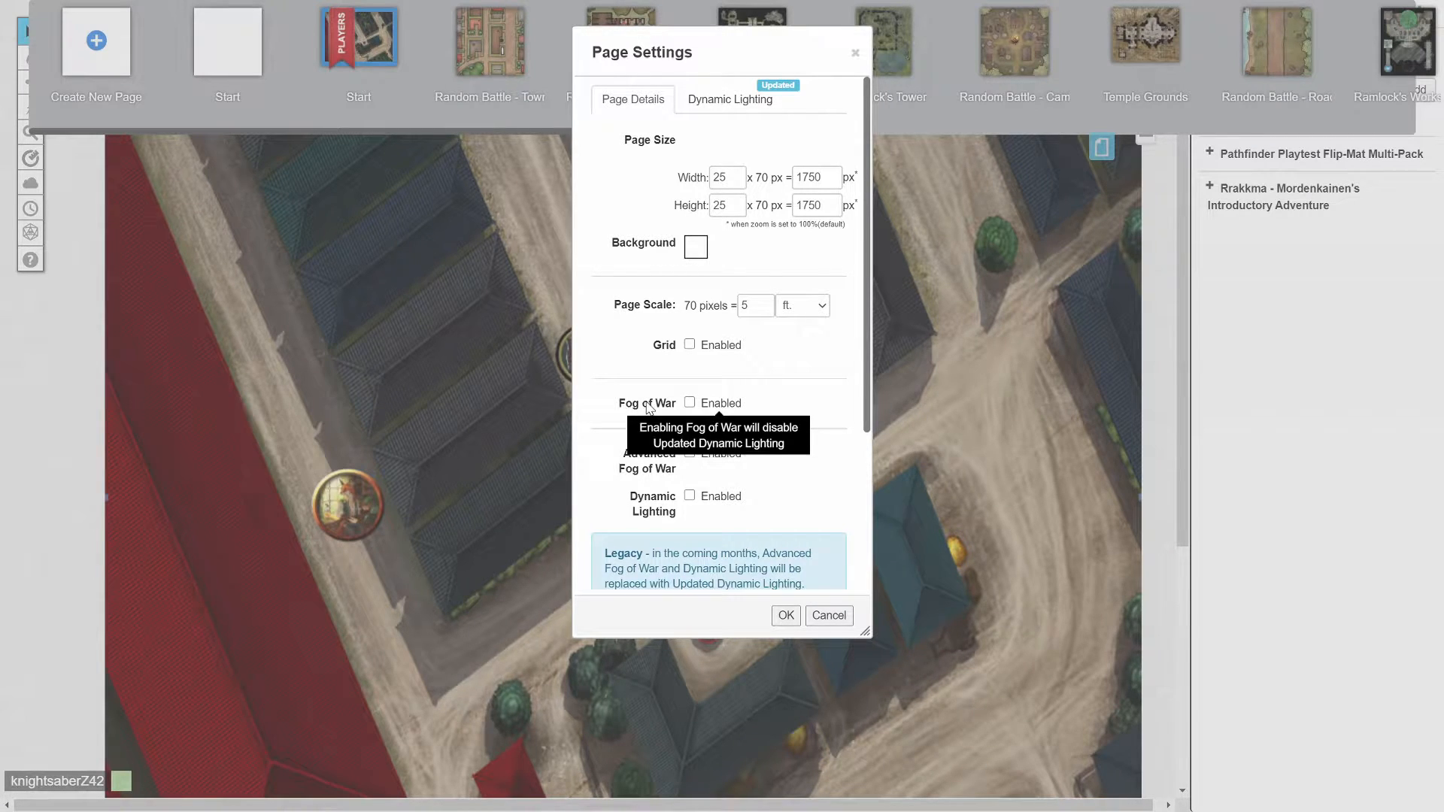
pyautogui.click(690, 404)
pyautogui.click(786, 615)
pyautogui.scroll(-4, 612, 383)
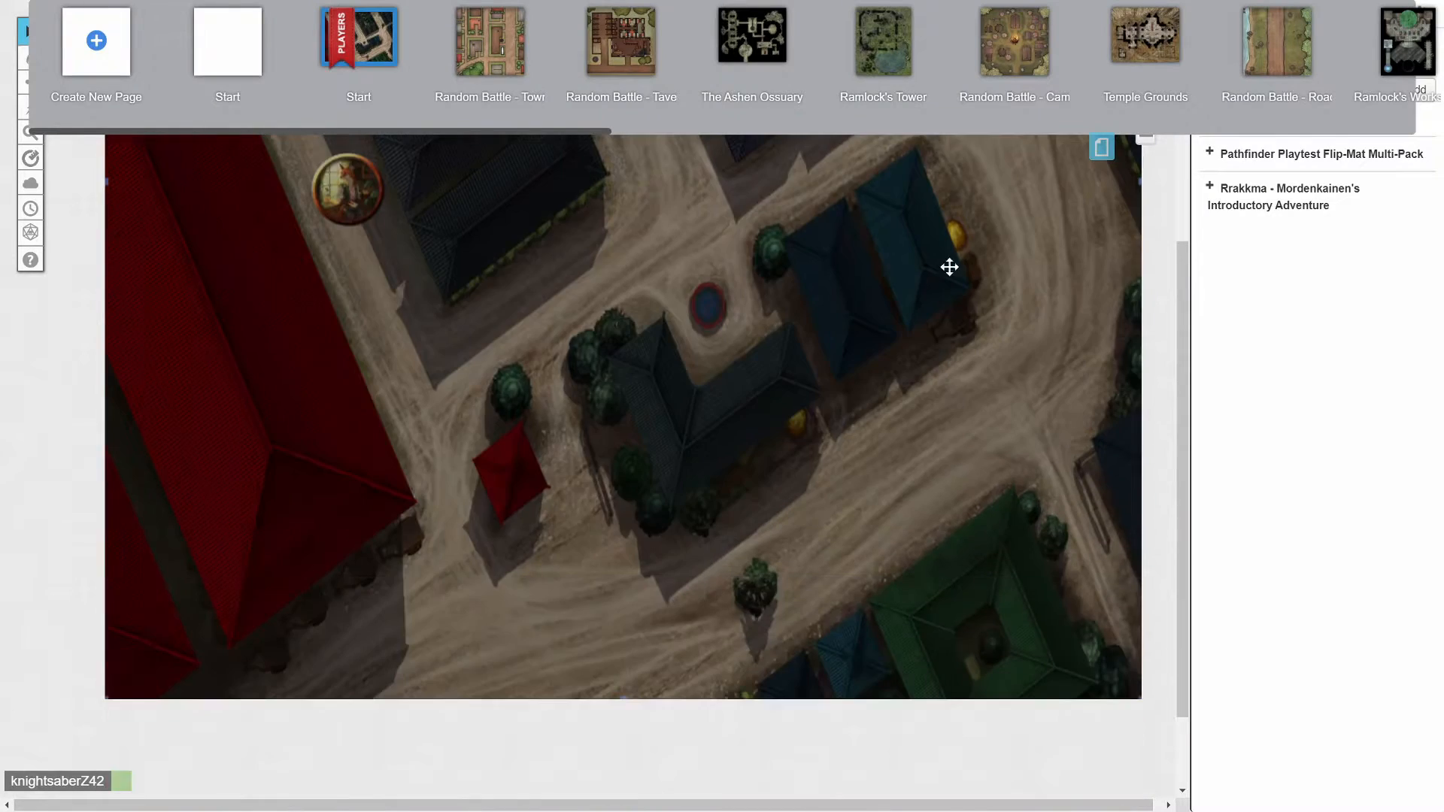
pyautogui.click(1101, 148)
# Step: Reveal a rectangular area of fog over the central street just above the kligroot token
pyautogui.click(1145, 135)
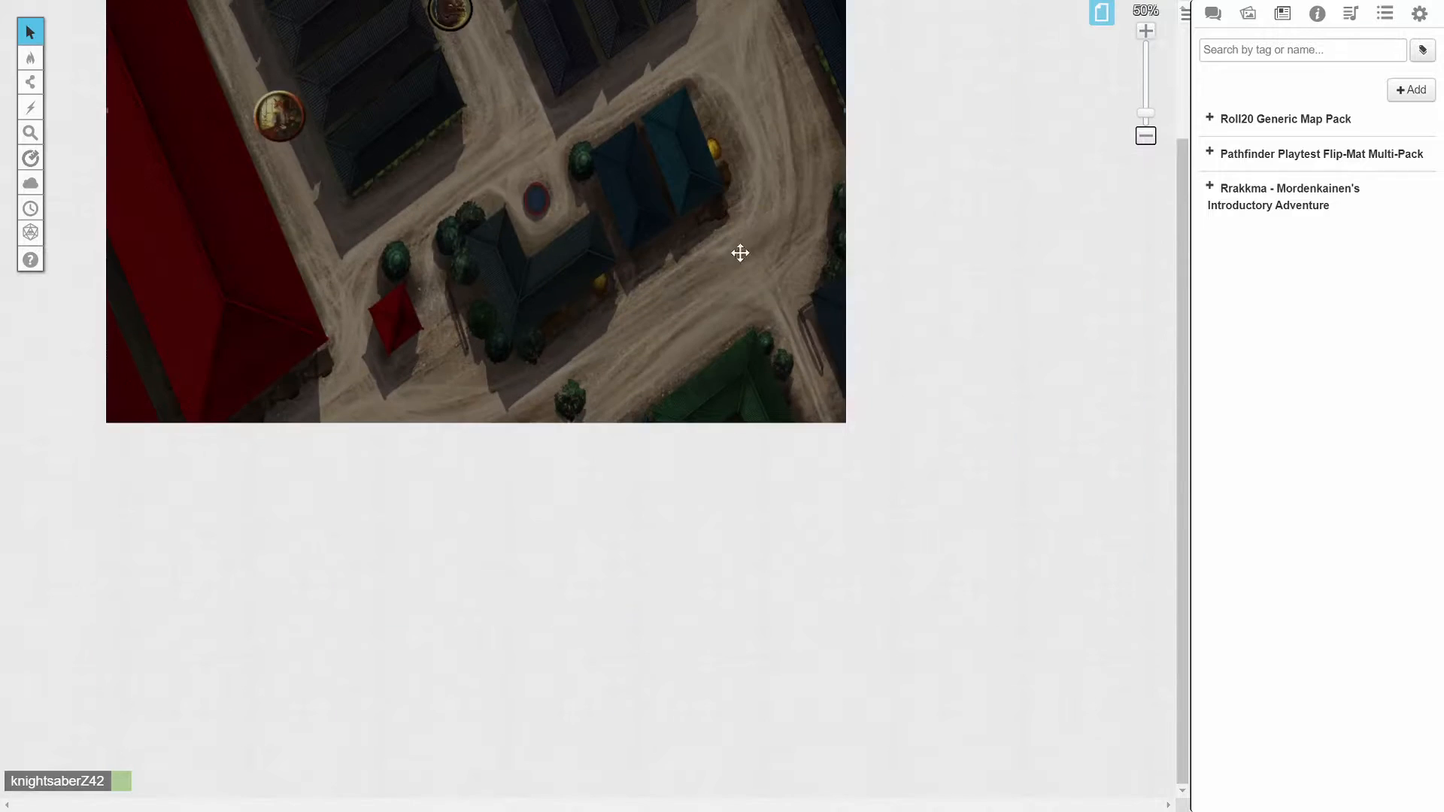
pyautogui.scroll(5, 628, 271)
pyautogui.scroll(-4, 635, 271)
pyautogui.scroll(4, 636, 271)
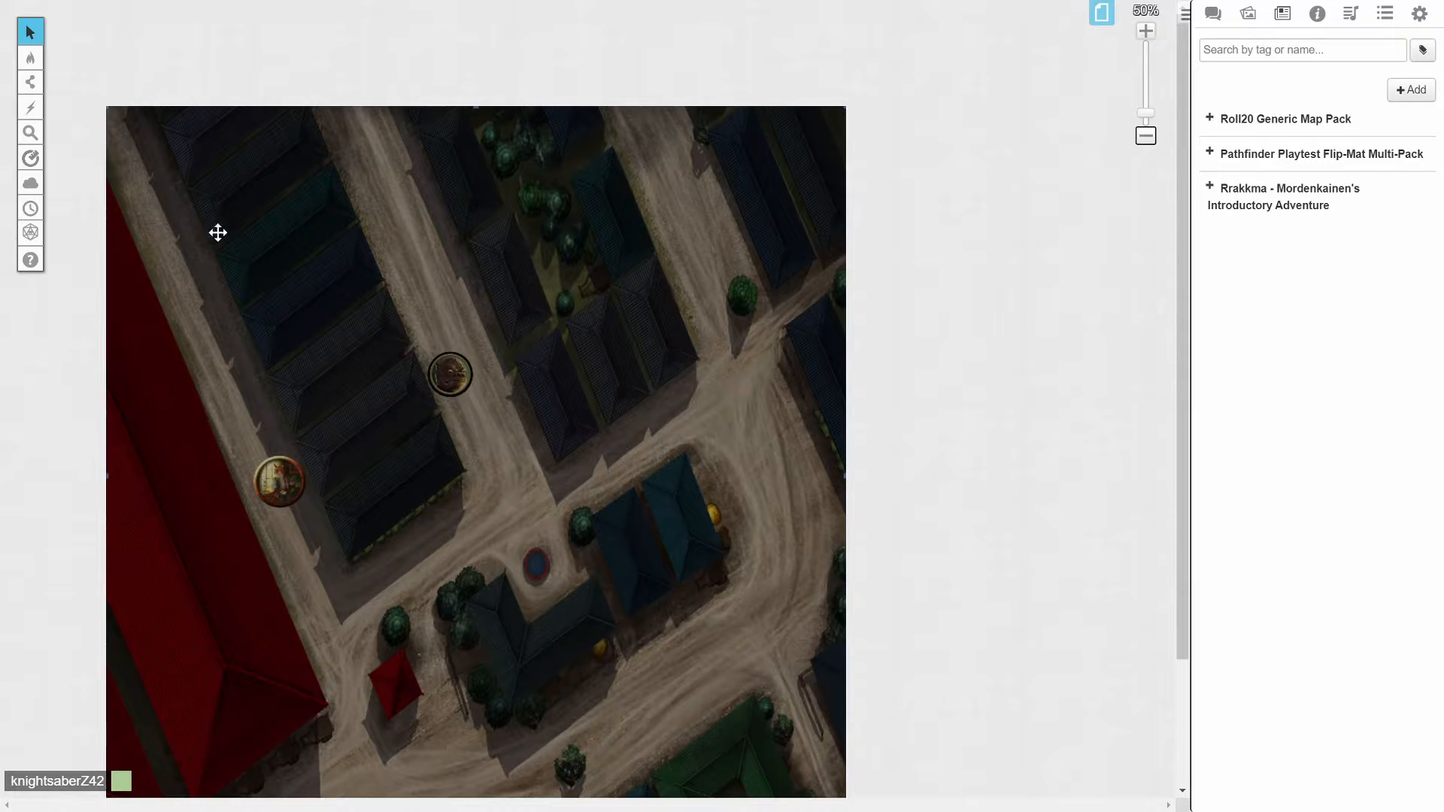
pyautogui.moveTo(34, 193)
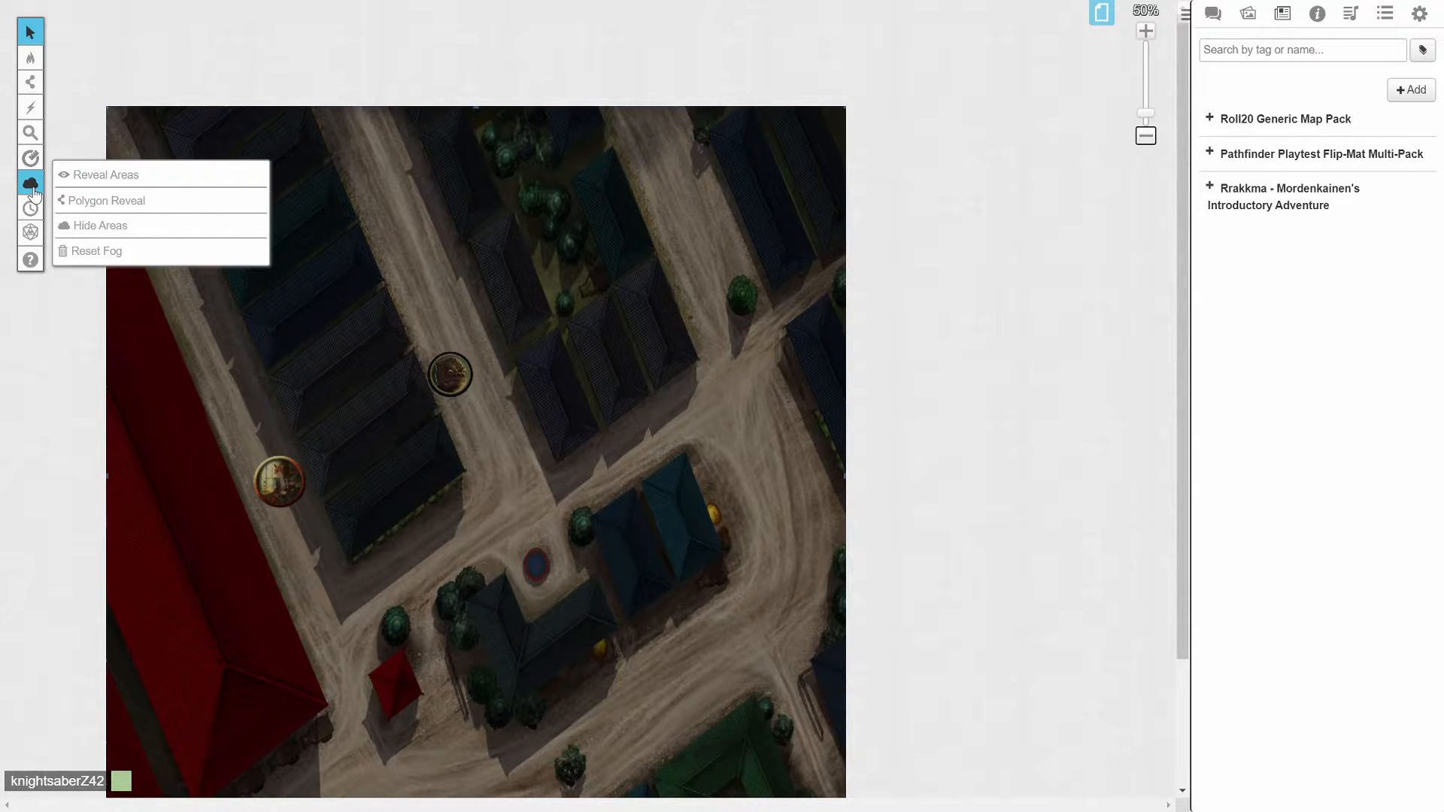
pyautogui.click(32, 189)
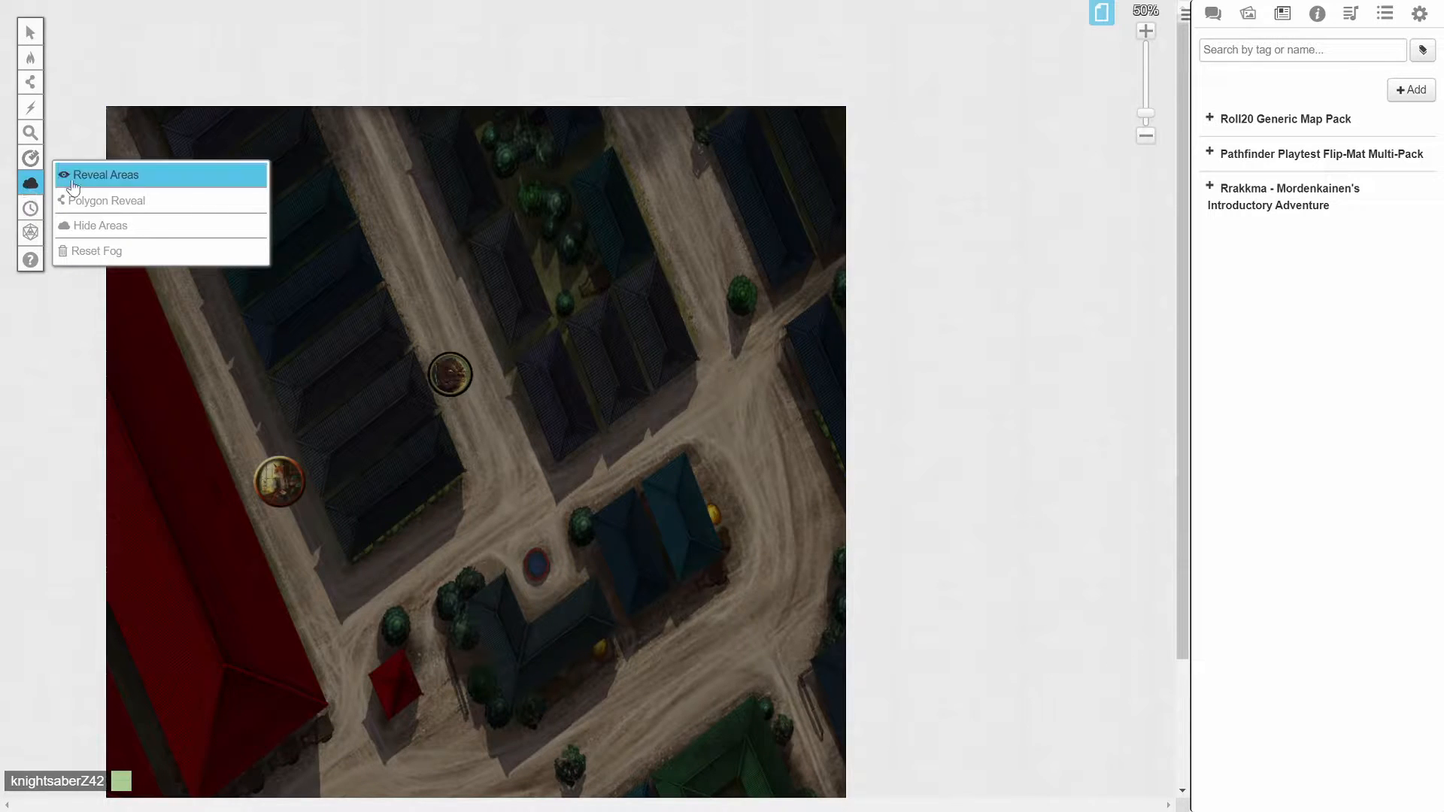
pyautogui.click(105, 180)
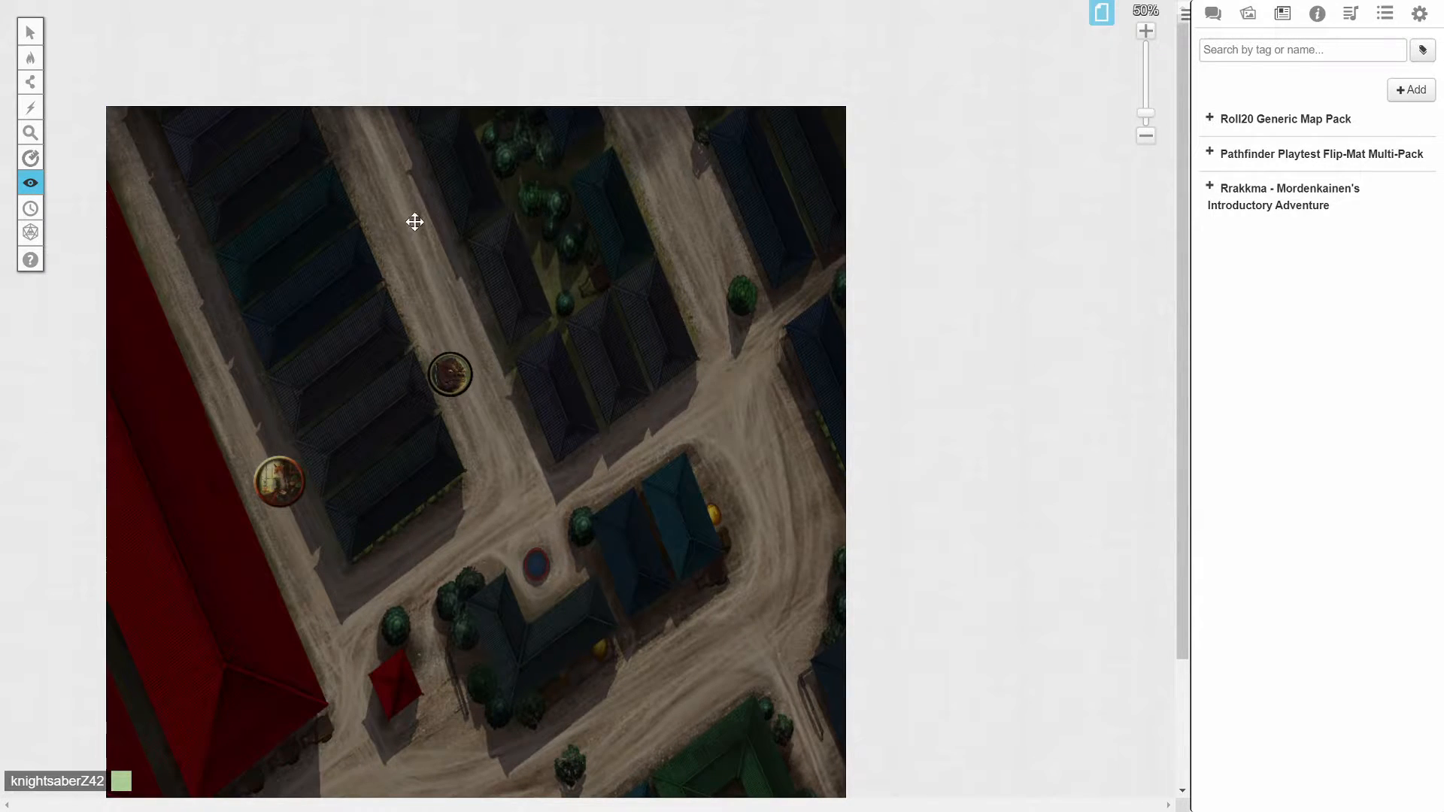
pyautogui.moveTo(384, 197); pyautogui.dragTo(473, 314)
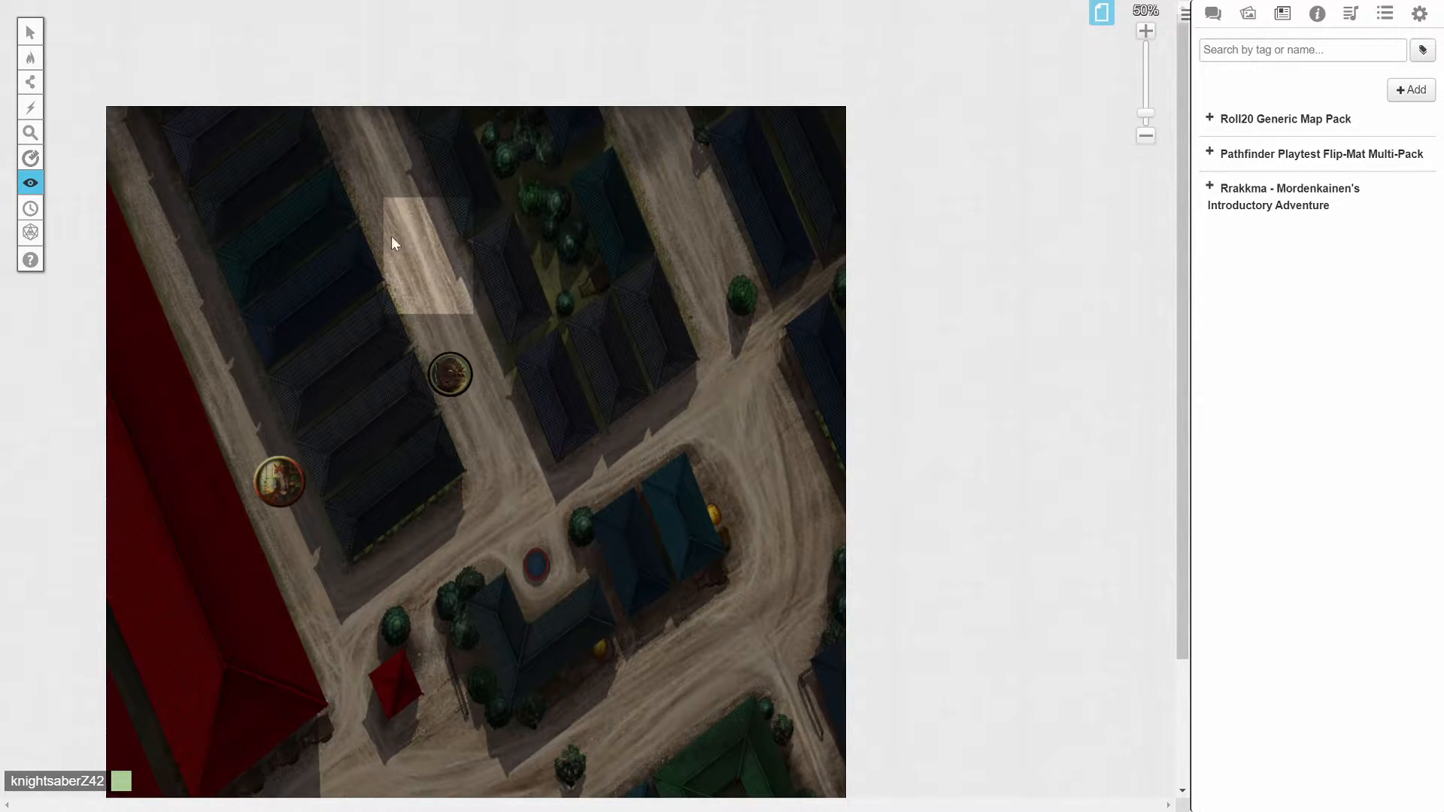
# Step: Use Polygon Reveal to uncover the long row of houses between the two token streets with a four-cornered outline
pyautogui.moveTo(34, 189)
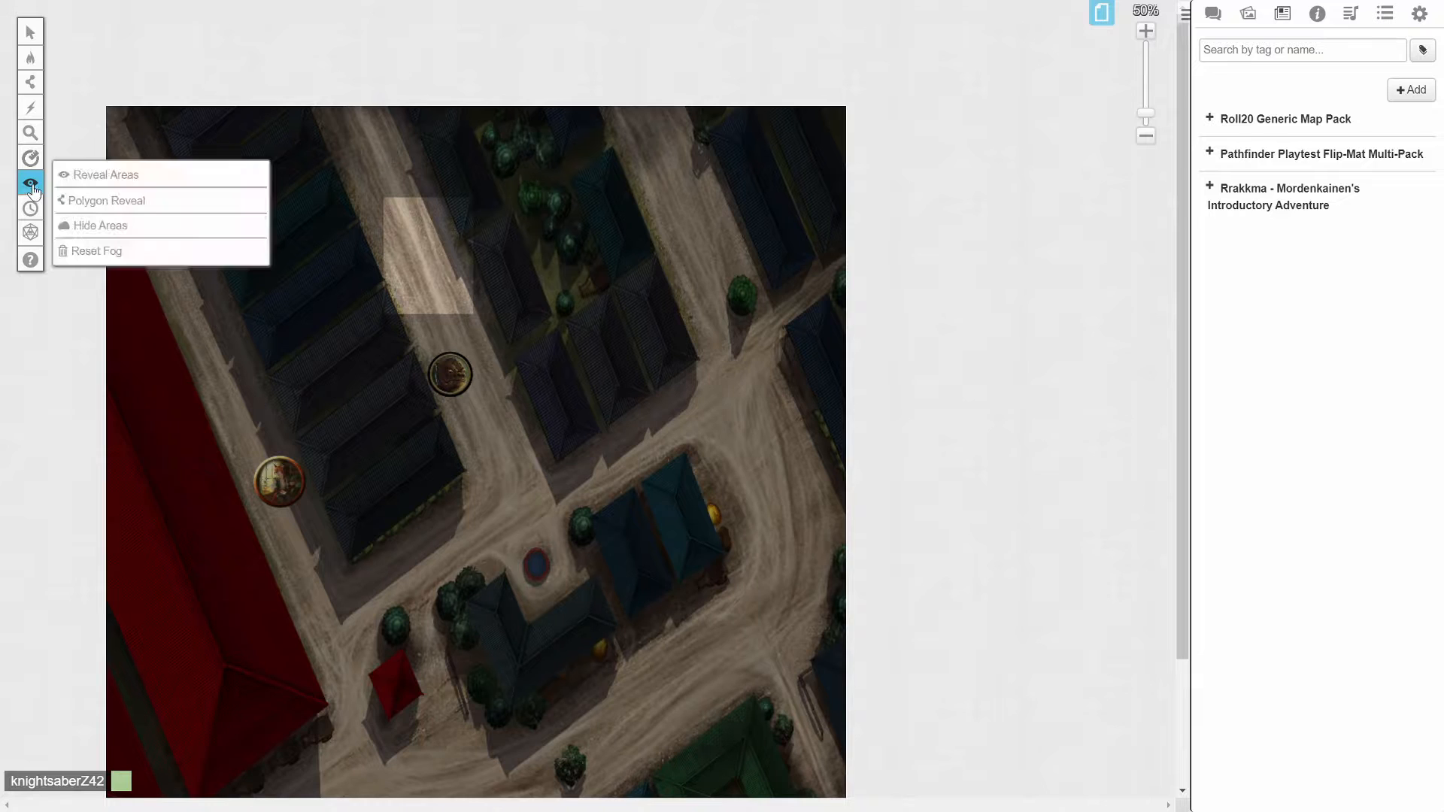
pyautogui.click(113, 200)
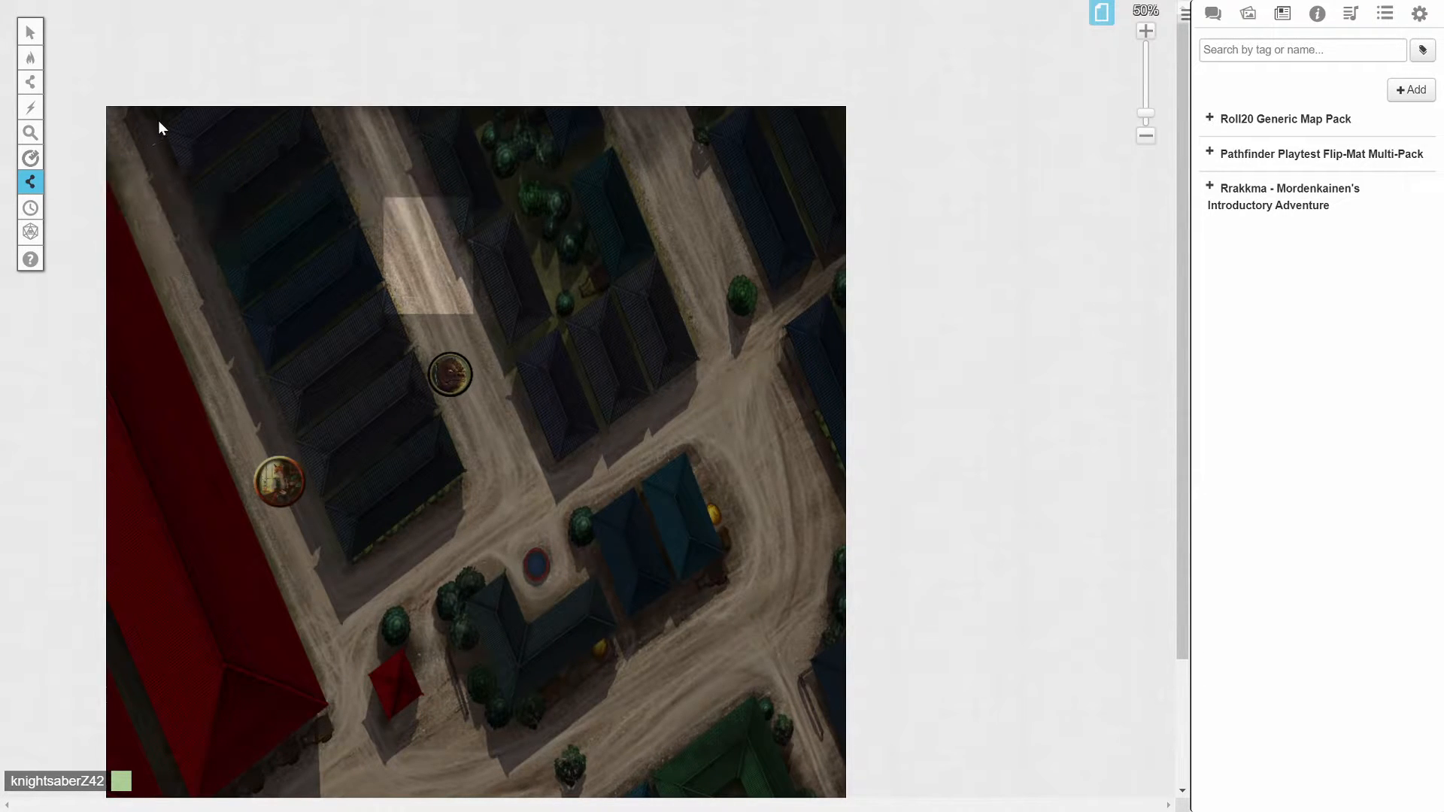
pyautogui.click(349, 553)
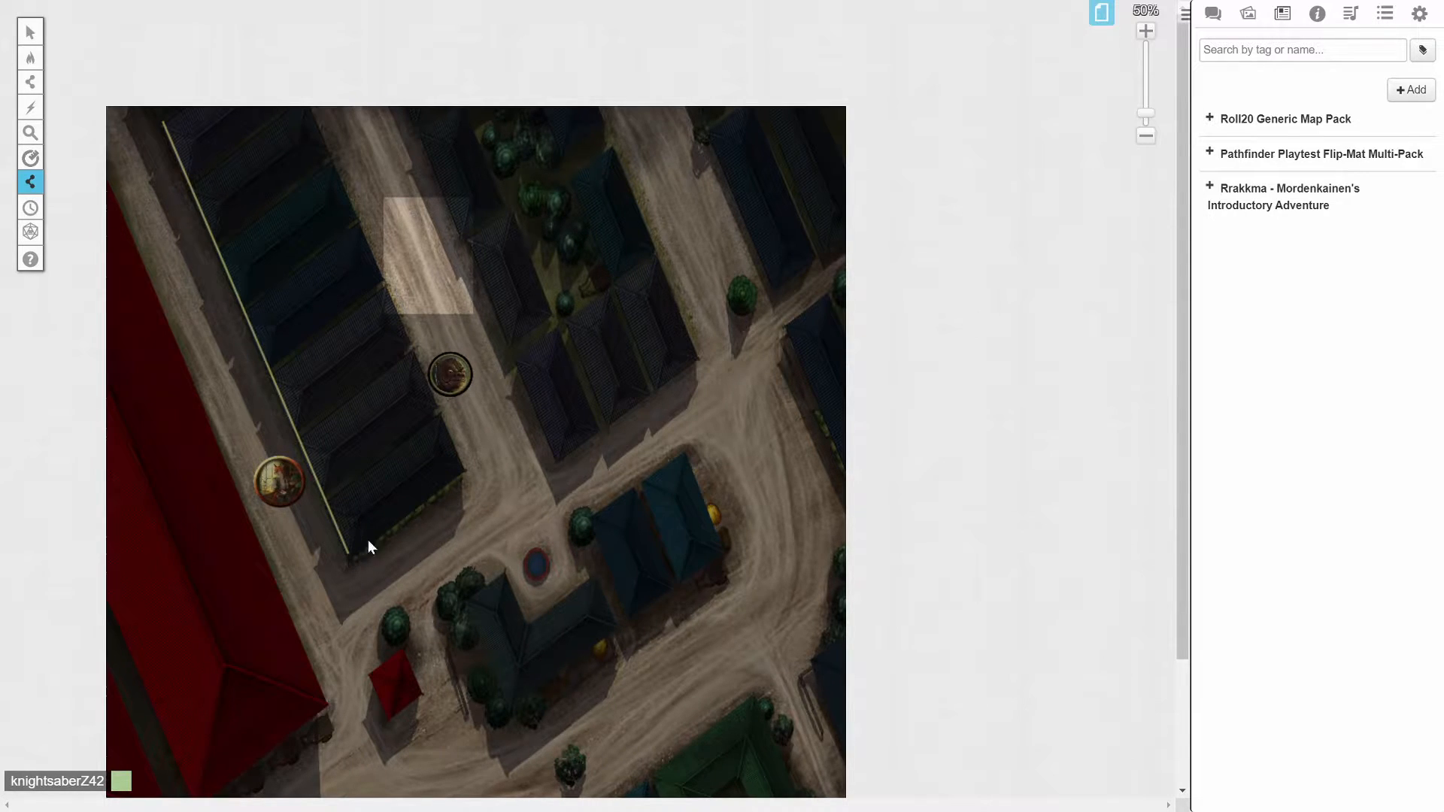
pyautogui.click(463, 471)
pyautogui.click(305, 112)
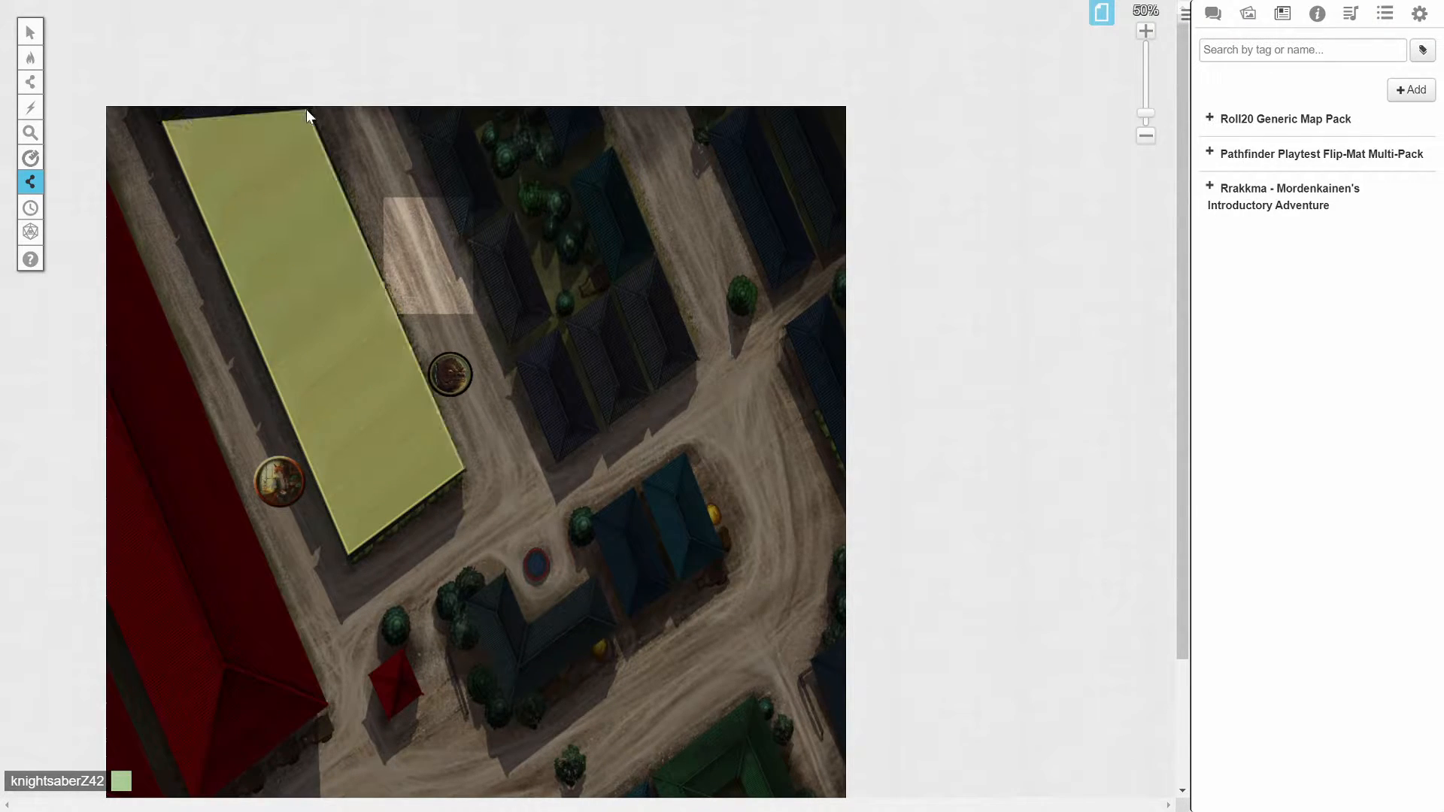
pyautogui.click(162, 122)
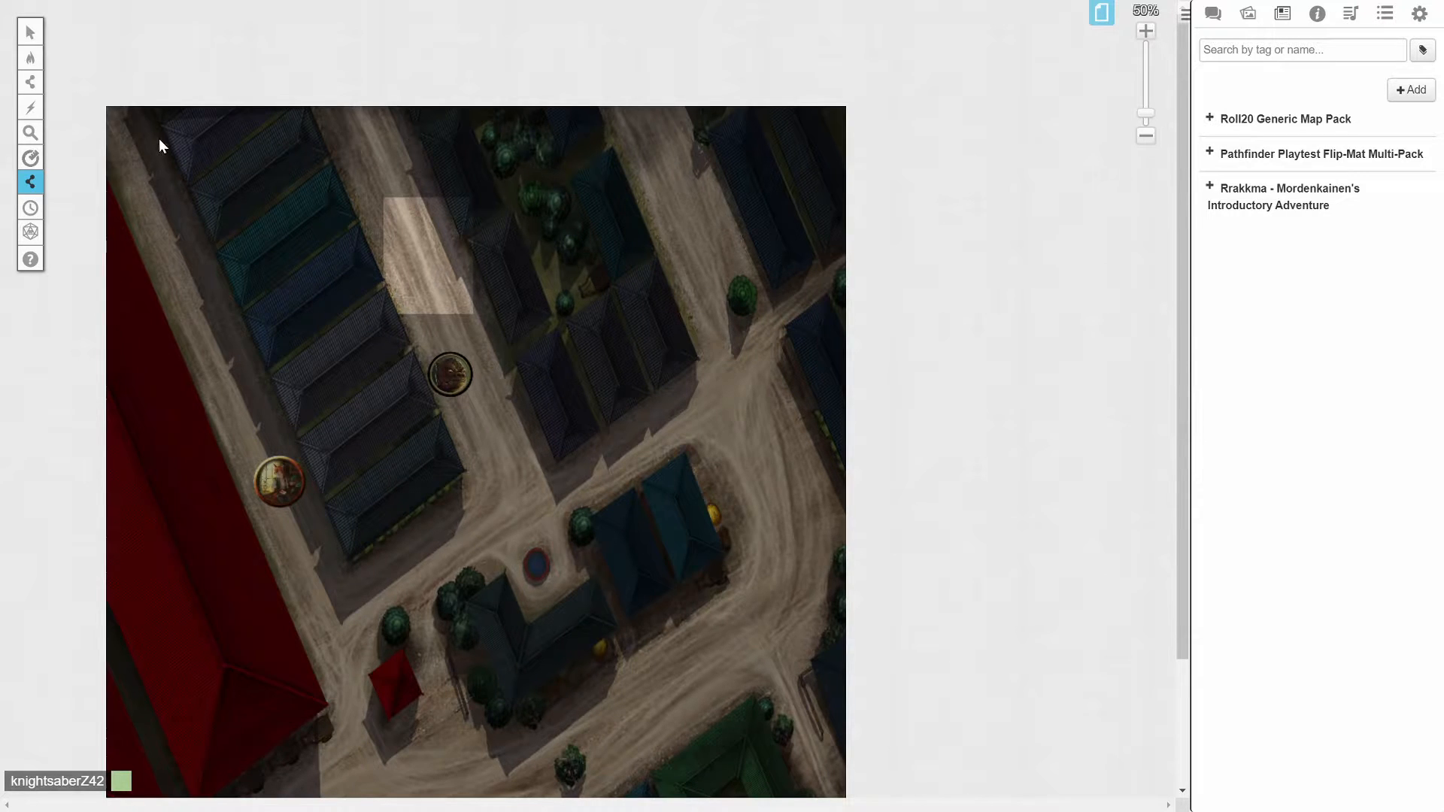
# Step: Use Hide Areas to cover the revealed rectangle on the central street and the long row of houses between the two token streets
pyautogui.scroll(-5, 523, 629)
pyautogui.scroll(5, 539, 586)
pyautogui.moveTo(30, 181)
pyautogui.click(139, 225)
pyautogui.moveTo(368, 183); pyautogui.dragTo(500, 331)
pyautogui.moveTo(524, 528); pyautogui.dragTo(180, 210)
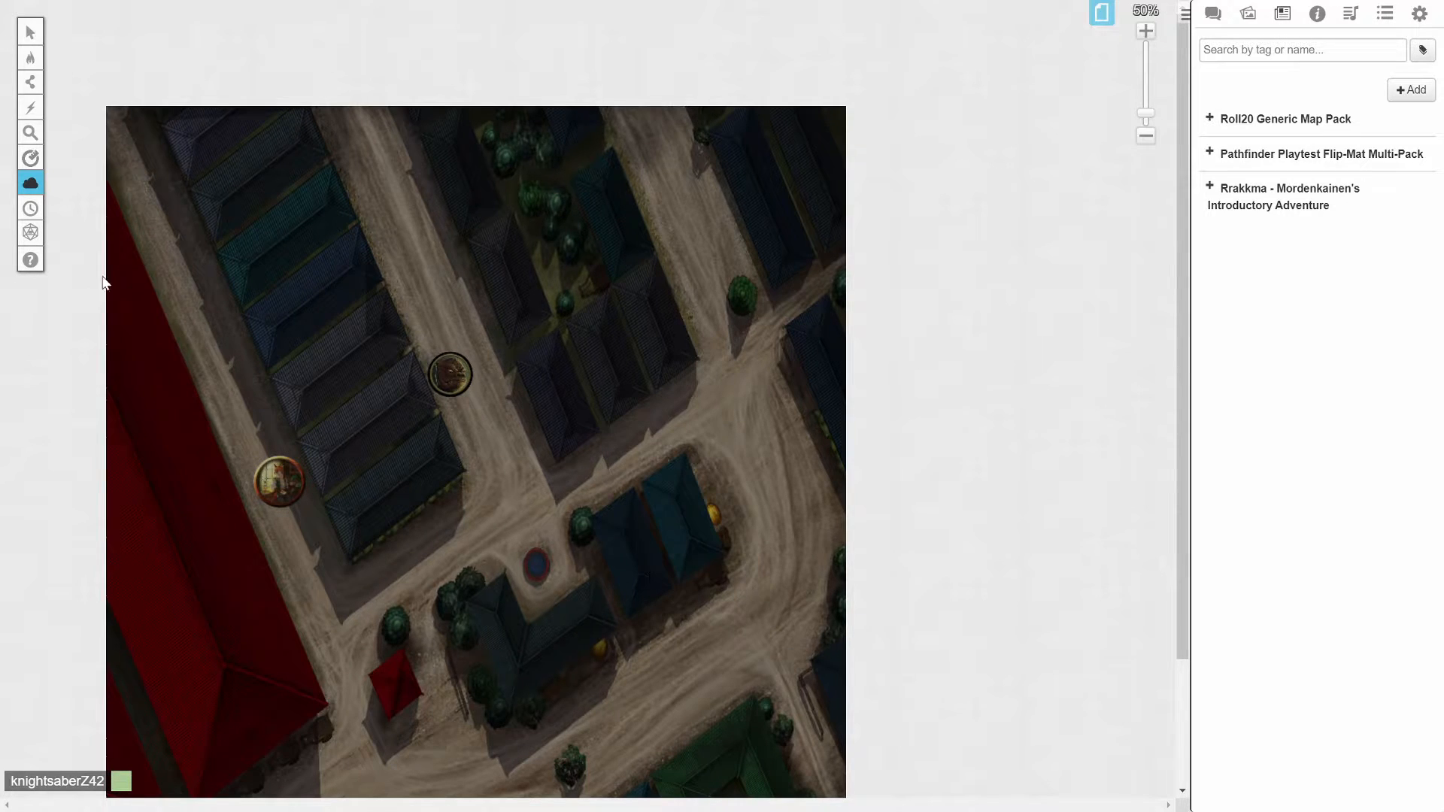
# Step: Reset the fog so that the whole map is hidden again
pyautogui.moveTo(29, 187)
pyautogui.click(109, 252)
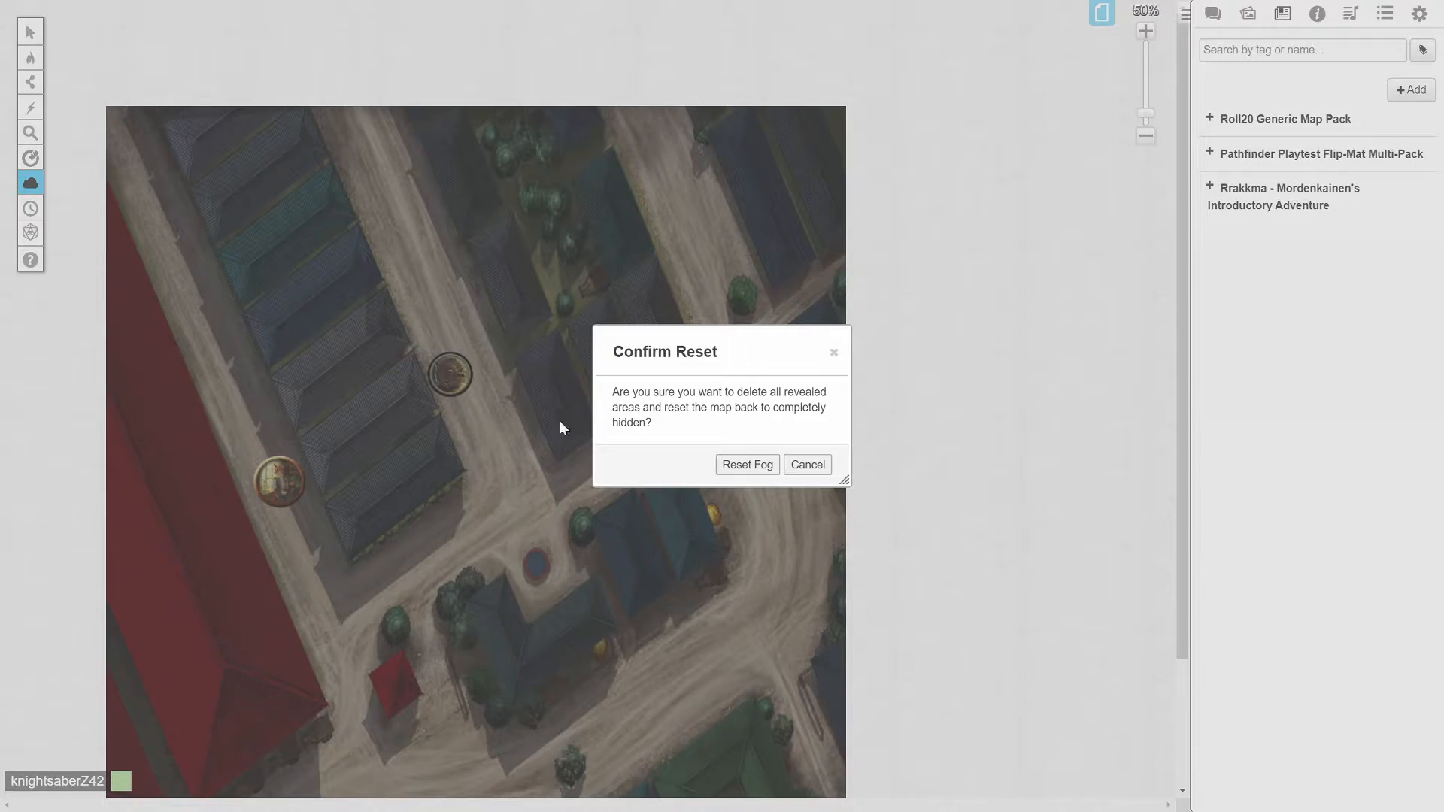
pyautogui.click(747, 465)
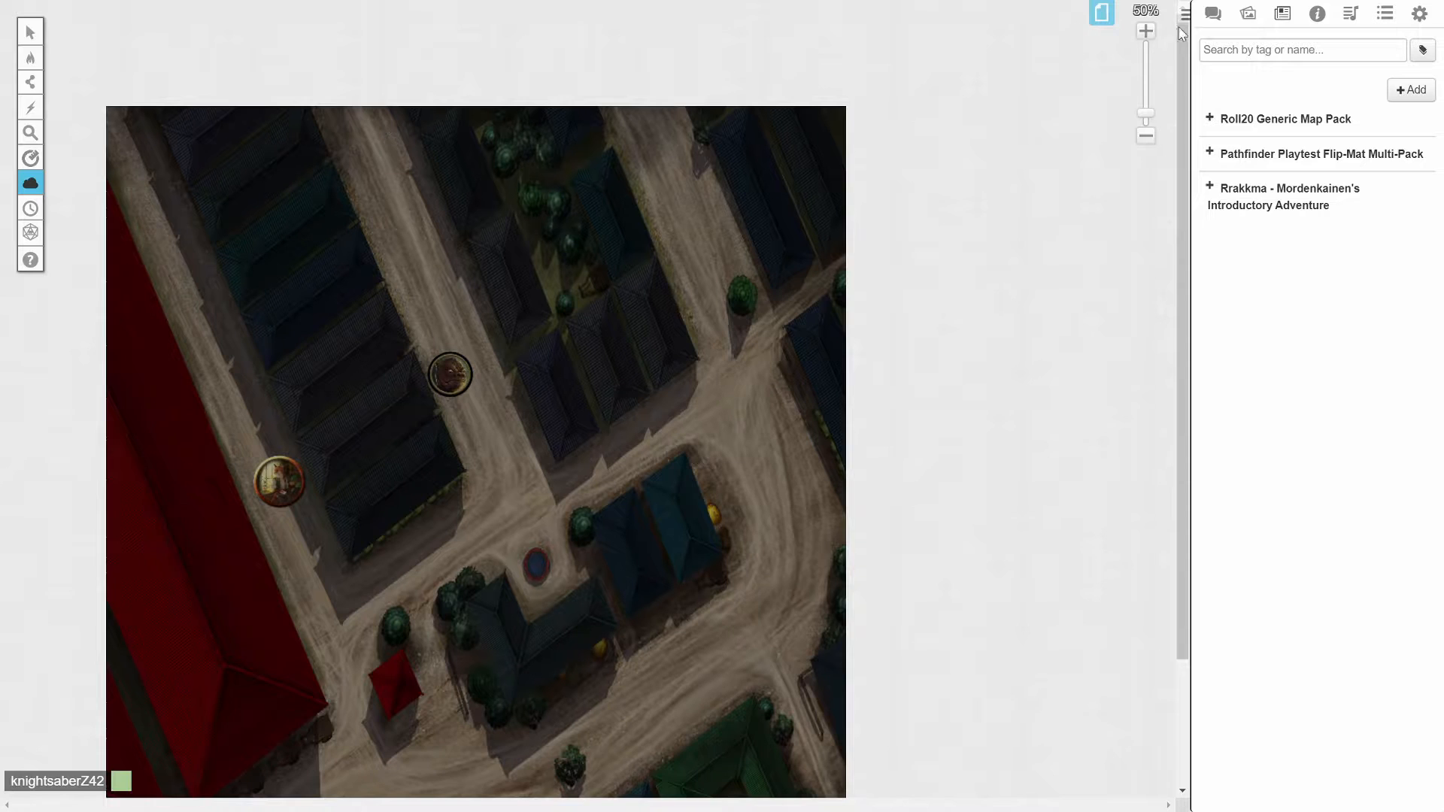
# Step: Review the Fog of War, legacy lighting and updated Dynamic Lighting options in the active Start page's settings, and discard any changes
pyautogui.click(1102, 13)
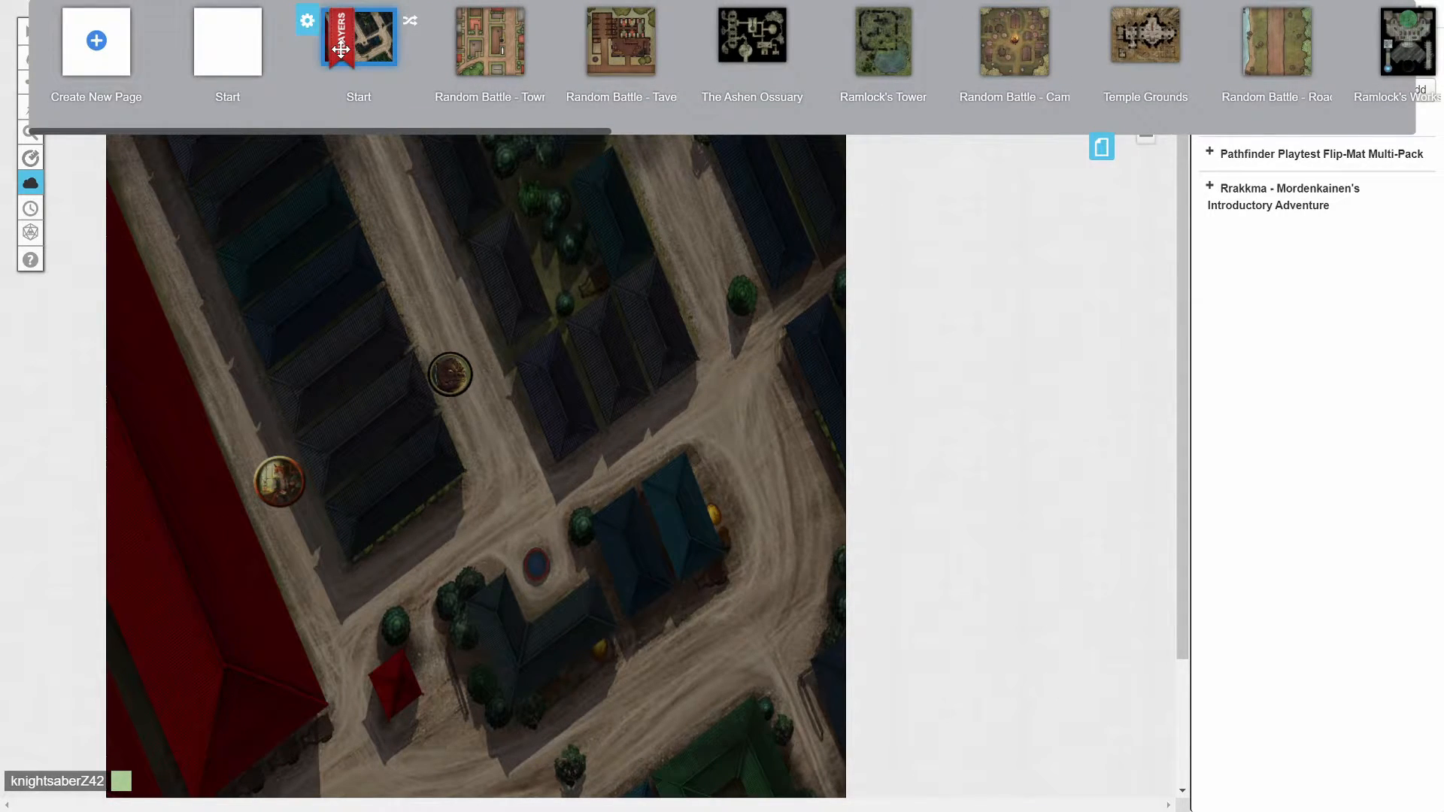
pyautogui.click(307, 20)
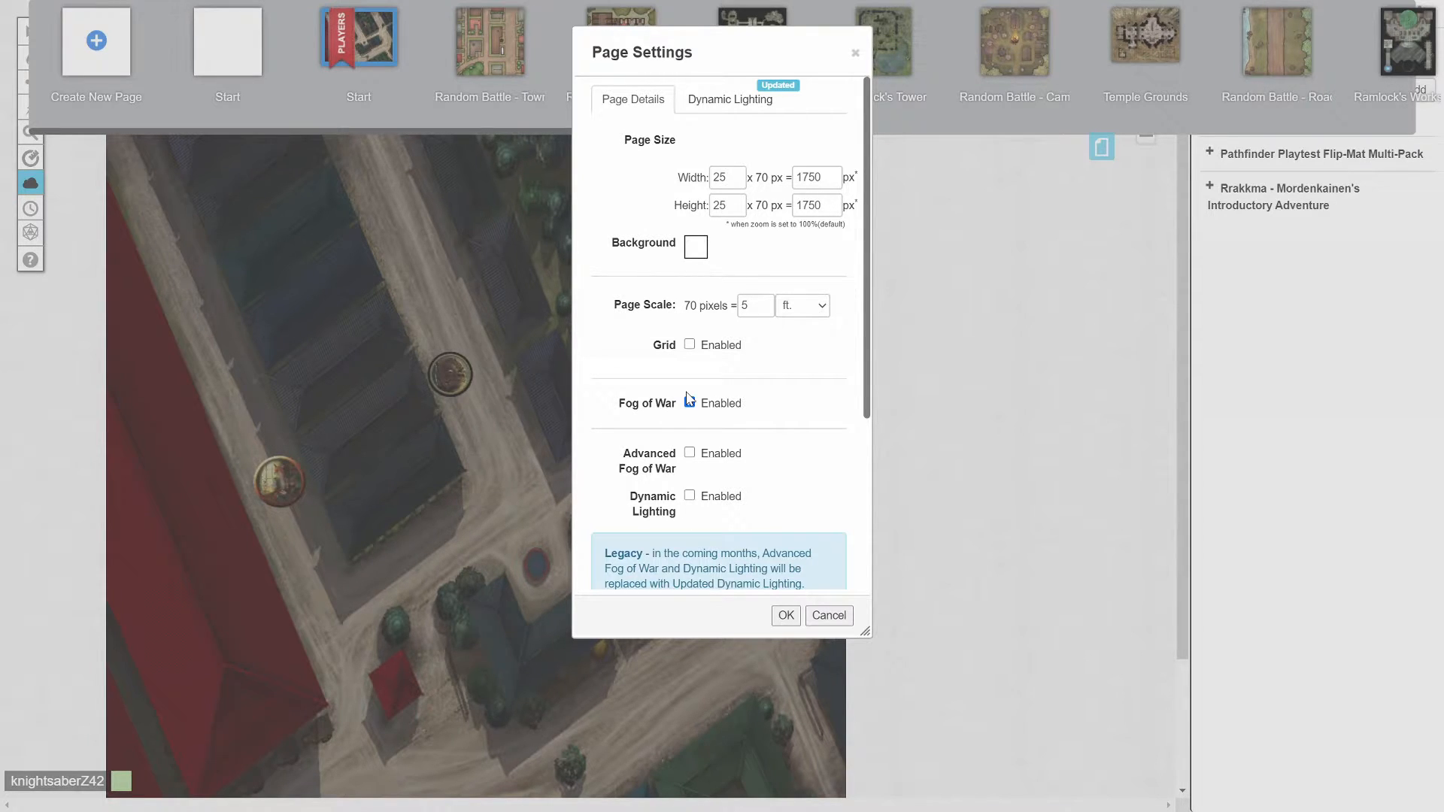
pyautogui.click(689, 402)
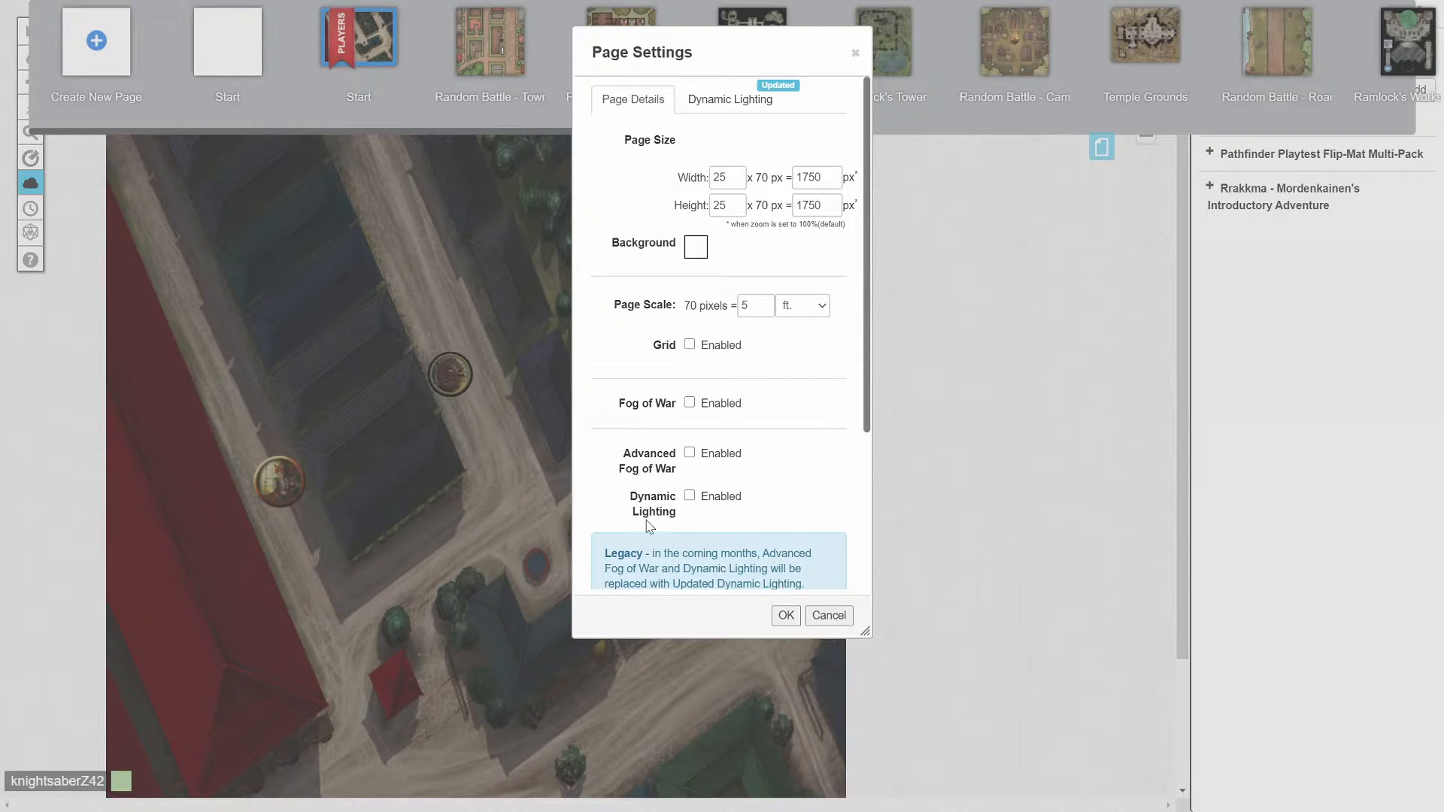
pyautogui.click(733, 104)
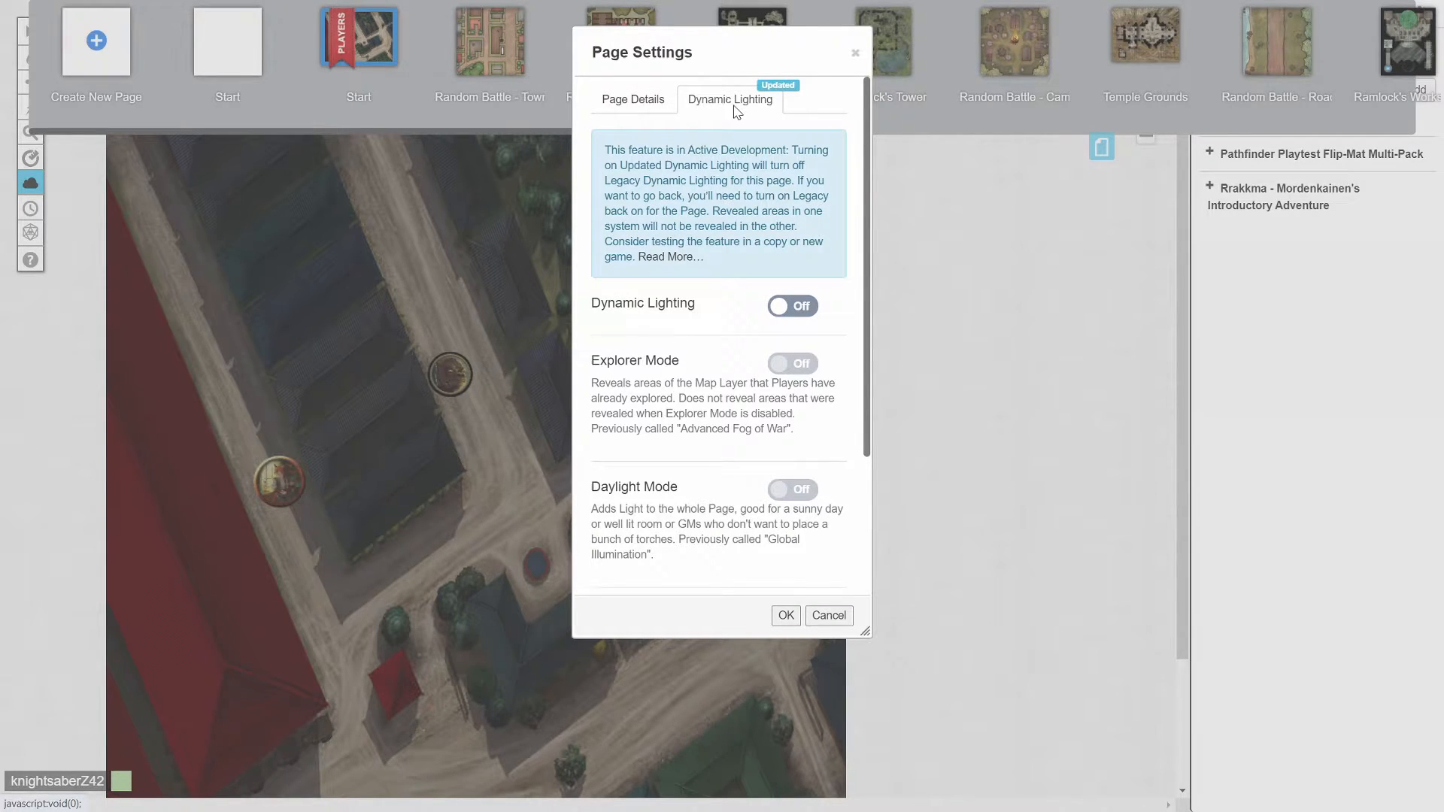
pyautogui.click(638, 107)
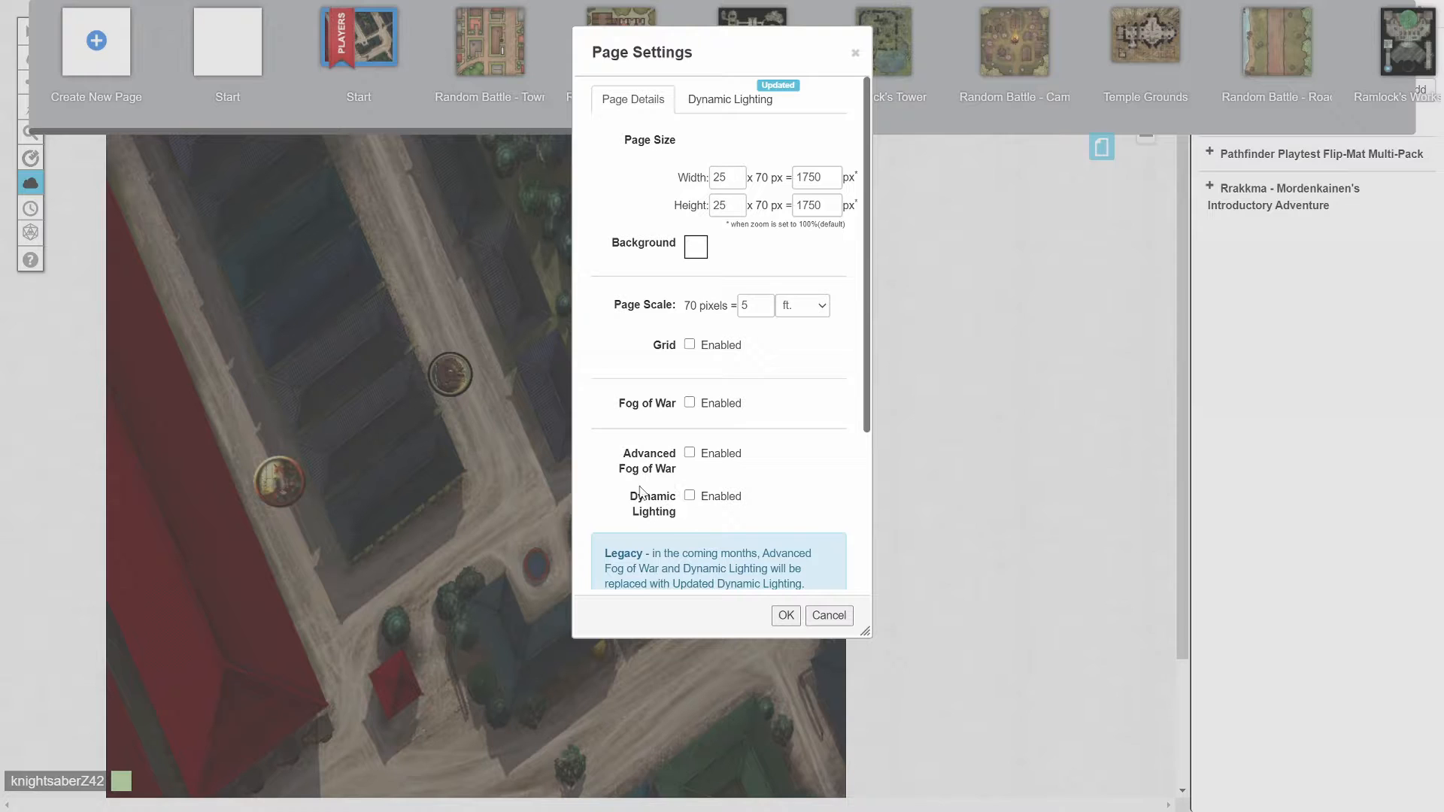
pyautogui.click(820, 618)
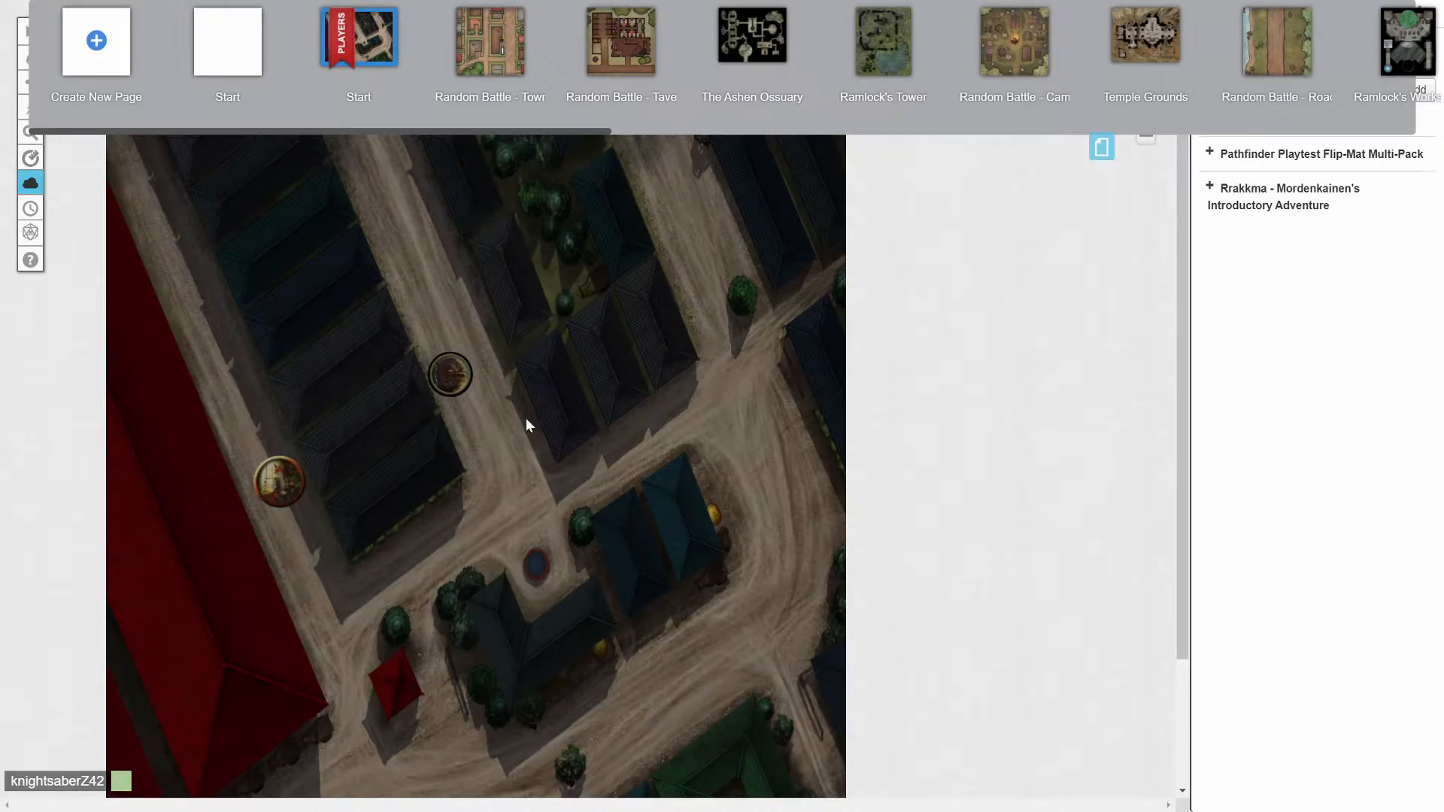
pyautogui.click(1092, 150)
# Step: Examine the advanced permission and light options of the kligroot token on the central street, and close its settings without saving
pyautogui.click(30, 32)
pyautogui.doubleClick(449, 380)
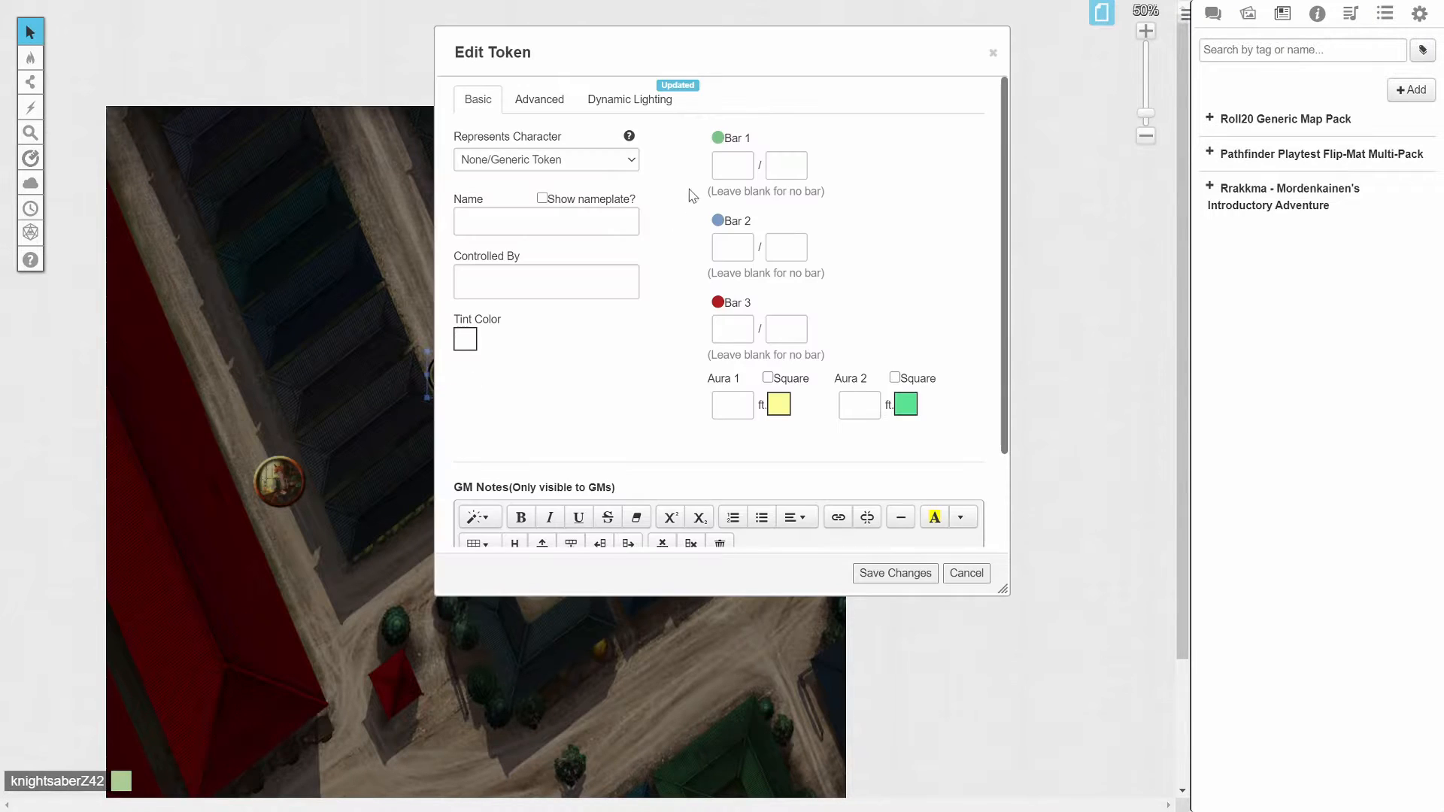
pyautogui.click(539, 100)
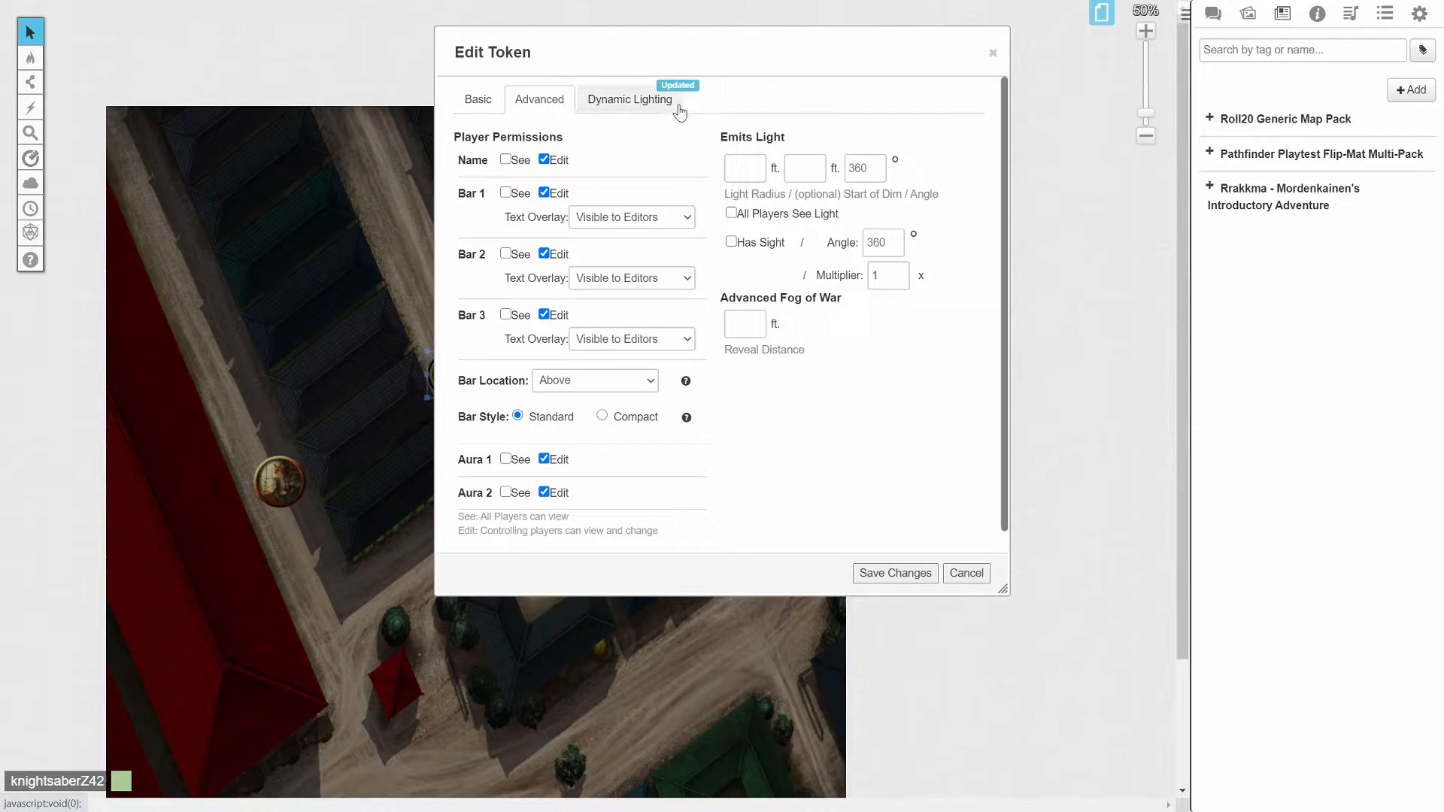
pyautogui.click(965, 573)
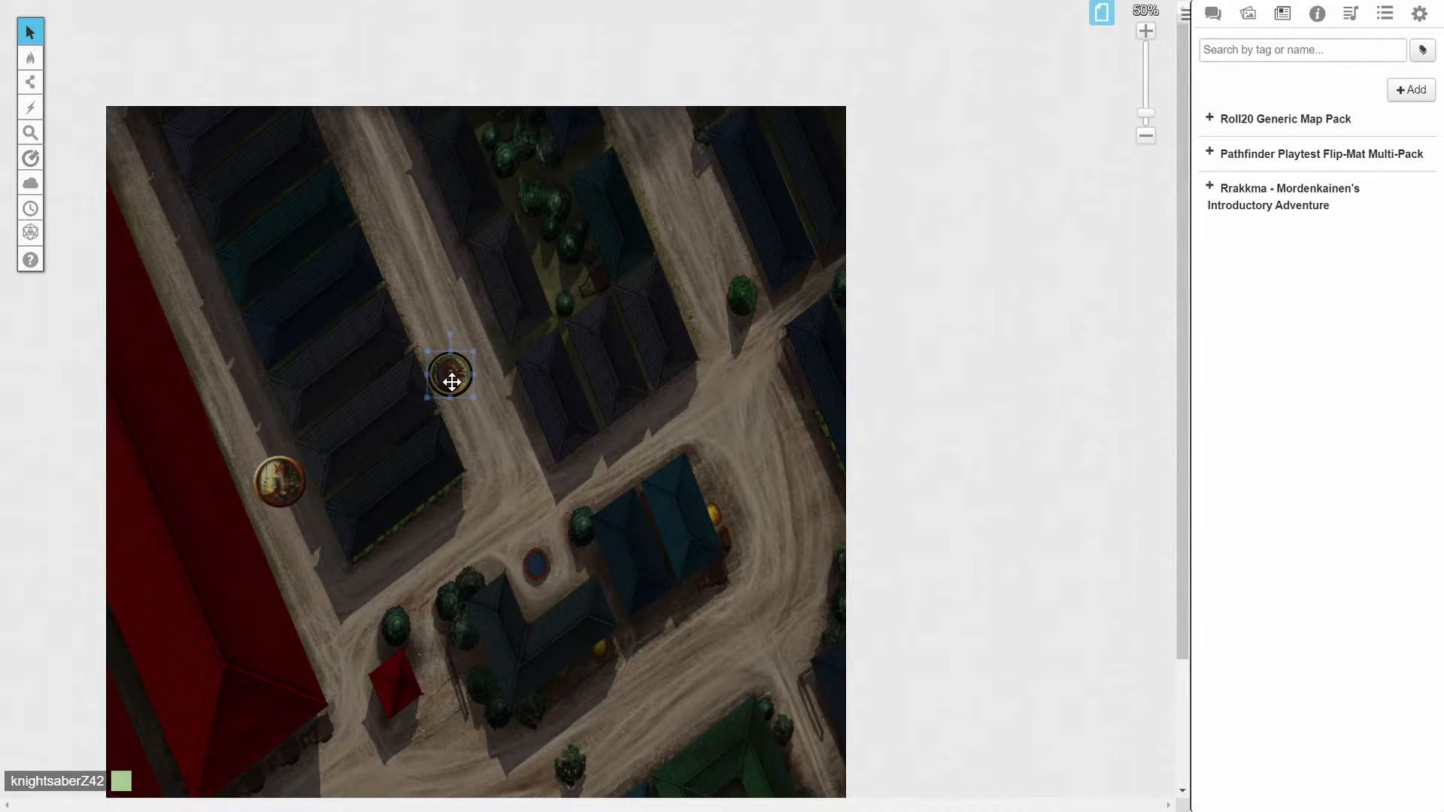
# Step: Disable Fog of War on the active Start page, enable Dynamic Lighting with Daylight Mode, and save the page settings
pyautogui.click(1102, 13)
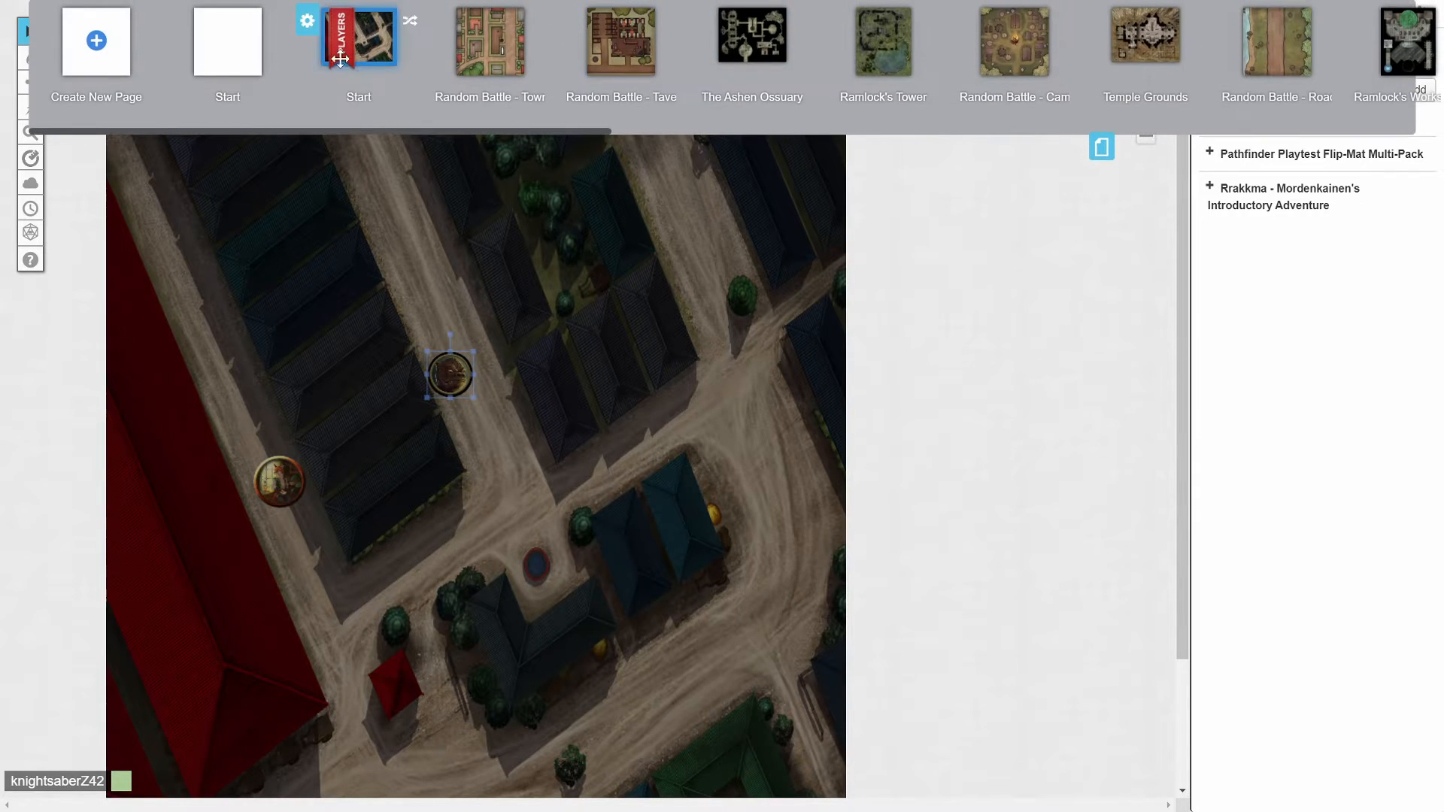
pyautogui.click(307, 21)
pyautogui.click(688, 405)
pyautogui.click(708, 100)
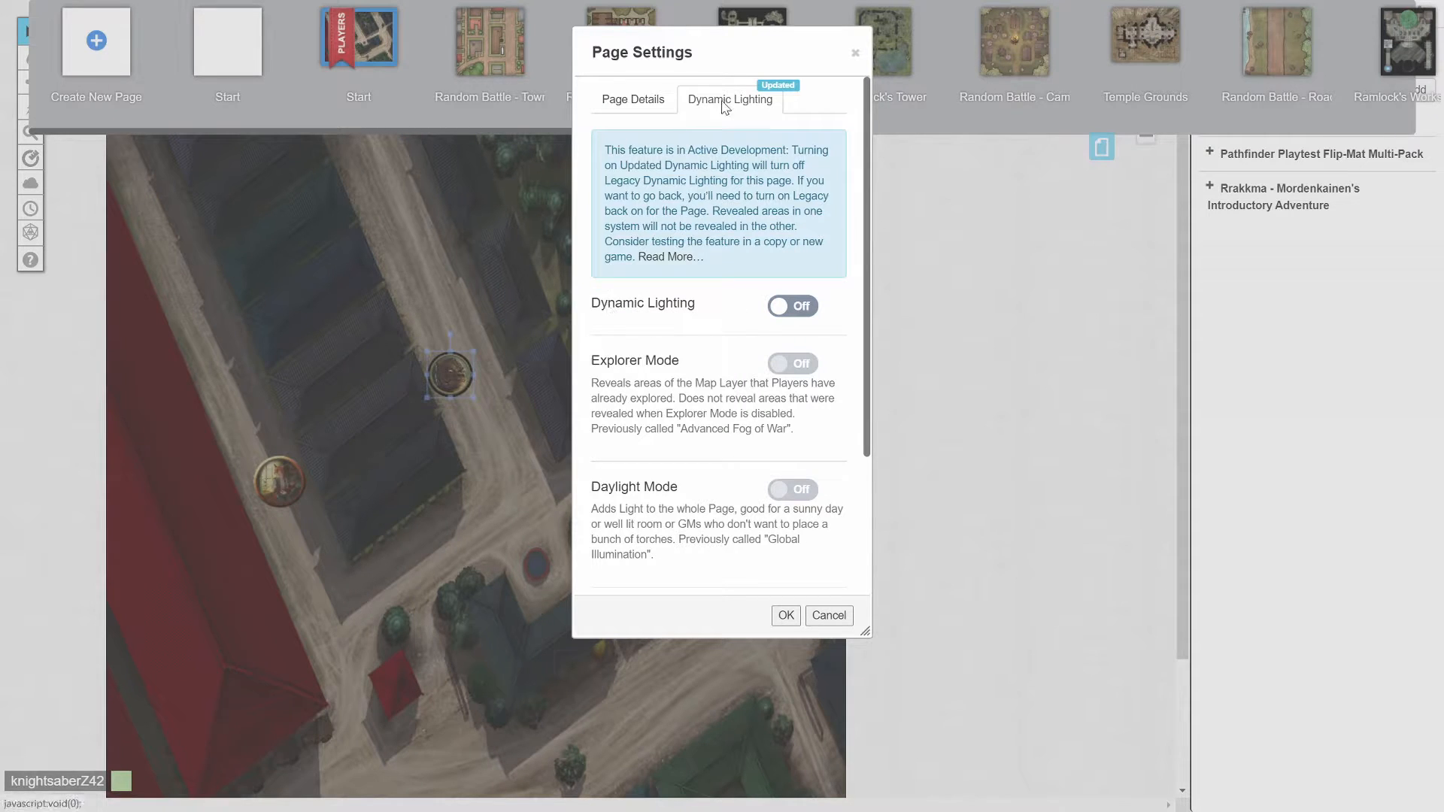
pyautogui.click(798, 311)
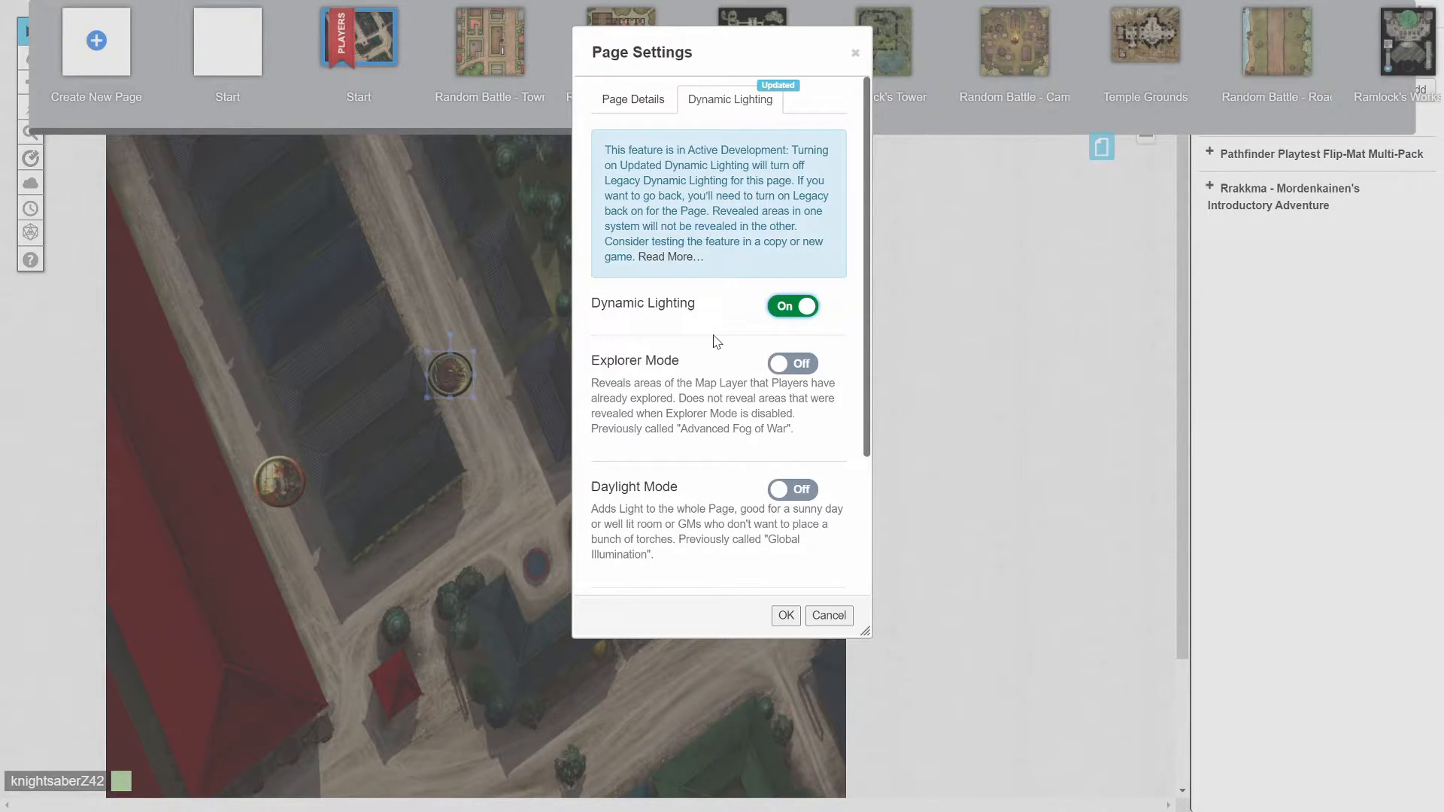
pyautogui.click(787, 497)
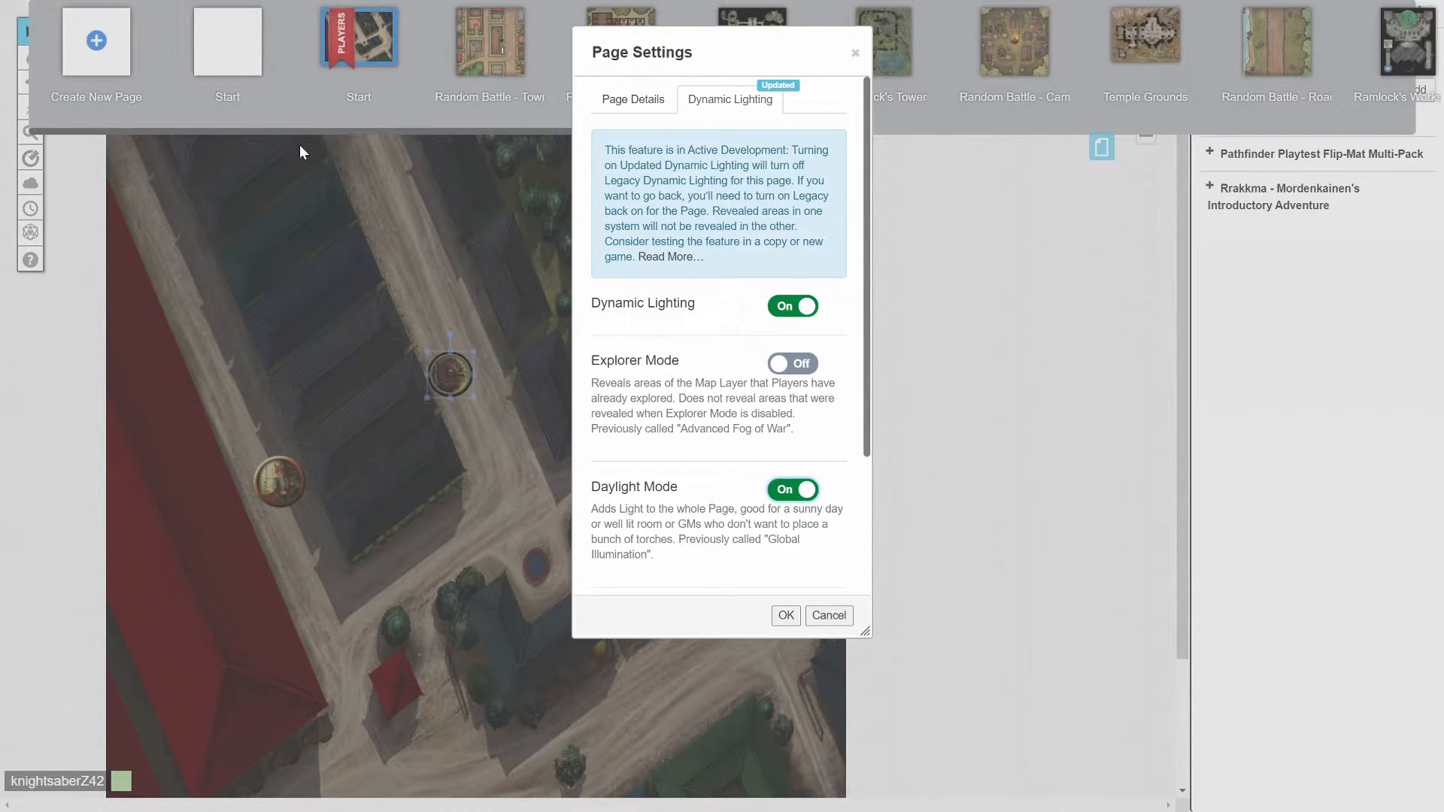
pyautogui.click(786, 615)
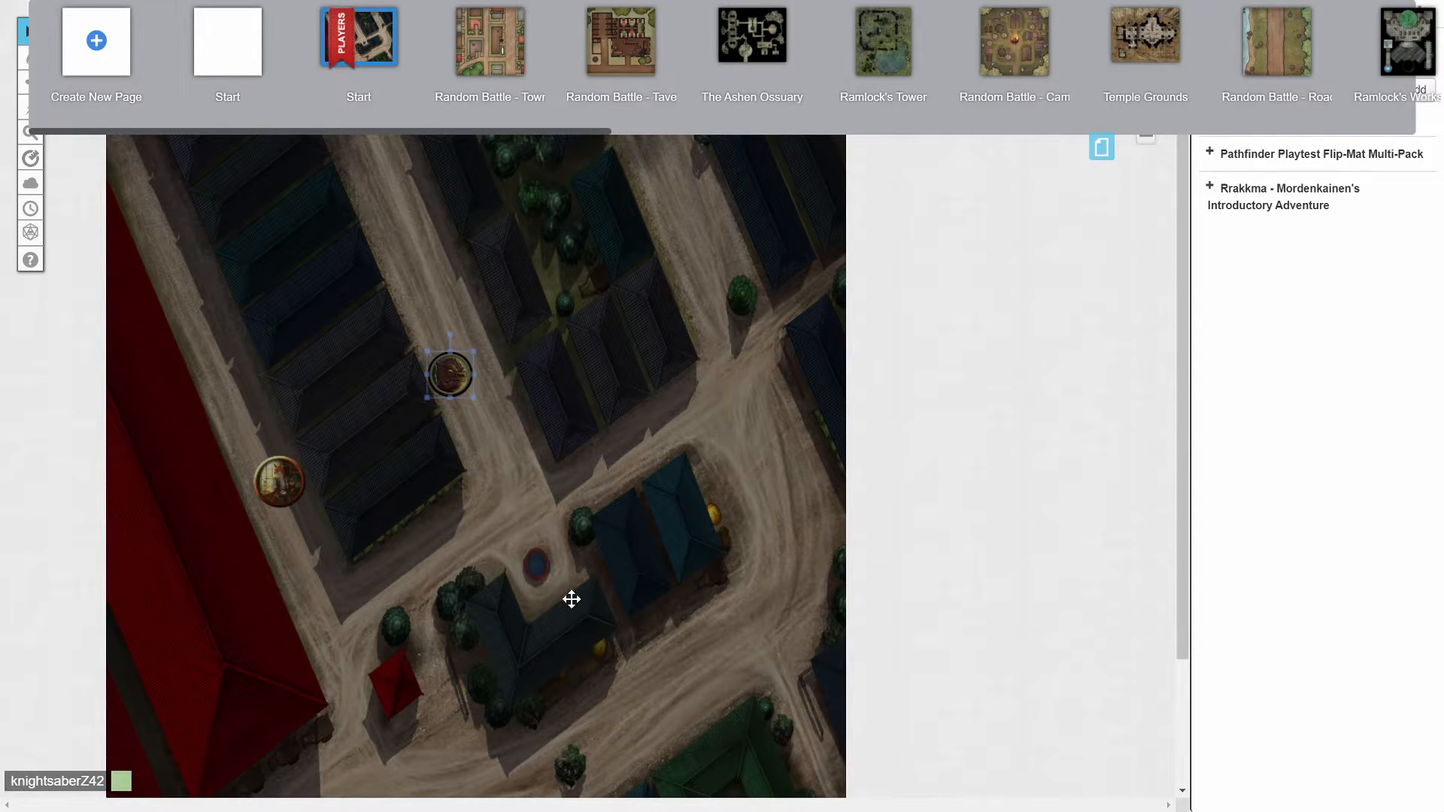
pyautogui.click(1101, 150)
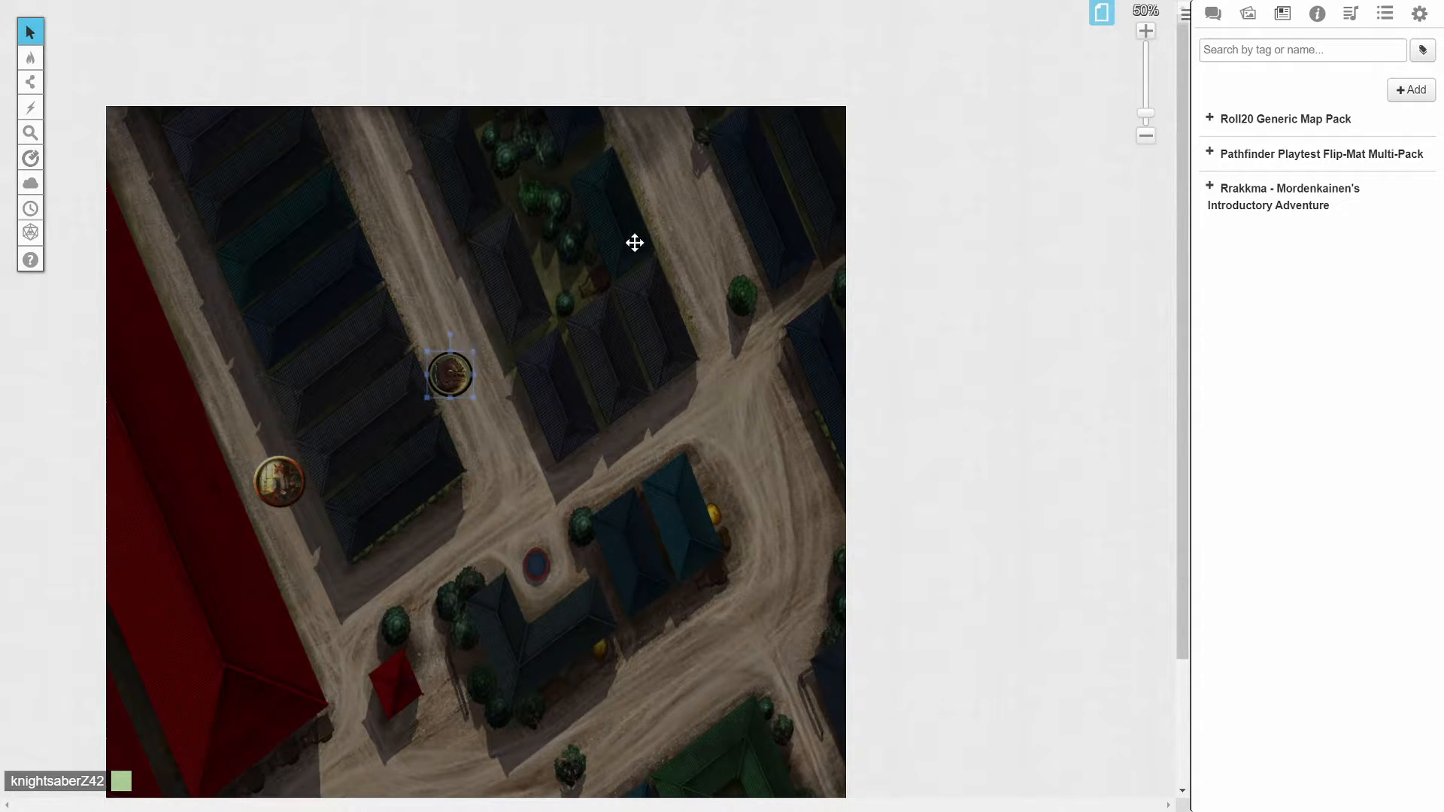
# Step: Try GM Darkness Opacity at 0% in the Start page's Dynamic Lighting settings, and return it to 35%
pyautogui.click(1101, 13)
pyautogui.click(311, 18)
pyautogui.click(730, 101)
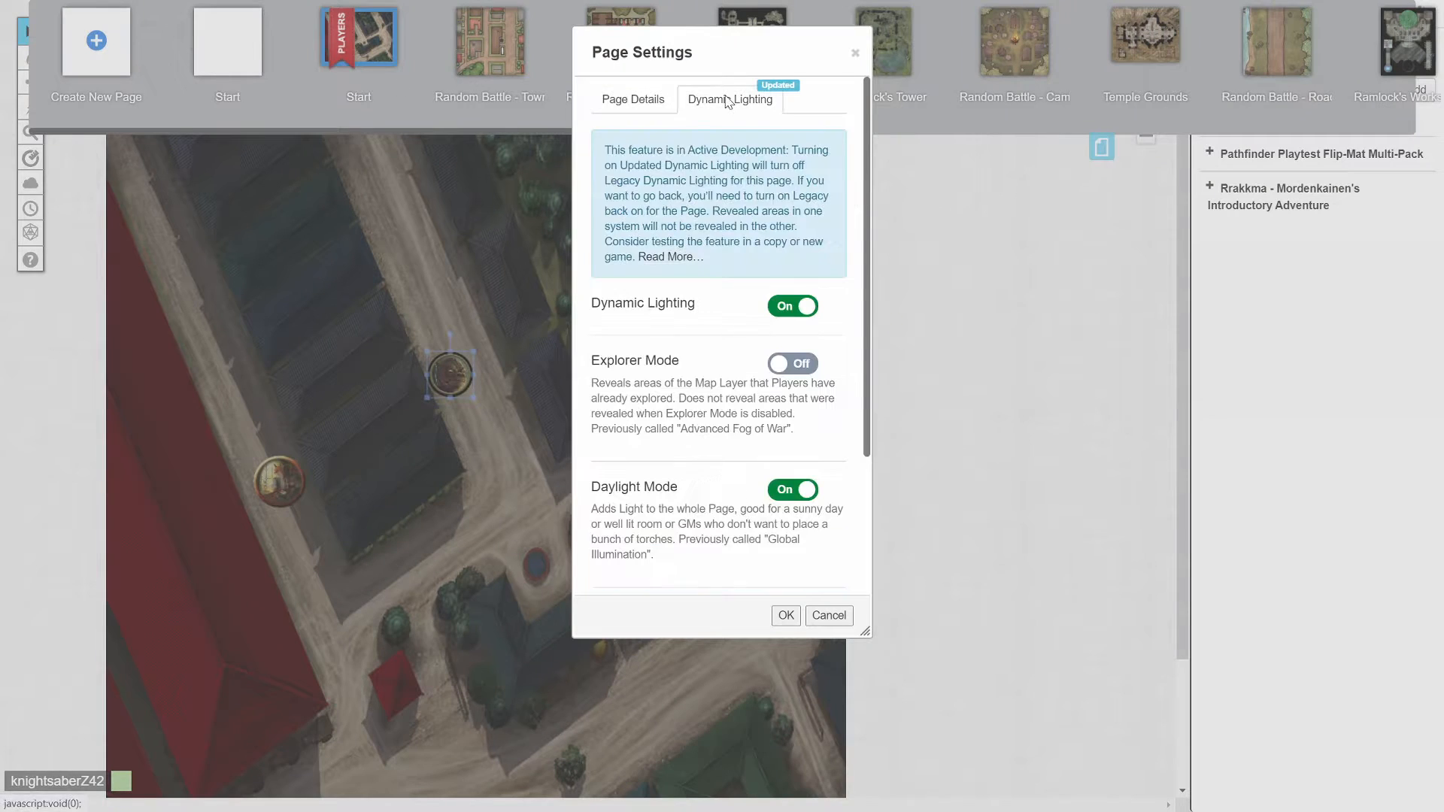
pyautogui.scroll(-3, 826, 491)
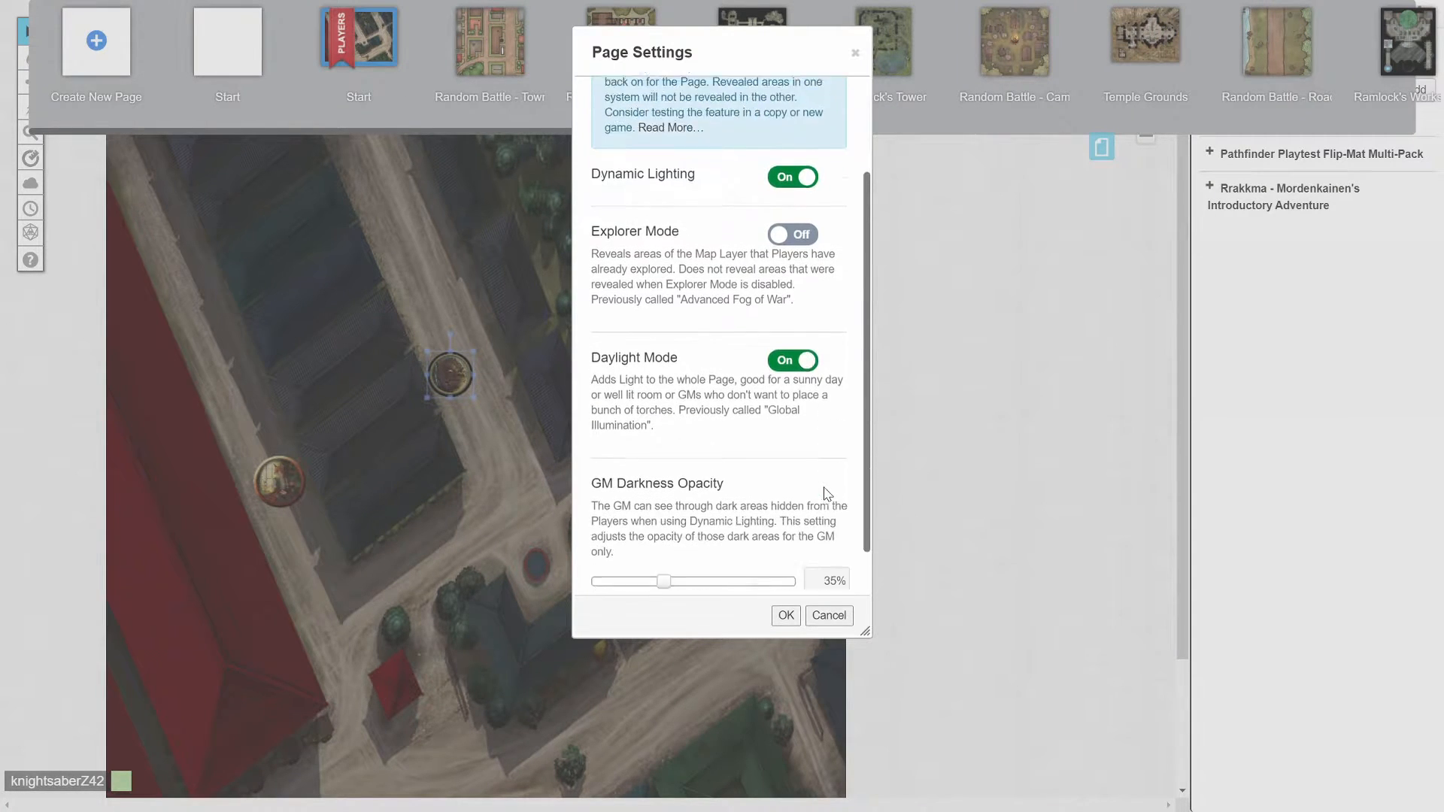
pyautogui.scroll(3, 824, 492)
pyautogui.scroll(-3, 825, 492)
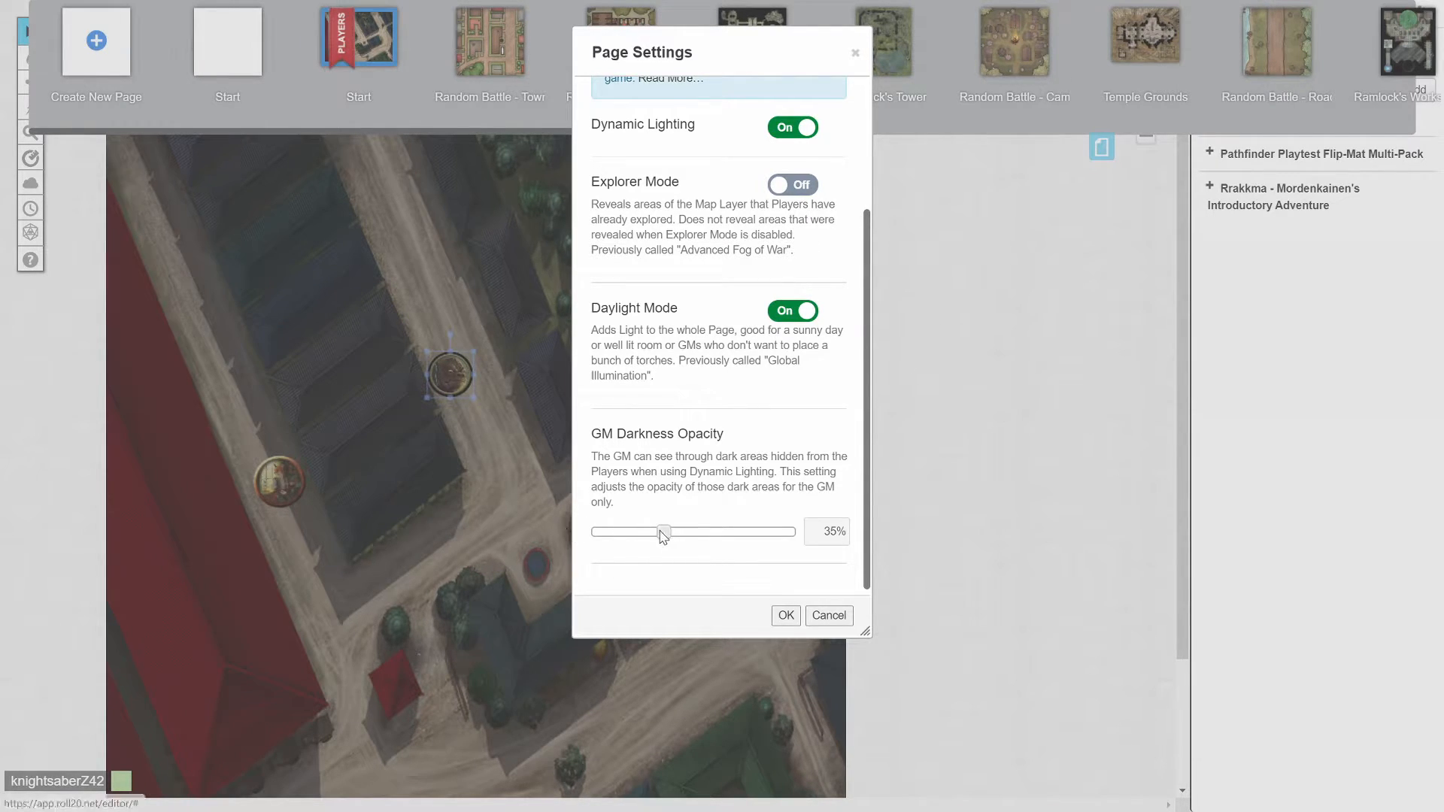
pyautogui.moveTo(665, 536); pyautogui.dragTo(583, 541)
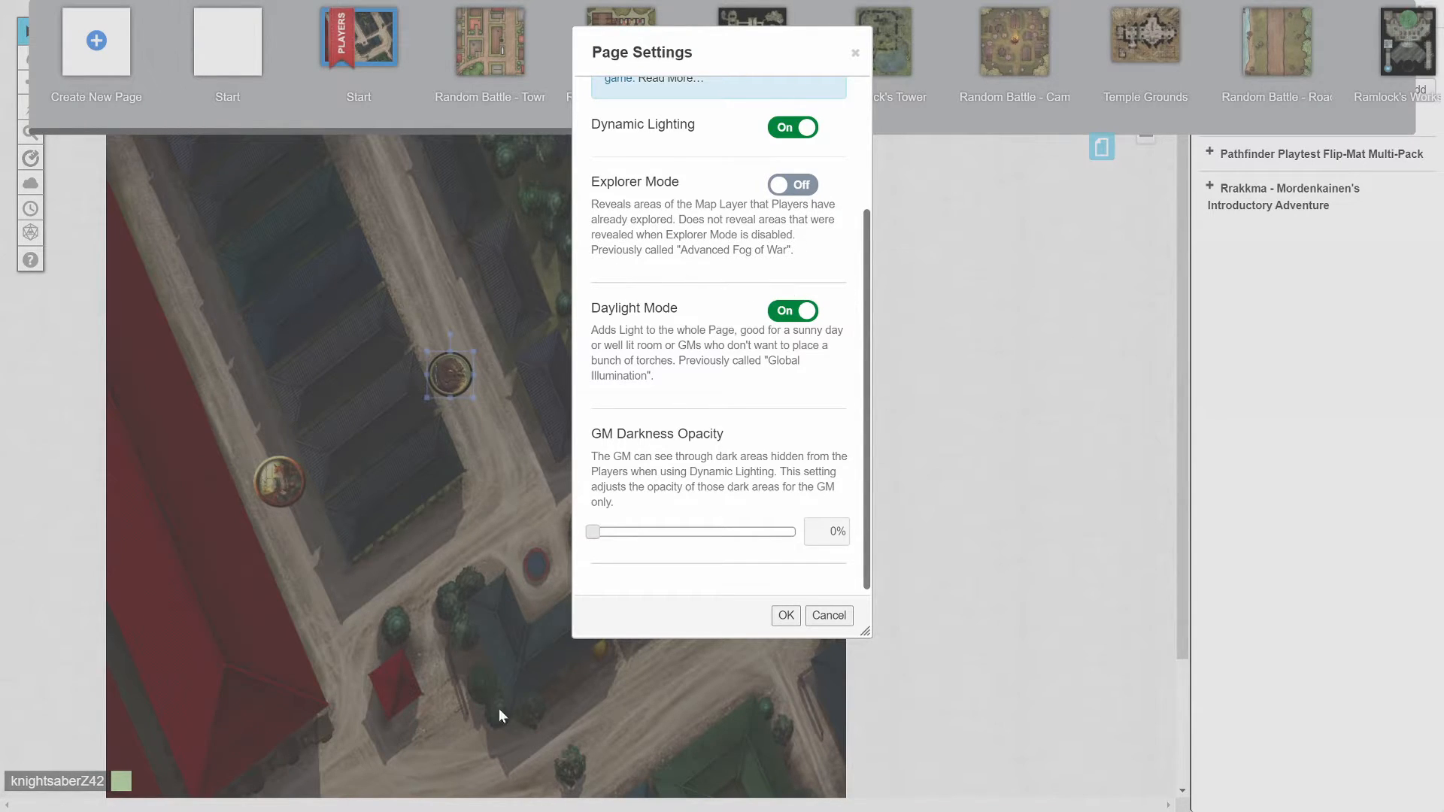
pyautogui.moveTo(593, 532); pyautogui.dragTo(664, 532)
pyautogui.click(785, 615)
pyautogui.click(1102, 146)
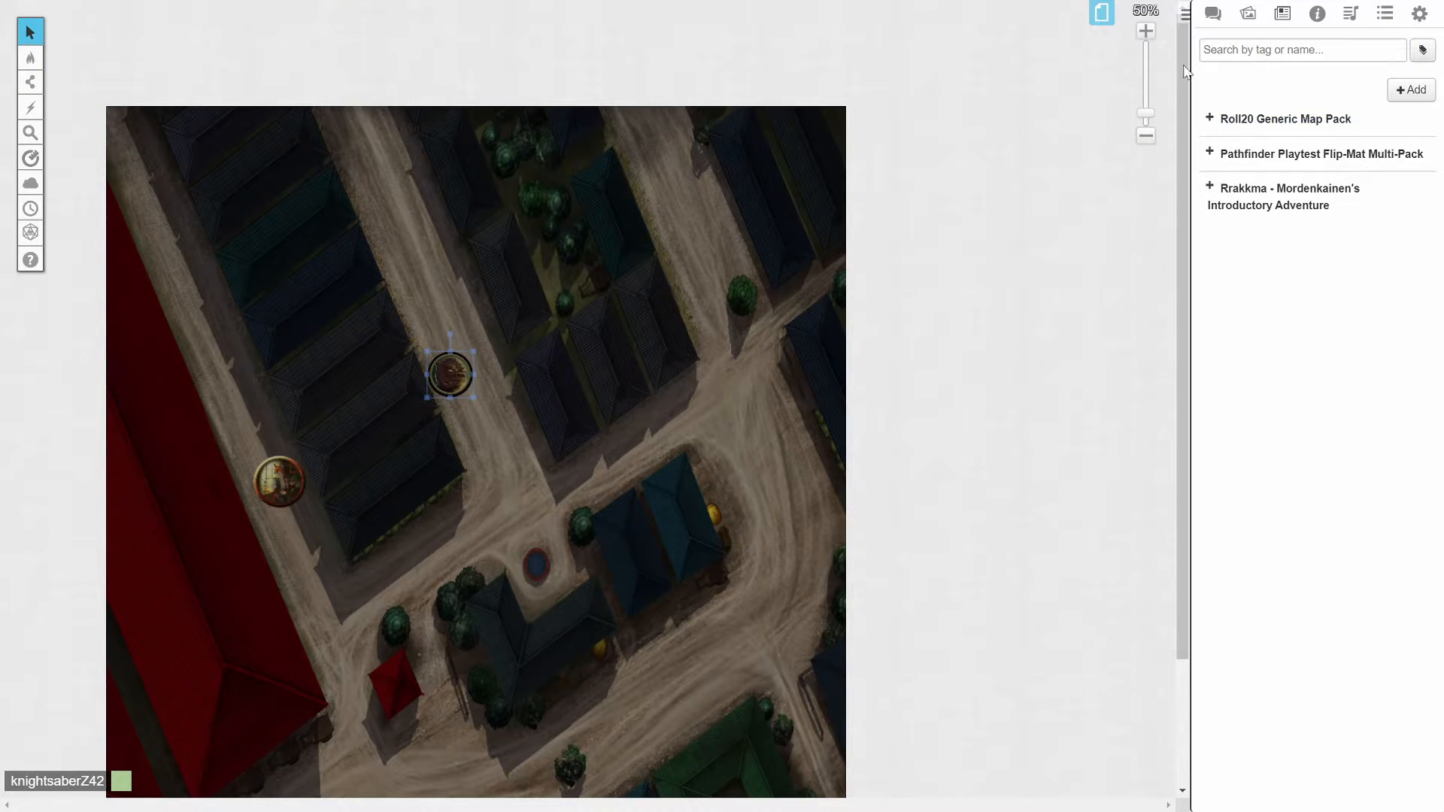
pyautogui.click(1144, 33)
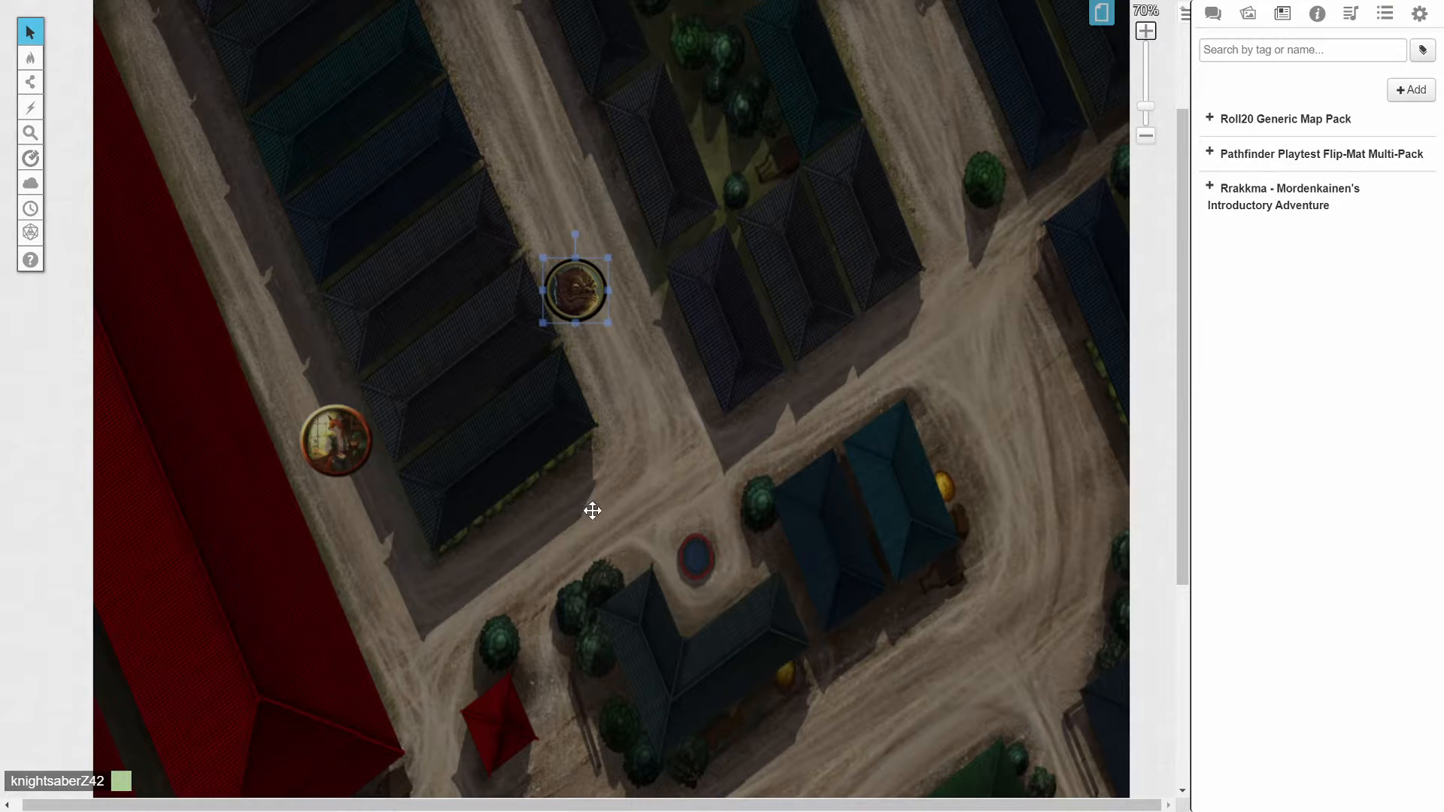
pyautogui.scroll(2, 570, 542)
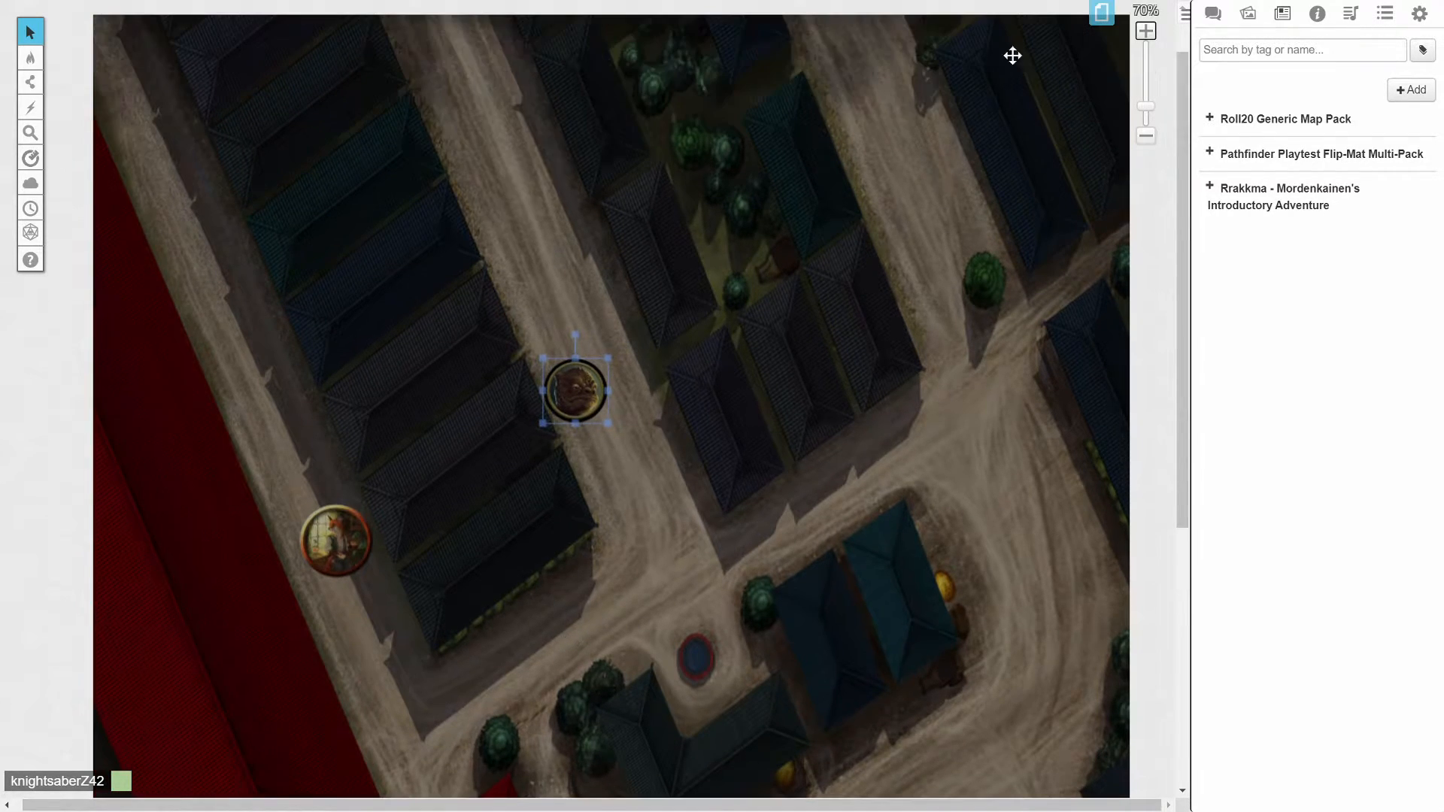
pyautogui.click(1145, 136)
pyautogui.click(1145, 136)
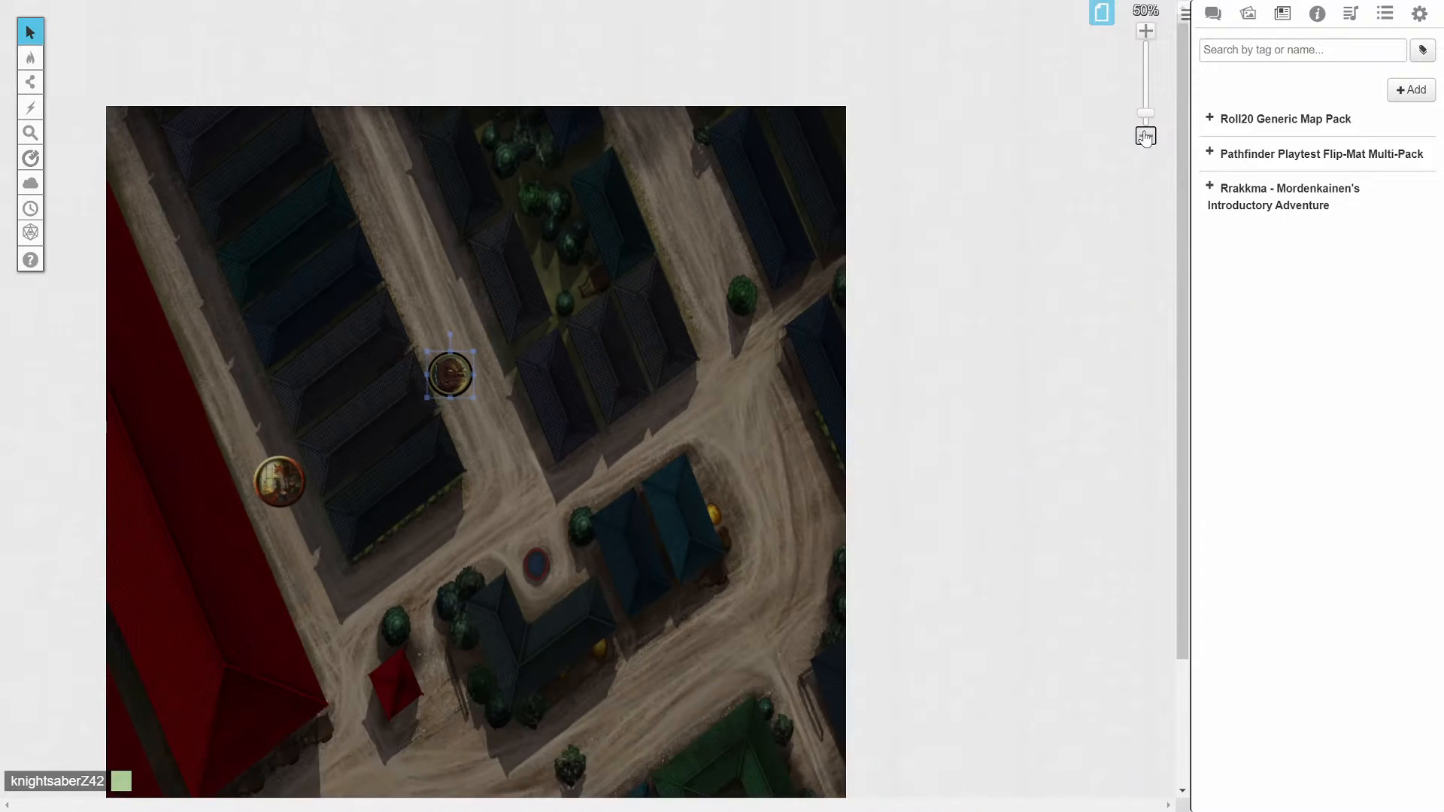
pyautogui.scroll(-3, 631, 478)
pyautogui.scroll(3, 585, 540)
# Step: Make the Dynamic Lighting layer the active editing layer
pyautogui.click(674, 374)
pyautogui.moveTo(30, 64)
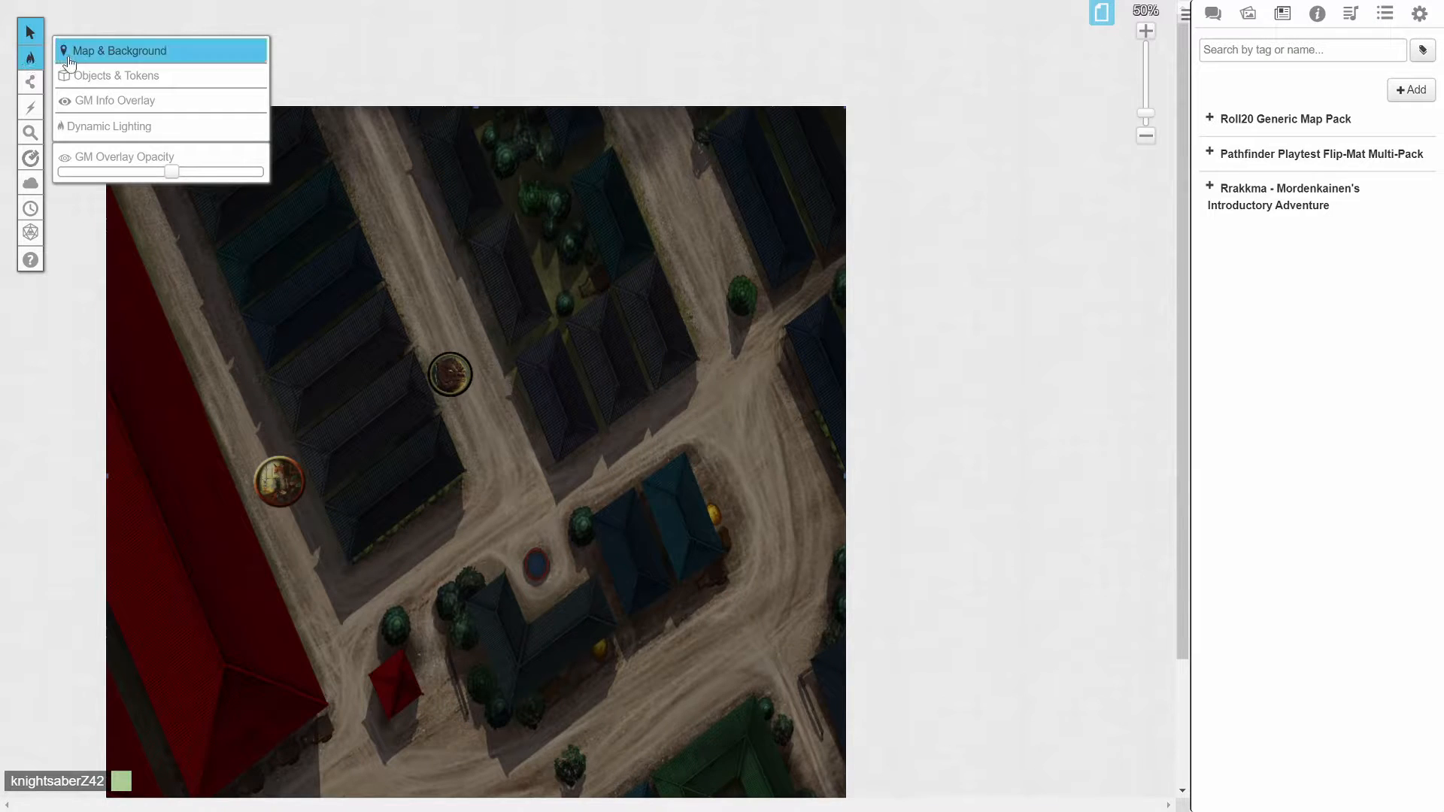
pyautogui.click(110, 130)
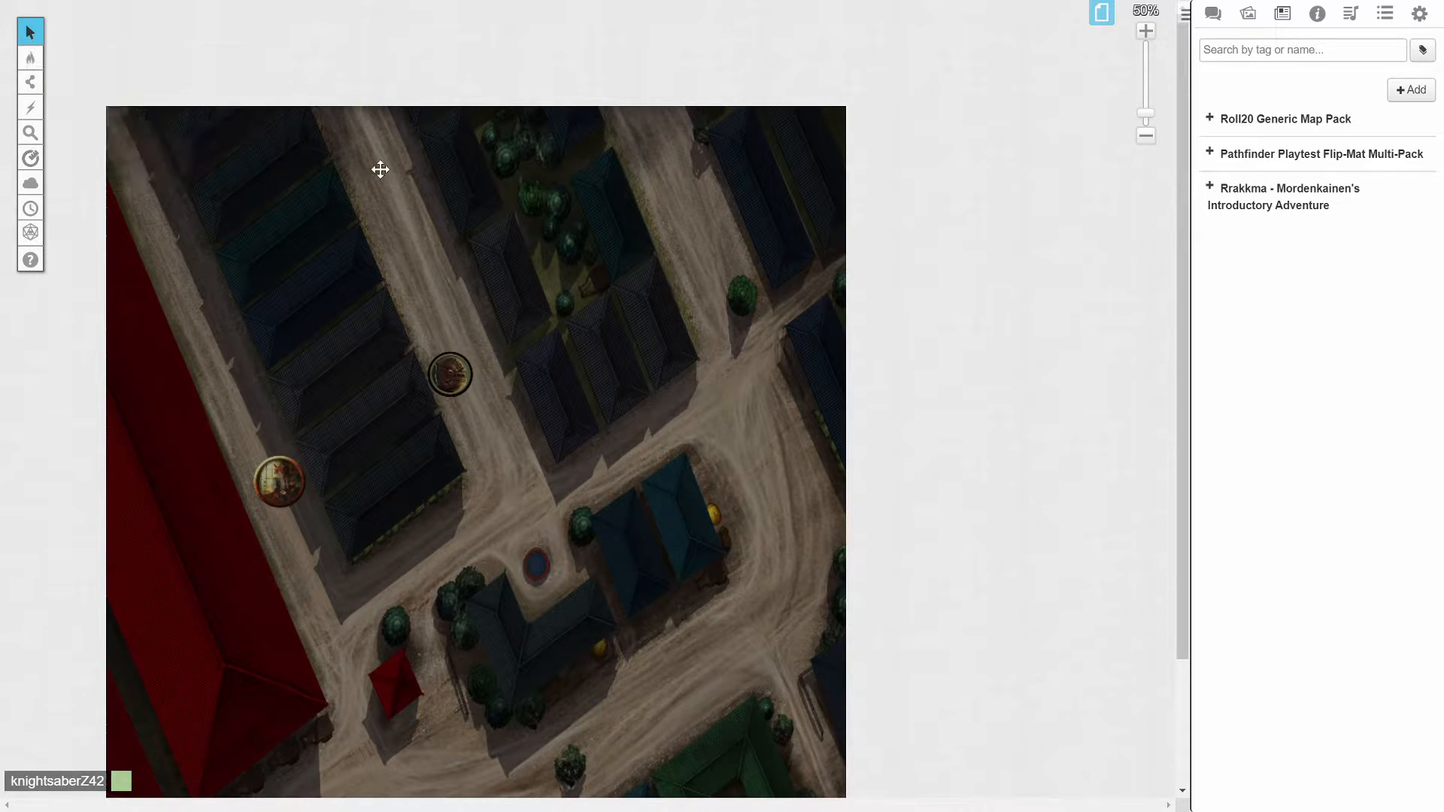
# Step: Draw a closed four-cornered magenta Polygon/Line wall around the long row of houses between the two token streets
pyautogui.moveTo(30, 82)
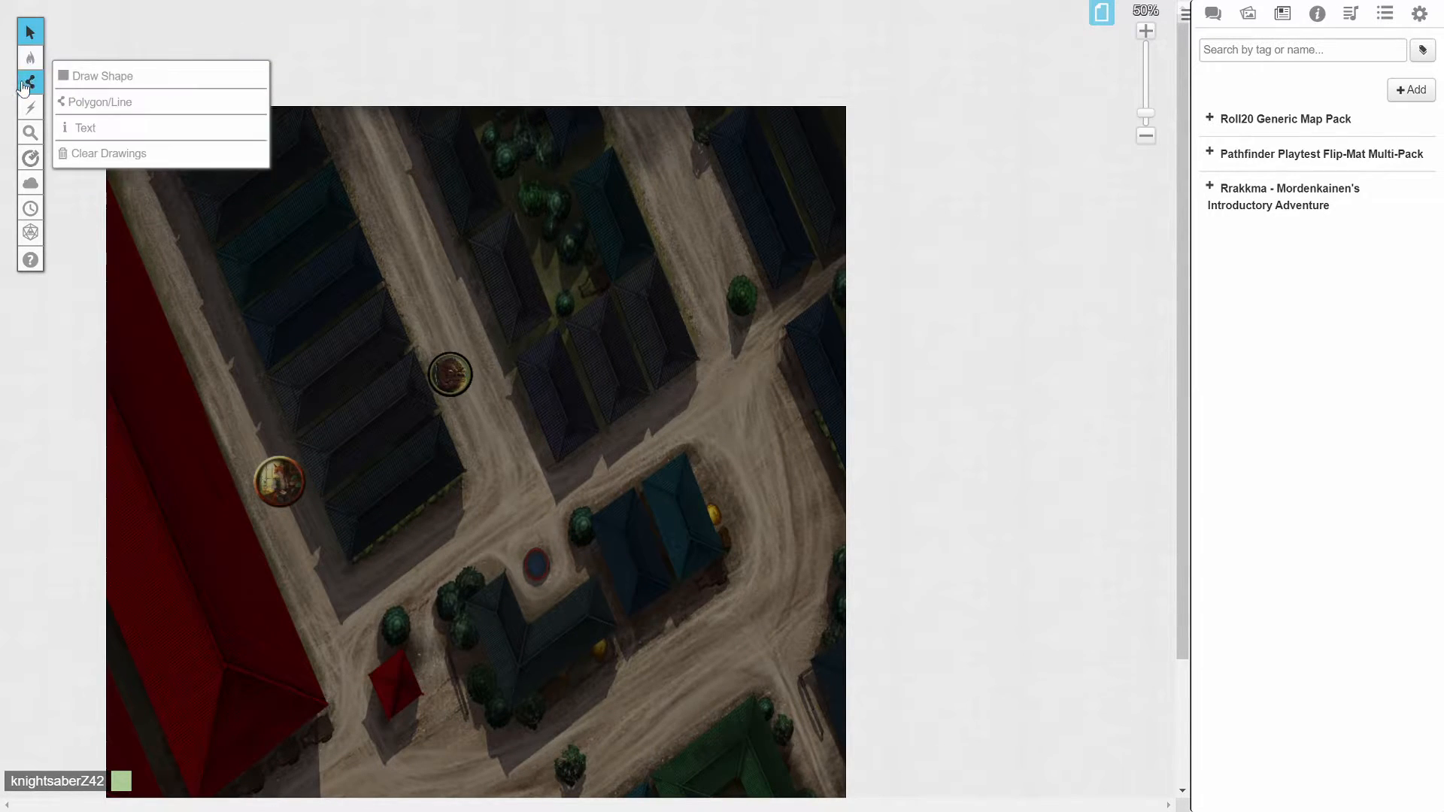
pyautogui.click(100, 82)
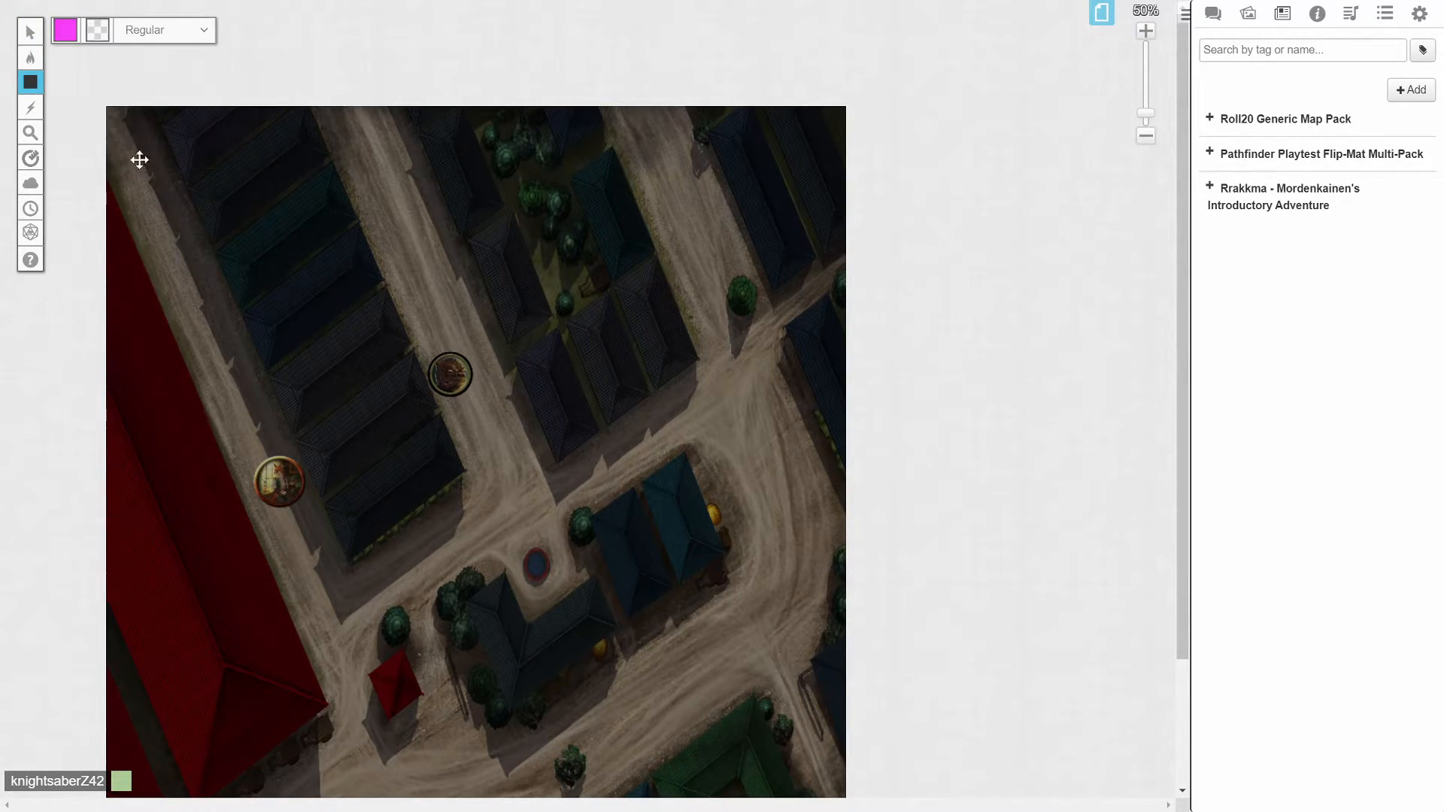
pyautogui.moveTo(34, 84)
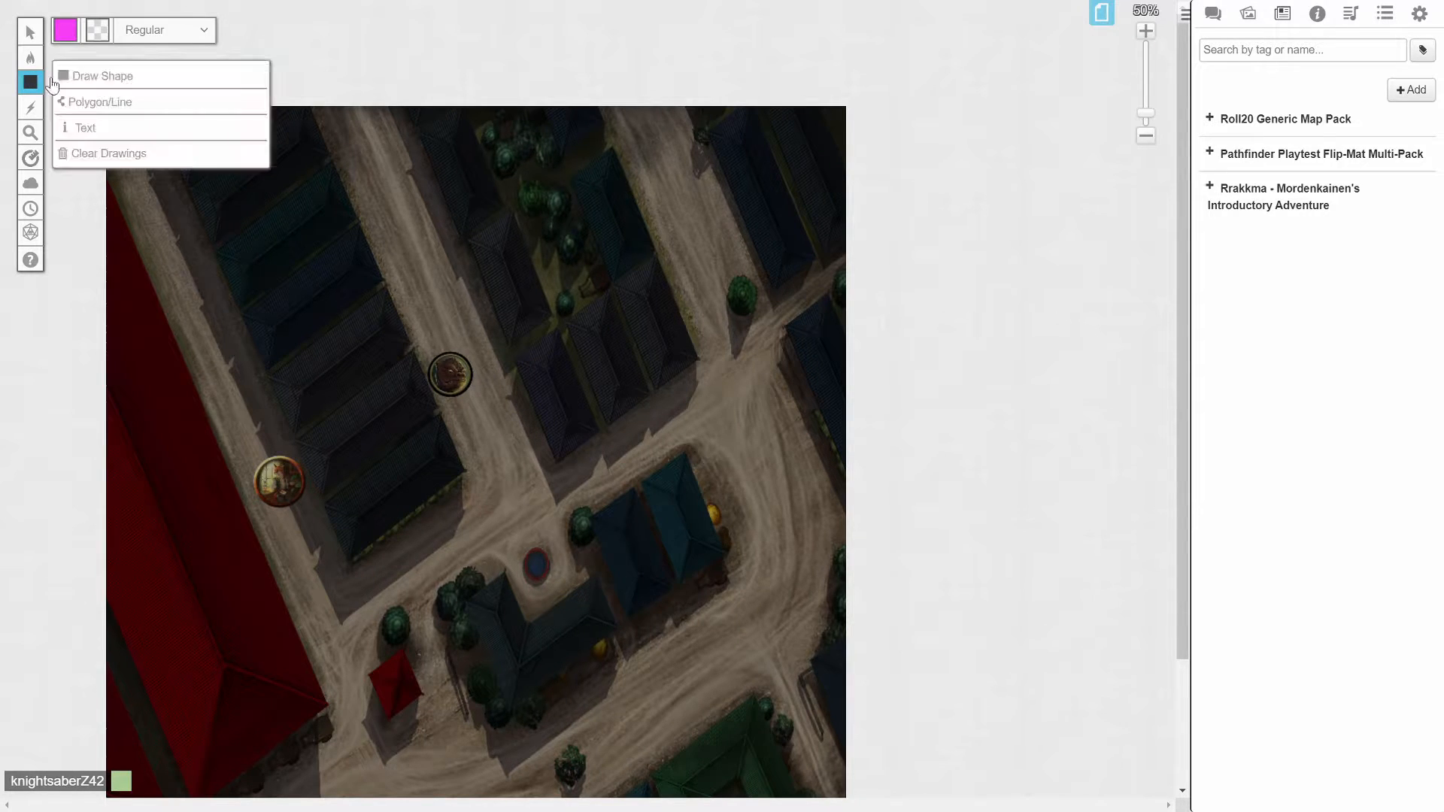
pyautogui.click(111, 106)
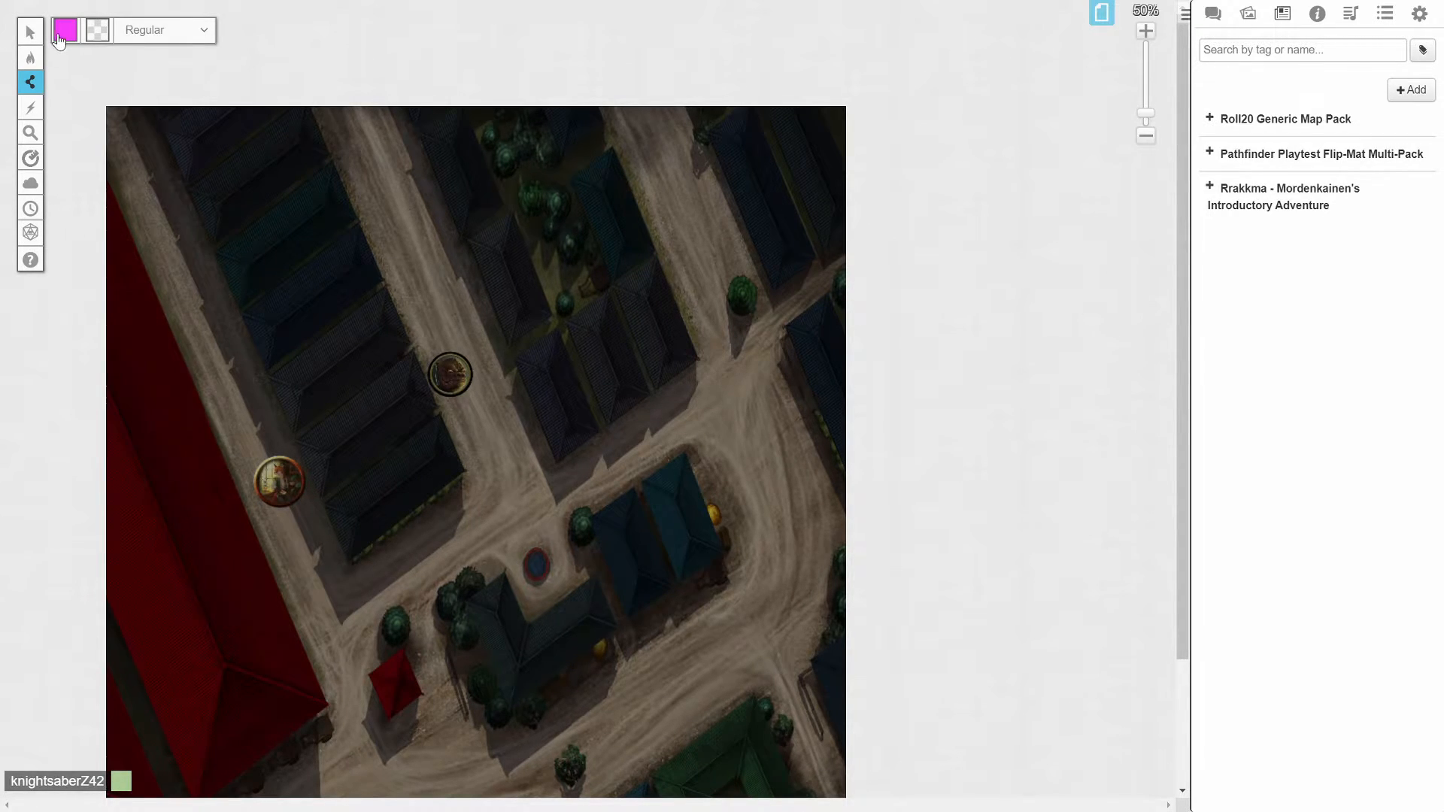
pyautogui.moveTo(31, 83)
pyautogui.click(350, 562)
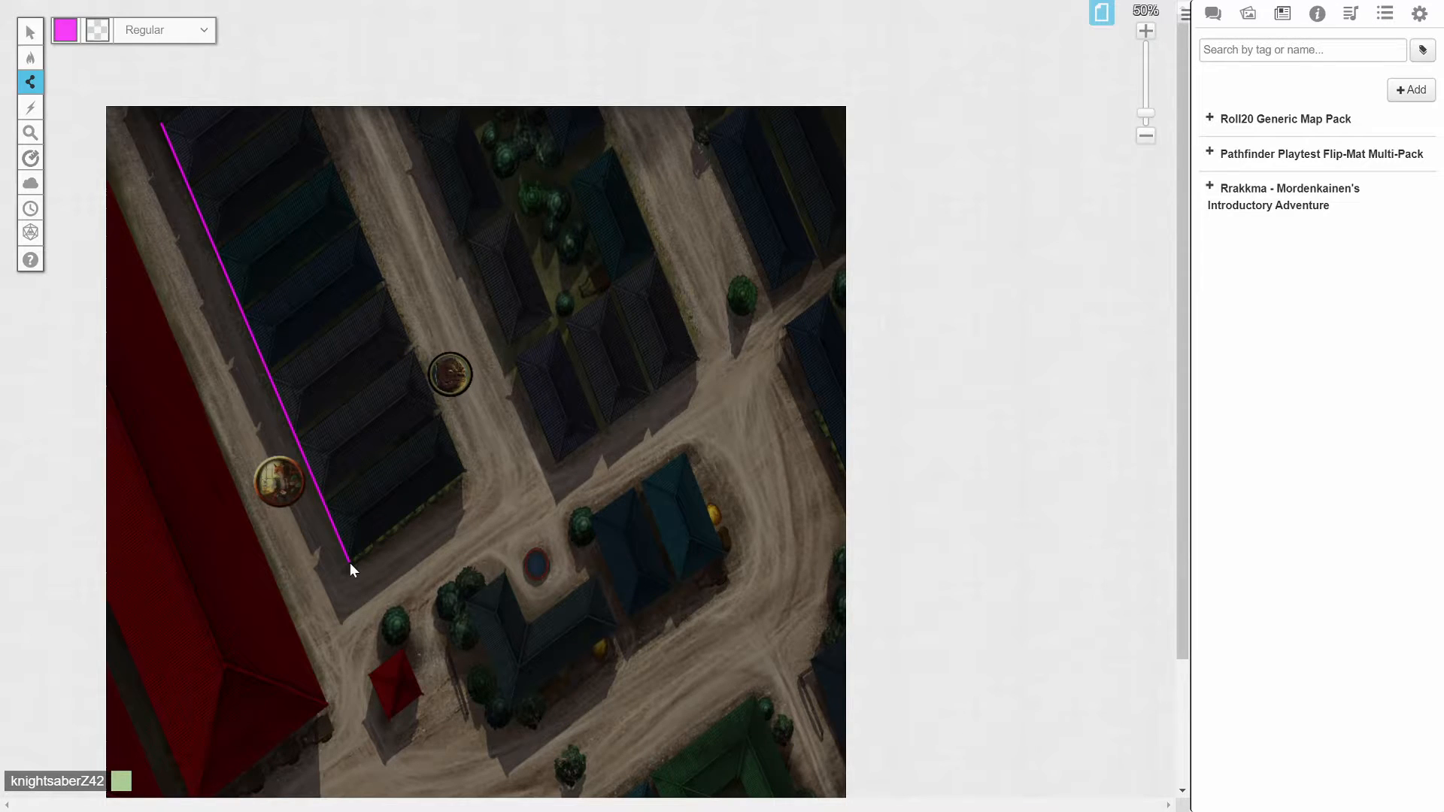
pyautogui.click(465, 472)
pyautogui.click(309, 114)
pyautogui.click(158, 124)
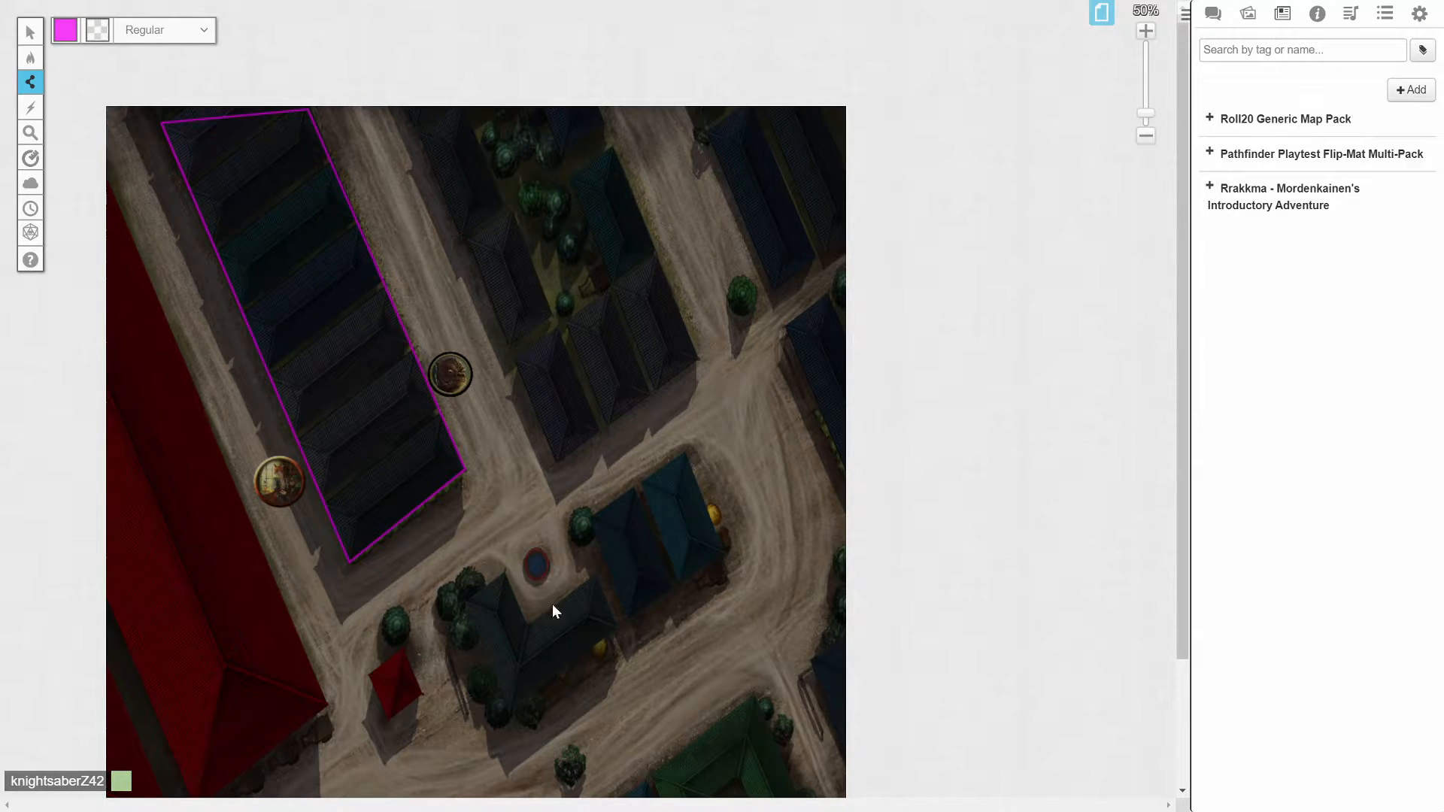
pyautogui.scroll(-3, 522, 634)
pyautogui.scroll(3, 522, 635)
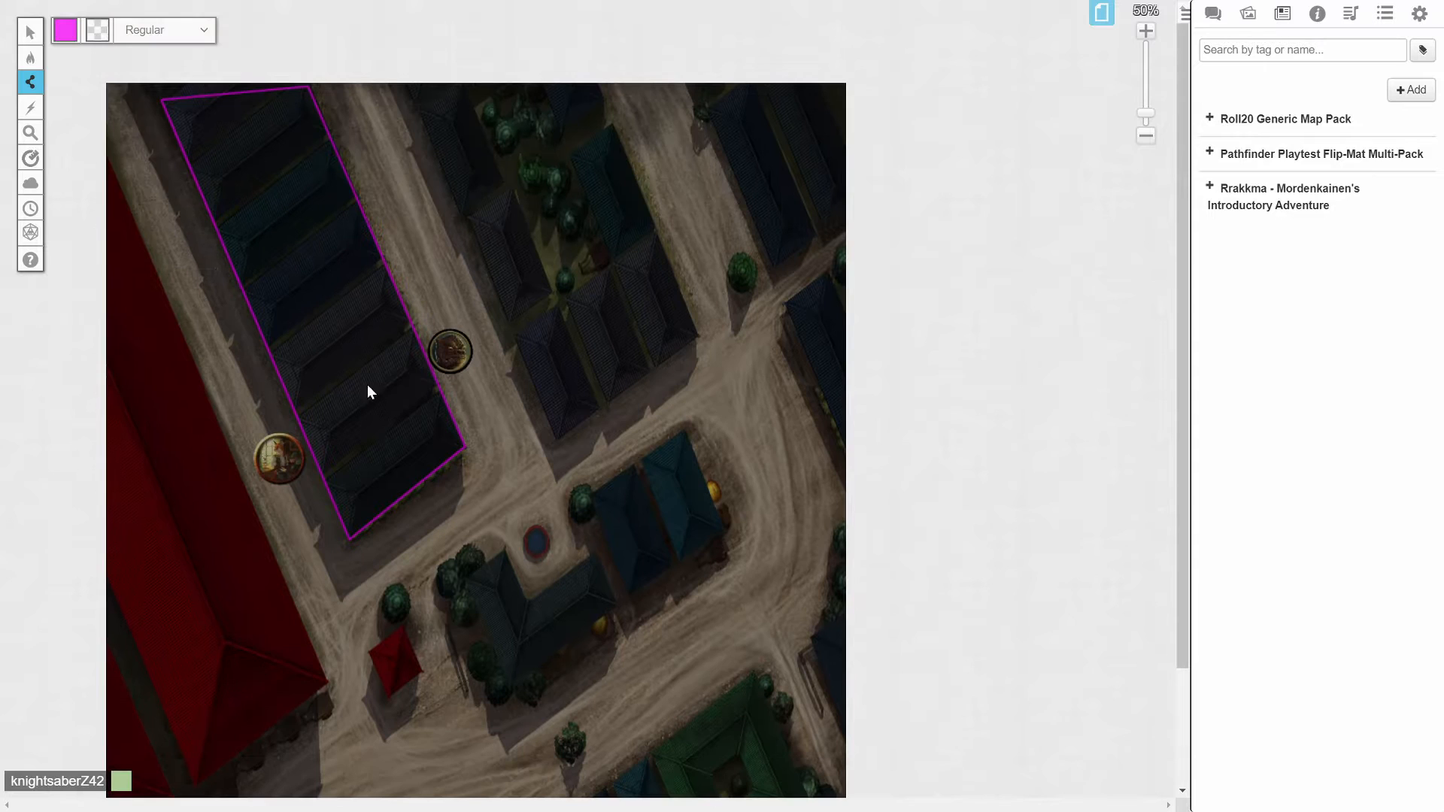
# Step: Draw an open magenta Polygon/Line wall along the outer edges of the L-shaped building near the well, and try to select it
pyautogui.click(93, 100)
pyautogui.click(511, 685)
pyautogui.click(617, 601)
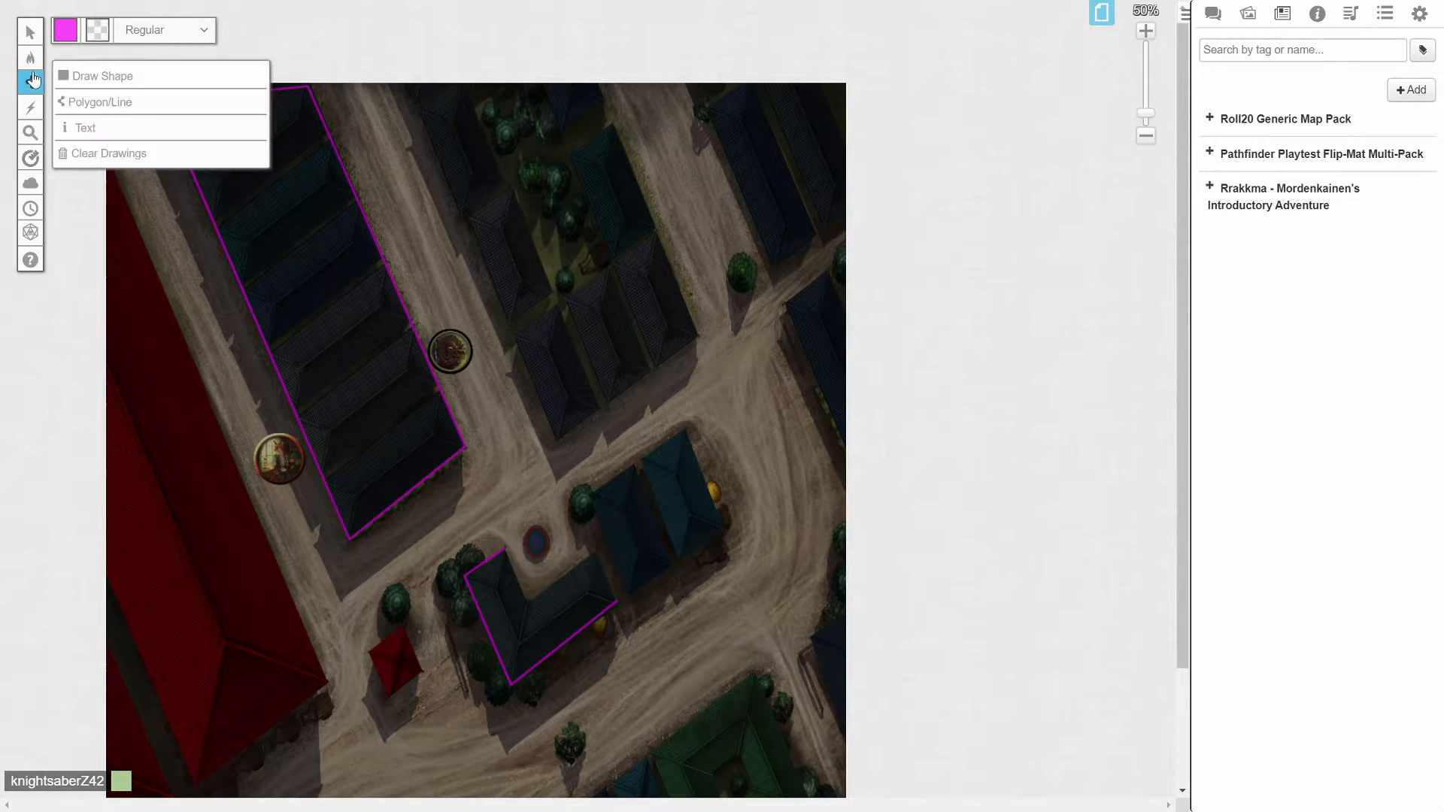
pyautogui.click(30, 37)
pyautogui.moveTo(451, 528)
pyautogui.mouseDown()
pyautogui.moveTo(580, 703)
pyautogui.moveTo(554, 690)
pyautogui.mouseUp()
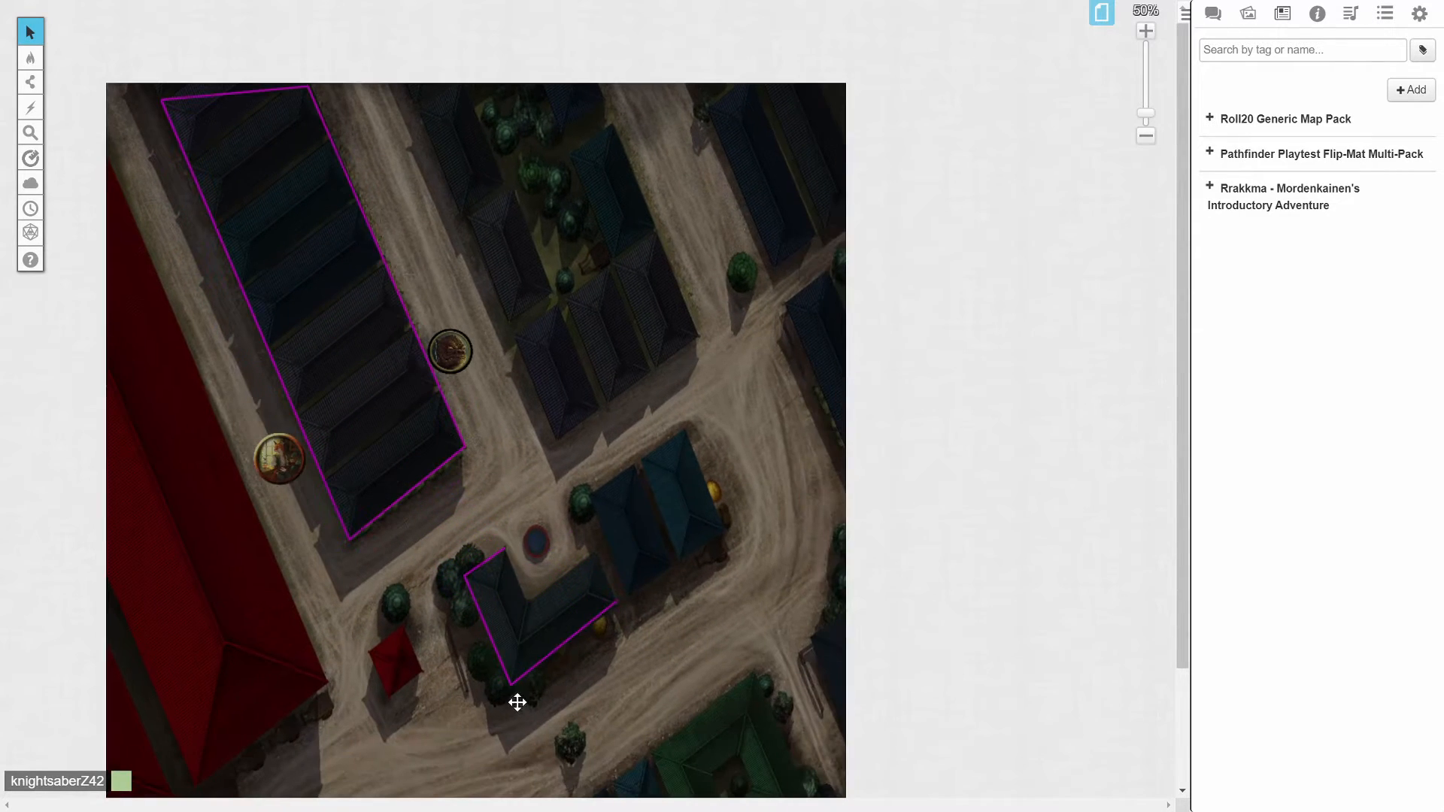
# Step: Reassign the street map image from the Dynamic Lighting layer to the Map Layer
pyautogui.moveTo(30, 59)
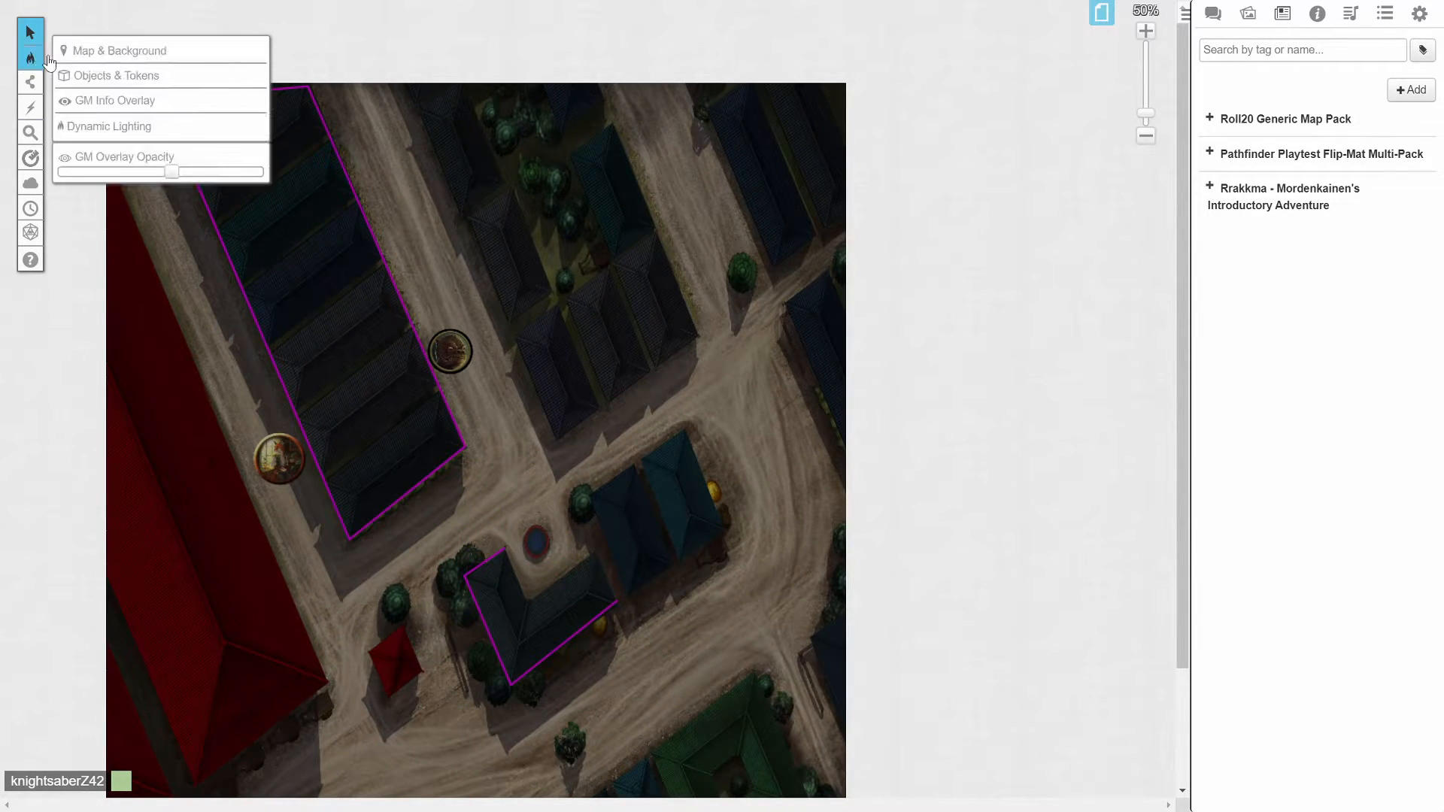
pyautogui.click(99, 54)
pyautogui.moveTo(34, 36)
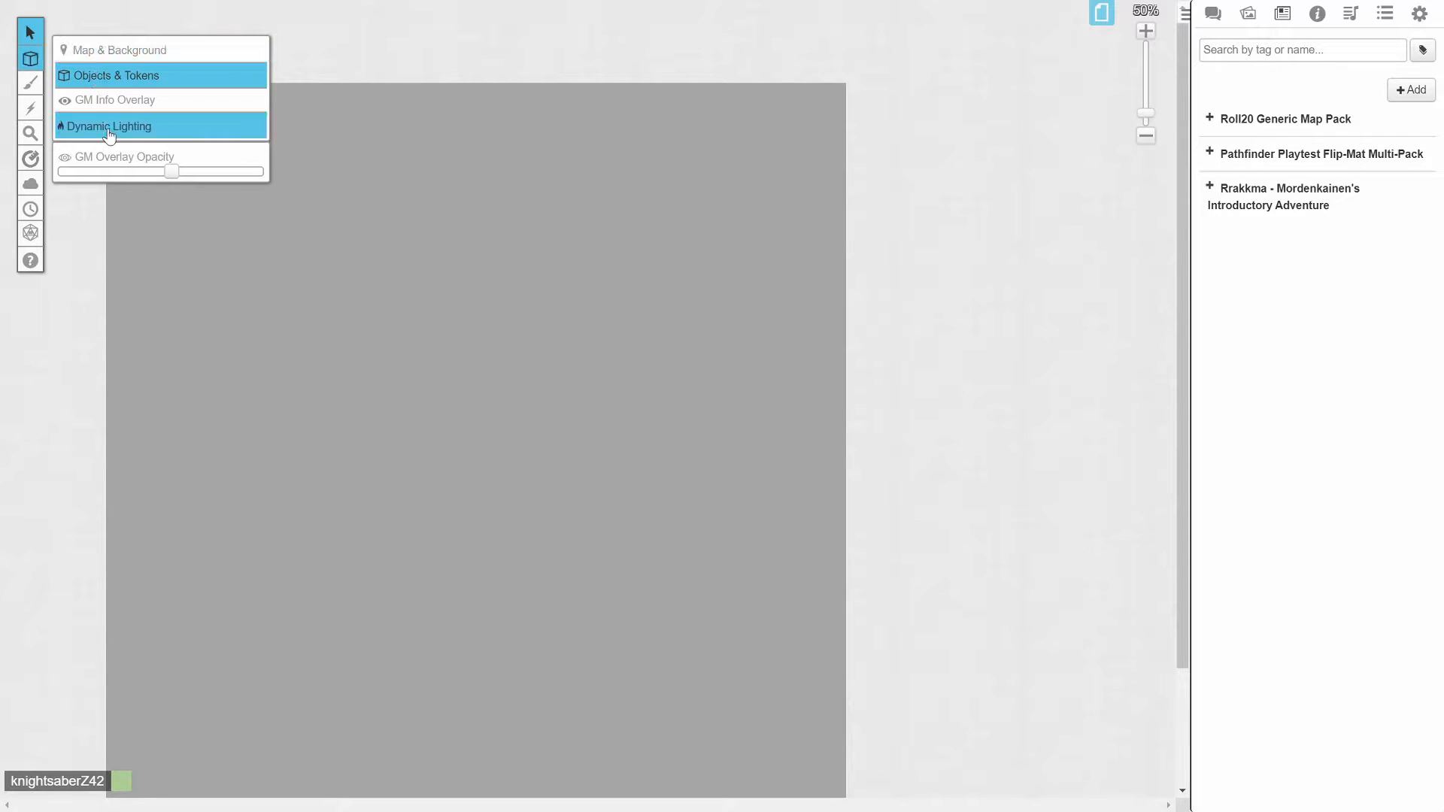
pyautogui.click(109, 126)
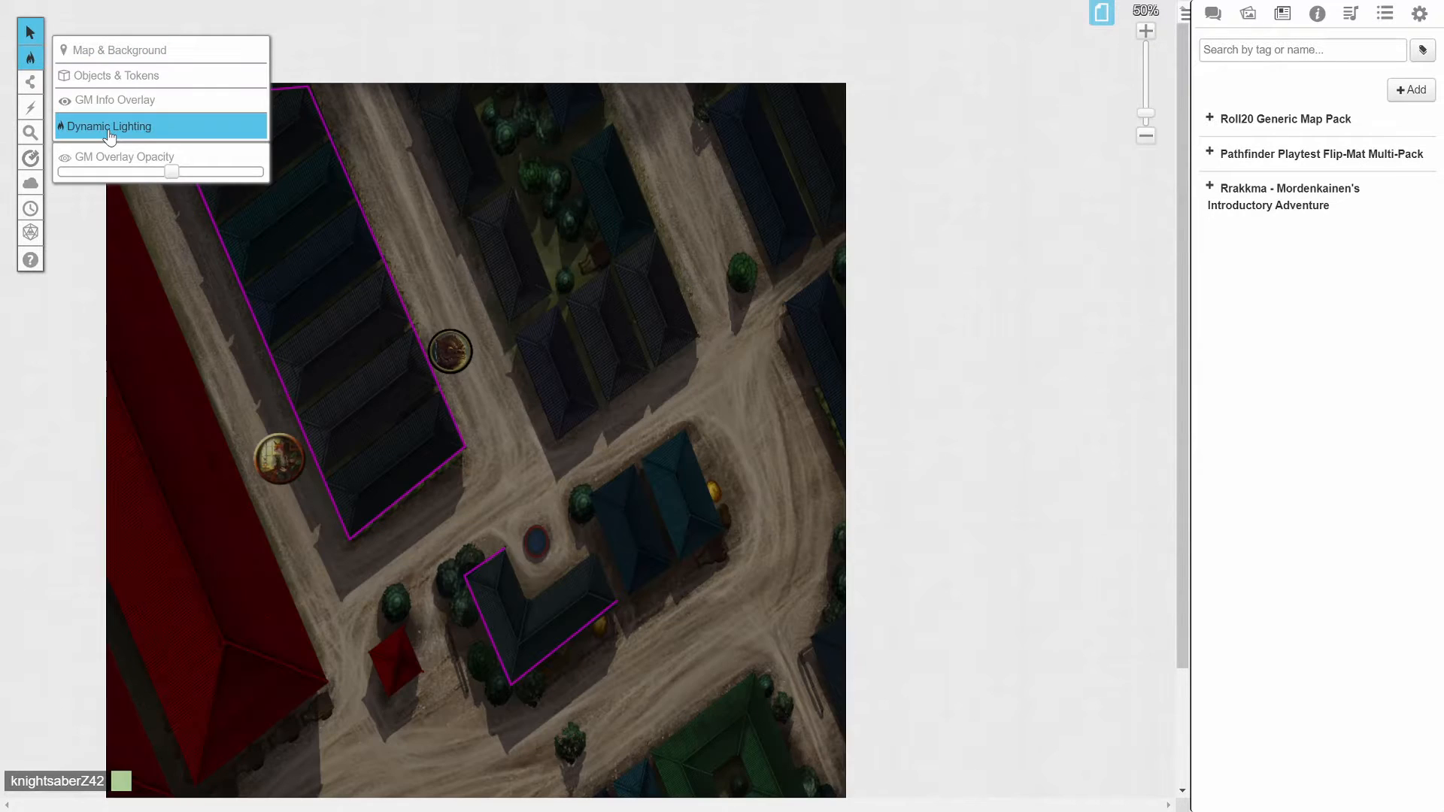
pyautogui.rightClick(432, 224)
pyautogui.moveTo(489, 210)
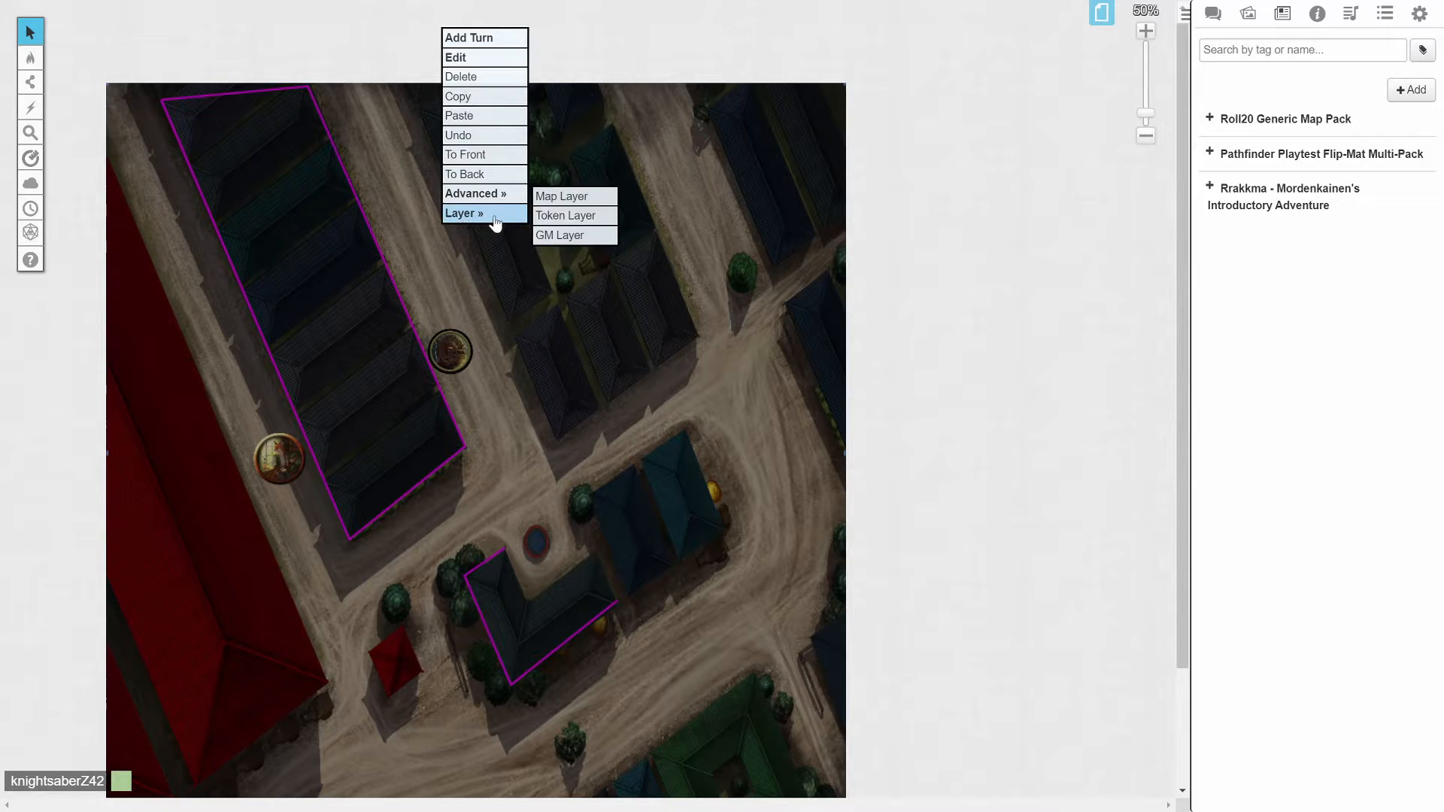
pyautogui.click(554, 195)
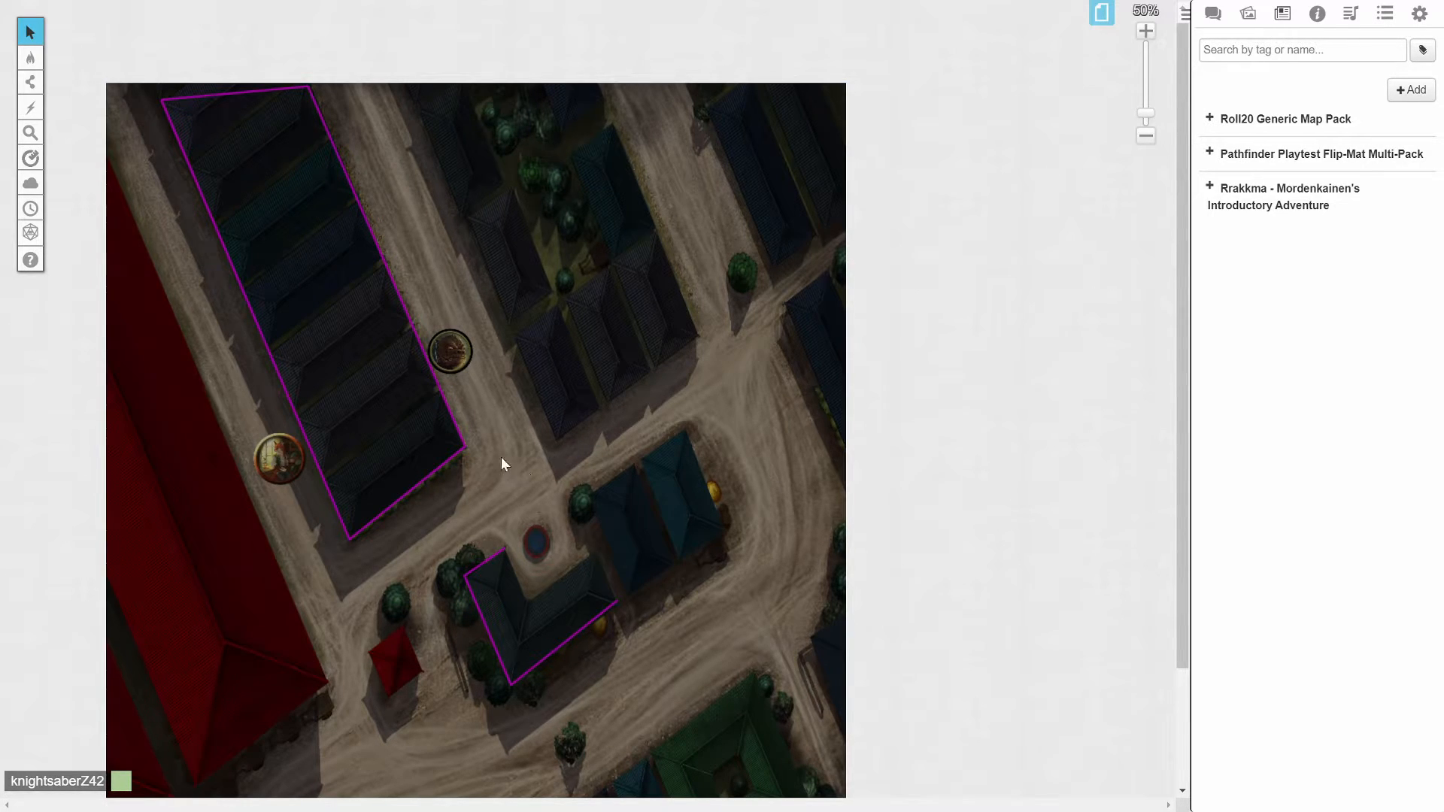
# Step: Delete the wall along the outer edges of the L-shaped building
pyautogui.moveTo(33, 65)
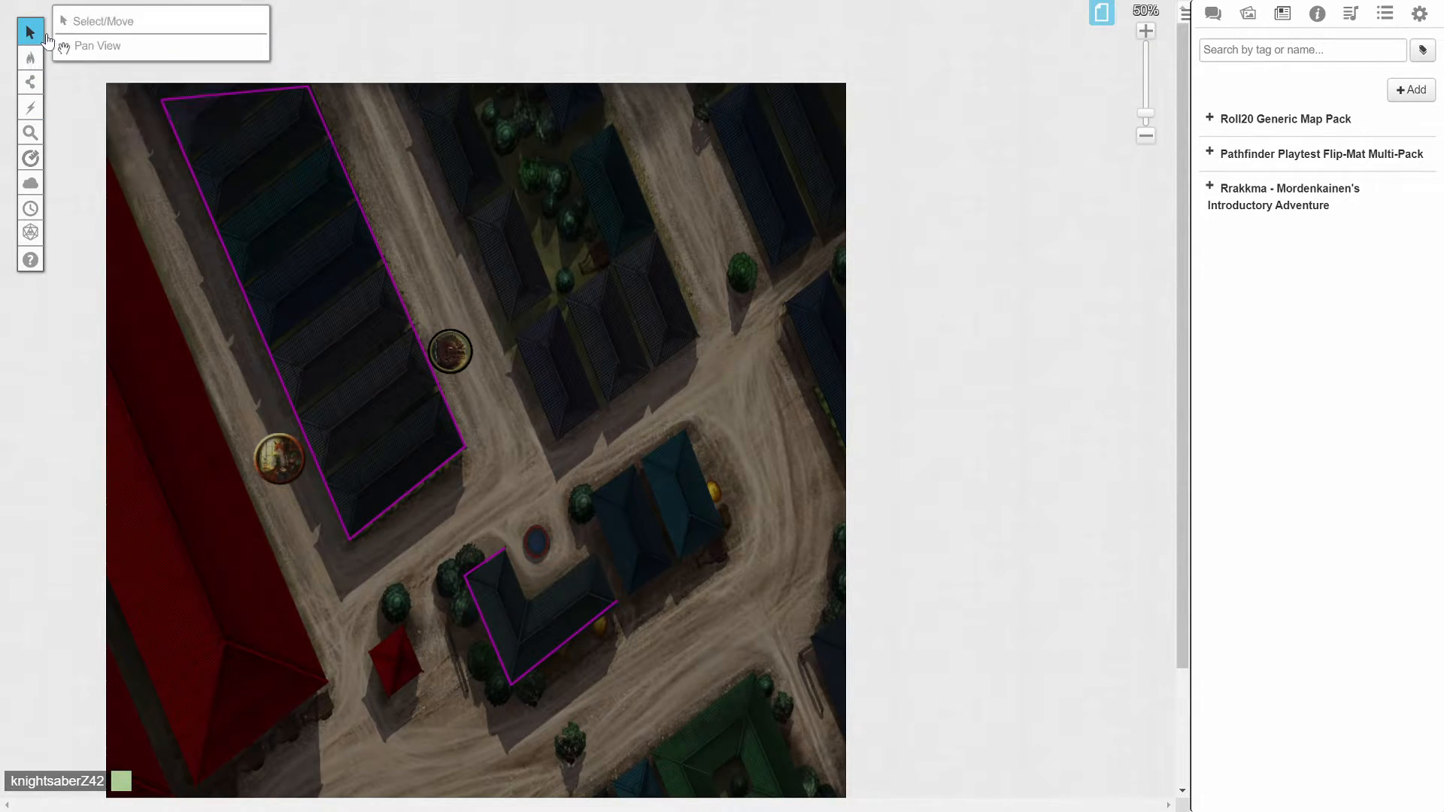
pyautogui.moveTo(455, 548); pyautogui.dragTo(594, 683)
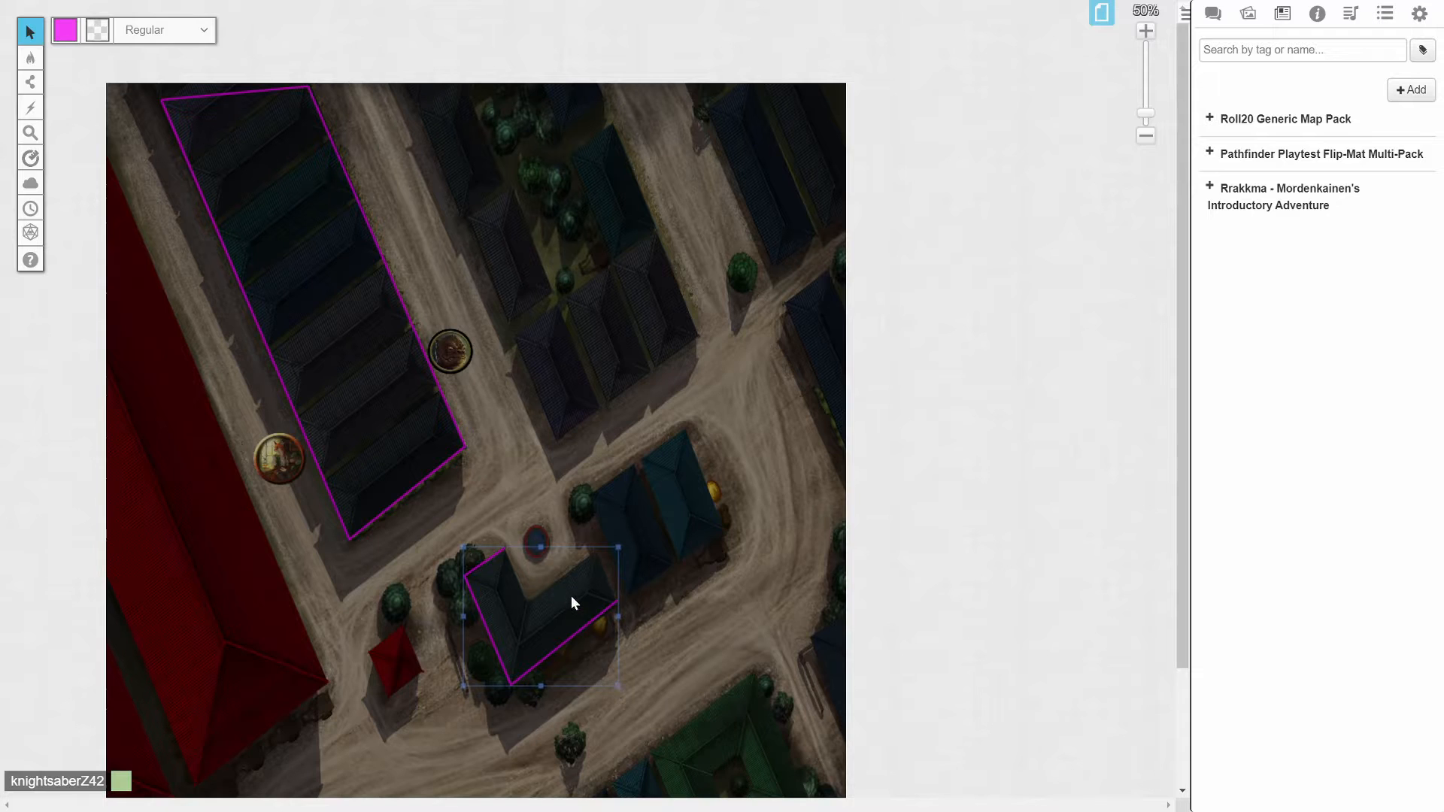
pyautogui.press('Delete')
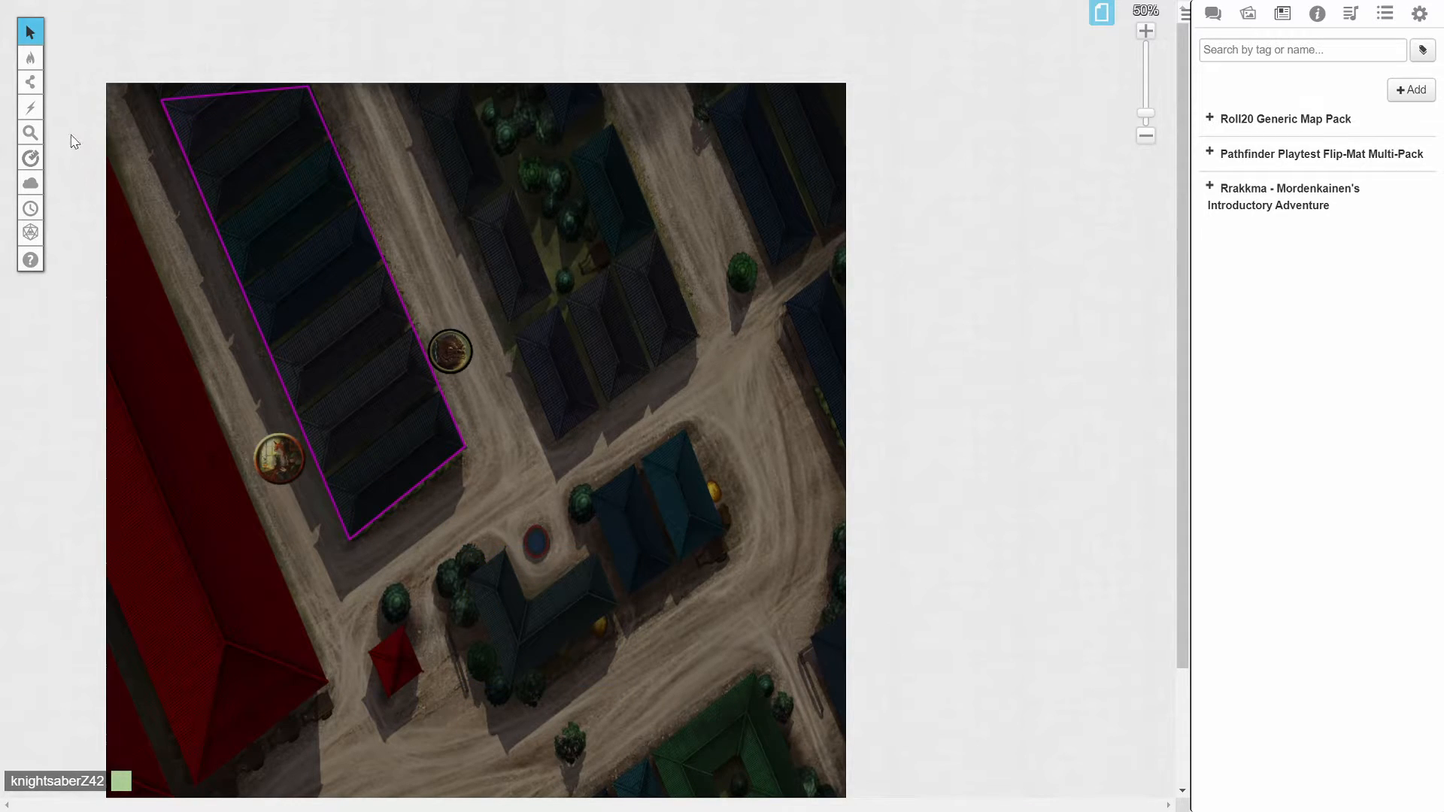
# Step: Draw an open two-segment magenta Polygon/Line wall along the roof ridges of the L-shaped building
pyautogui.moveTo(27, 90)
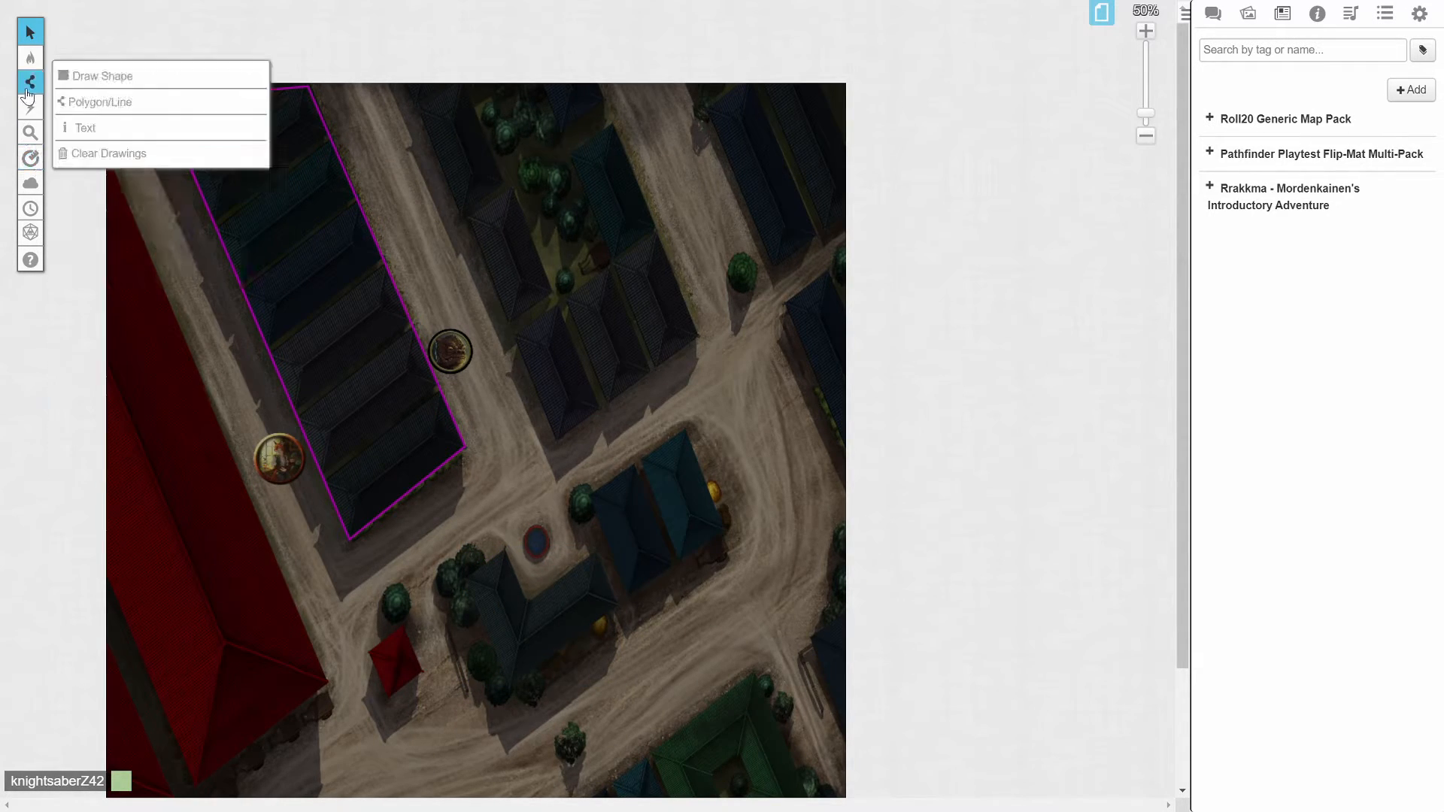
pyautogui.click(98, 101)
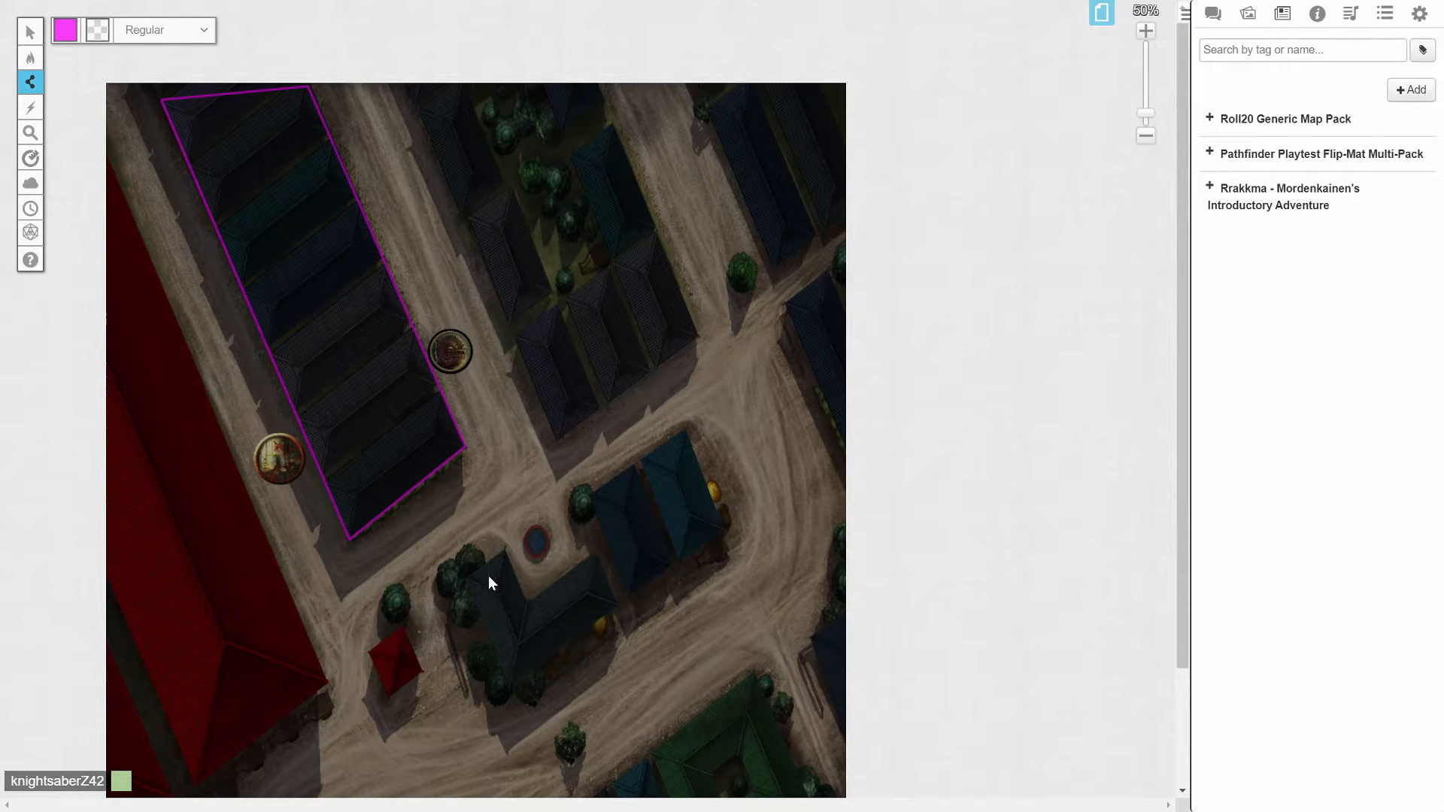
pyautogui.click(520, 643)
pyautogui.click(588, 594)
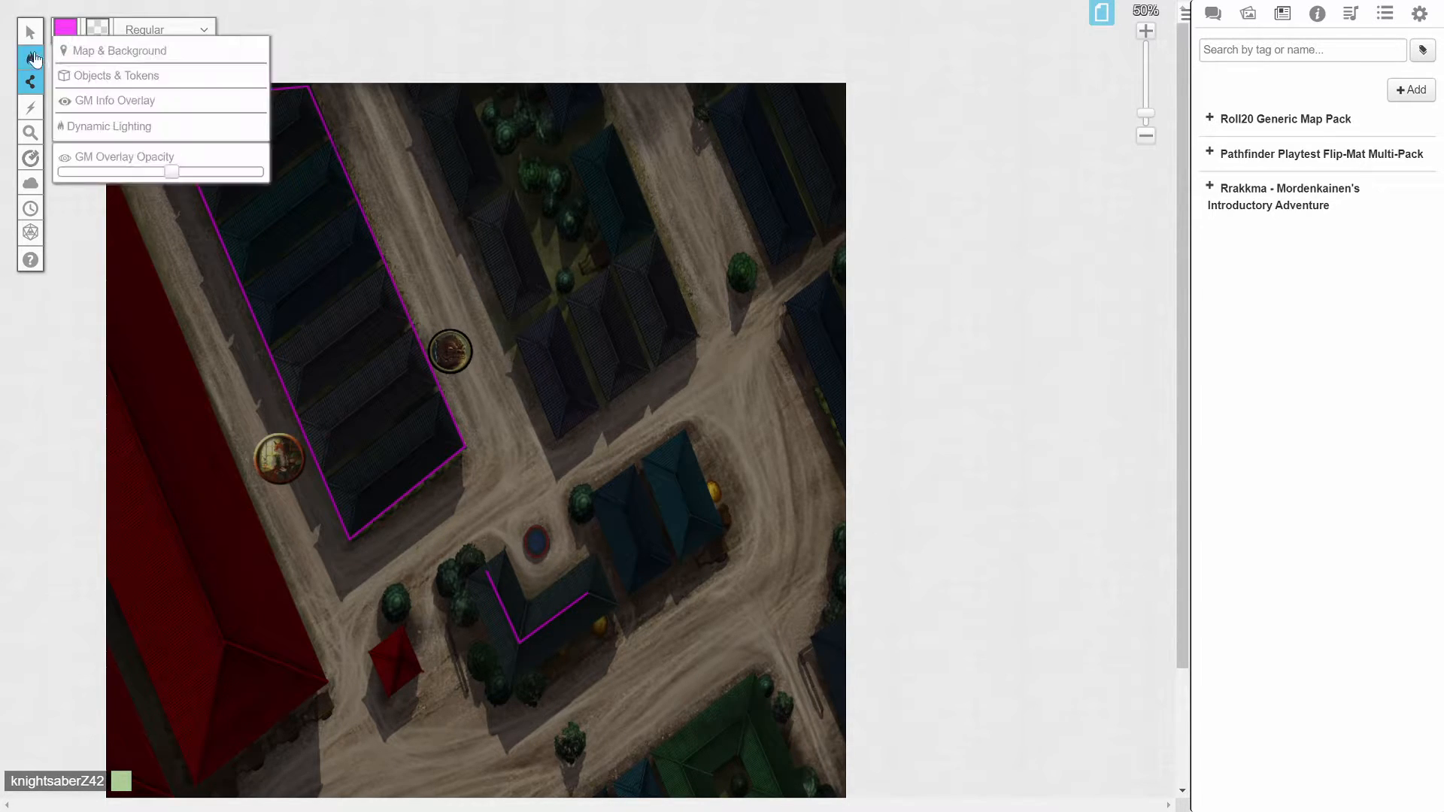
# Step: Reassign both character tokens from the Dynamic Lighting layer to the Token Layer
pyautogui.moveTo(32, 60)
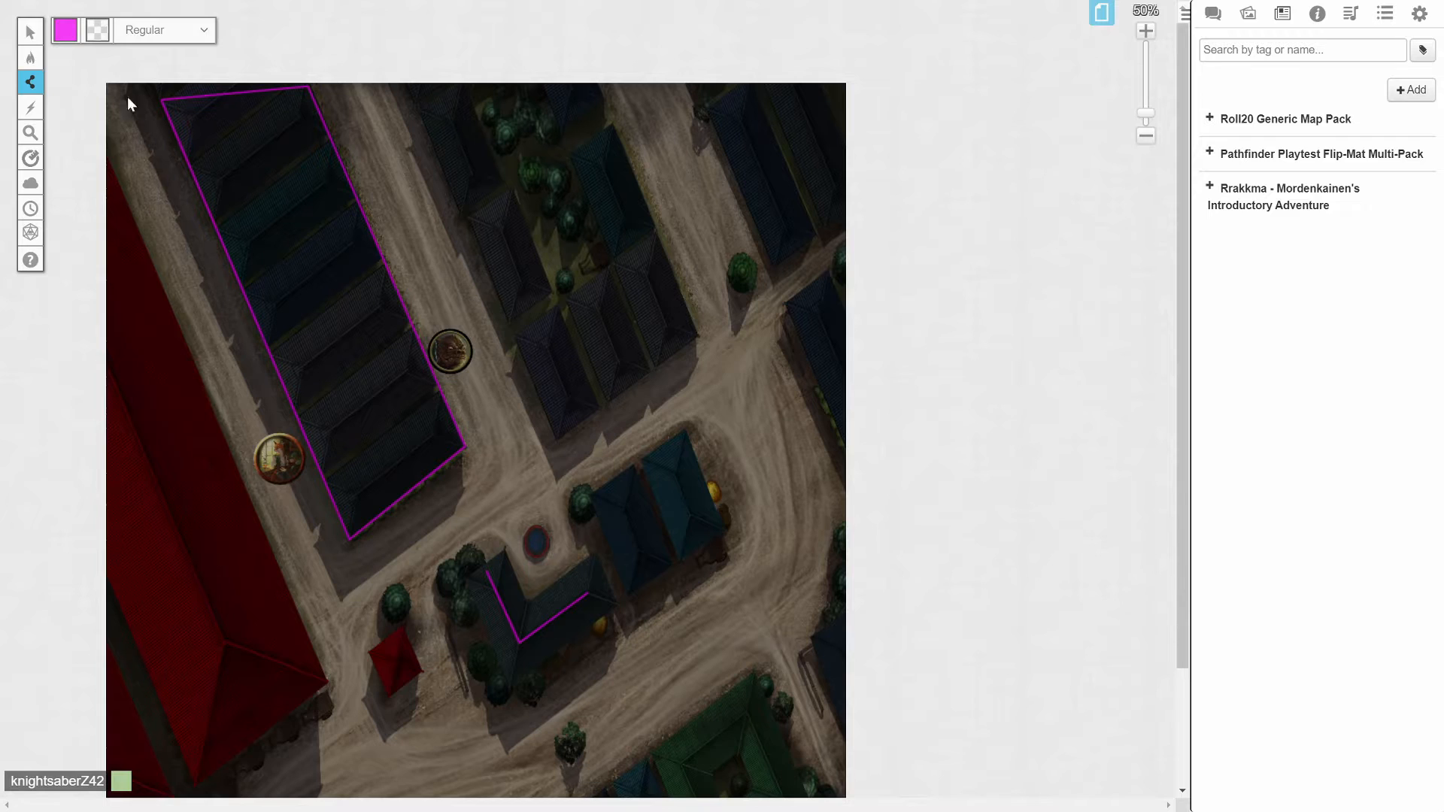
pyautogui.click(109, 54)
pyautogui.click(113, 76)
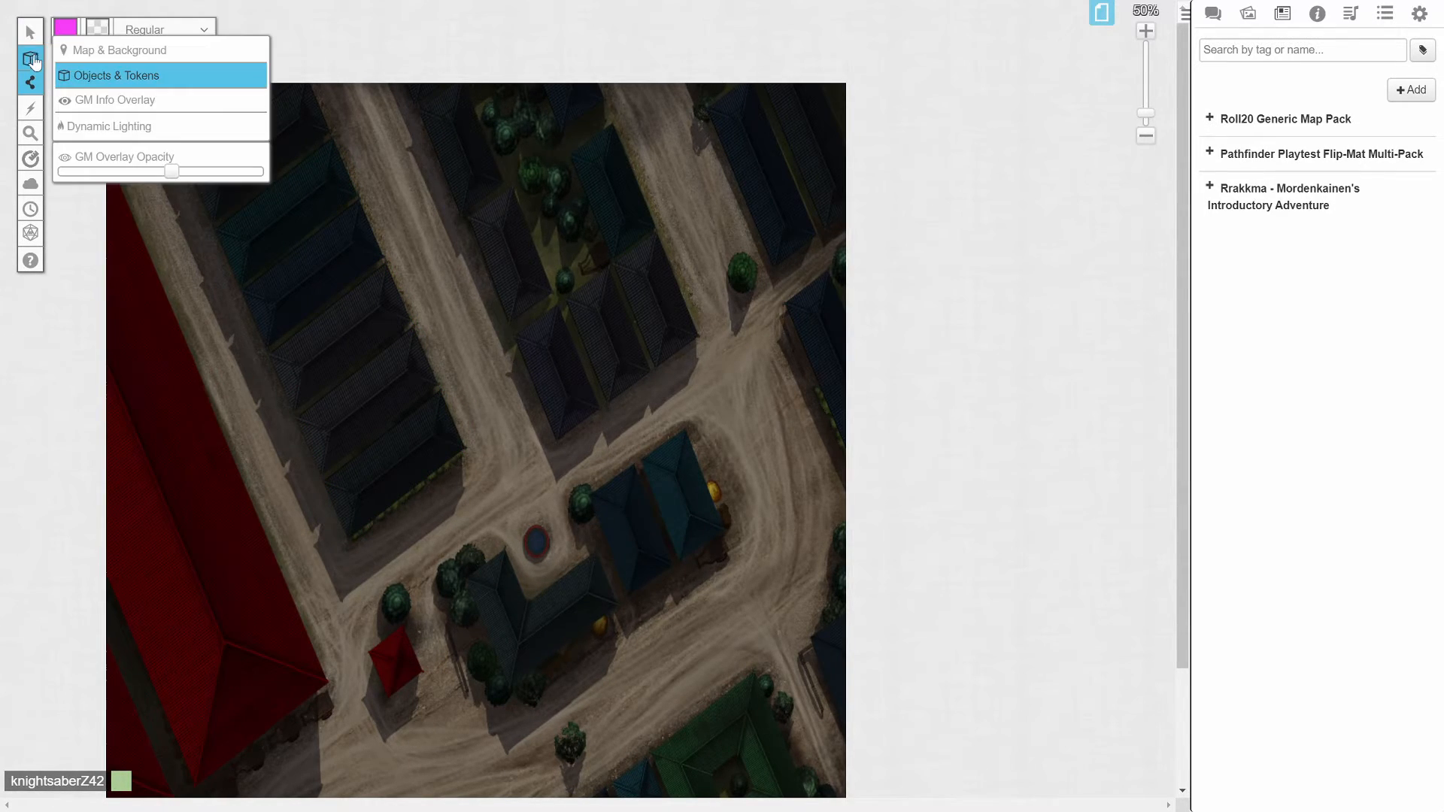
pyautogui.click(112, 127)
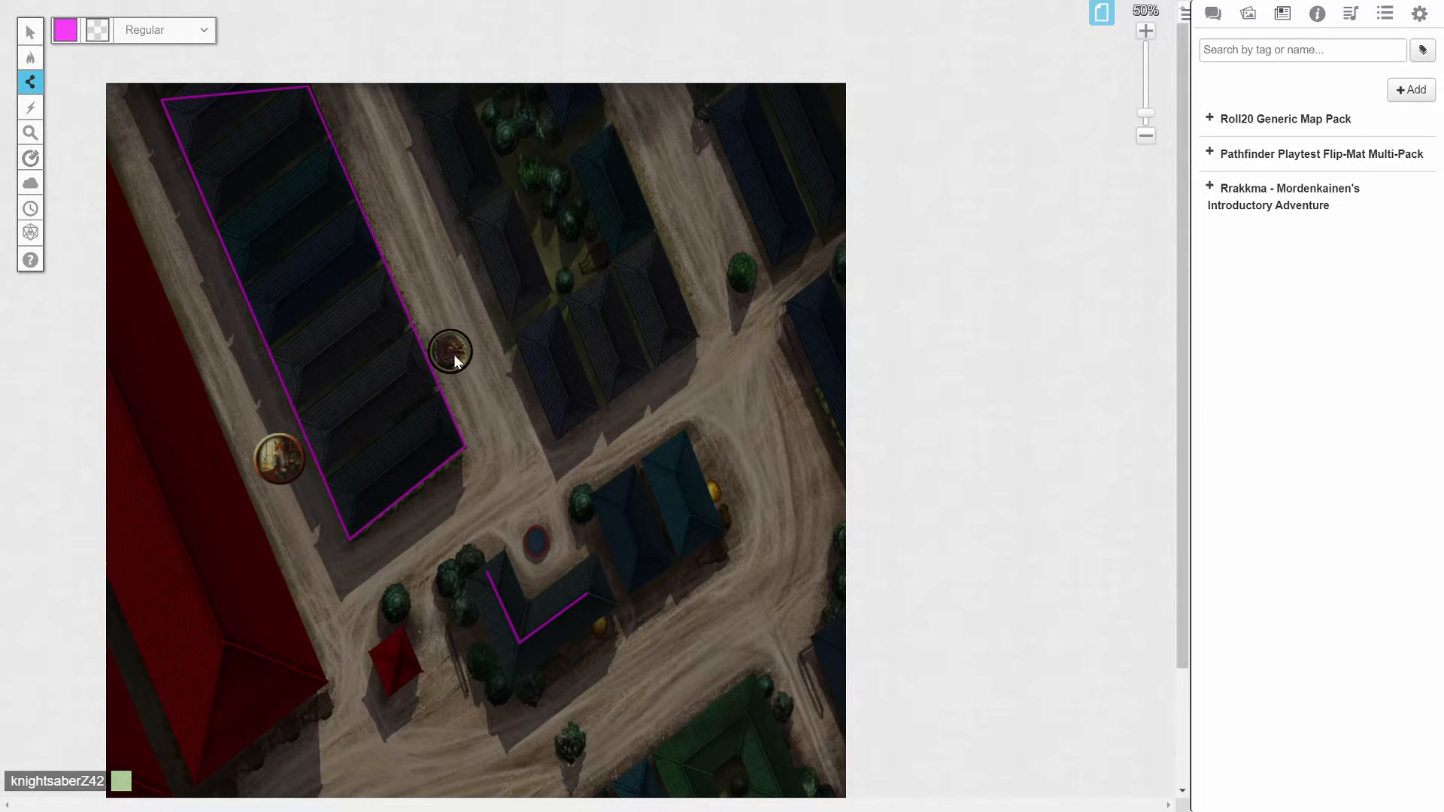
pyautogui.click(30, 32)
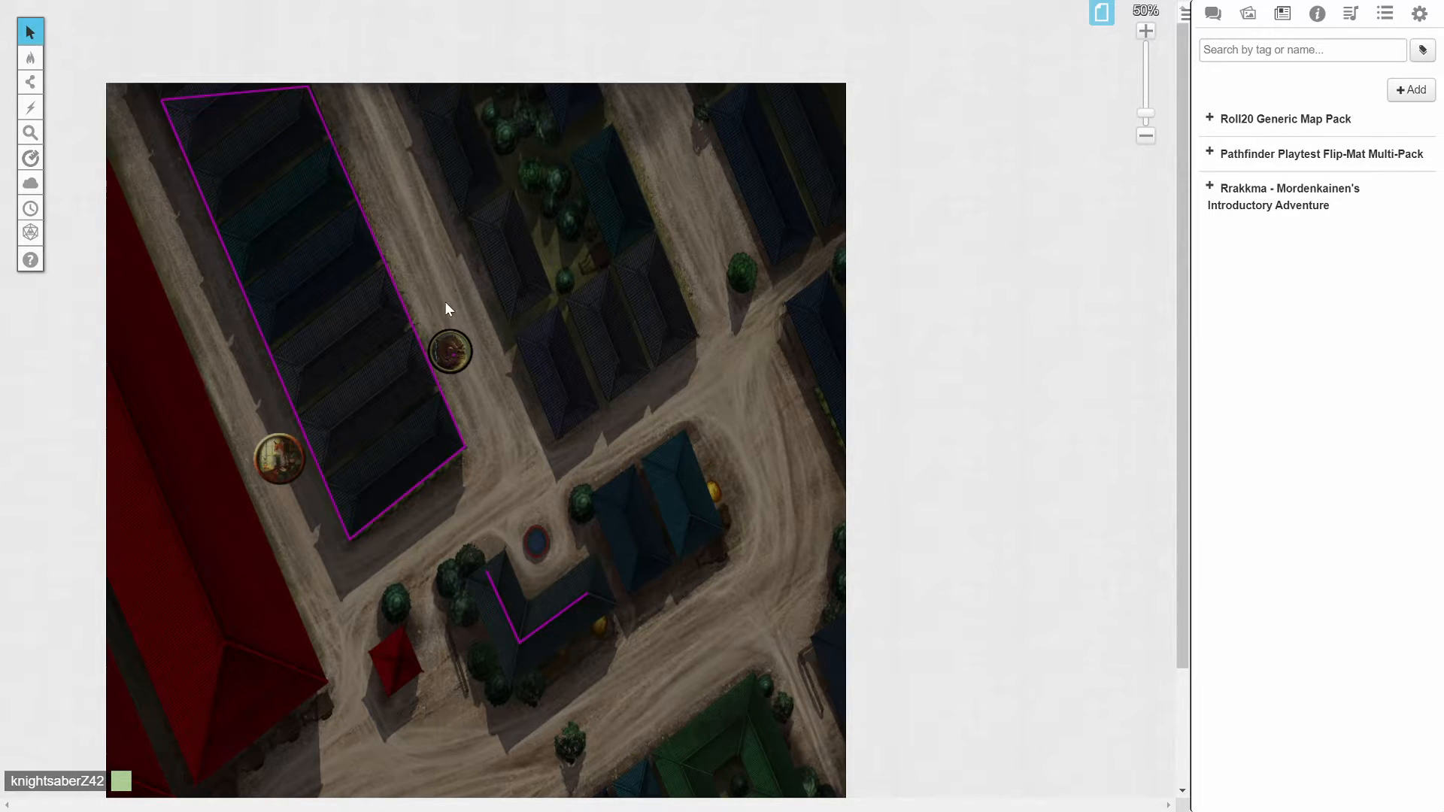
pyautogui.rightClick(457, 351)
pyautogui.moveTo(518, 340)
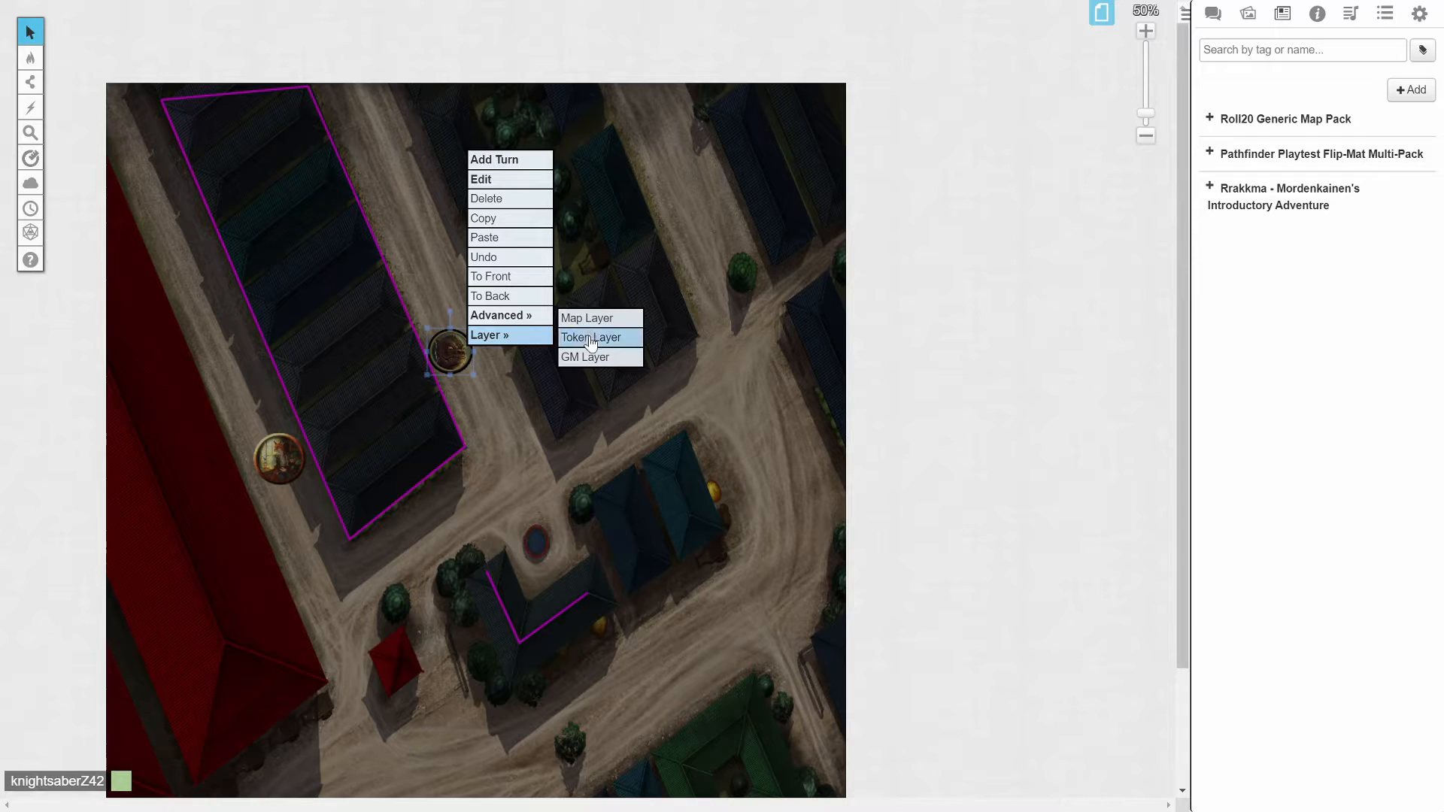
pyautogui.click(590, 337)
pyautogui.click(279, 456)
pyautogui.rightClick(280, 455)
pyautogui.moveTo(323, 444)
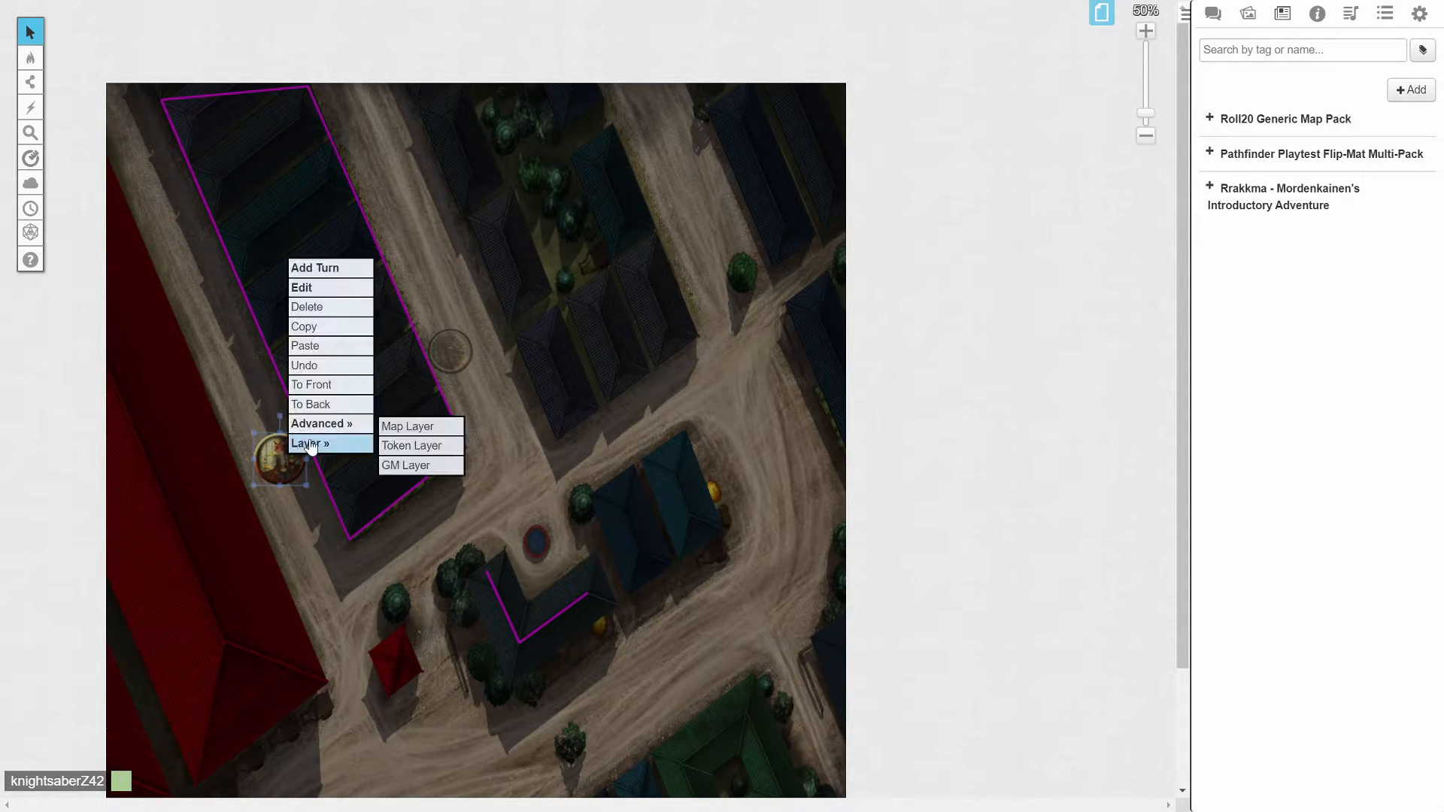
pyautogui.click(412, 447)
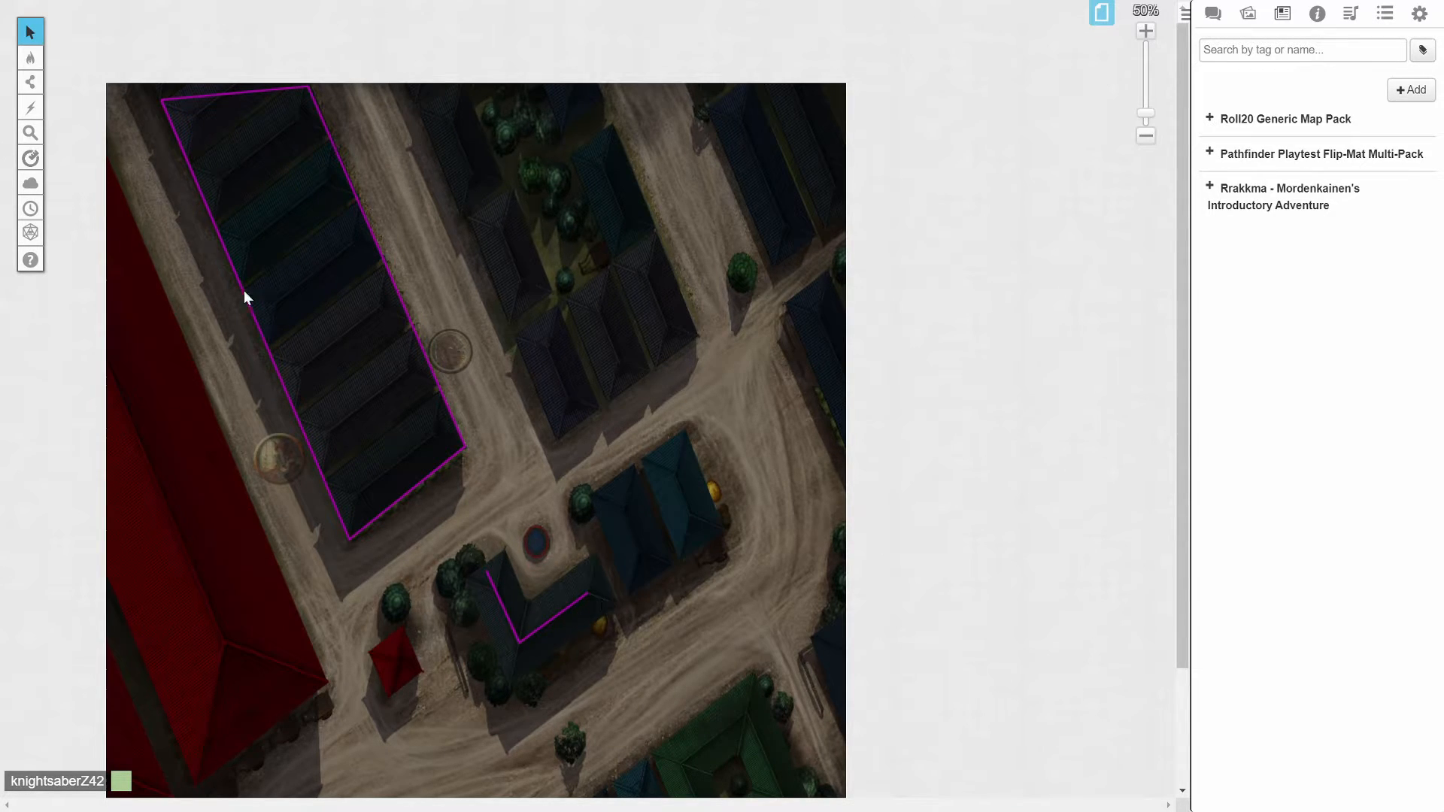
# Step: On the Objects & Tokens layer, turn on Vision for the token between the two house blocks and move it farther down the street
pyautogui.moveTo(31, 66)
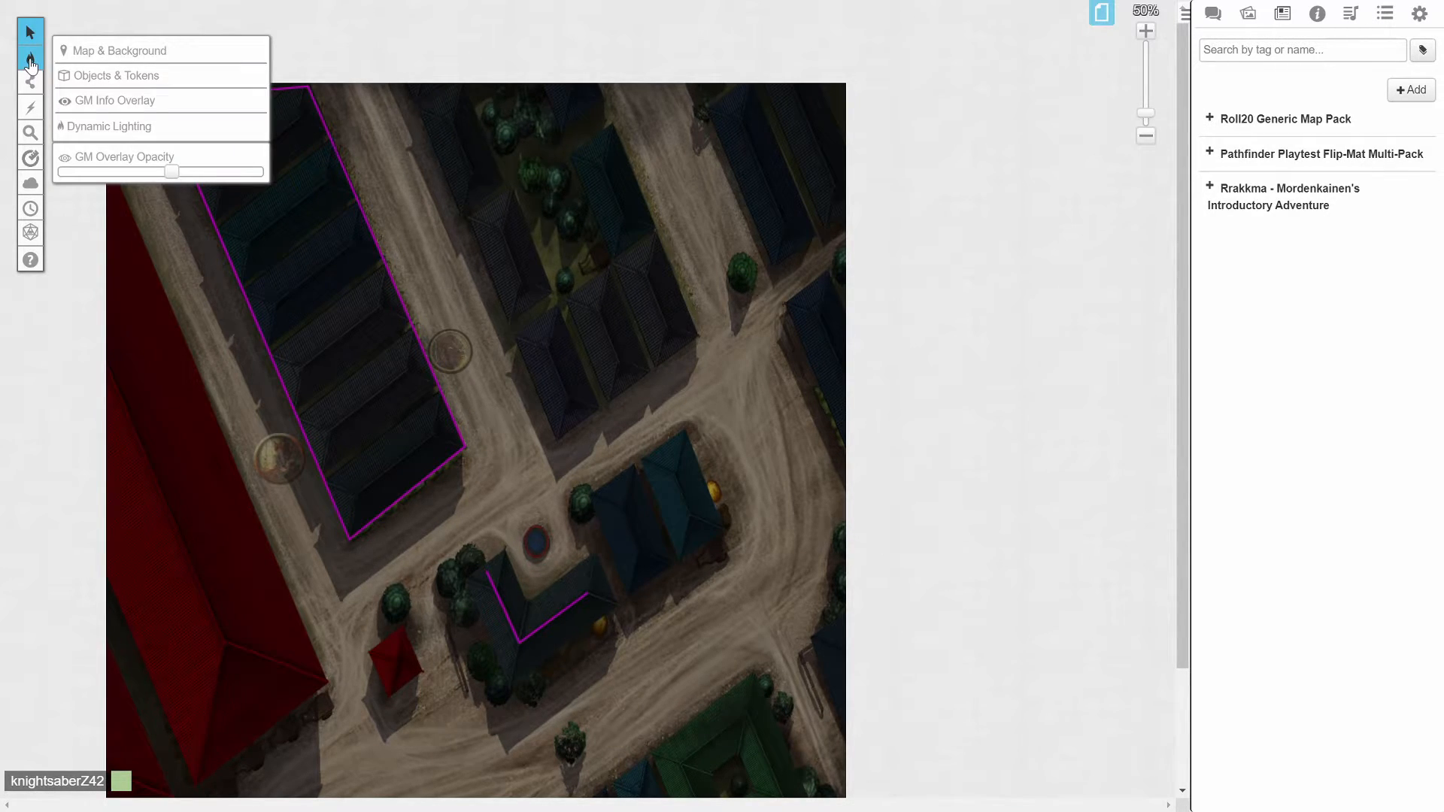
pyautogui.click(120, 73)
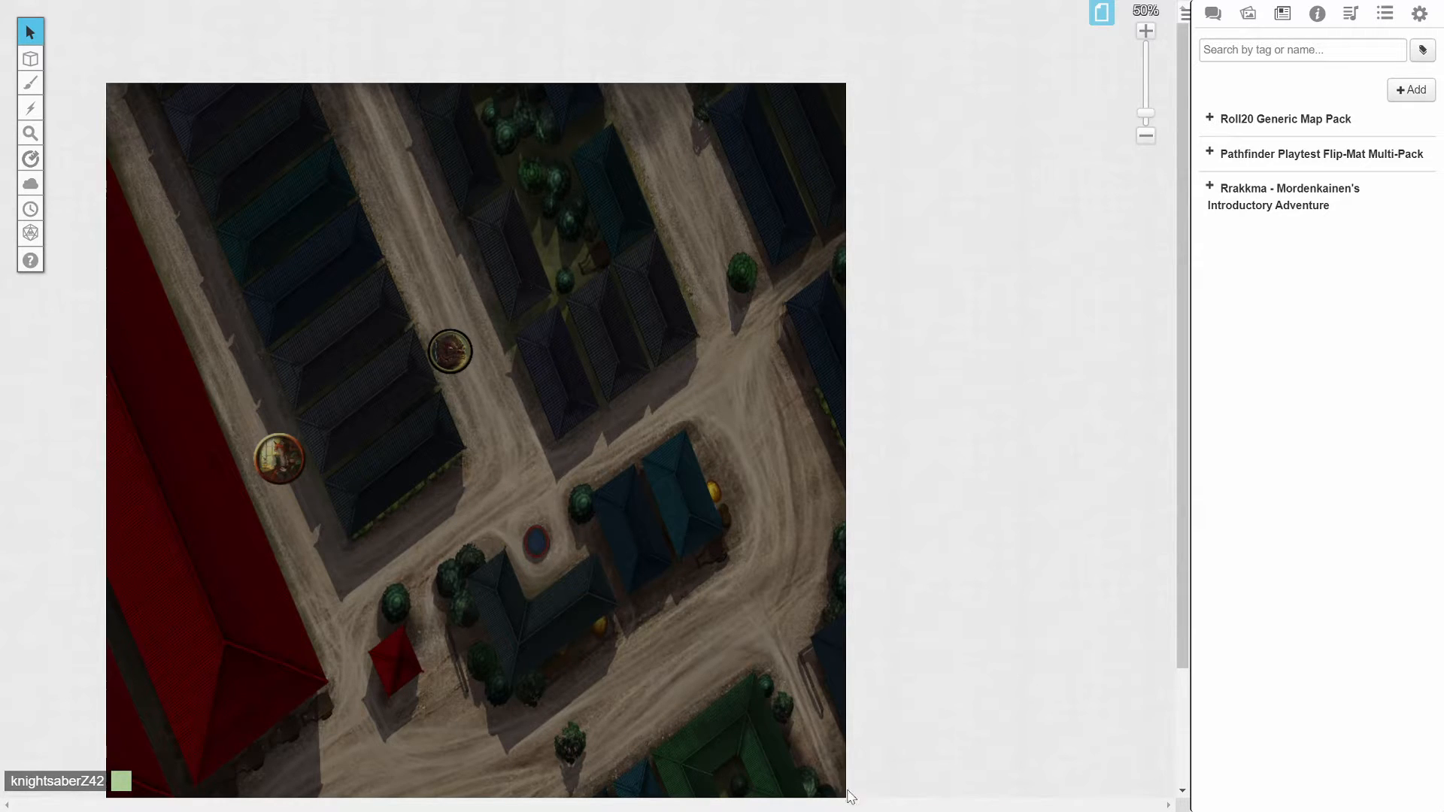
pyautogui.doubleClick(451, 350)
pyautogui.click(475, 101)
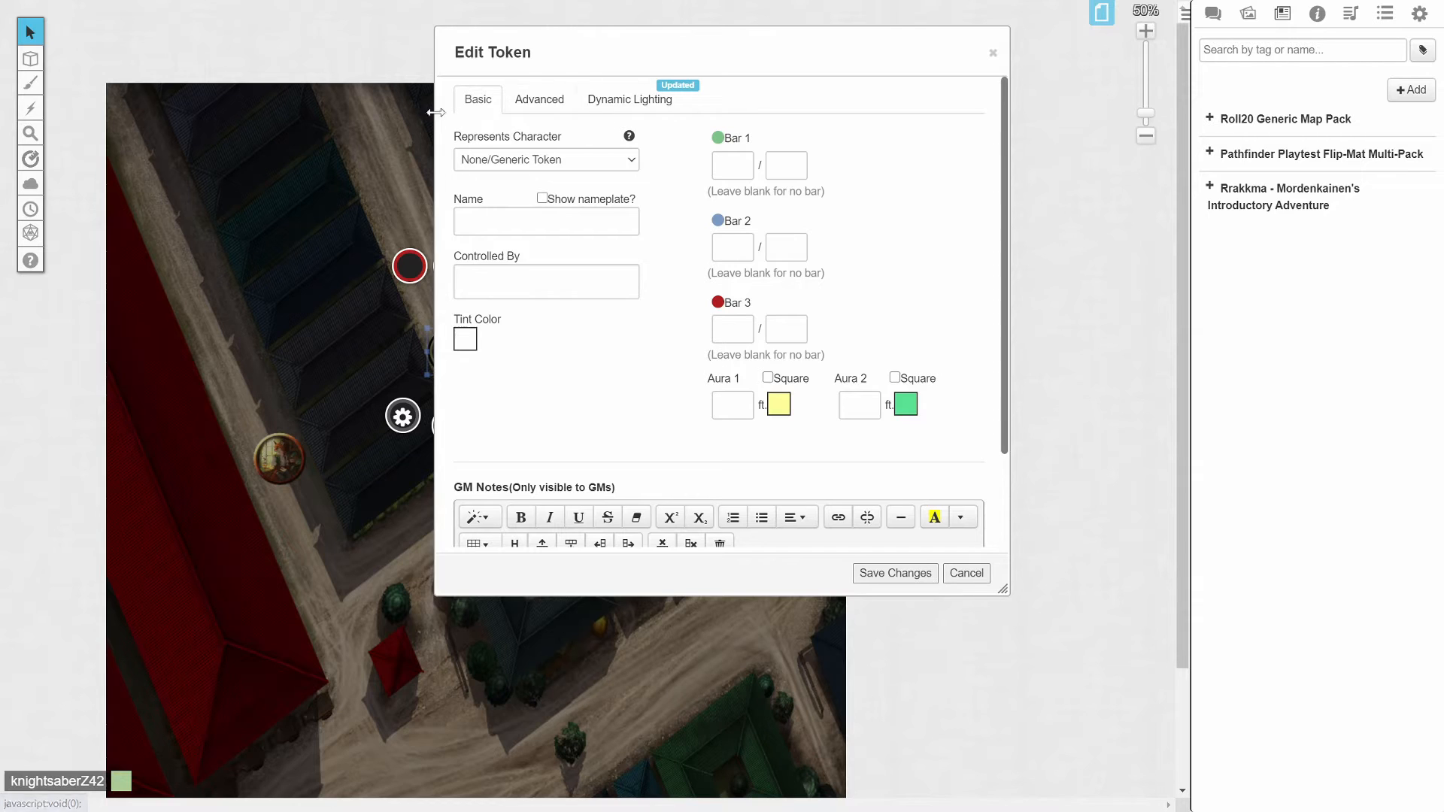
pyautogui.click(619, 106)
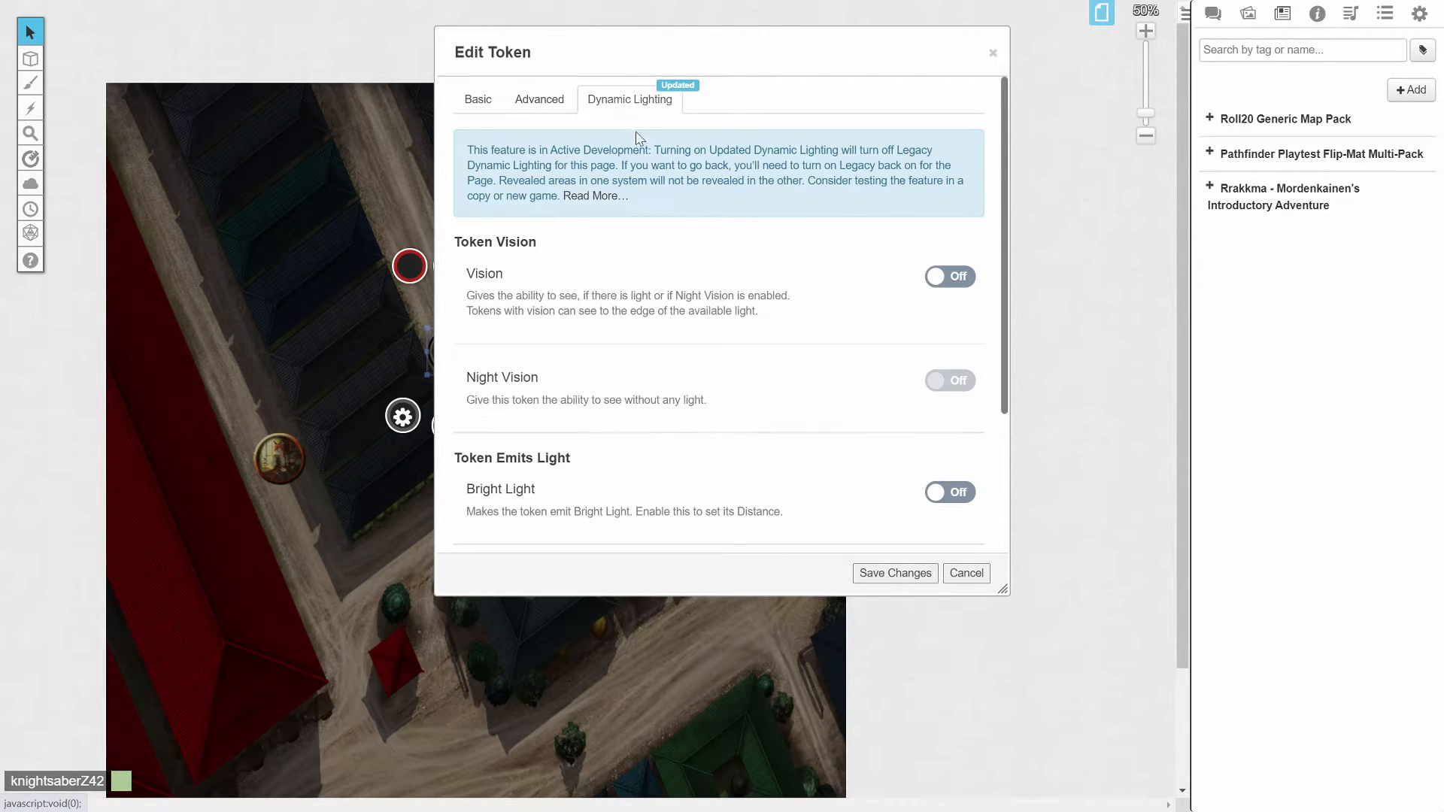
pyautogui.click(949, 277)
pyautogui.click(881, 586)
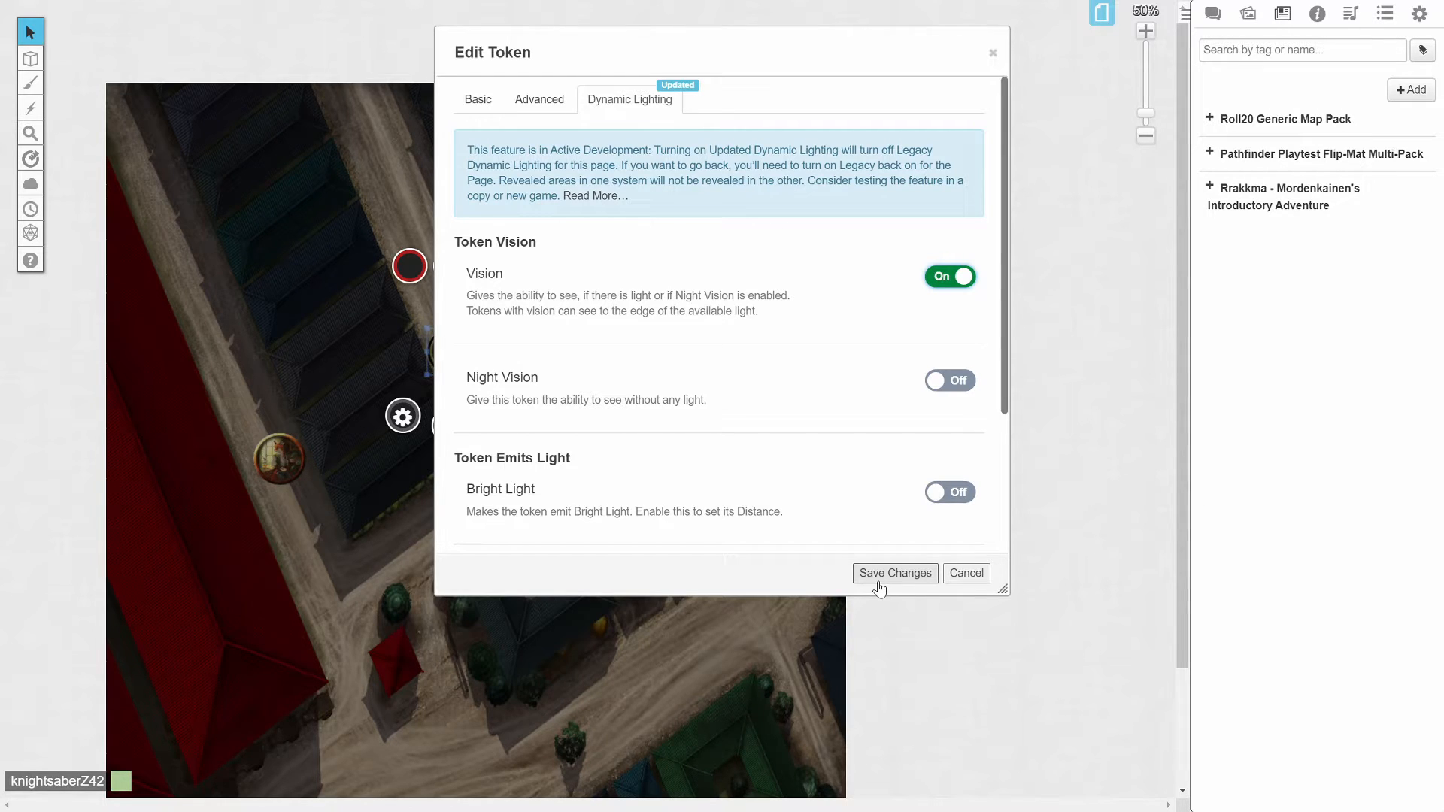
pyautogui.click(878, 587)
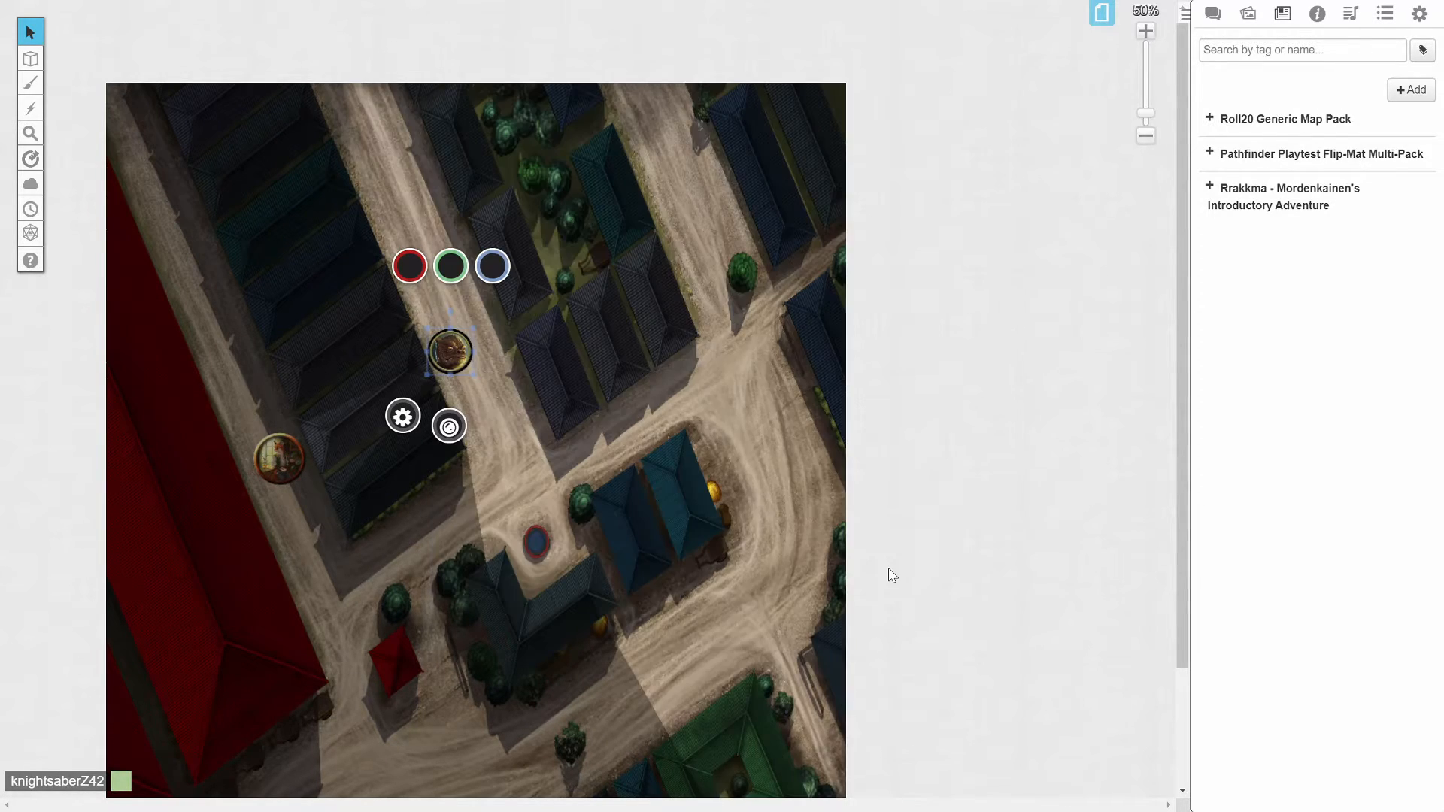
pyautogui.moveTo(458, 356); pyautogui.dragTo(490, 386)
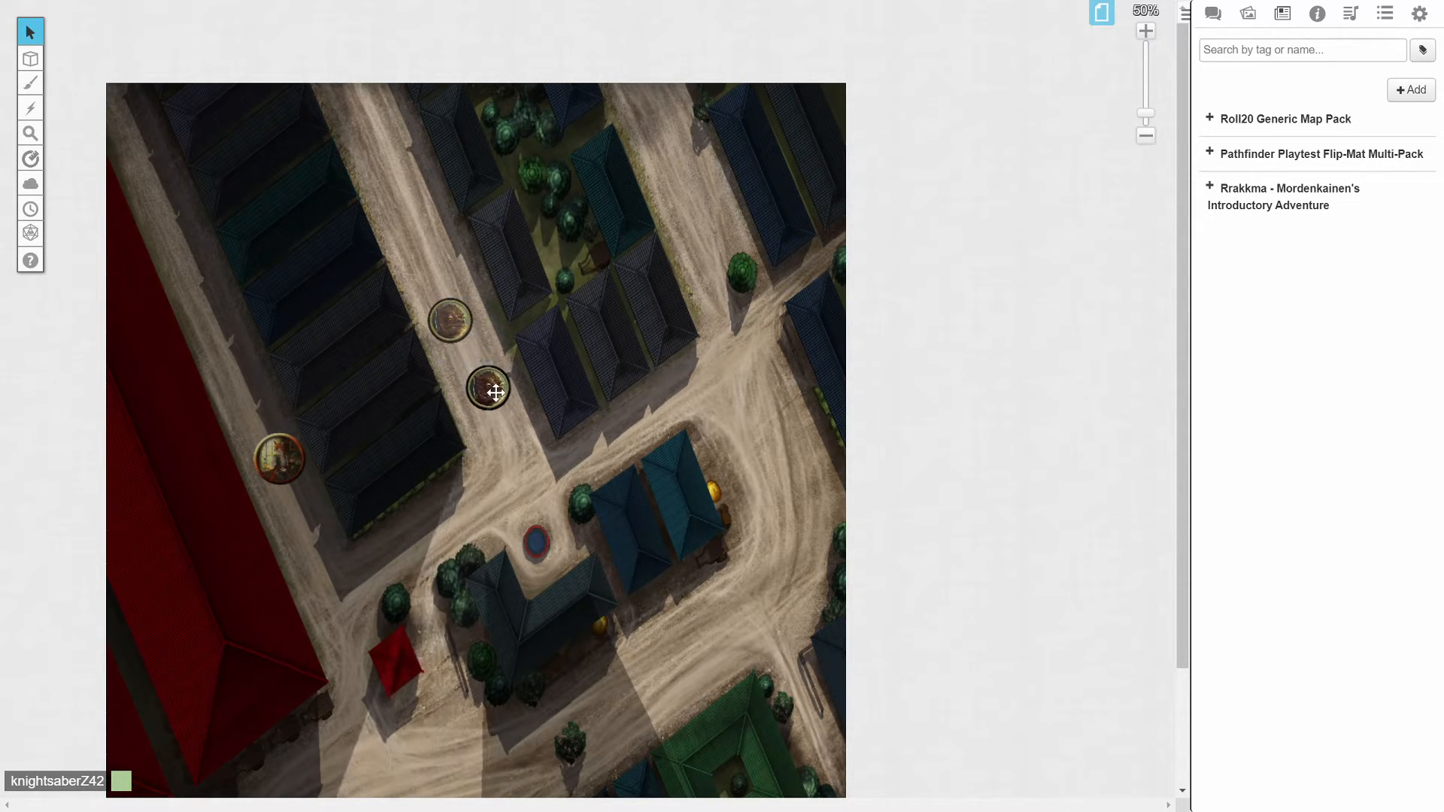
pyautogui.moveTo(449, 322); pyautogui.dragTo(482, 387)
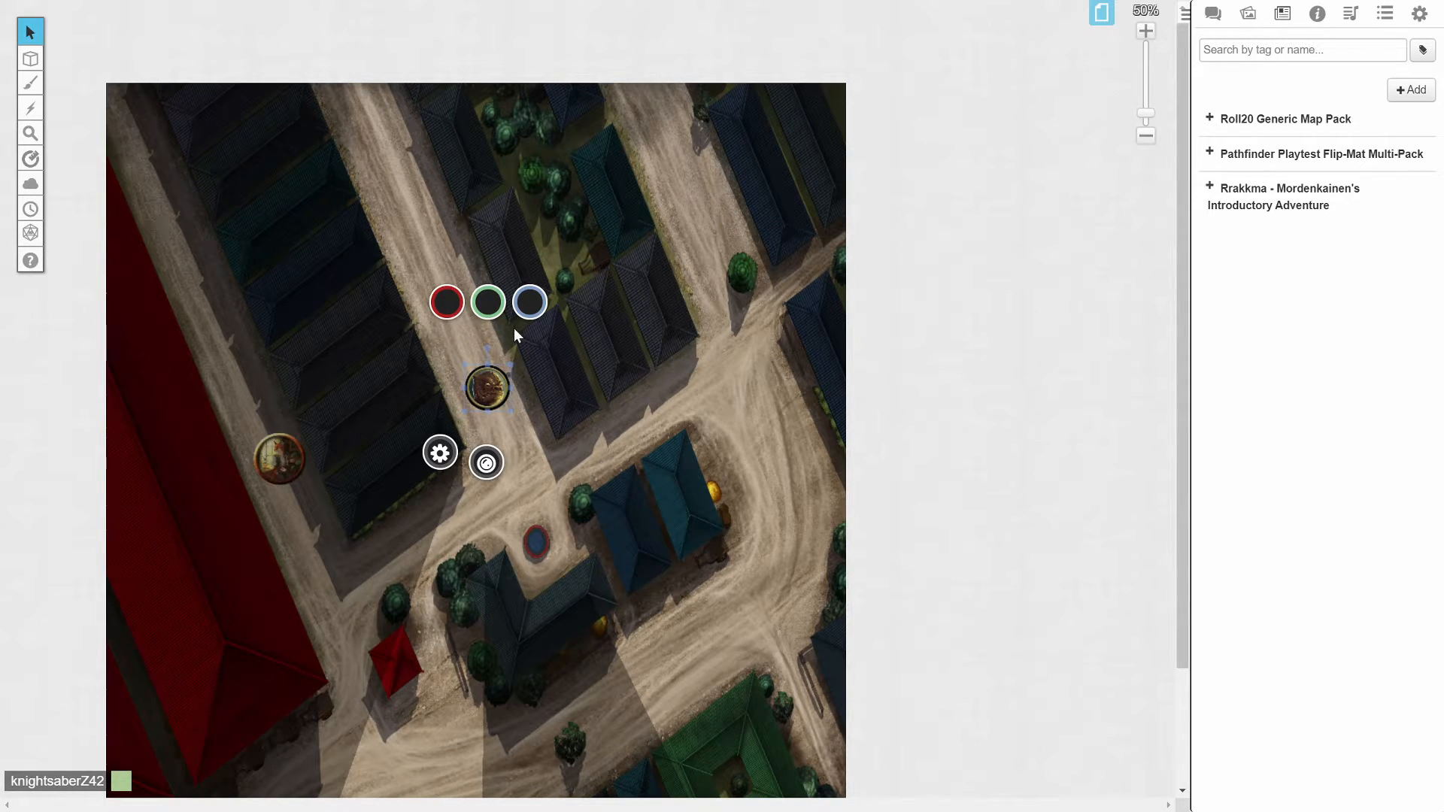
# Step: On the Dynamic Lighting layer, draw an open three-segment Polygon/Line wall around the house block with the tree-filled courtyard
pyautogui.moveTo(34, 59)
pyautogui.click(105, 126)
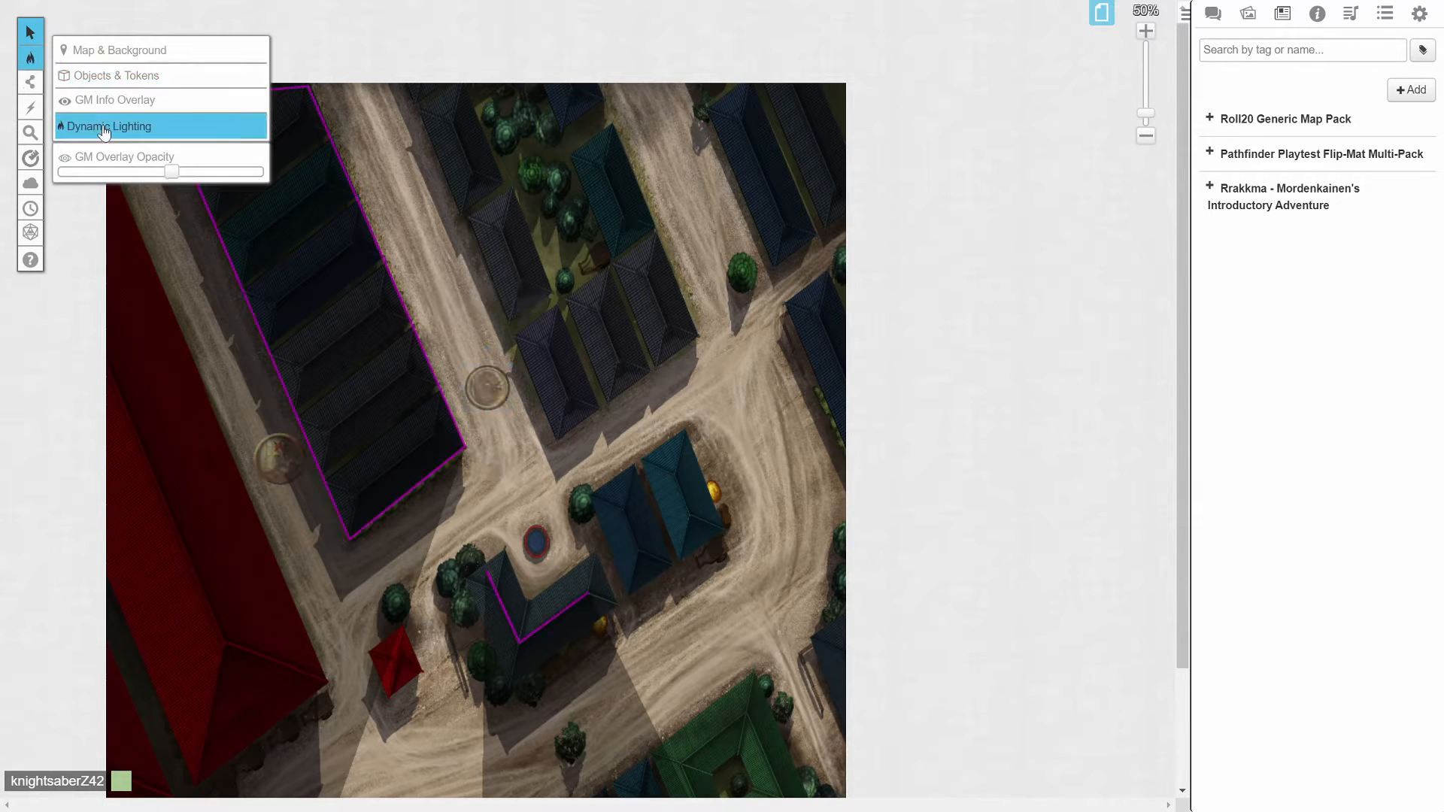
pyautogui.moveTo(31, 87)
pyautogui.click(97, 102)
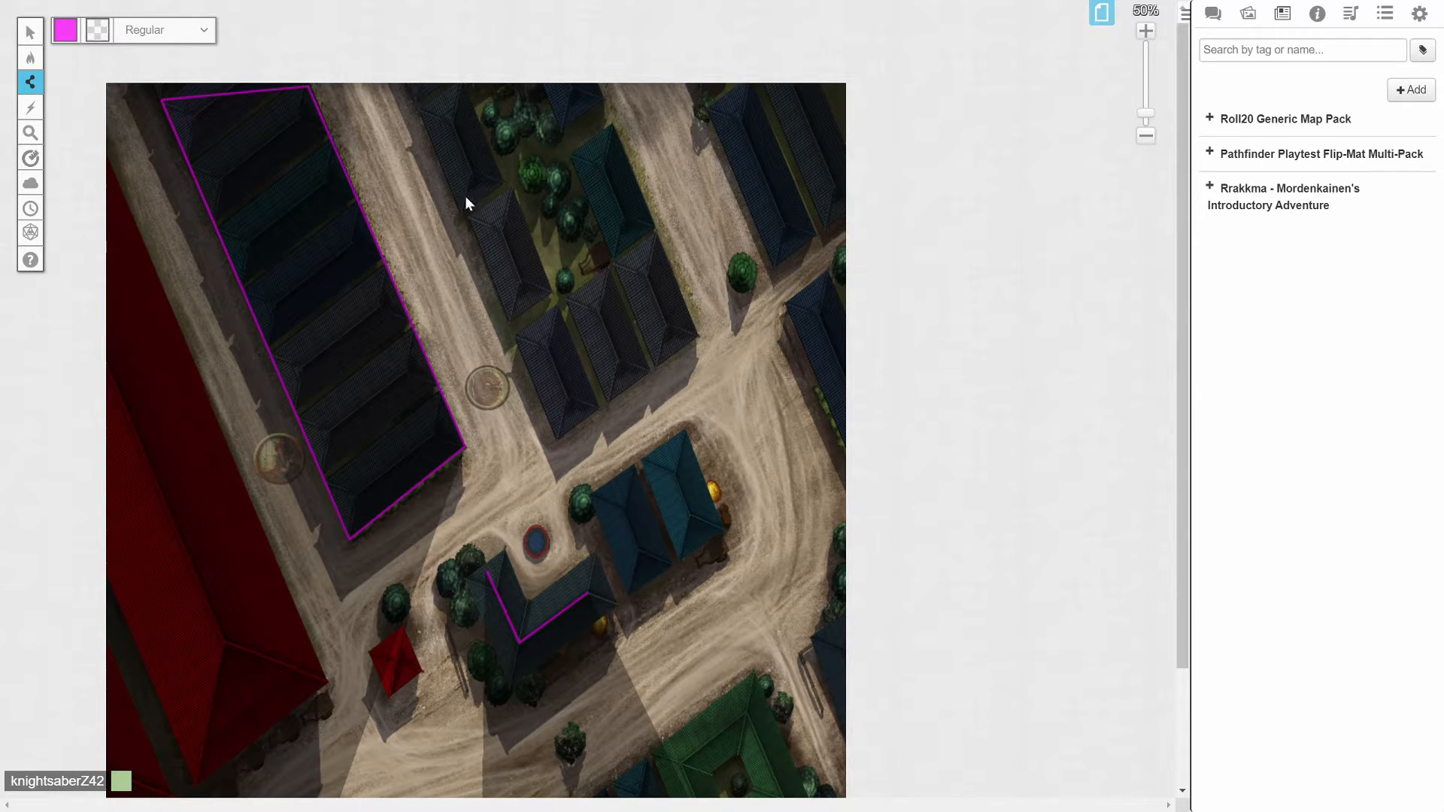
pyautogui.click(557, 431)
pyautogui.click(696, 336)
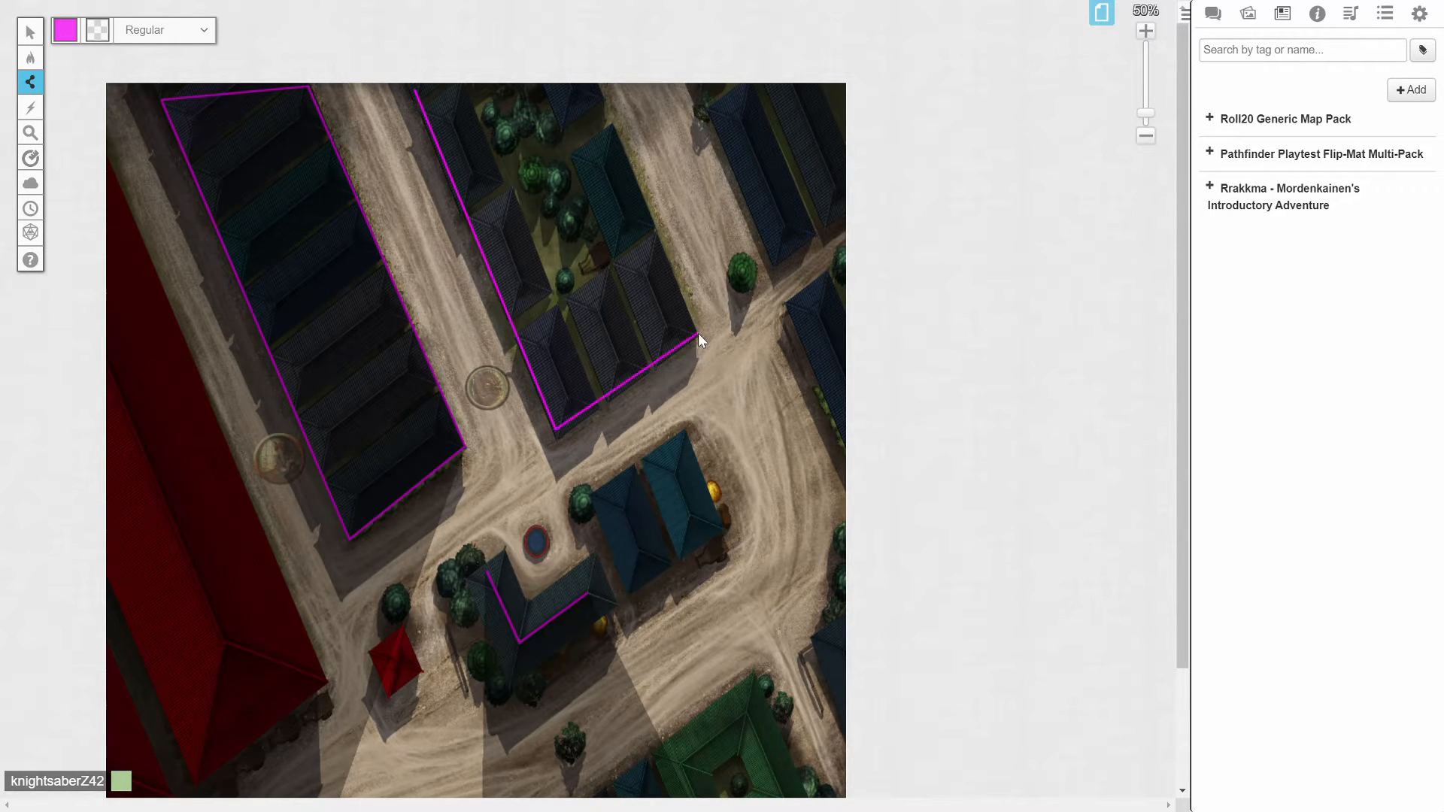
pyautogui.click(593, 83)
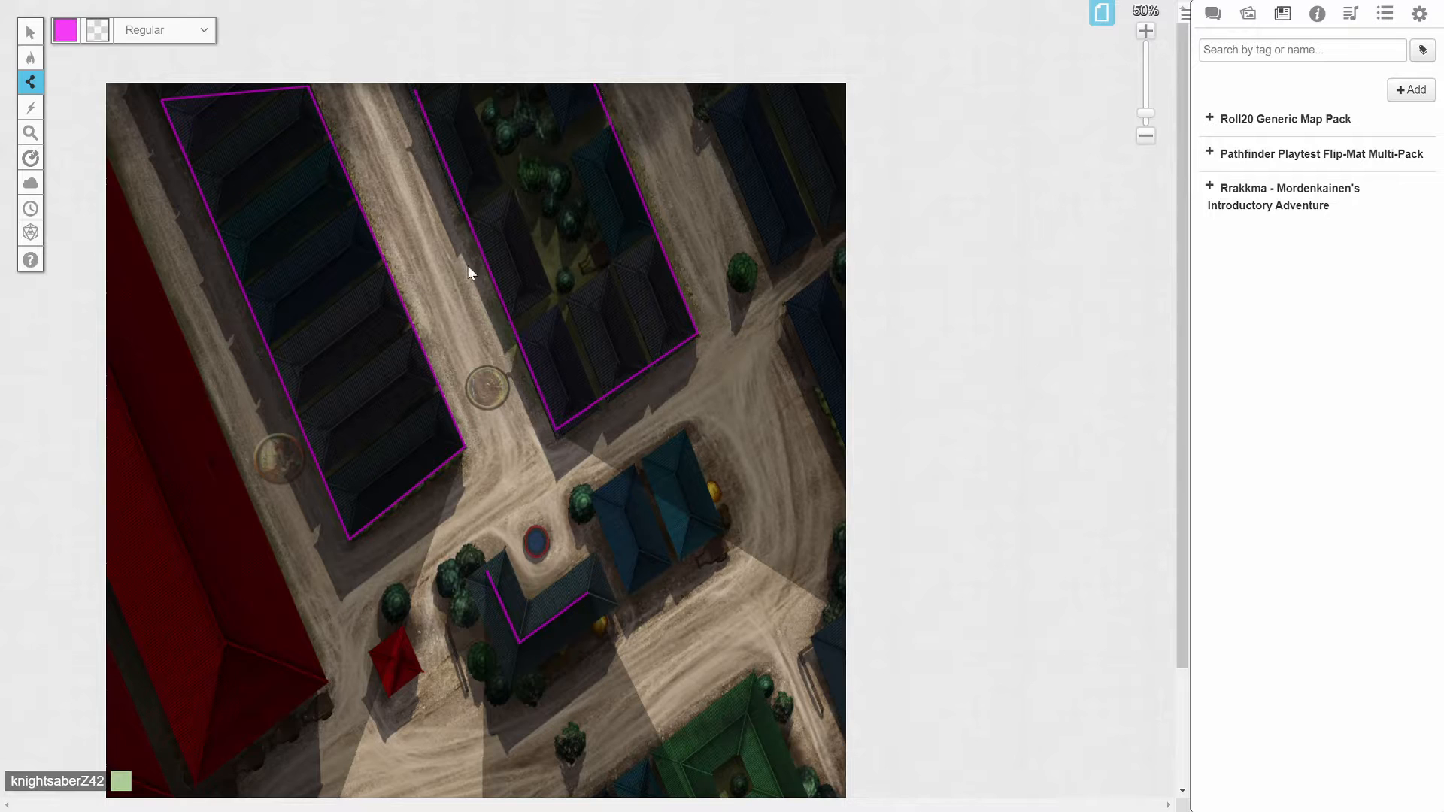
# Step: Return to the Objects & Tokens layer and move both tokens slightly down their streets
pyautogui.moveTo(30, 57)
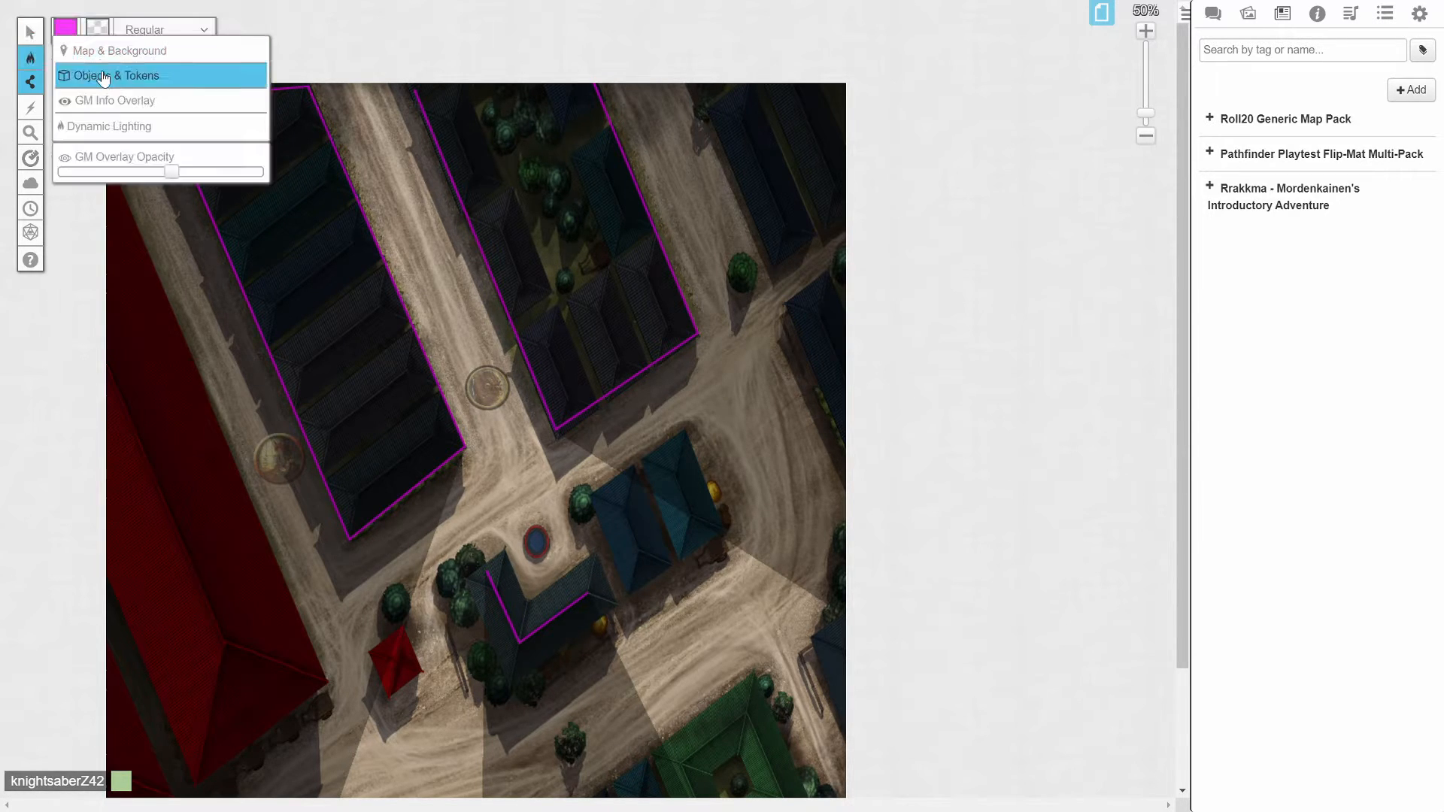
pyautogui.click(103, 76)
pyautogui.click(31, 31)
pyautogui.moveTo(481, 392)
pyautogui.mouseDown()
pyautogui.moveTo(427, 314)
pyautogui.moveTo(490, 397)
pyautogui.mouseUp()
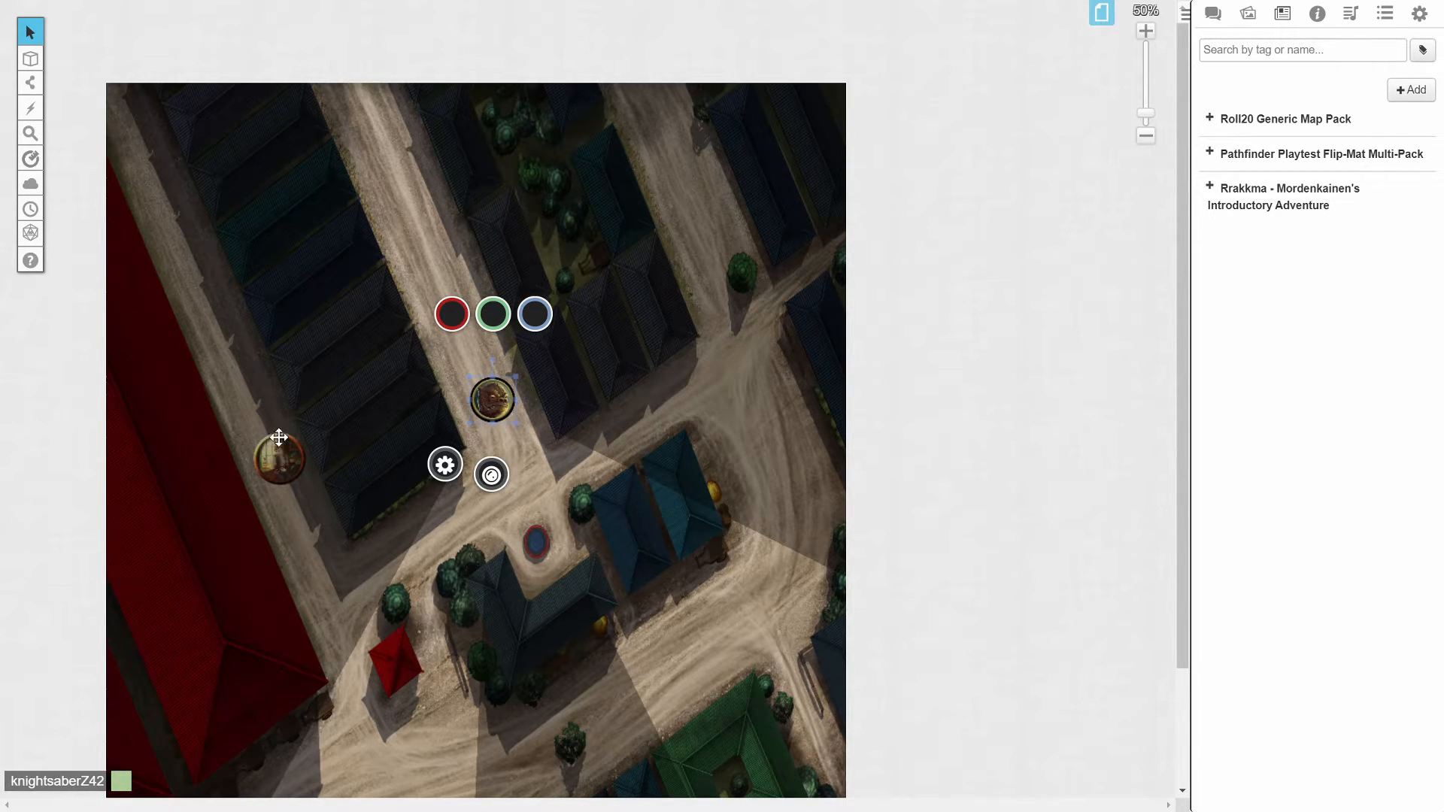
pyautogui.moveTo(281, 478); pyautogui.dragTo(285, 496)
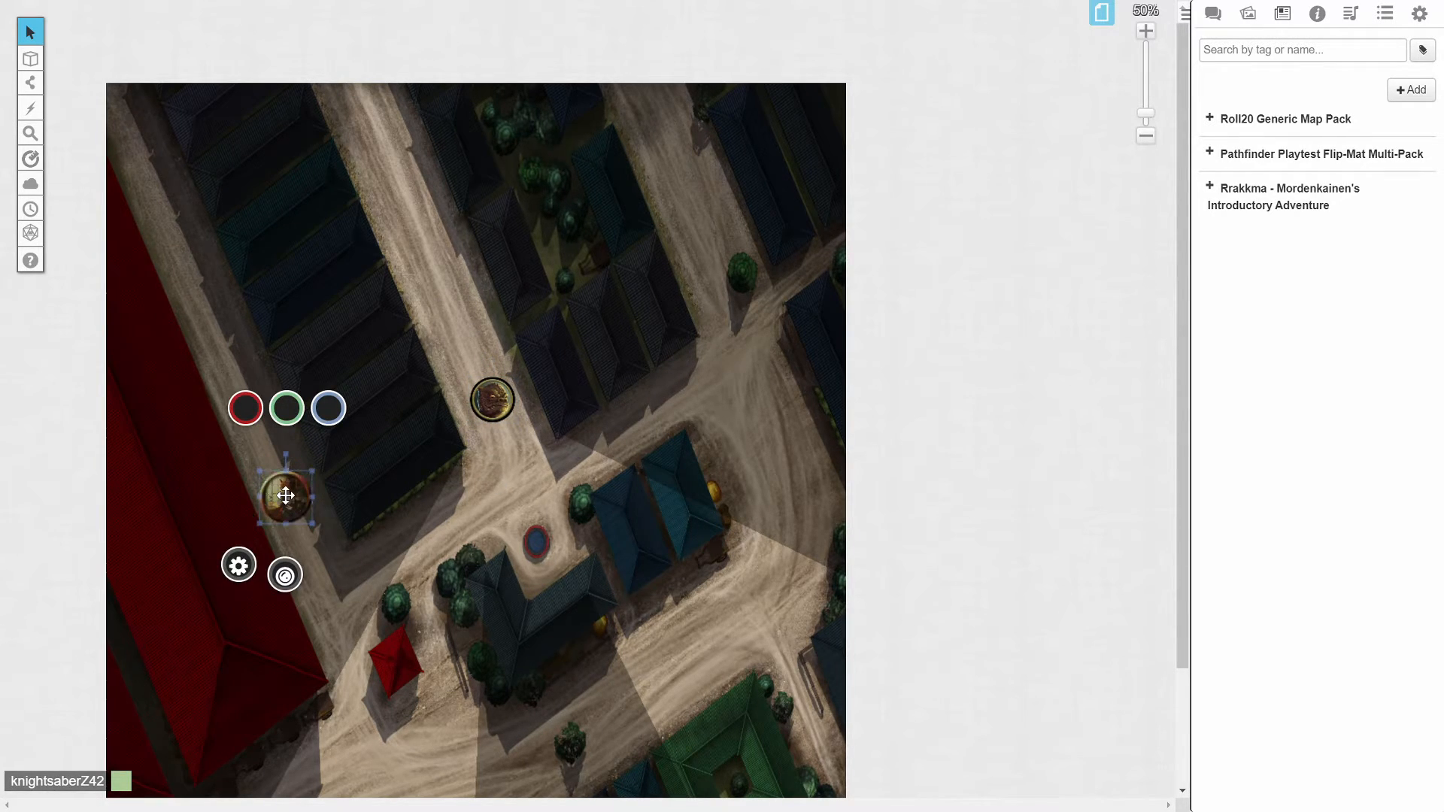
# Step: Set the token in the street between the two house blocks to represent the character Allip and save it
pyautogui.doubleClick(494, 401)
pyautogui.click(478, 101)
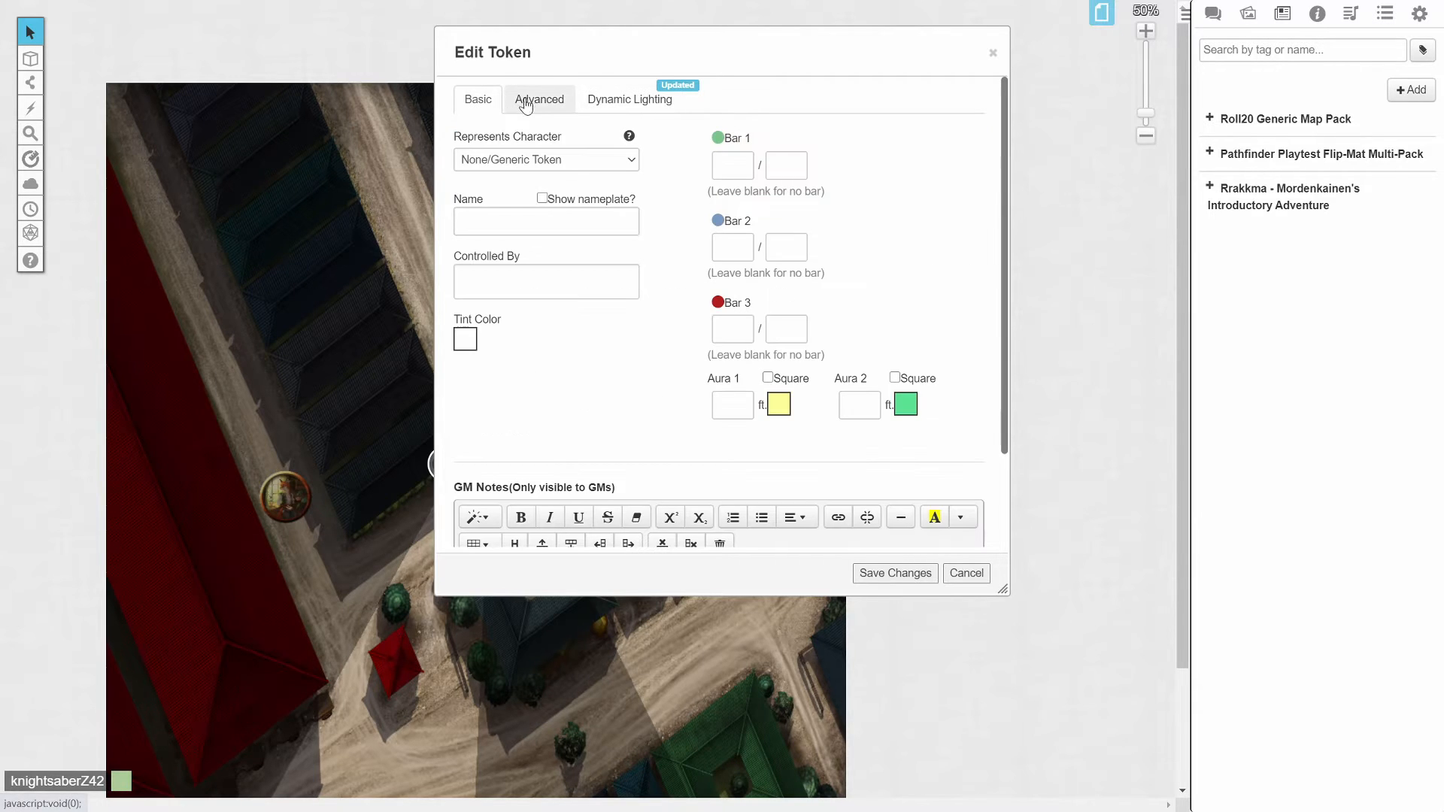
pyautogui.click(519, 160)
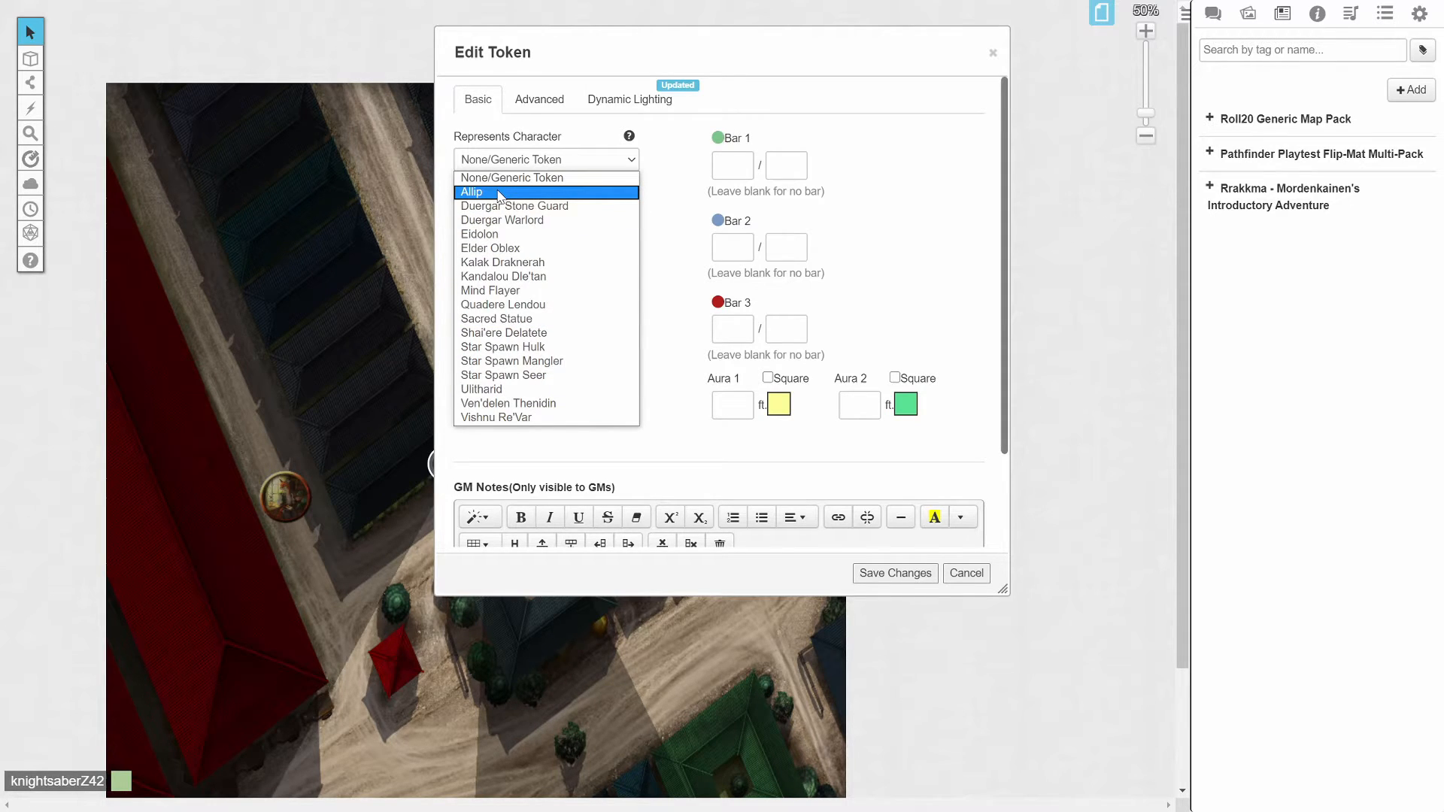
pyautogui.click(498, 194)
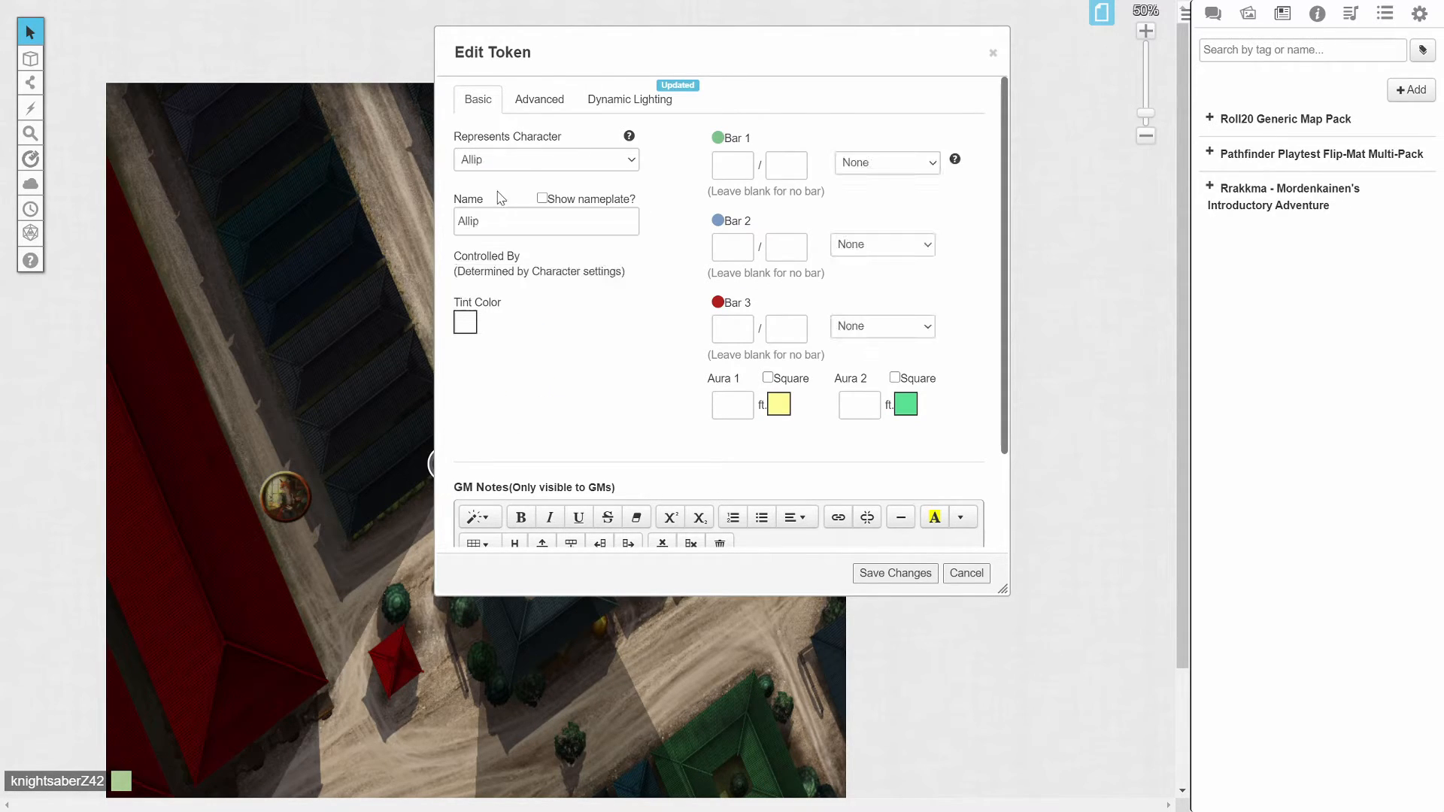
pyautogui.click(887, 575)
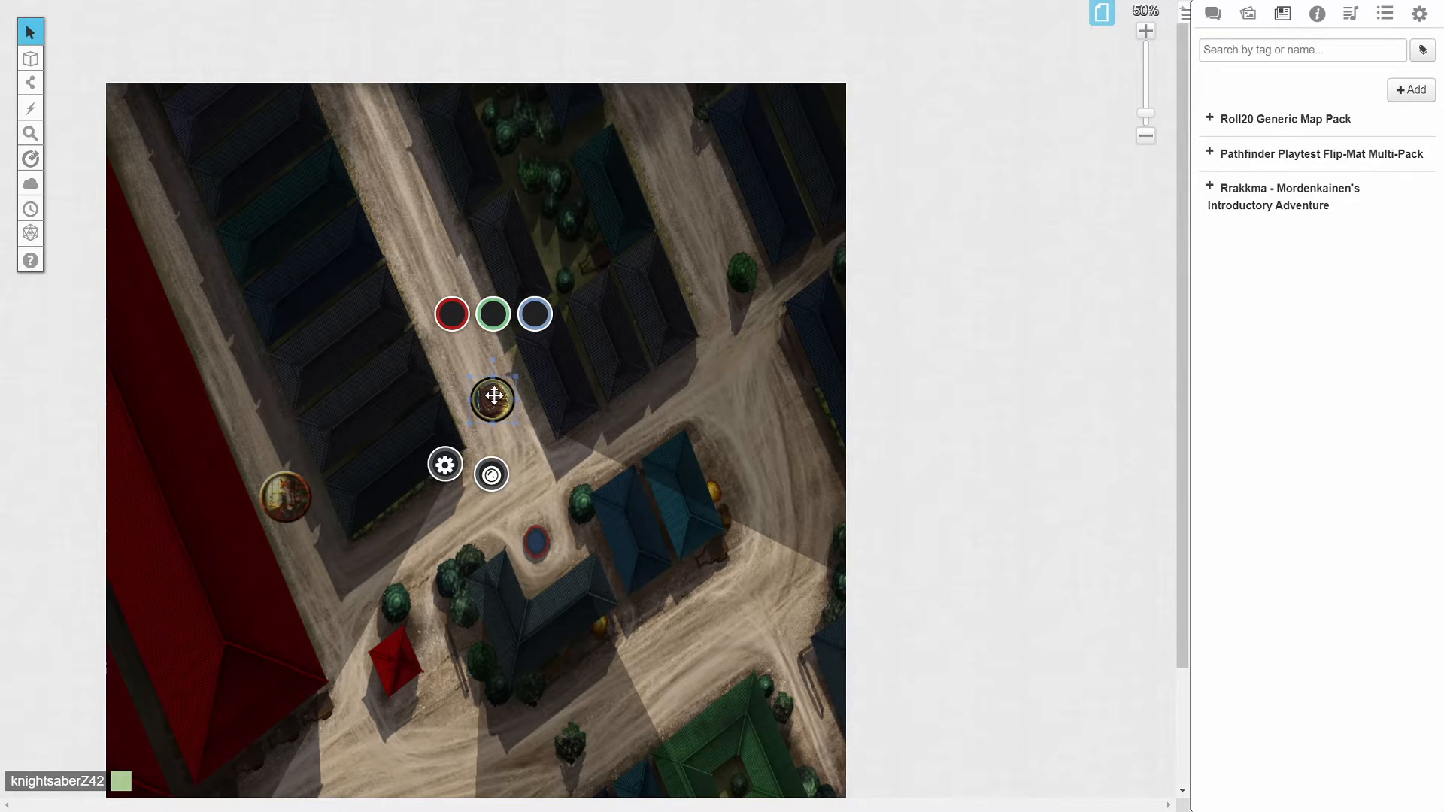
# Step: Preview the Allip token's line of sight and shift the token slightly within its street
pyautogui.hotkey('ctrl', 'l')
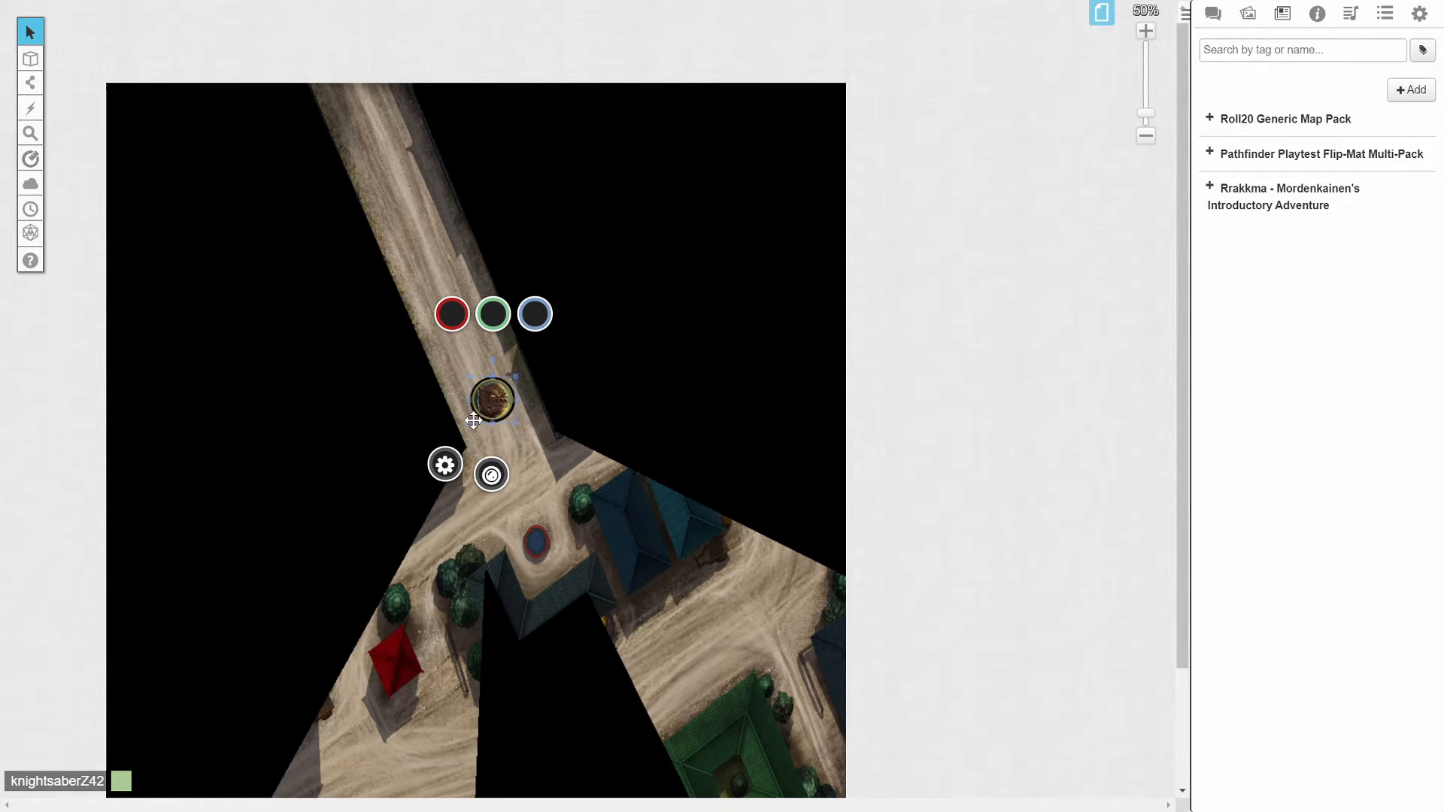
pyautogui.click(461, 373)
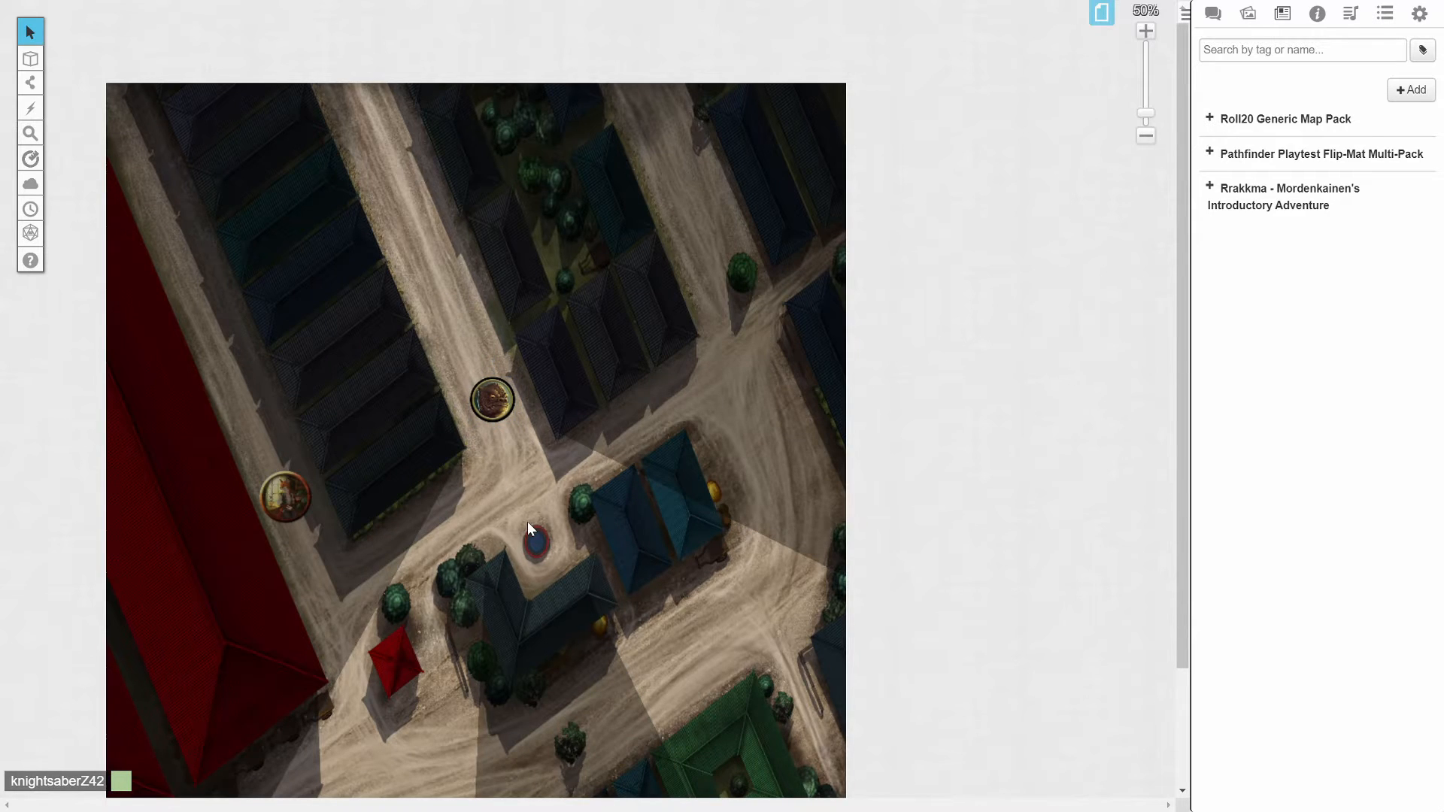
pyautogui.moveTo(496, 397); pyautogui.dragTo(467, 371)
pyautogui.click(403, 406)
pyautogui.click(893, 575)
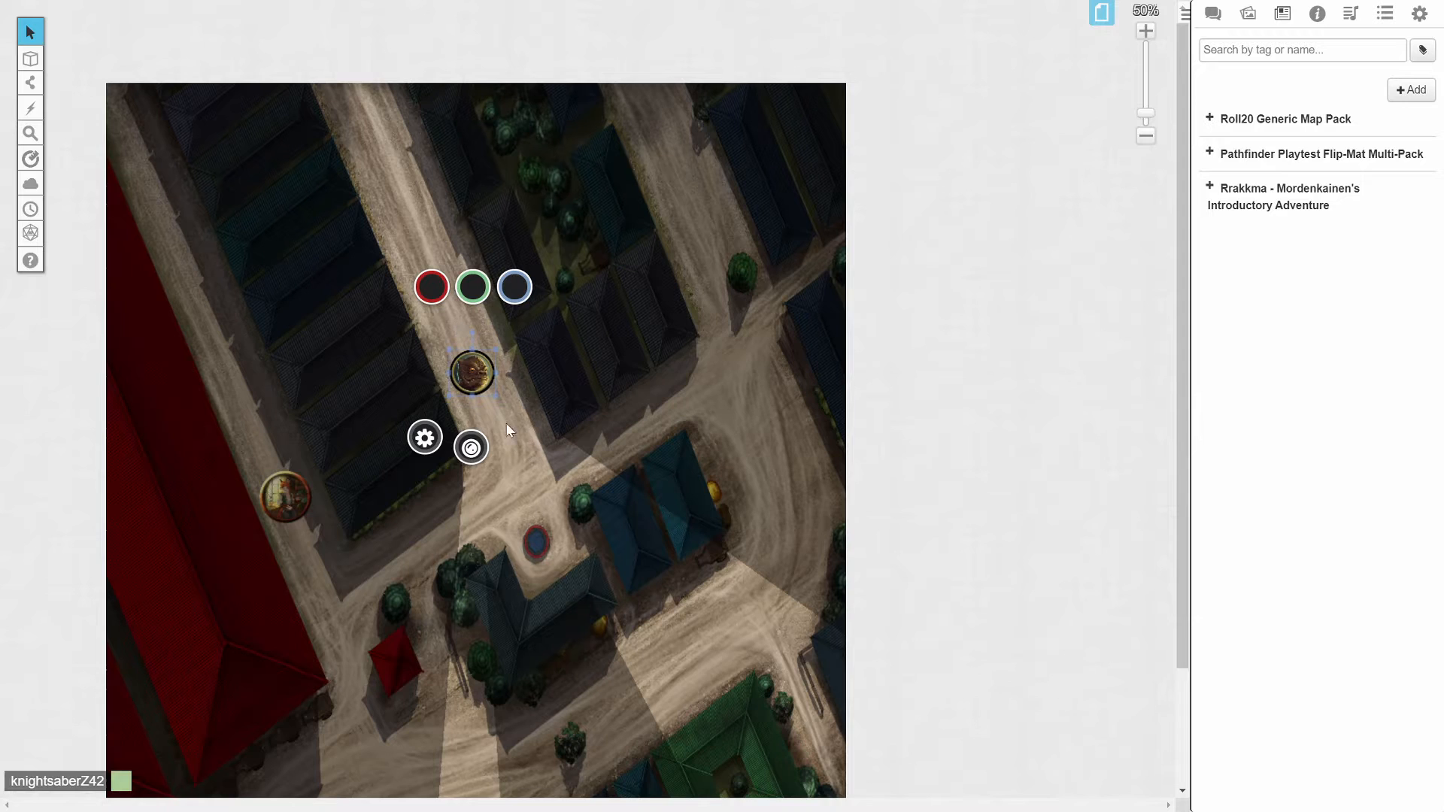
pyautogui.moveTo(476, 372); pyautogui.dragTo(488, 394)
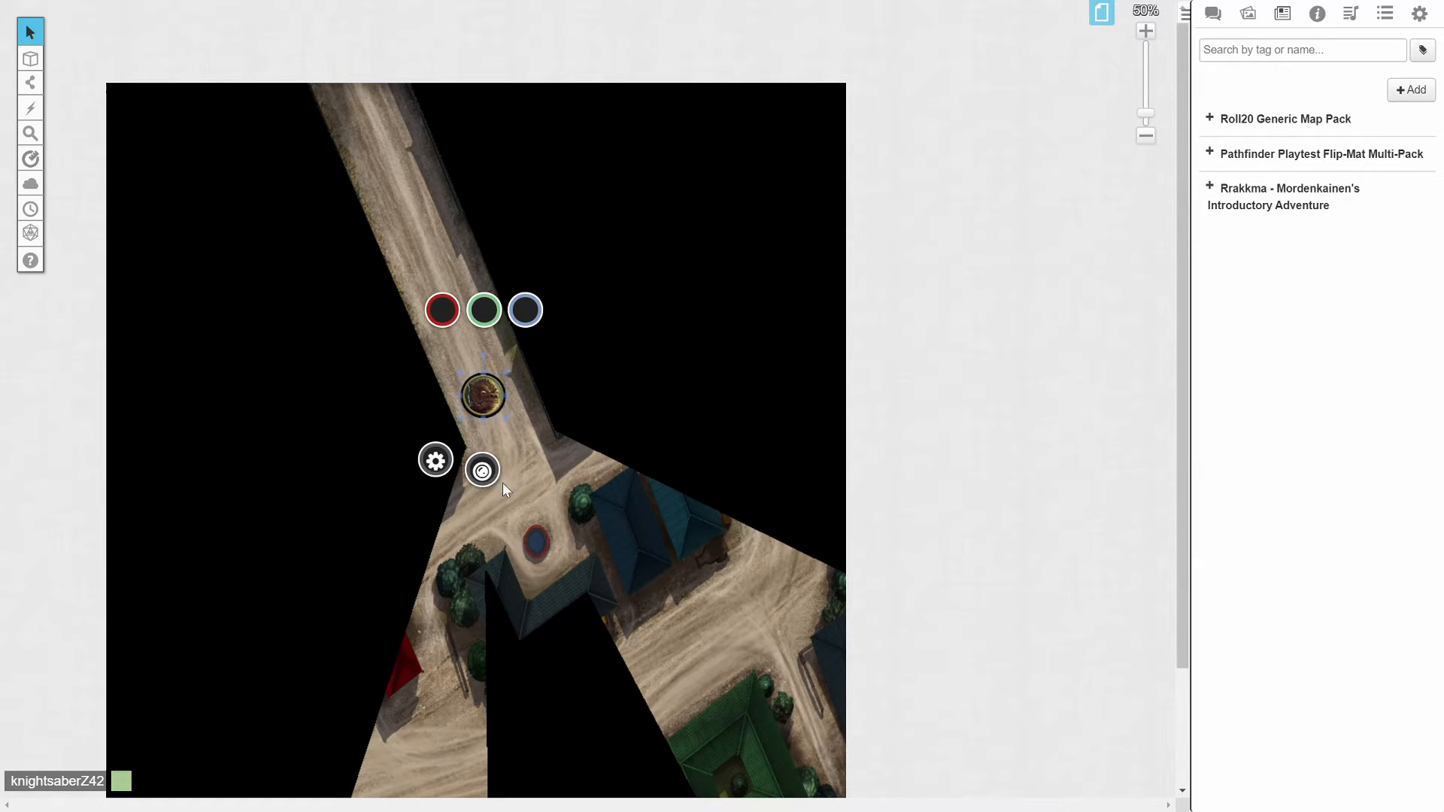
pyautogui.click(521, 485)
# Step: Review the Dynamic Lighting settings of the active Start page and turn off Daylight Mode
pyautogui.click(1102, 13)
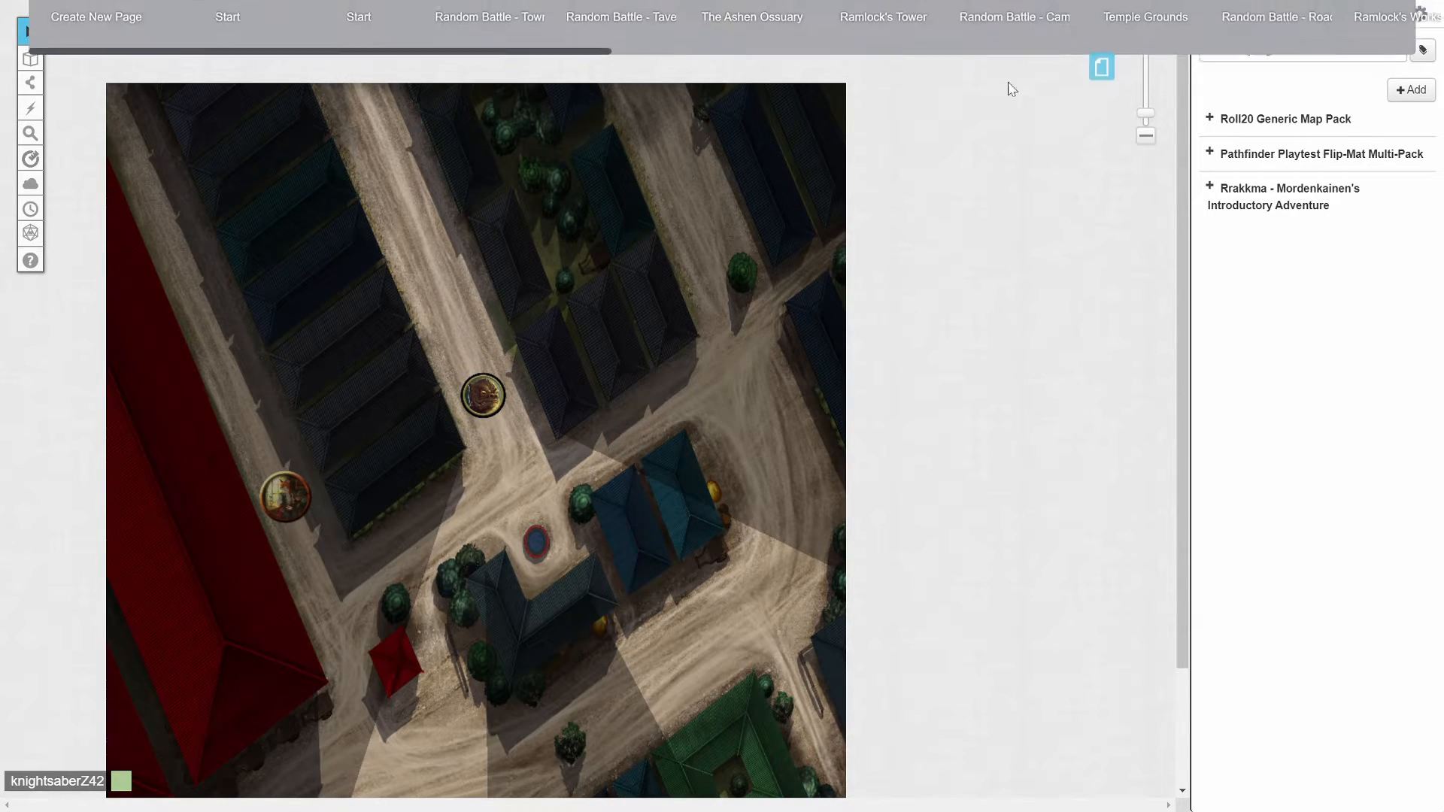
pyautogui.click(321, 32)
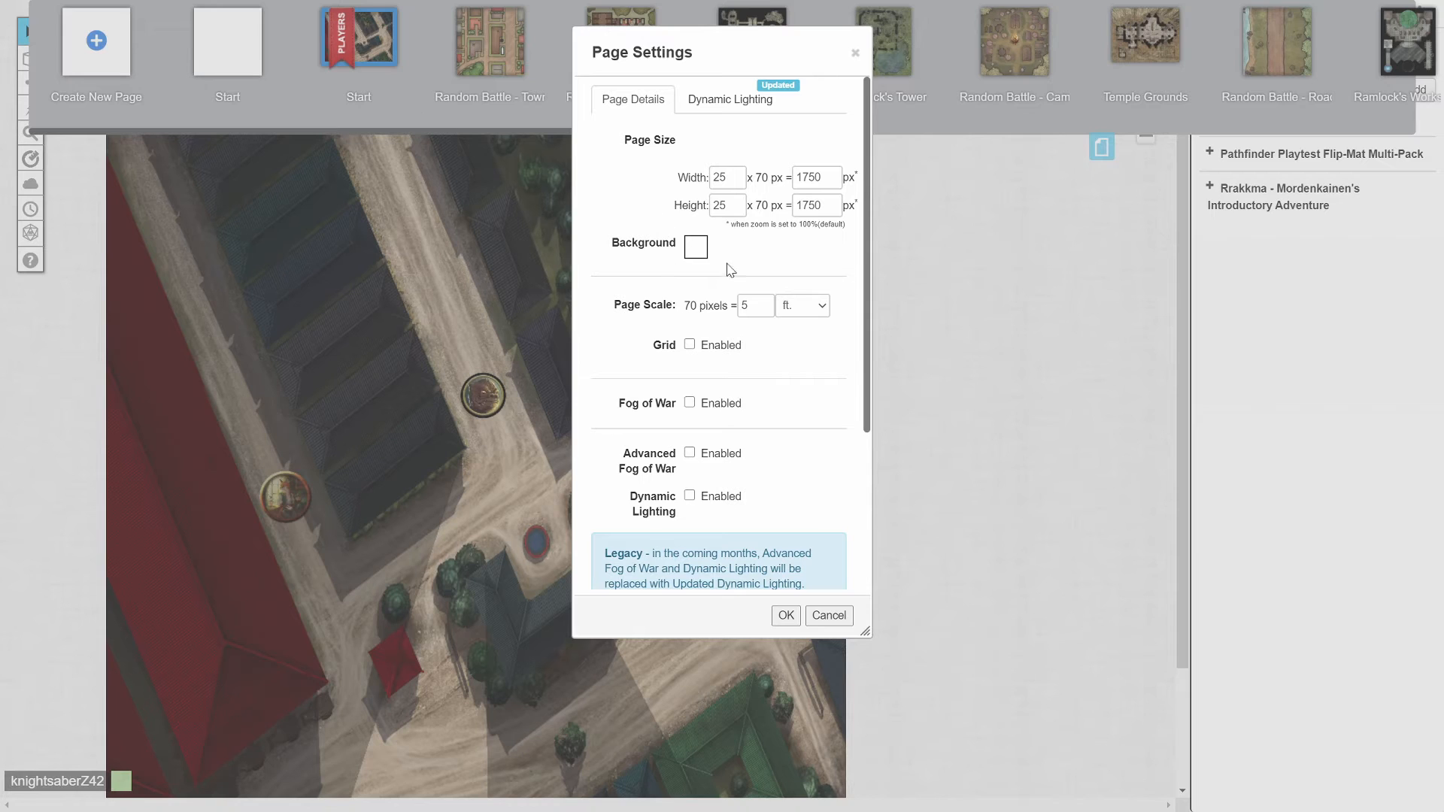
pyautogui.click(706, 102)
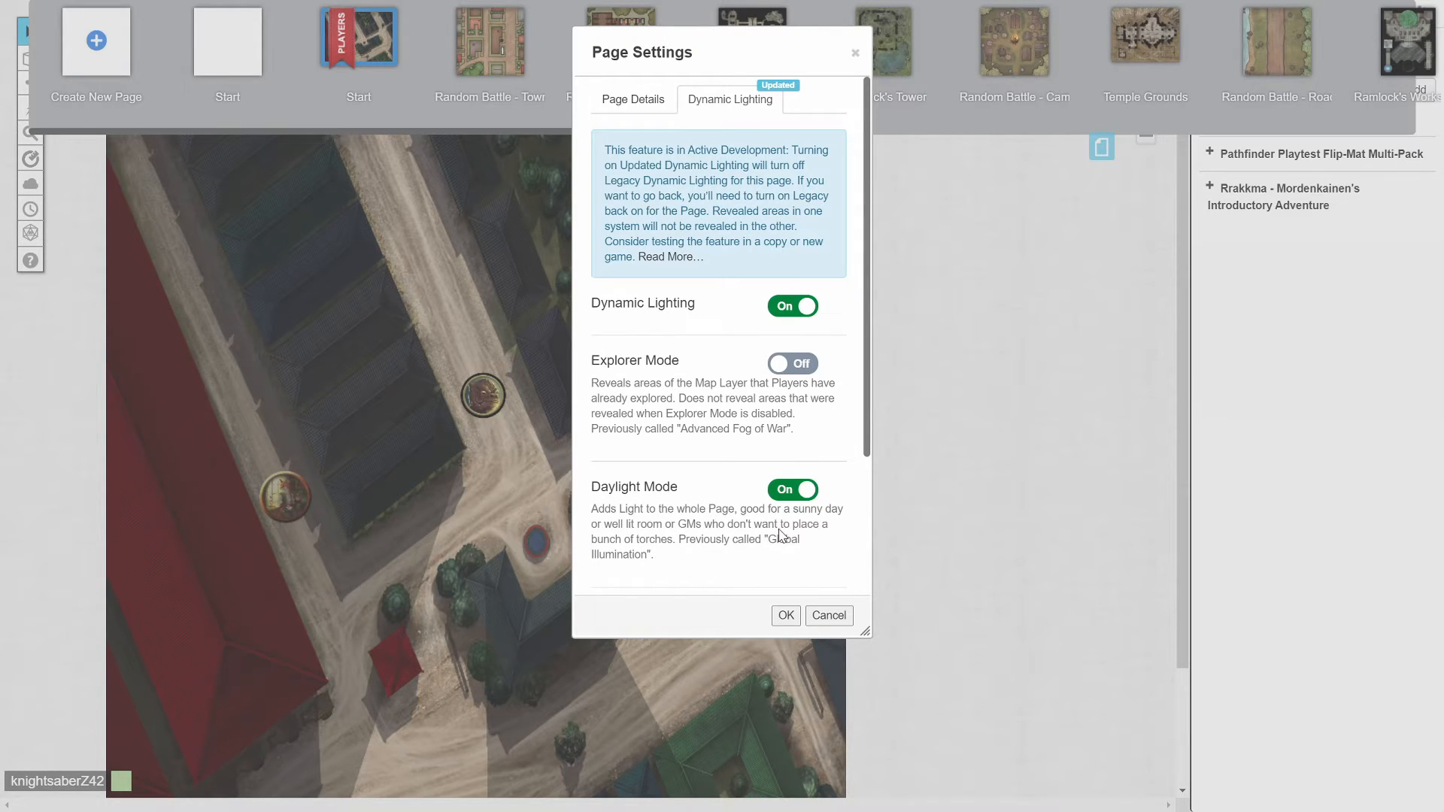
pyautogui.scroll(-3, 712, 500)
pyautogui.click(786, 615)
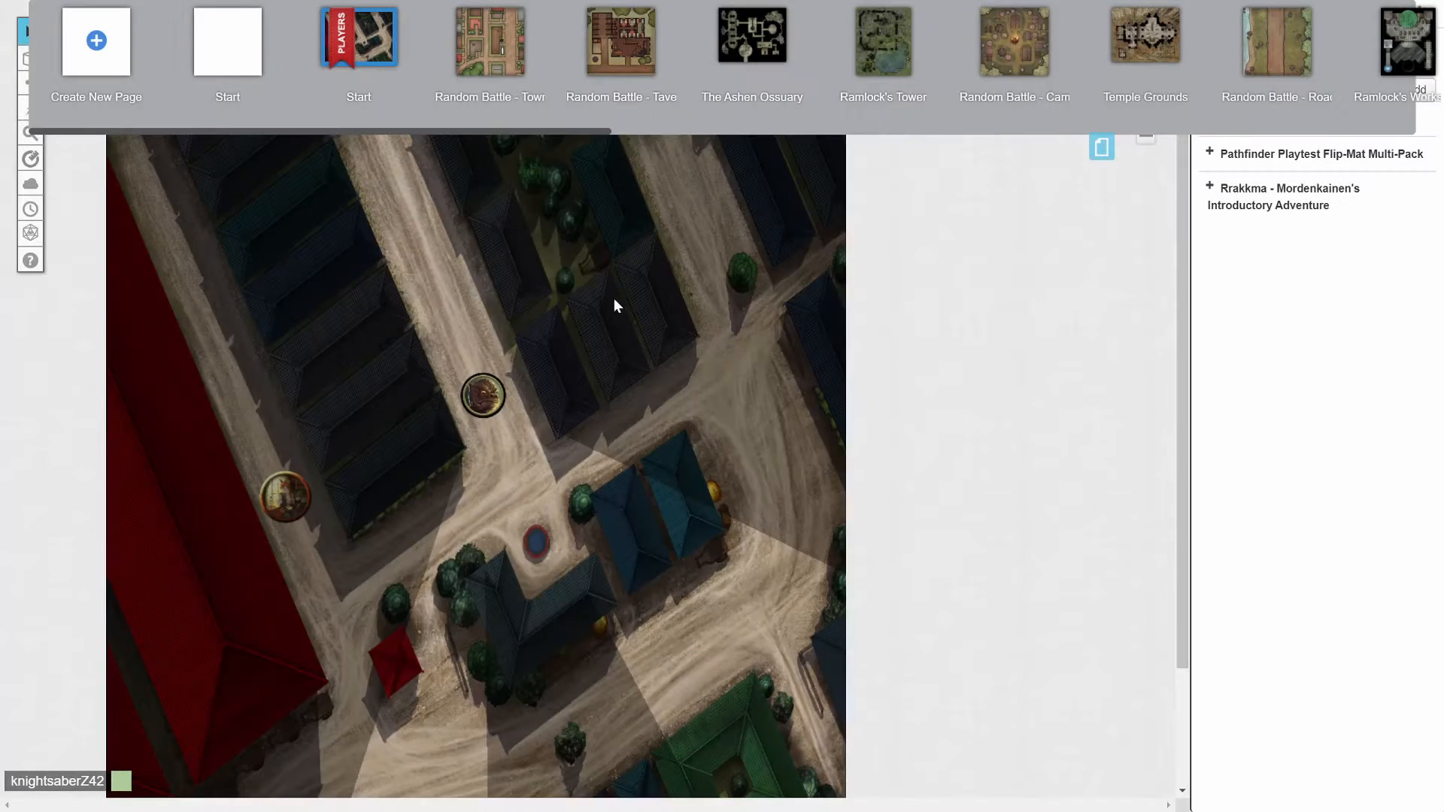
pyautogui.click(308, 31)
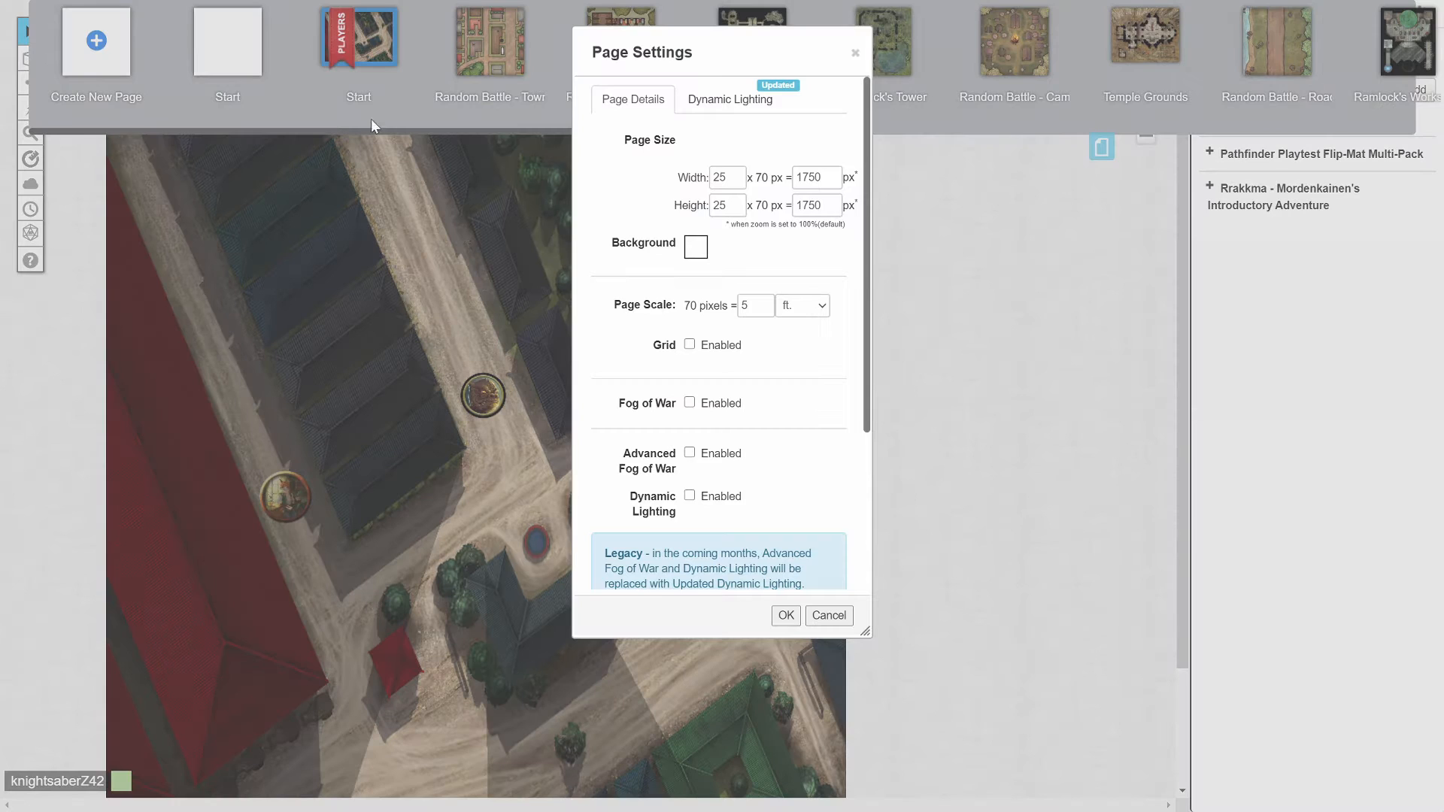
pyautogui.click(695, 101)
pyautogui.scroll(-1, 784, 409)
pyautogui.click(784, 406)
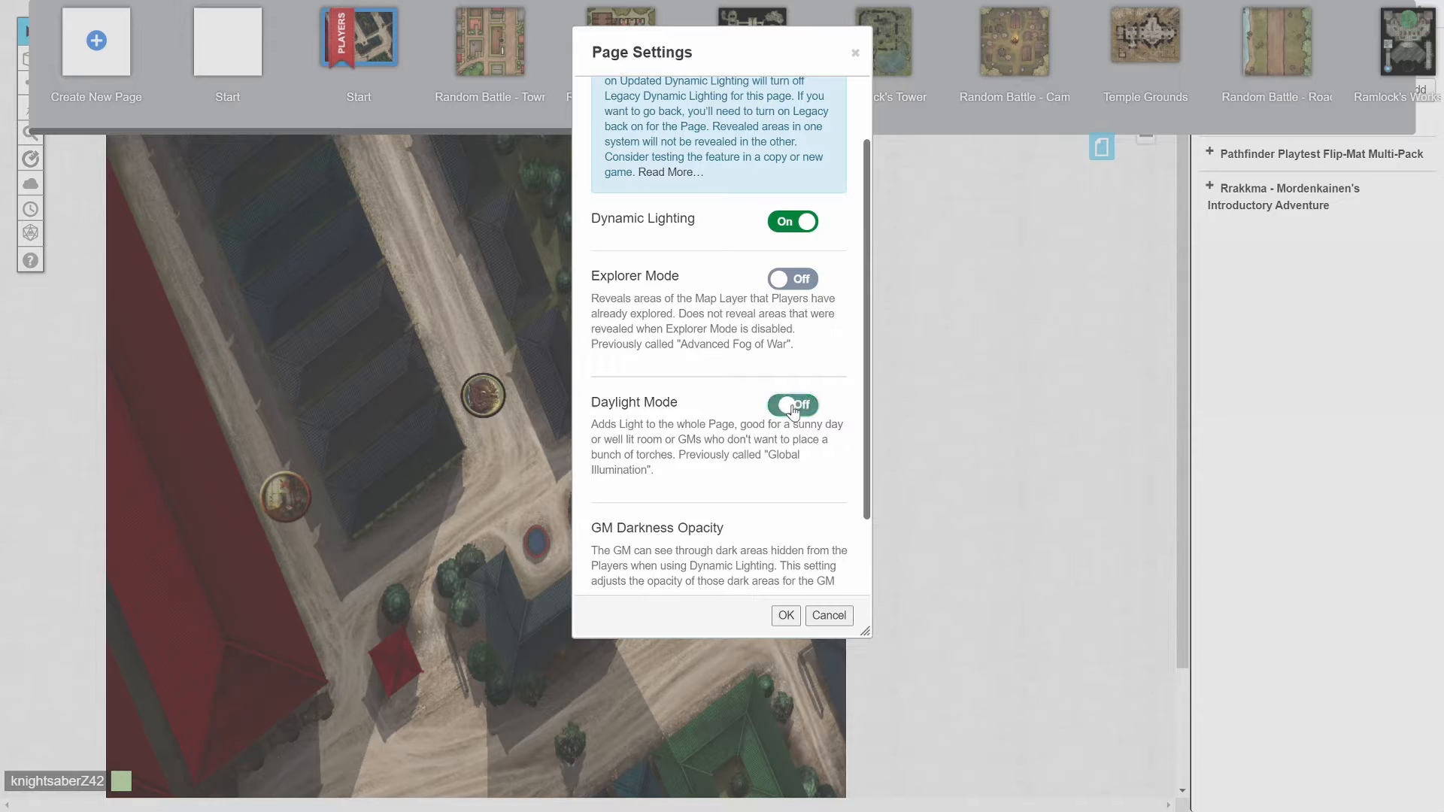
pyautogui.click(786, 615)
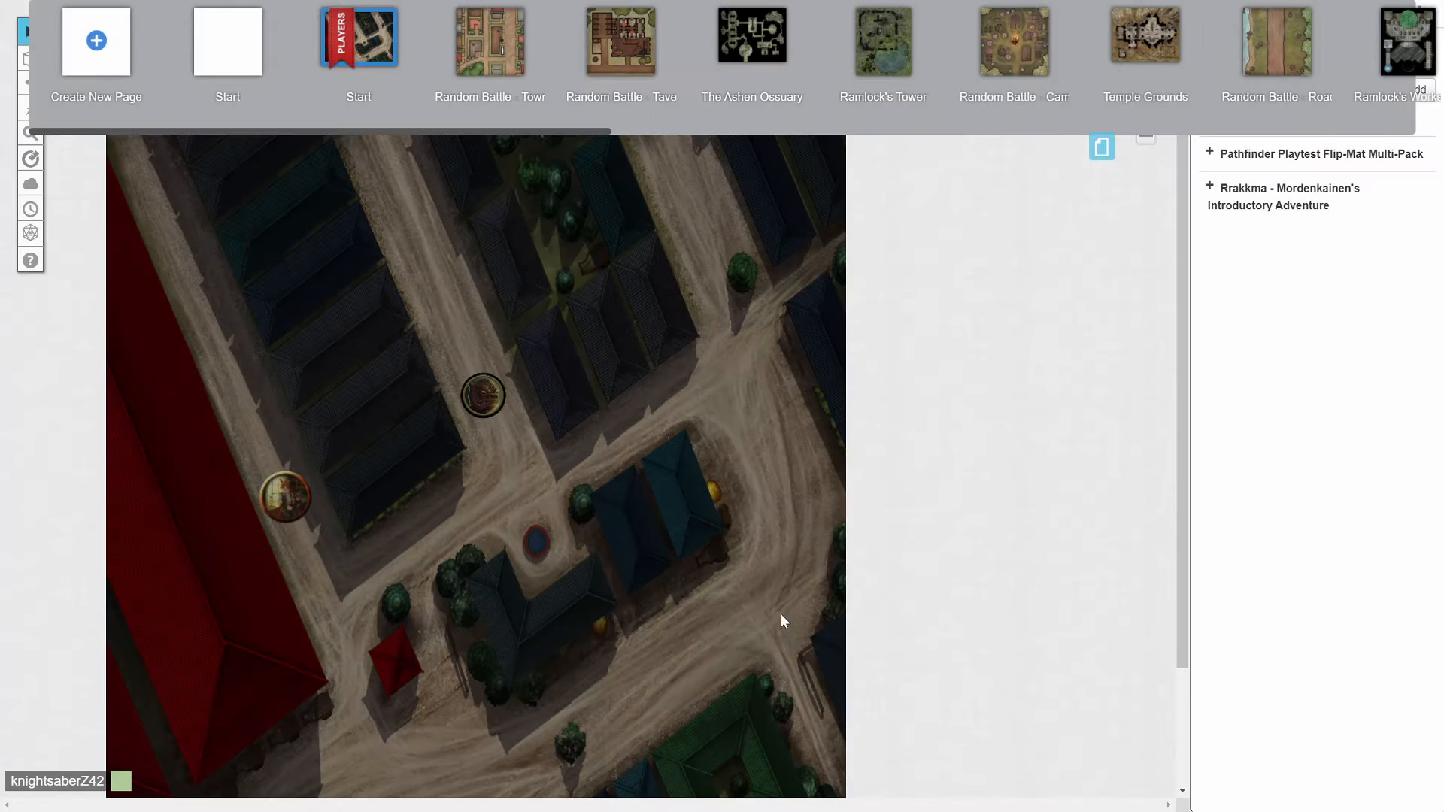
# Step: Close the page list and preview the Allip token's line of sight without daylight
pyautogui.click(483, 393)
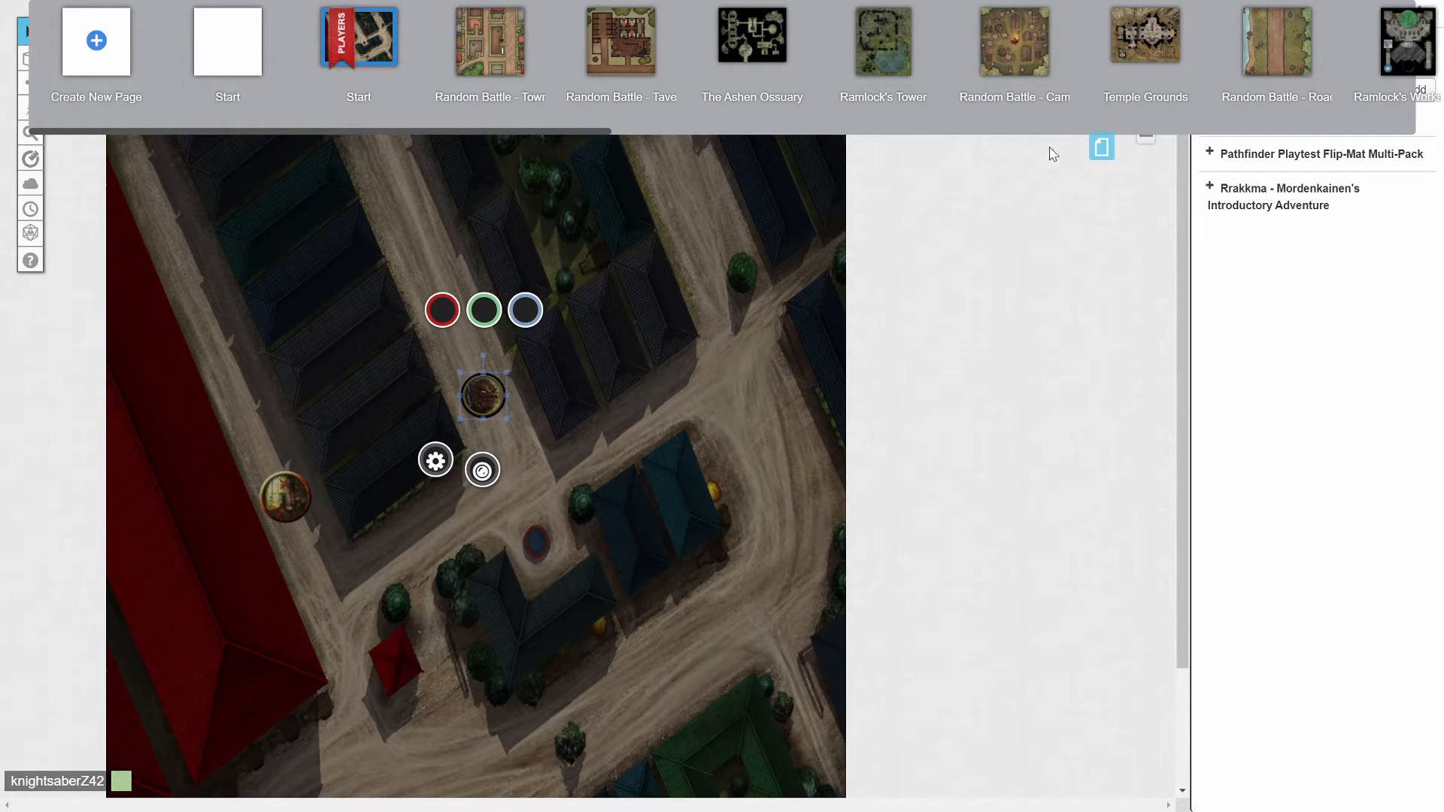
pyautogui.click(1102, 148)
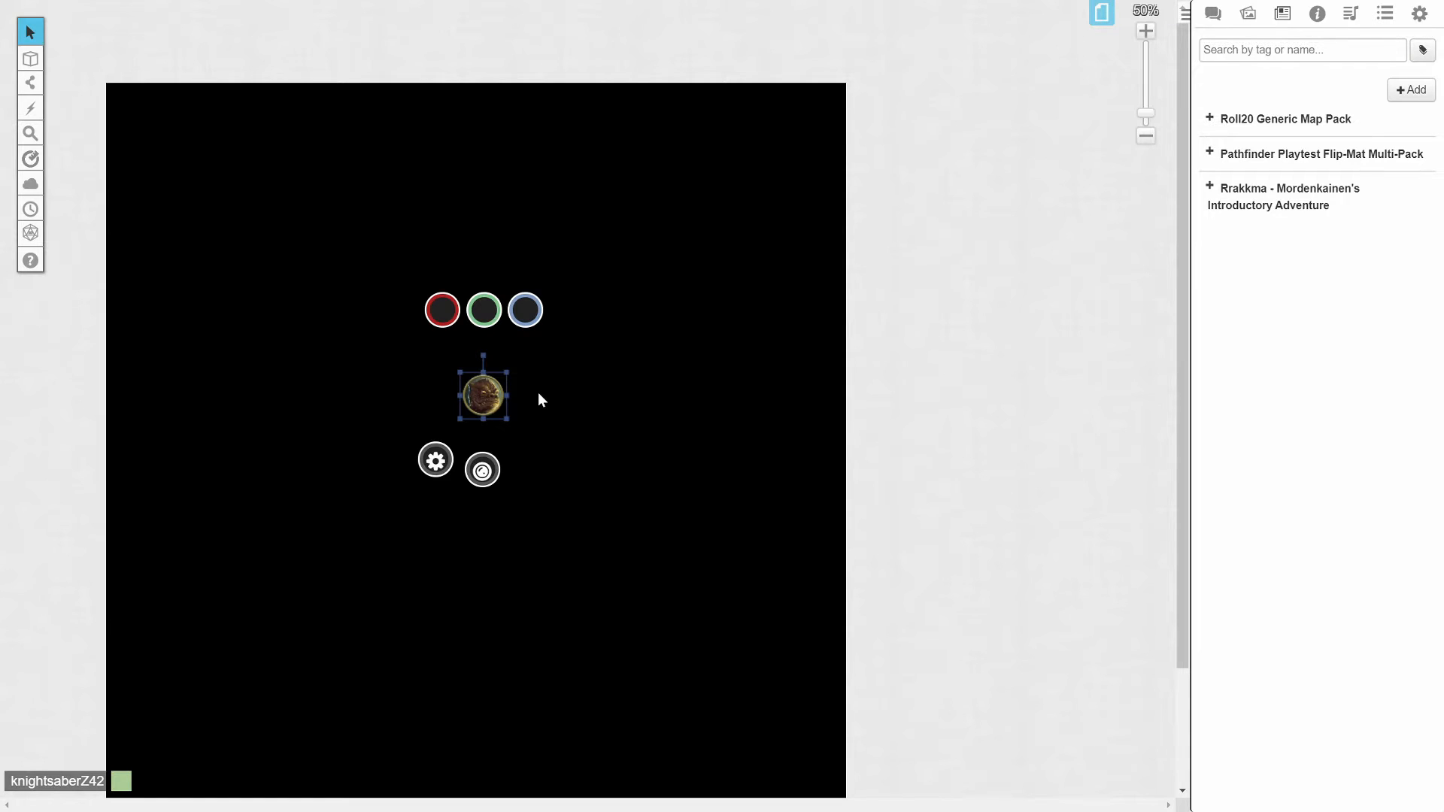
pyautogui.click(538, 392)
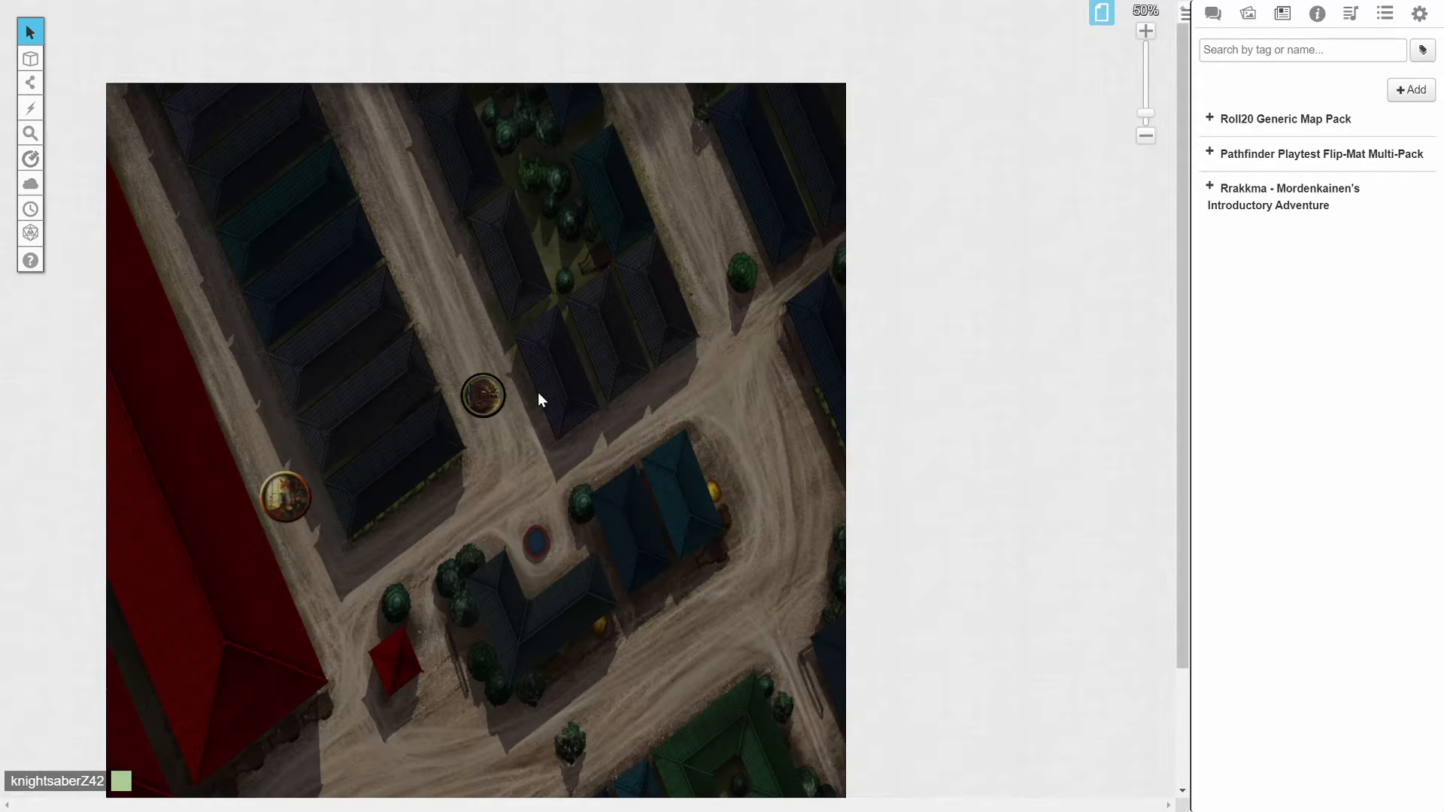
# Step: Turn on Night Vision for the Allip token with a 10 ft distance and move it slightly down its street
pyautogui.doubleClick(487, 396)
pyautogui.click(630, 100)
pyautogui.click(950, 379)
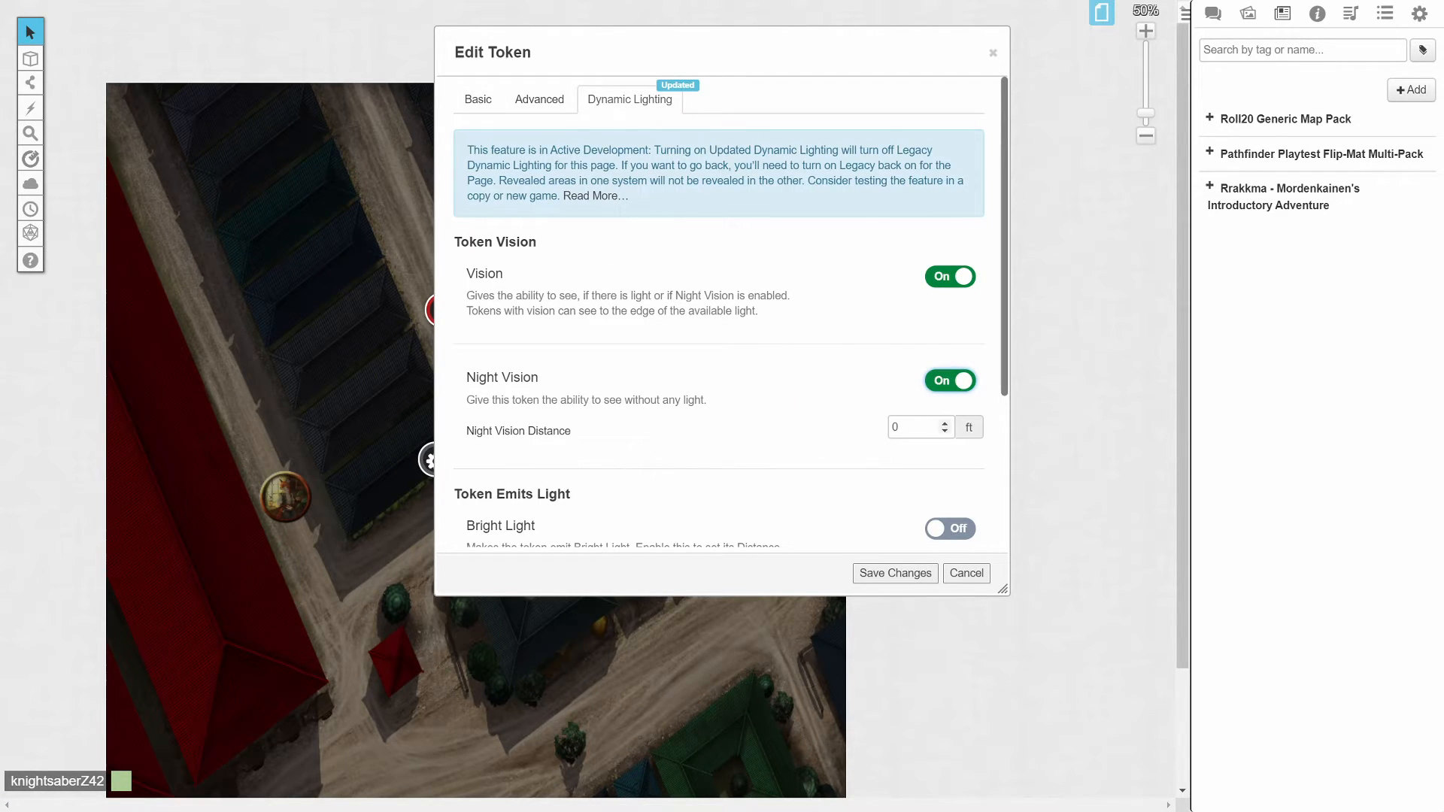
pyautogui.click(945, 424)
pyautogui.click(944, 425)
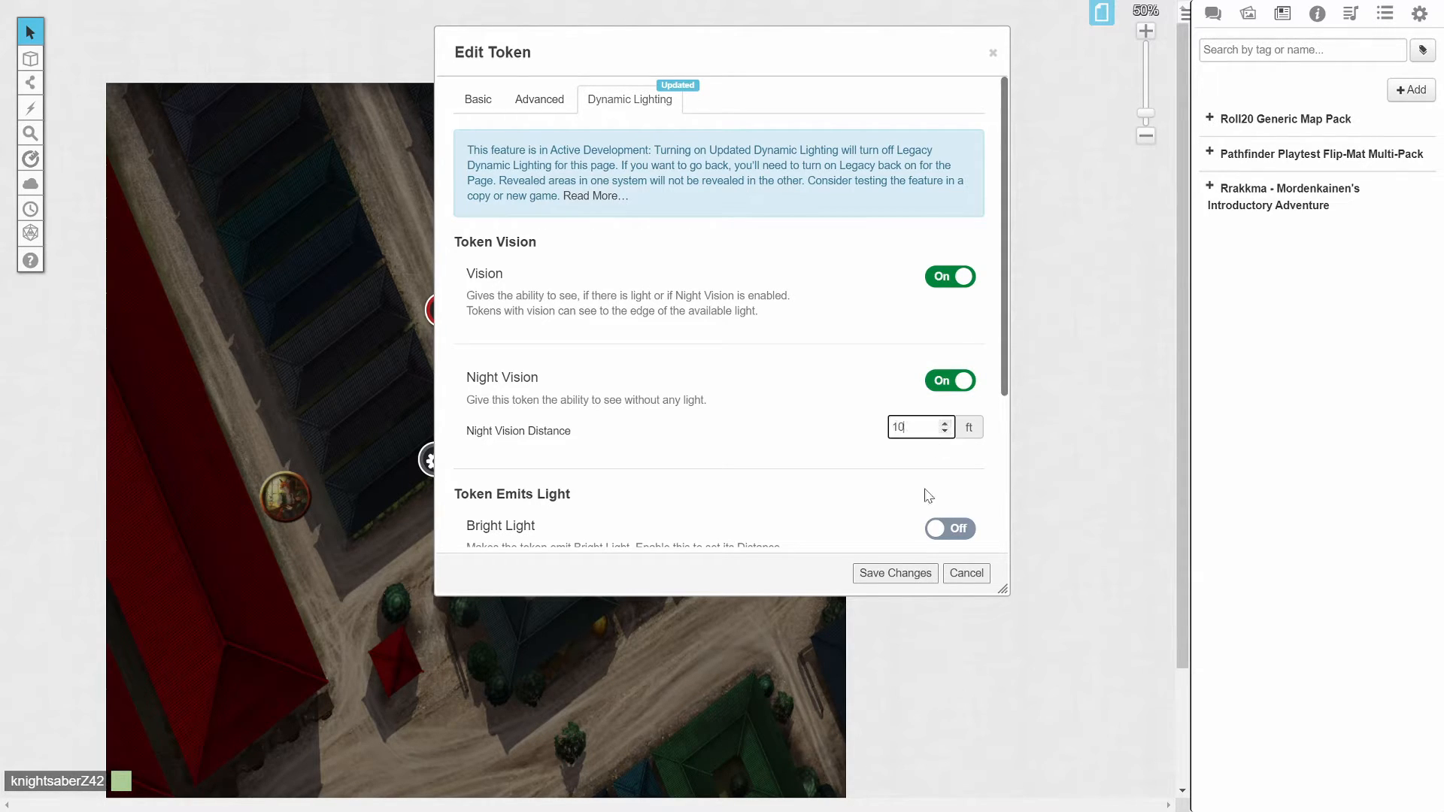
pyautogui.click(906, 574)
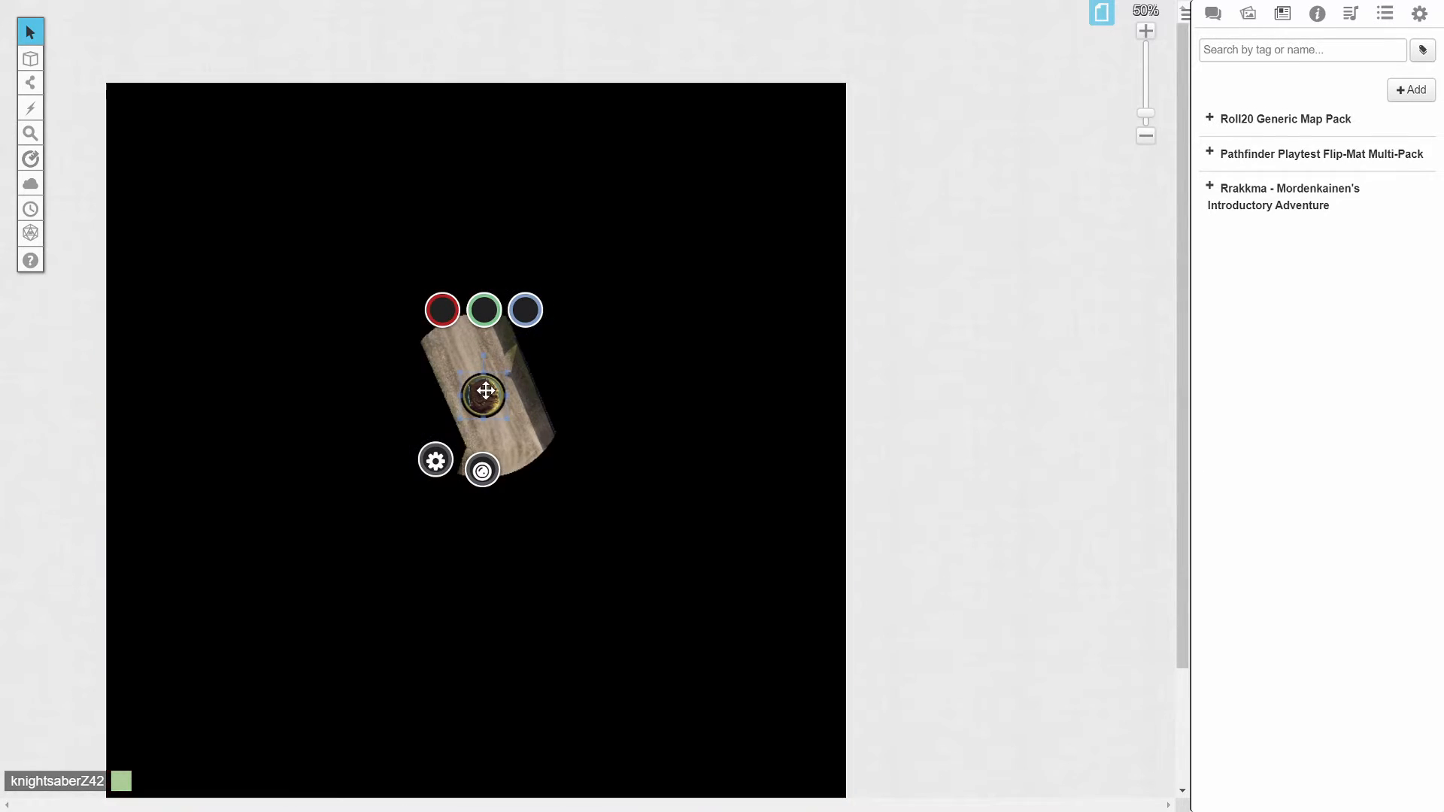
pyautogui.moveTo(485, 391); pyautogui.dragTo(497, 427)
pyautogui.click(529, 404)
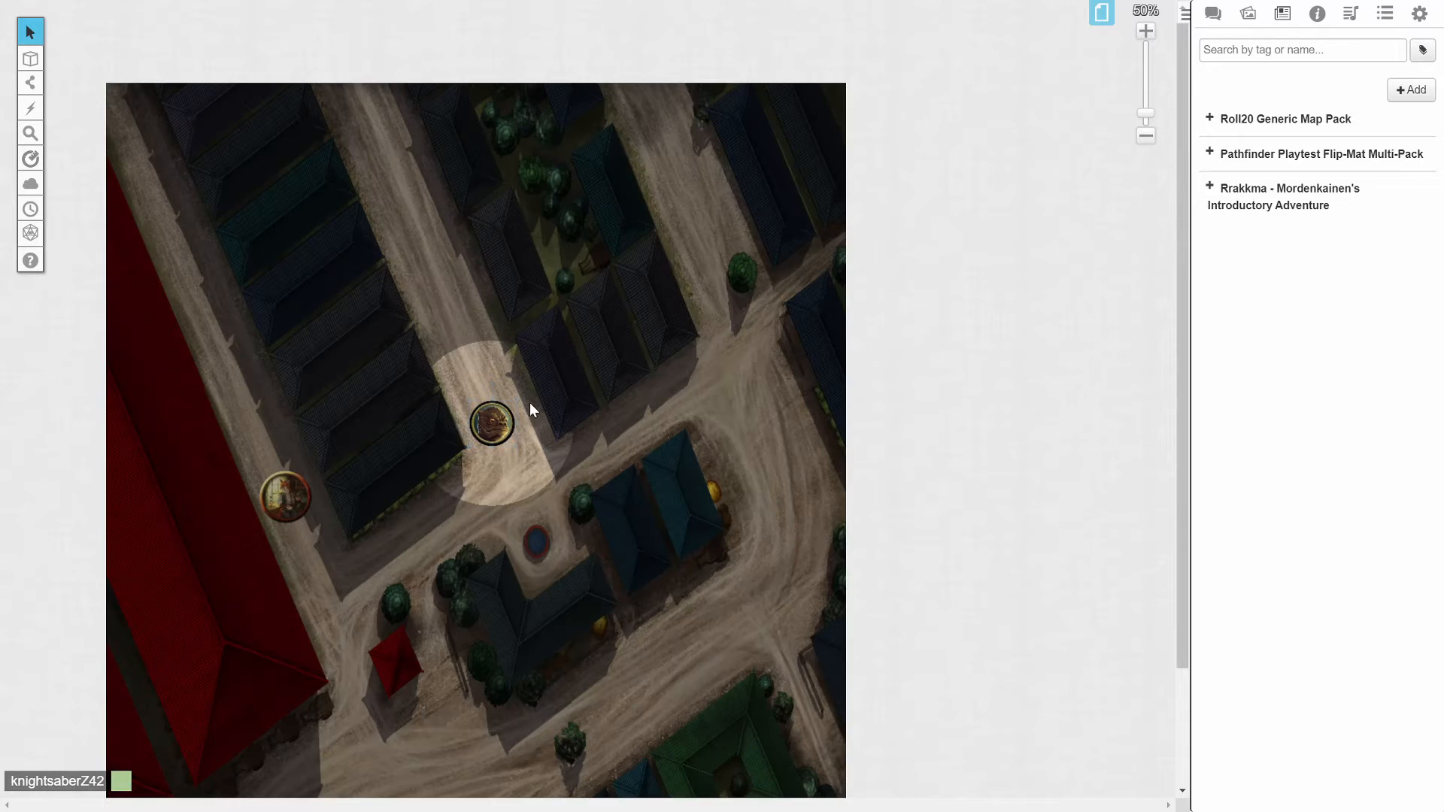
# Step: Replace the Allip token's Night Vision with Bright Light at 20 ft and move it to the mouth of its street
pyautogui.doubleClick(490, 421)
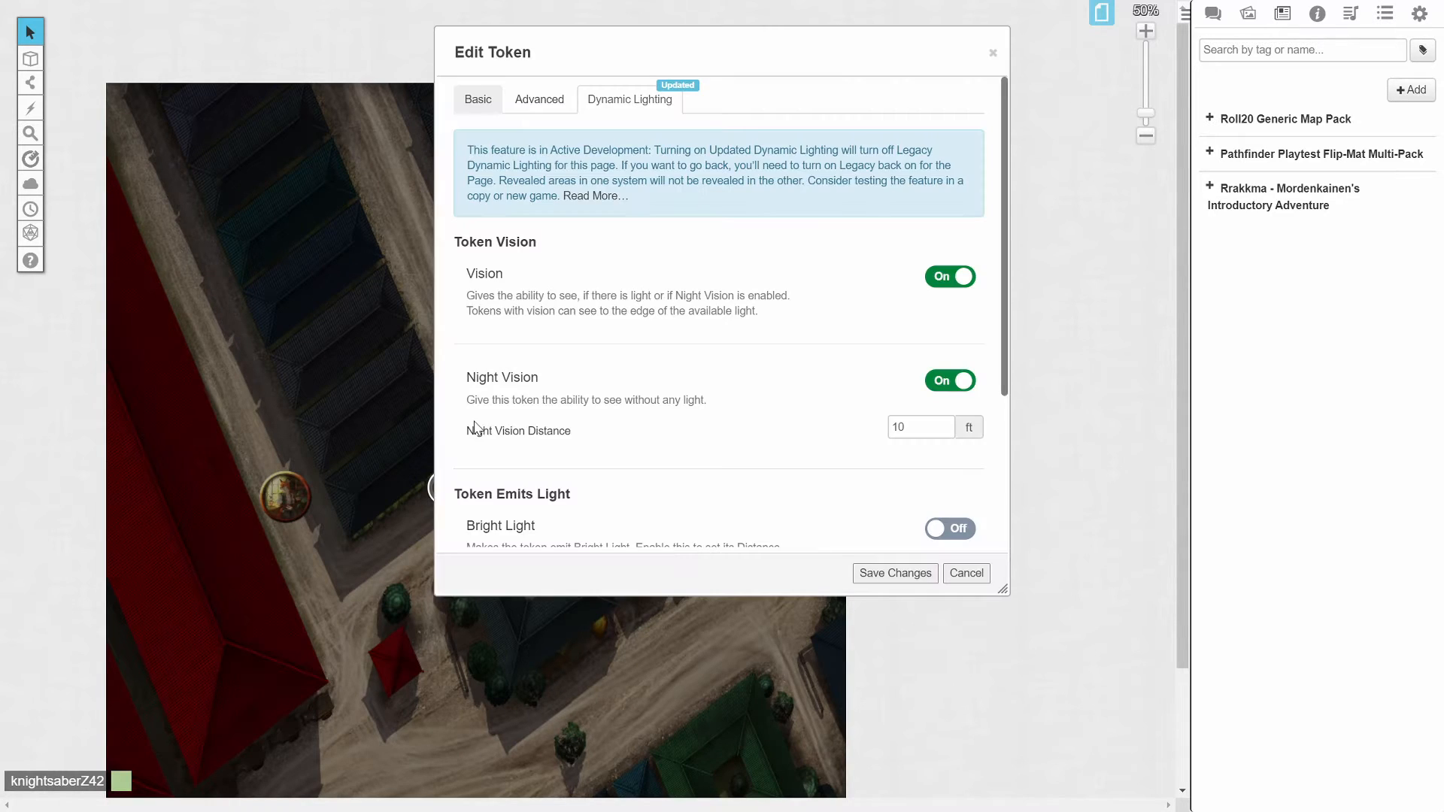
pyautogui.click(932, 378)
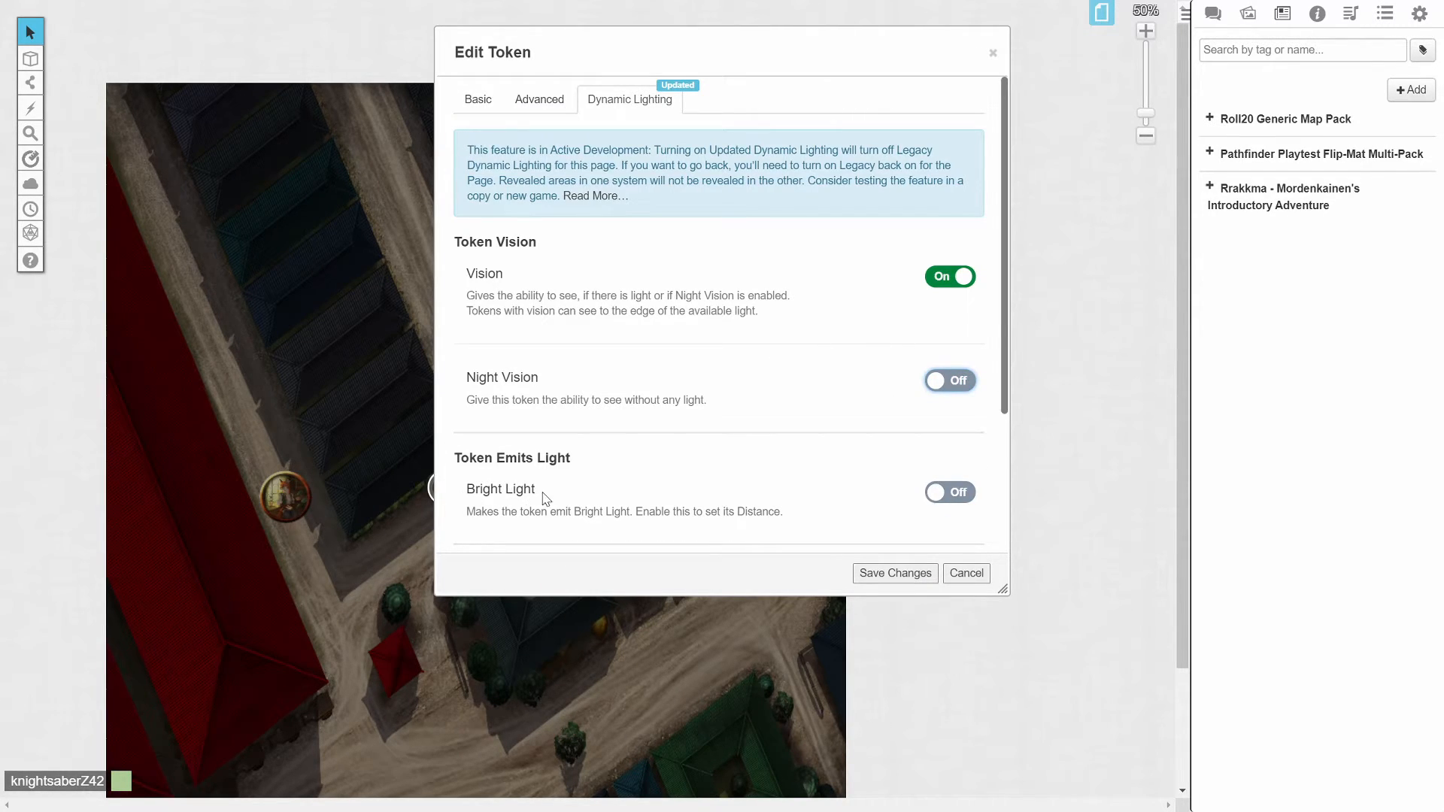
pyautogui.click(941, 492)
pyautogui.scroll(-2, 802, 458)
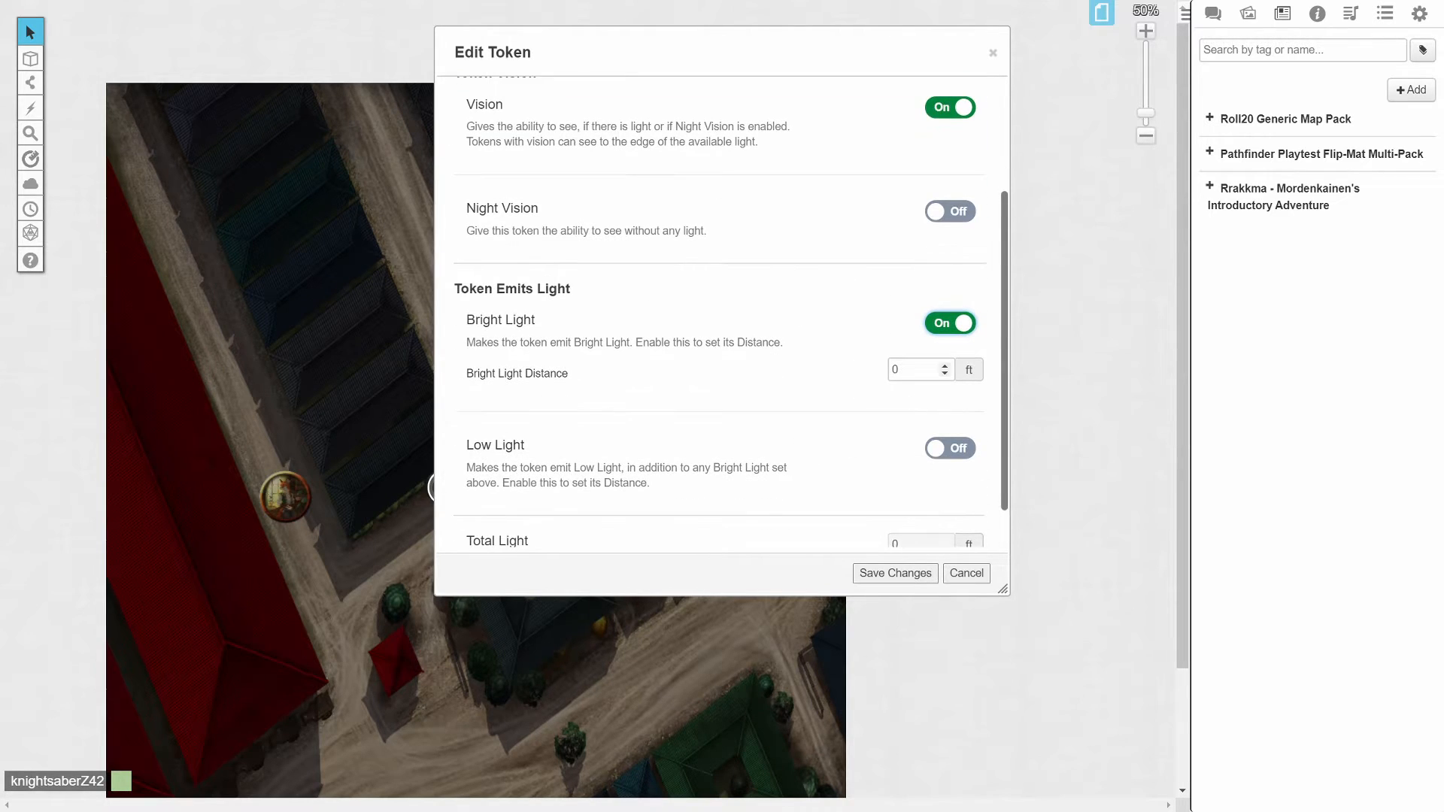
pyautogui.tripleClick(944, 367)
pyautogui.tripleClick(943, 367)
pyautogui.tripleClick(943, 368)
pyautogui.tripleClick(944, 369)
pyautogui.doubleClick(944, 369)
pyautogui.doubleClick(943, 369)
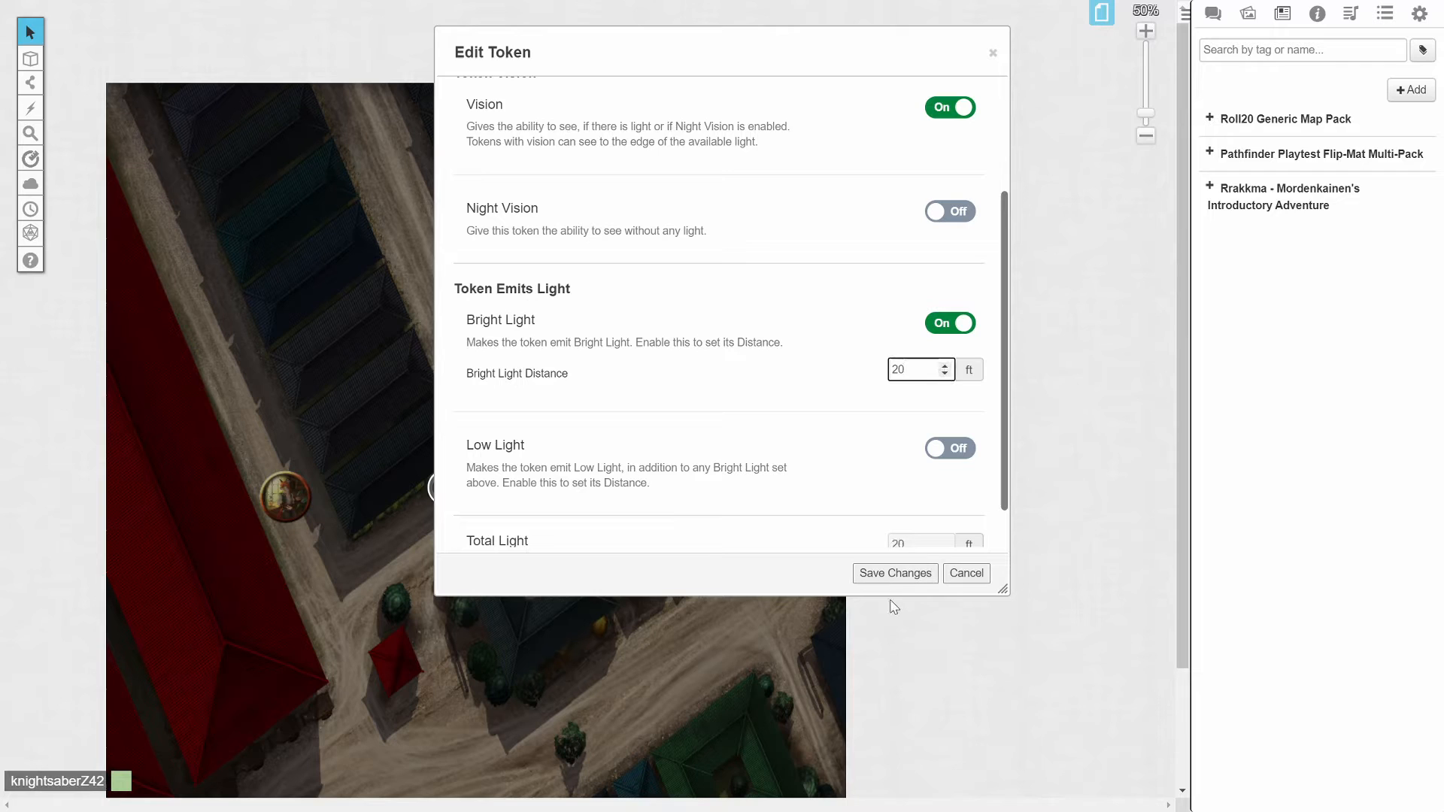
pyautogui.click(889, 573)
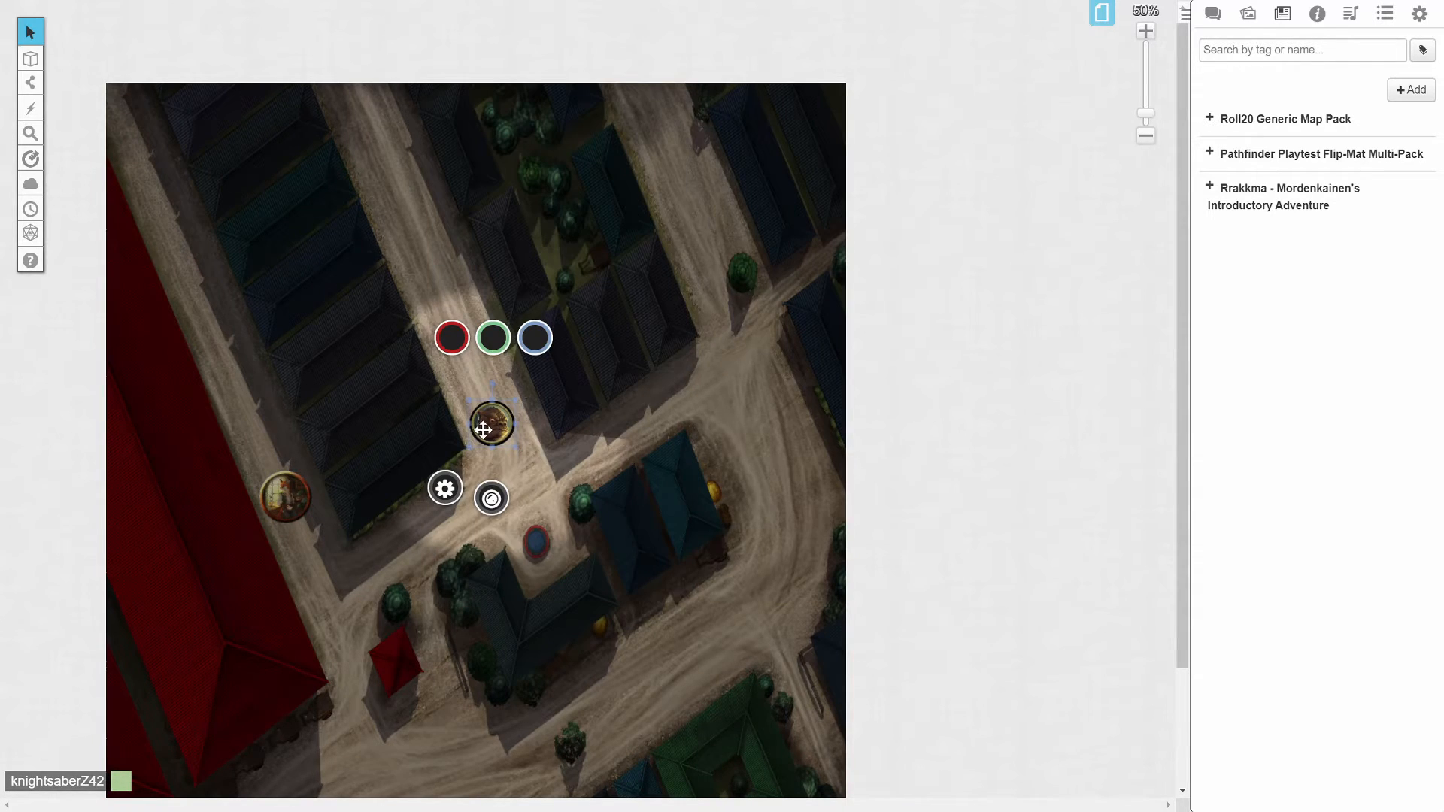
pyautogui.moveTo(484, 430); pyautogui.dragTo(503, 446)
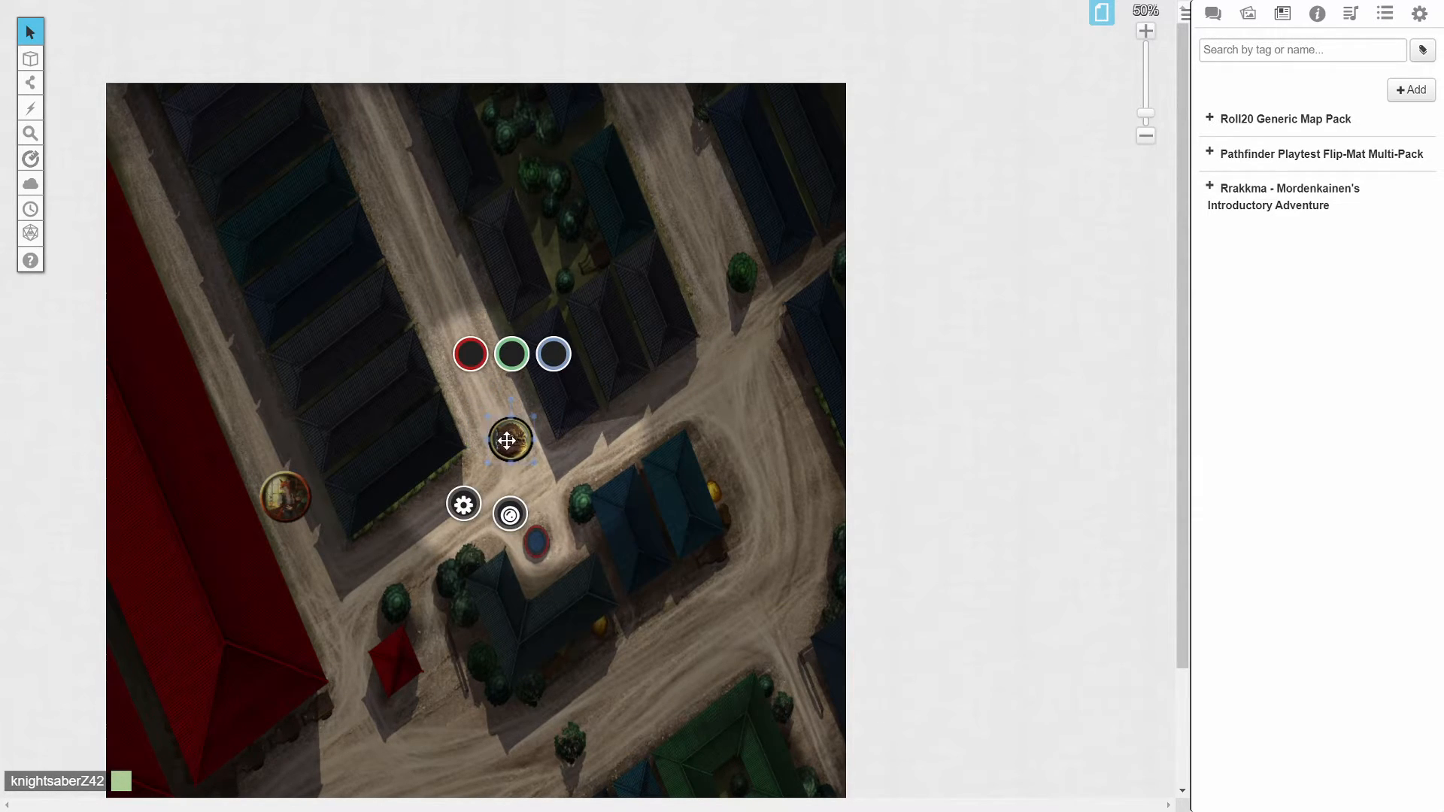
# Step: Set the token beside the large red building to represent Eidolon and turn on its Vision
pyautogui.click(288, 502)
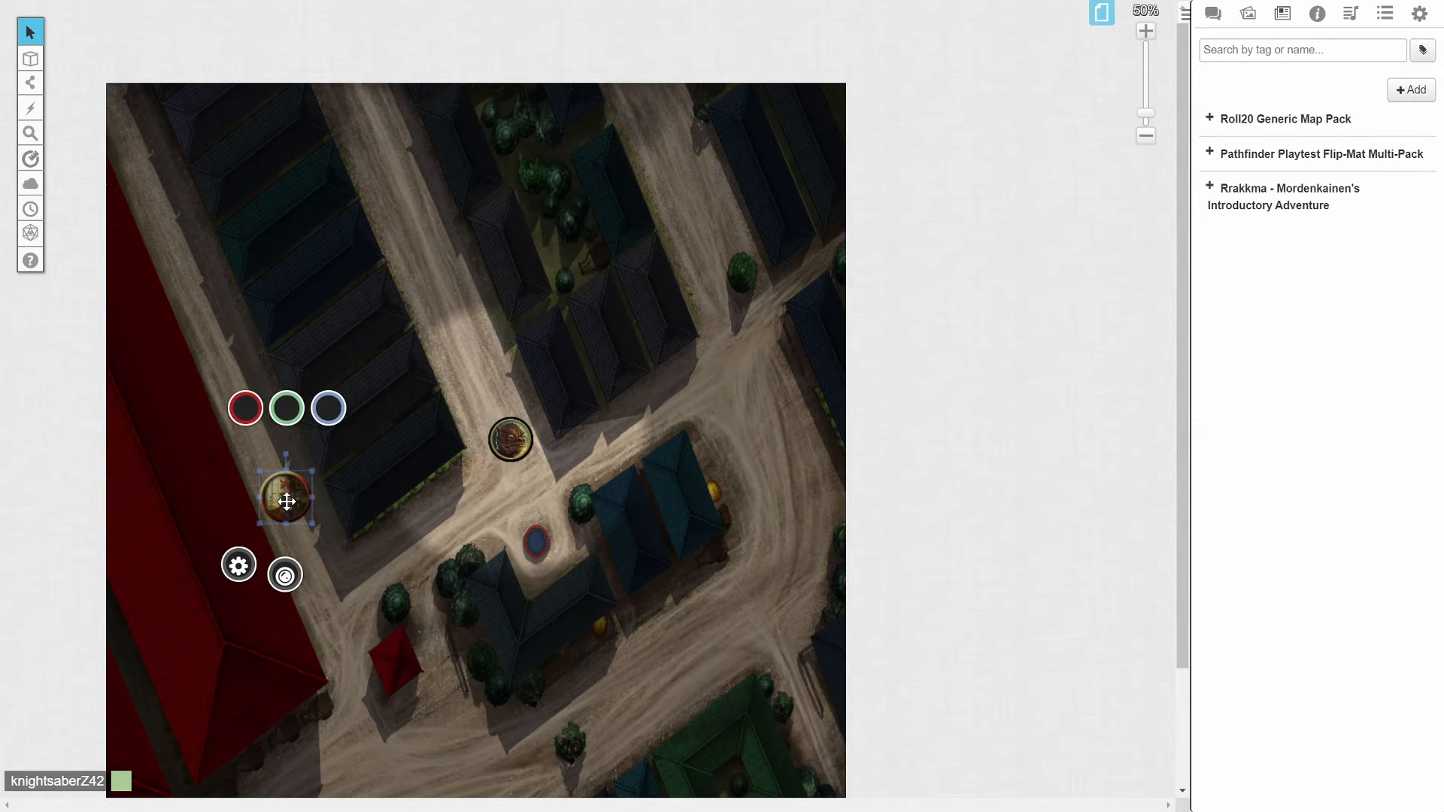
pyautogui.rightClick(287, 501)
pyautogui.doubleClick(287, 501)
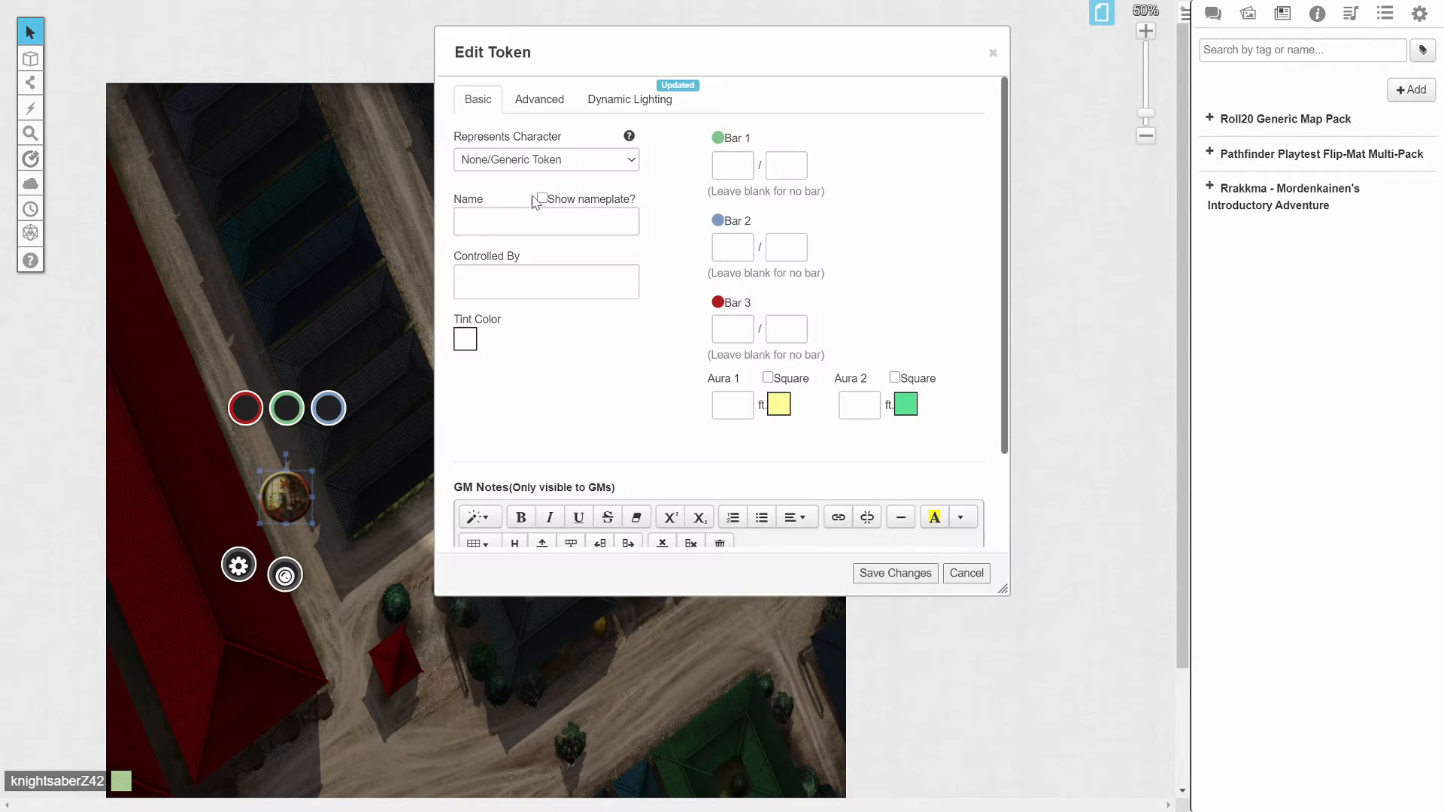
pyautogui.click(543, 160)
pyautogui.click(489, 234)
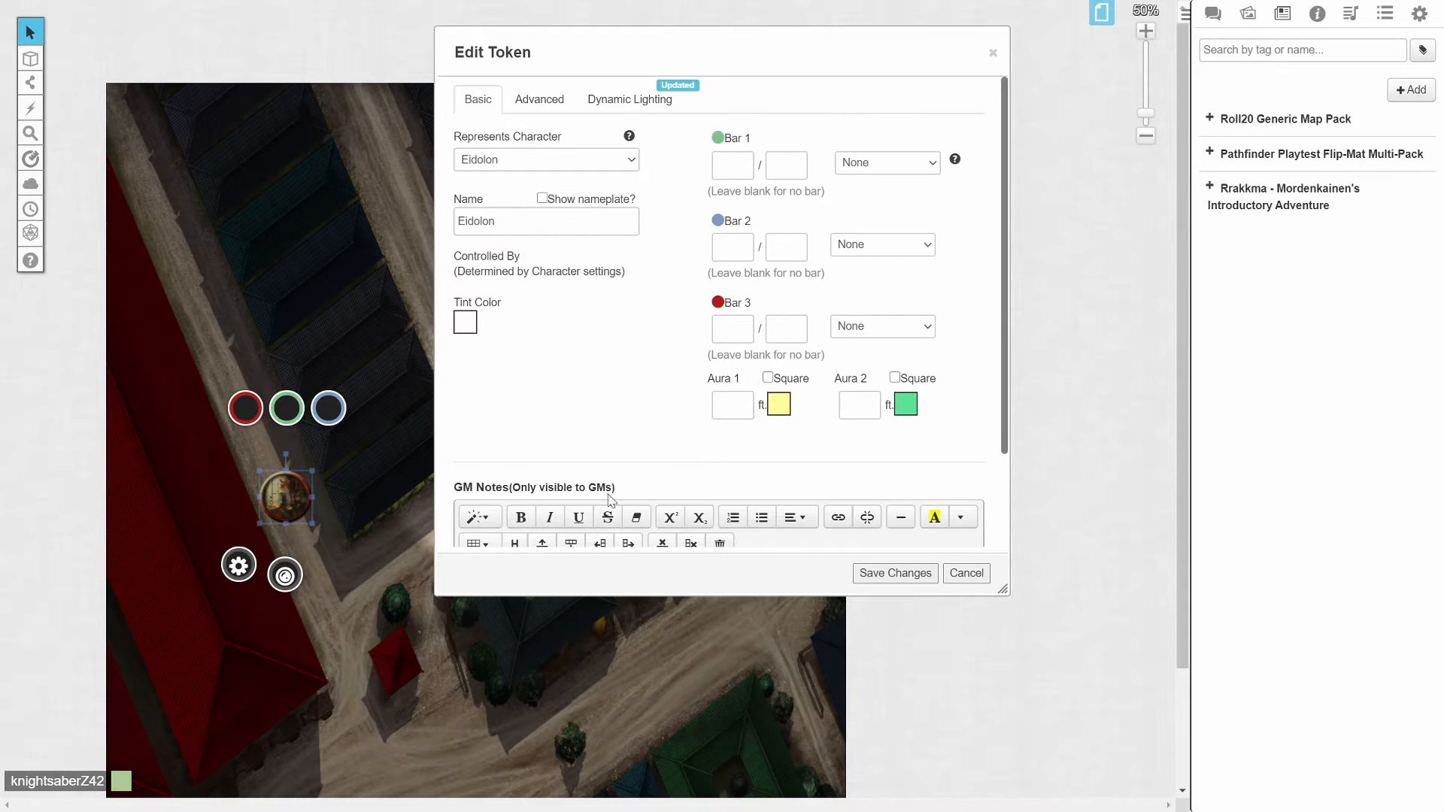
pyautogui.click(630, 99)
pyautogui.click(949, 276)
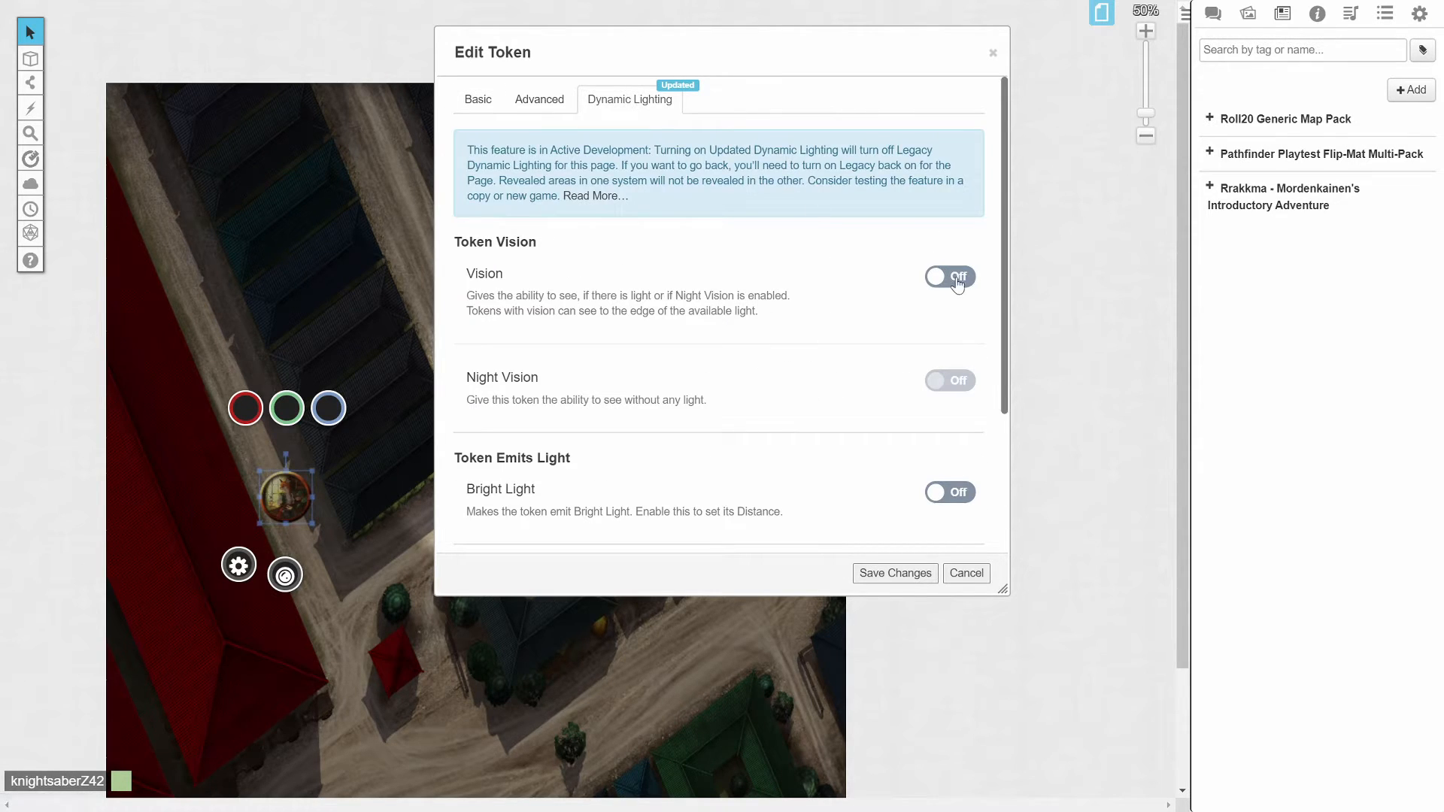
pyautogui.click(893, 576)
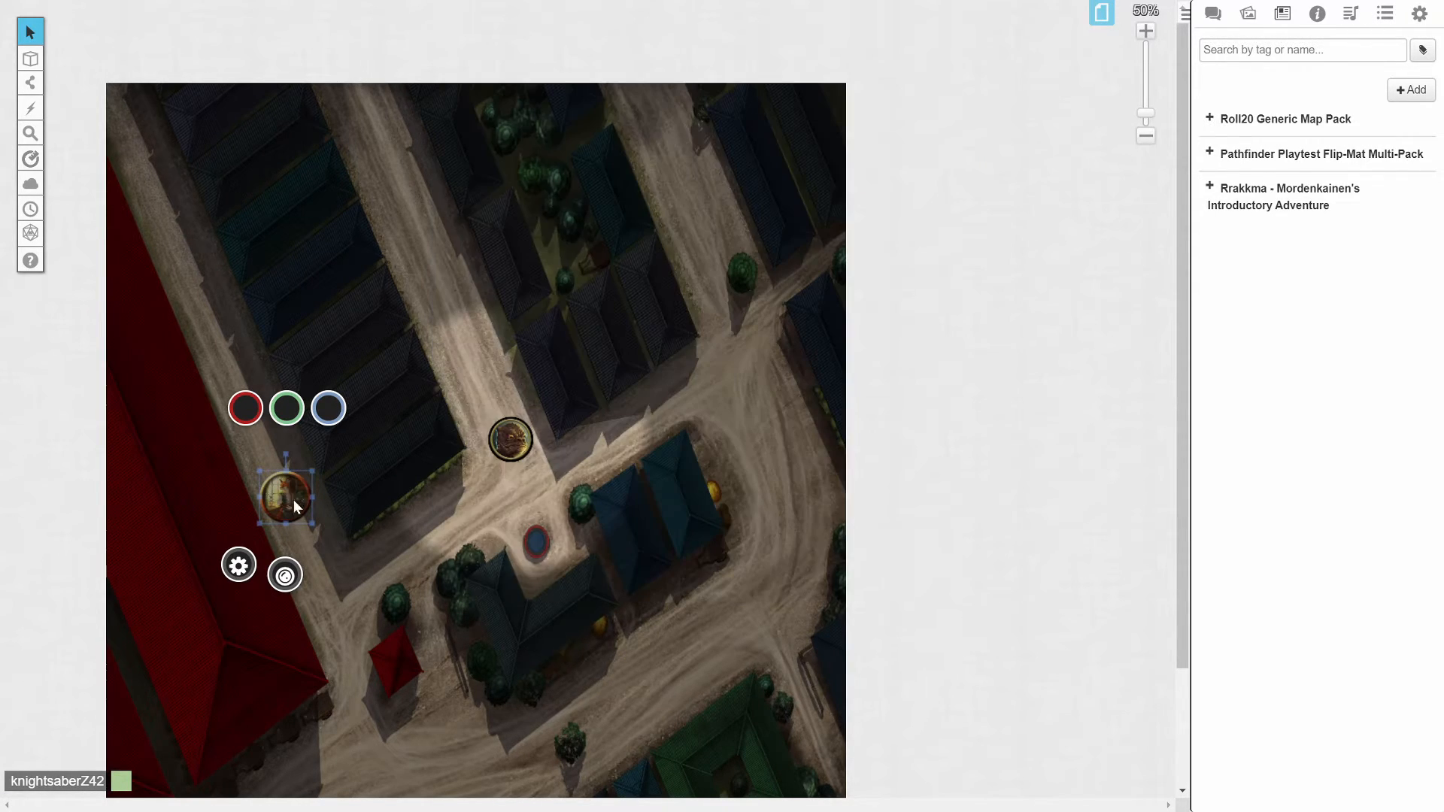
# Step: Move the Eidolon token down its street and over near the Allip token while previewing its line of sight
pyautogui.moveTo(293, 501); pyautogui.dragTo(318, 563)
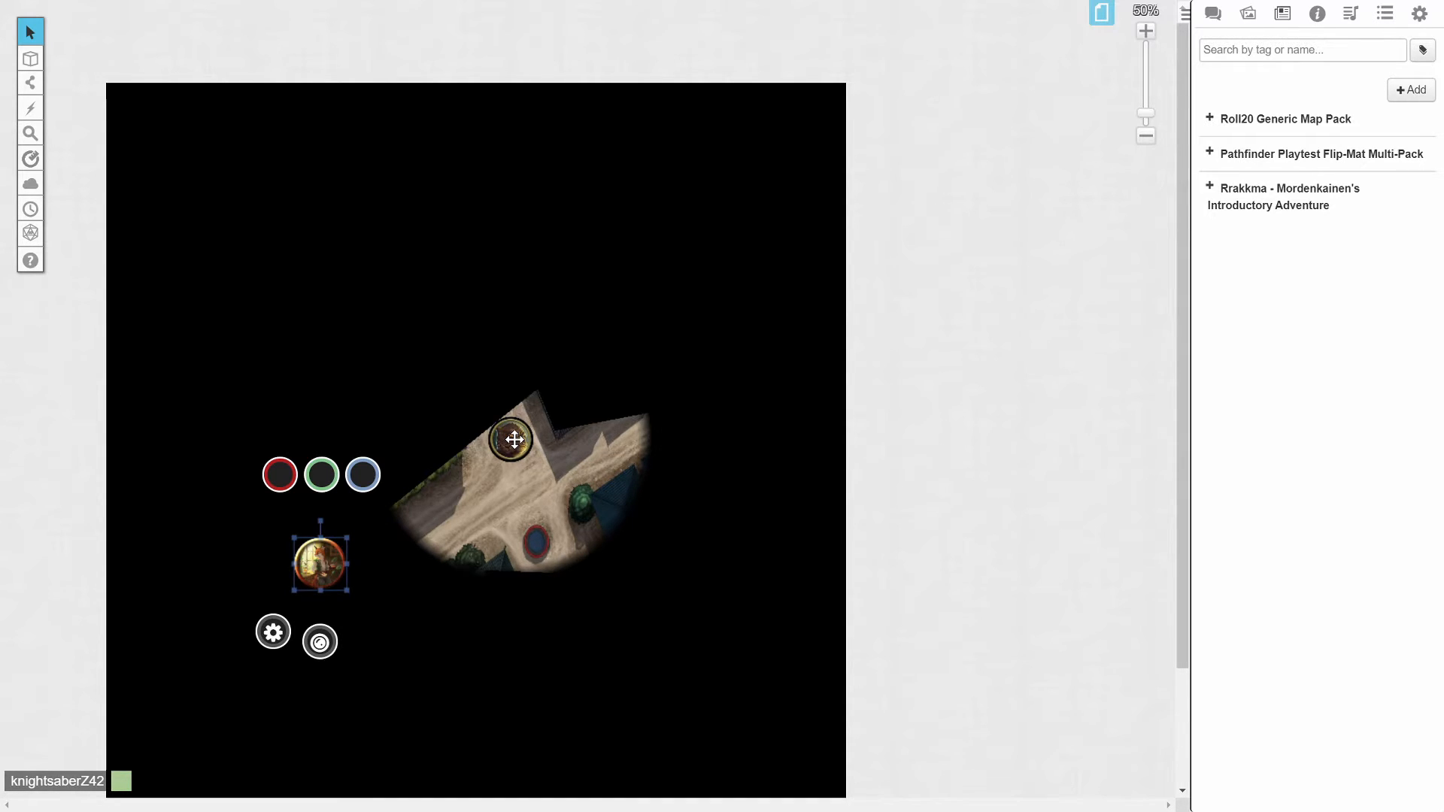
pyautogui.moveTo(317, 570); pyautogui.dragTo(442, 524)
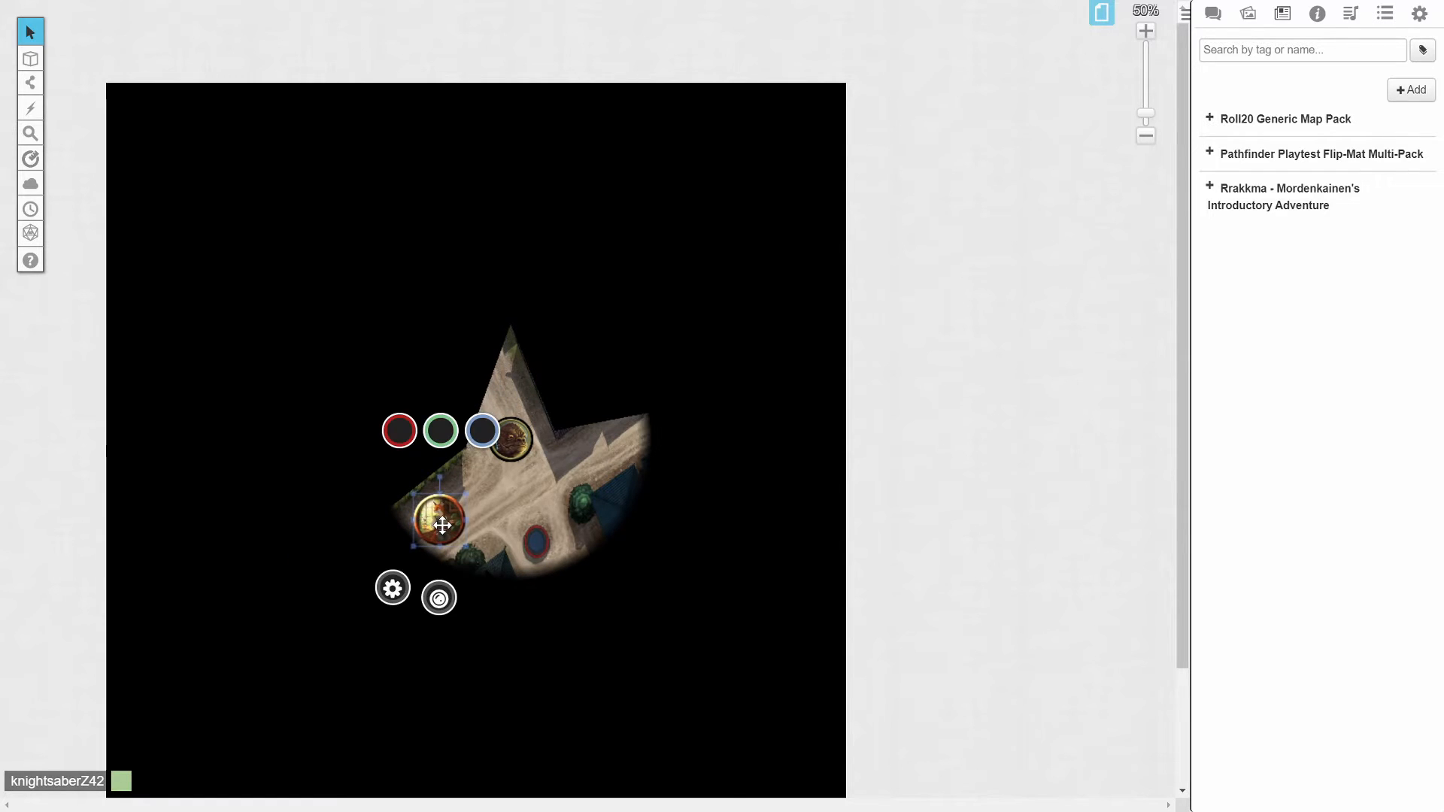
# Step: Deselect the Eidolon token and open the Random Battle town page
pyautogui.click(776, 429)
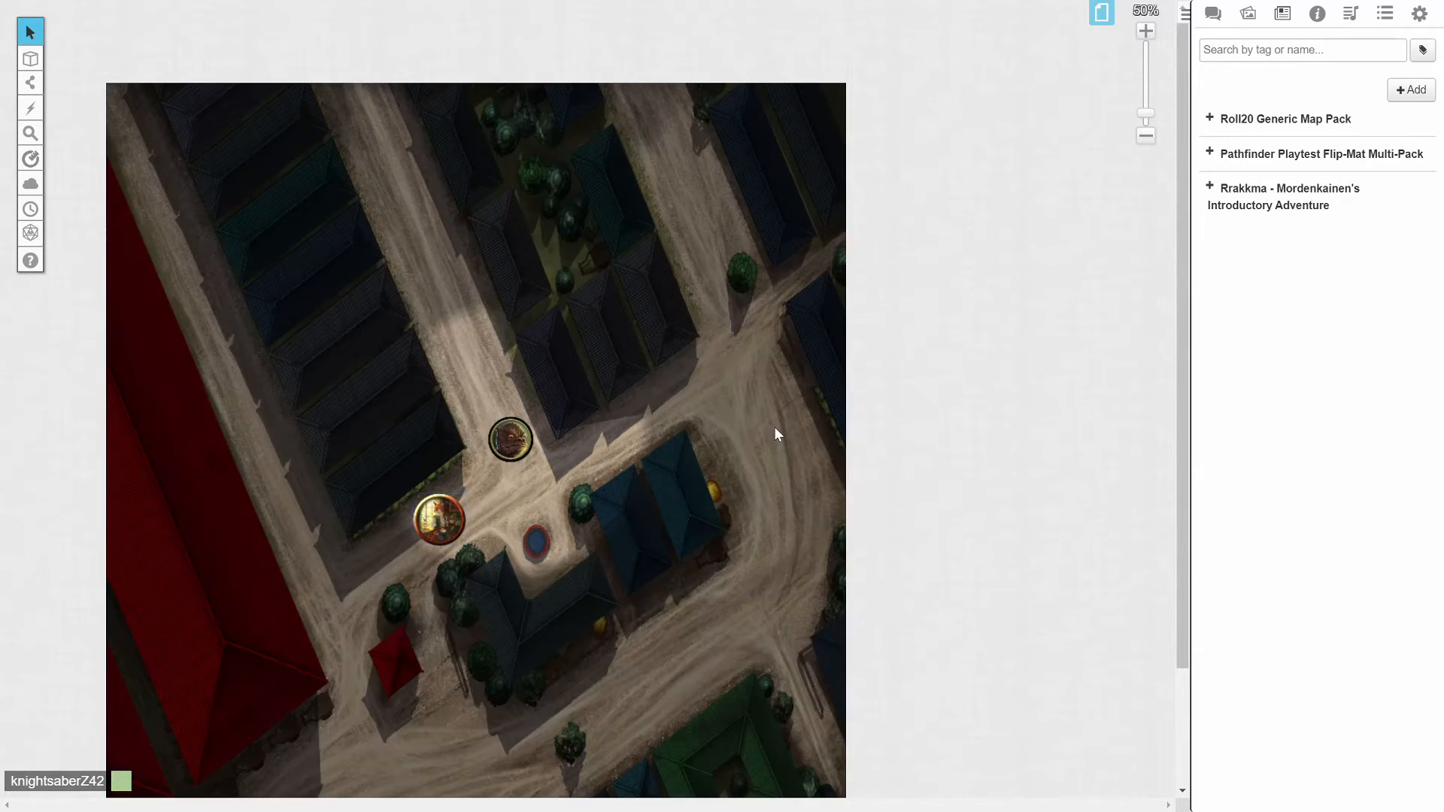
pyautogui.click(1103, 12)
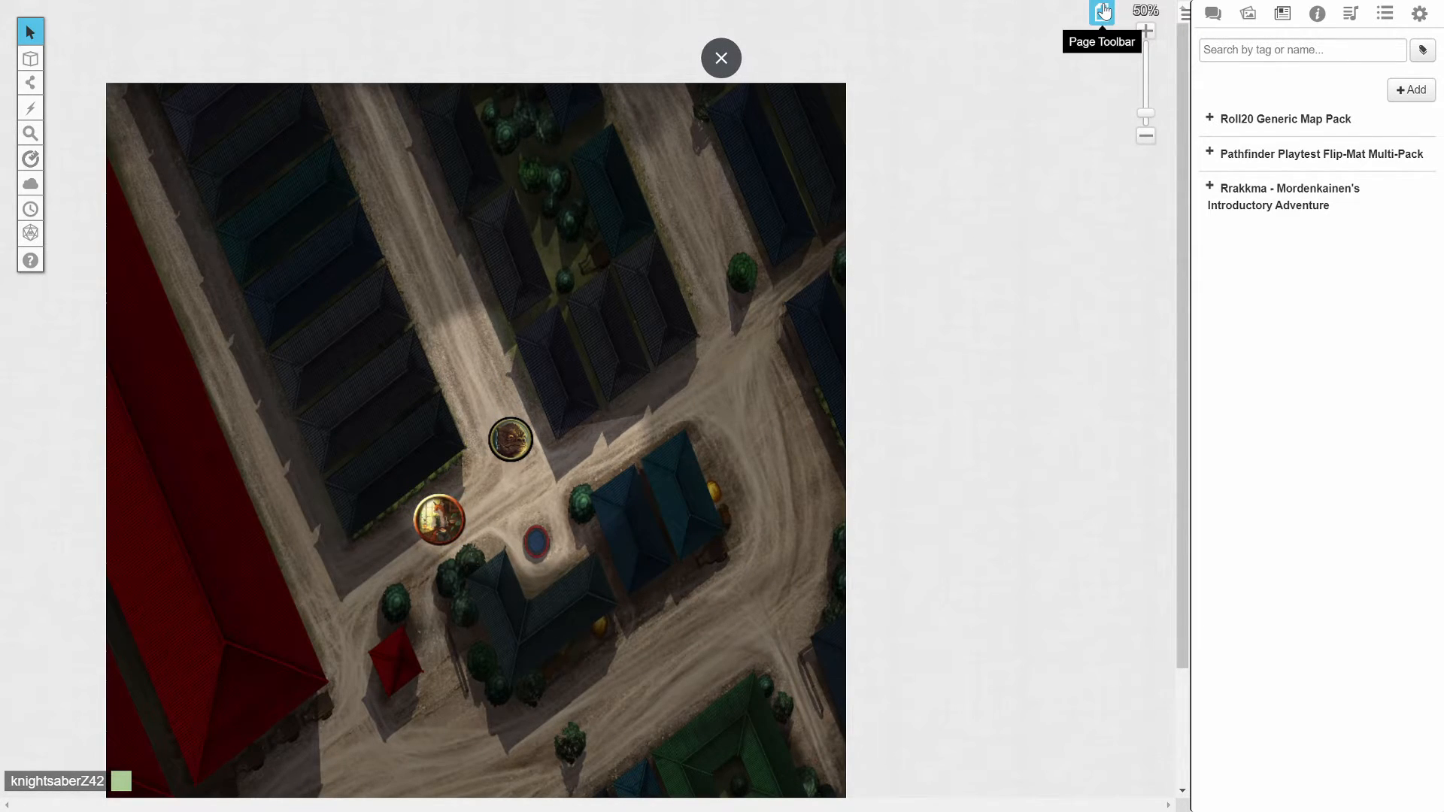
pyautogui.click(1102, 12)
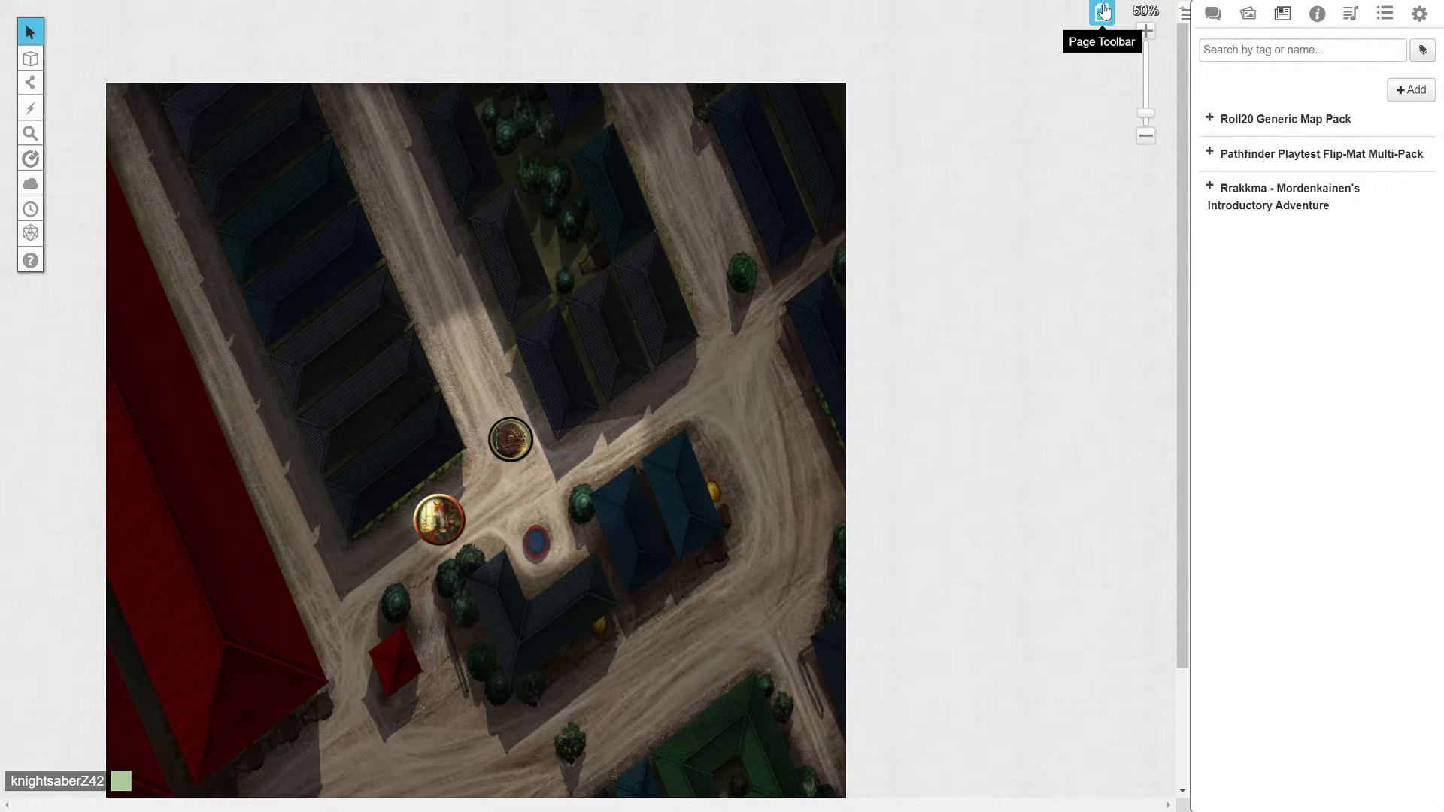
pyautogui.click(1102, 12)
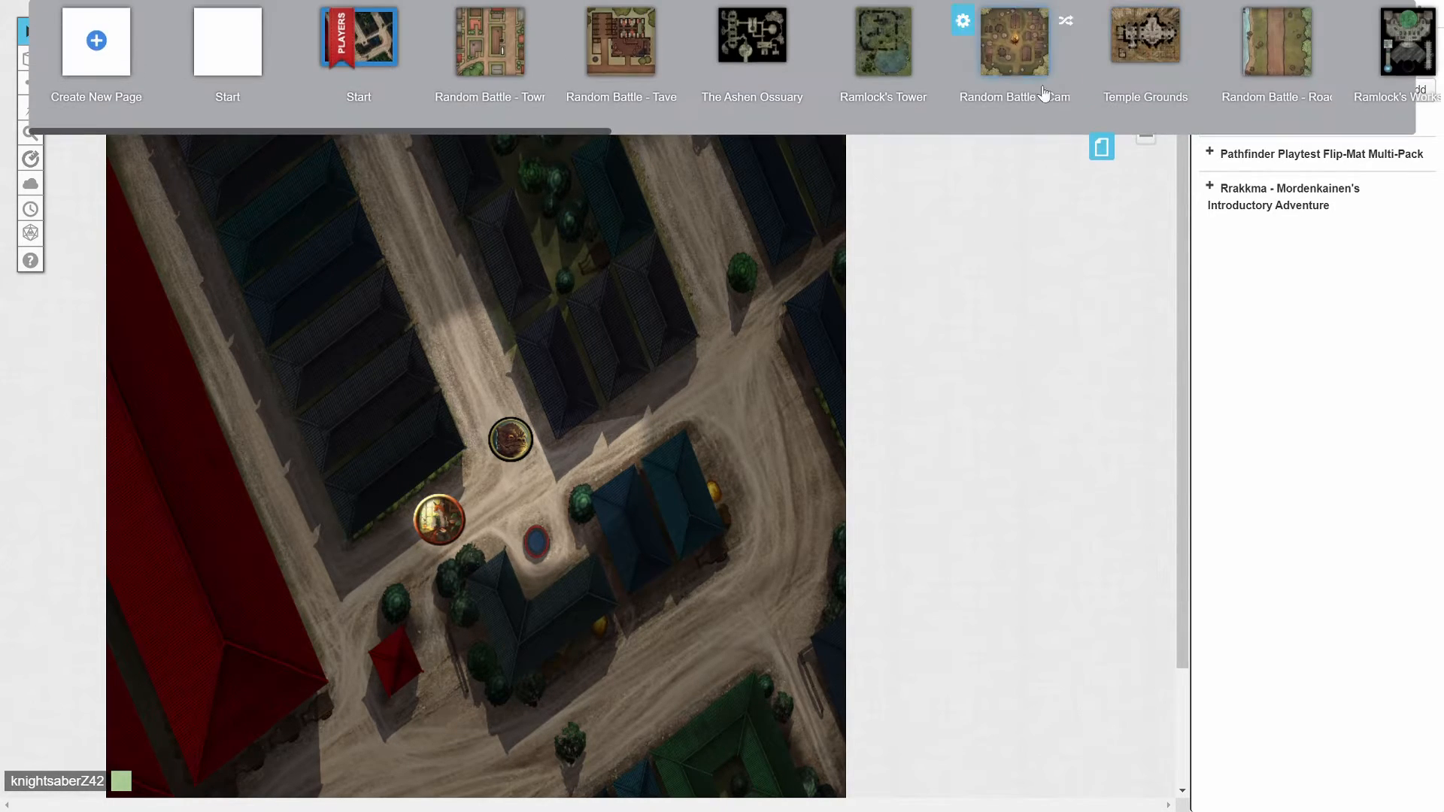
pyautogui.moveTo(468, 87)
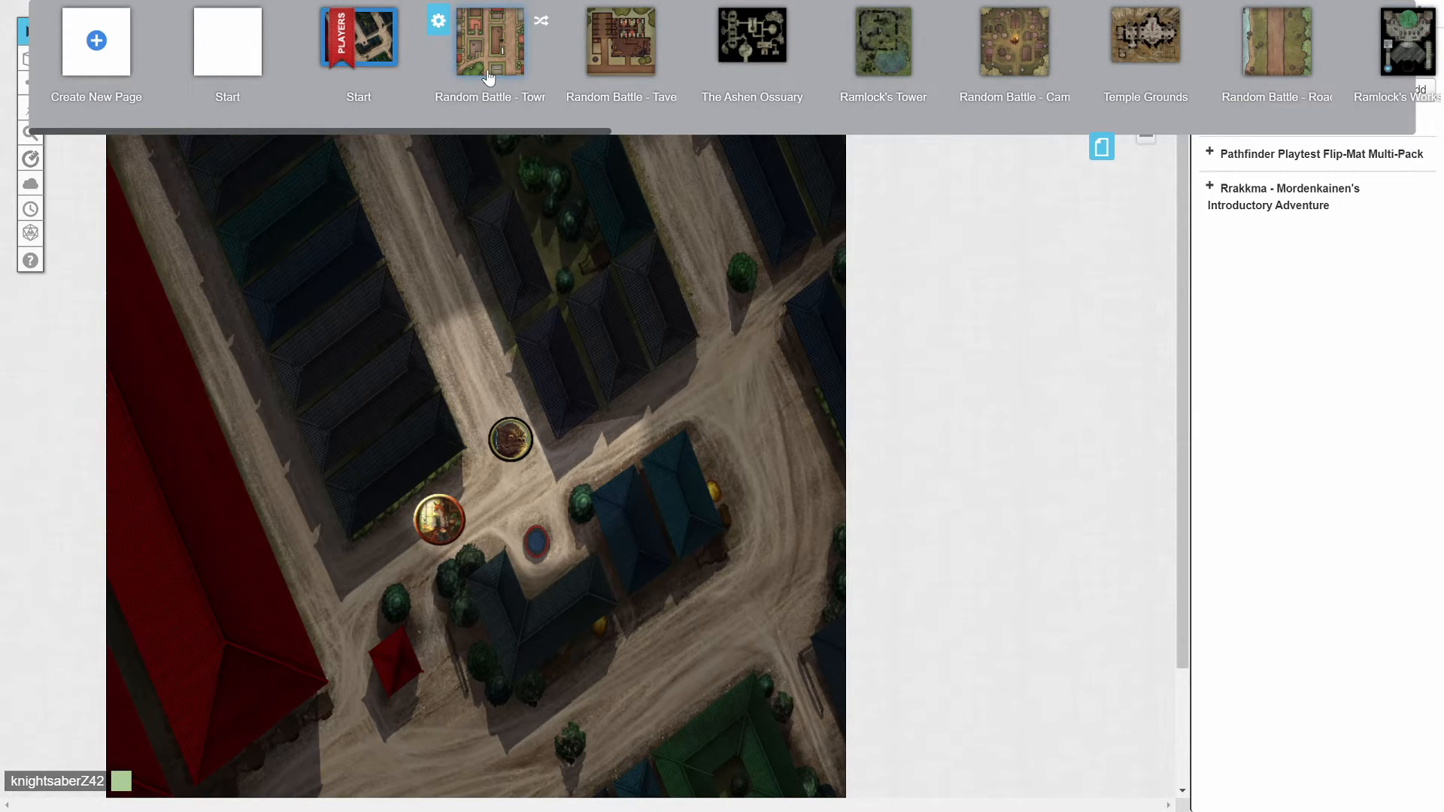
pyautogui.moveTo(495, 131); pyautogui.dragTo(573, 134)
pyautogui.click(302, 46)
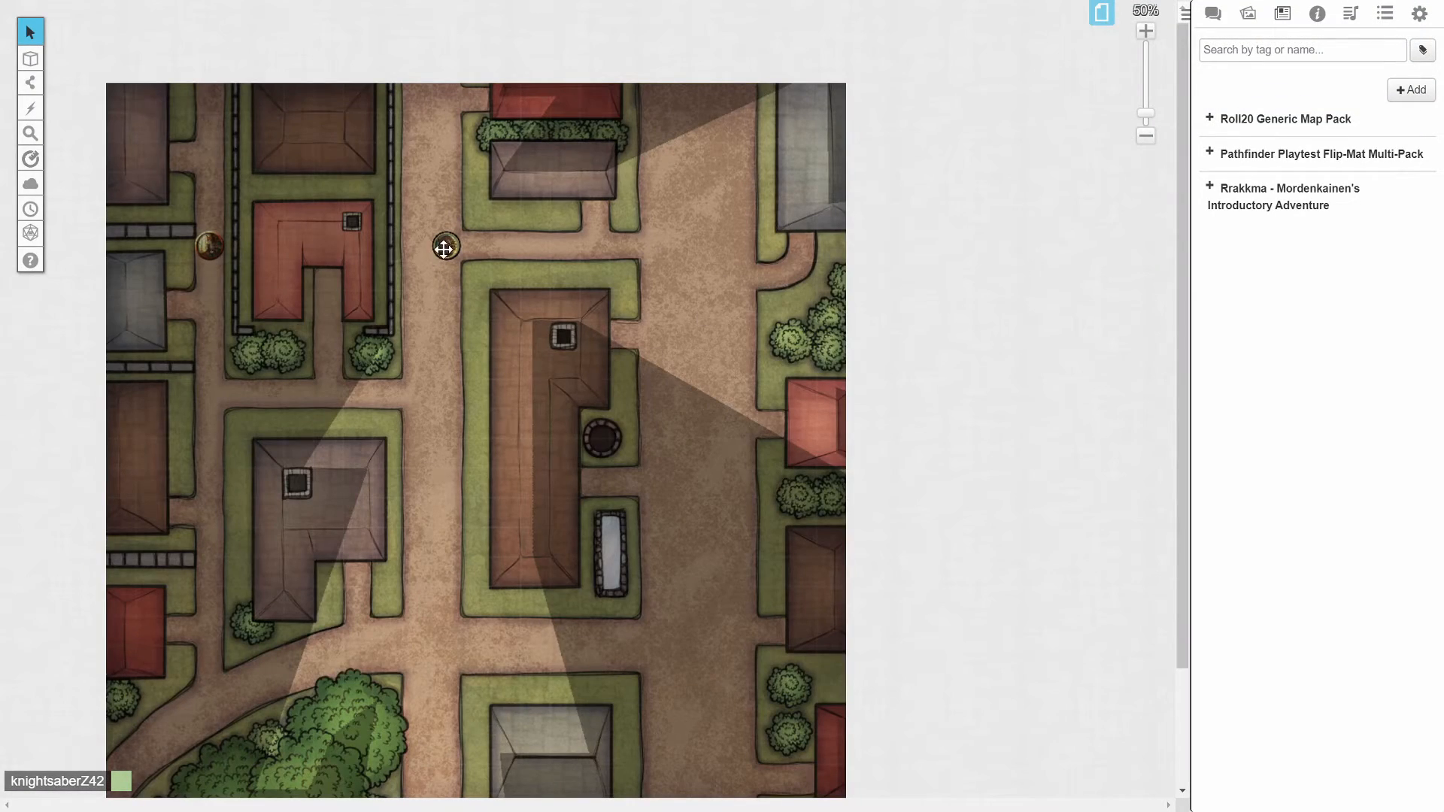
# Step: Move the token on the central street beside the red building's wall, then review its vision and light settings and save
pyautogui.moveTo(444, 249); pyautogui.dragTo(417, 254)
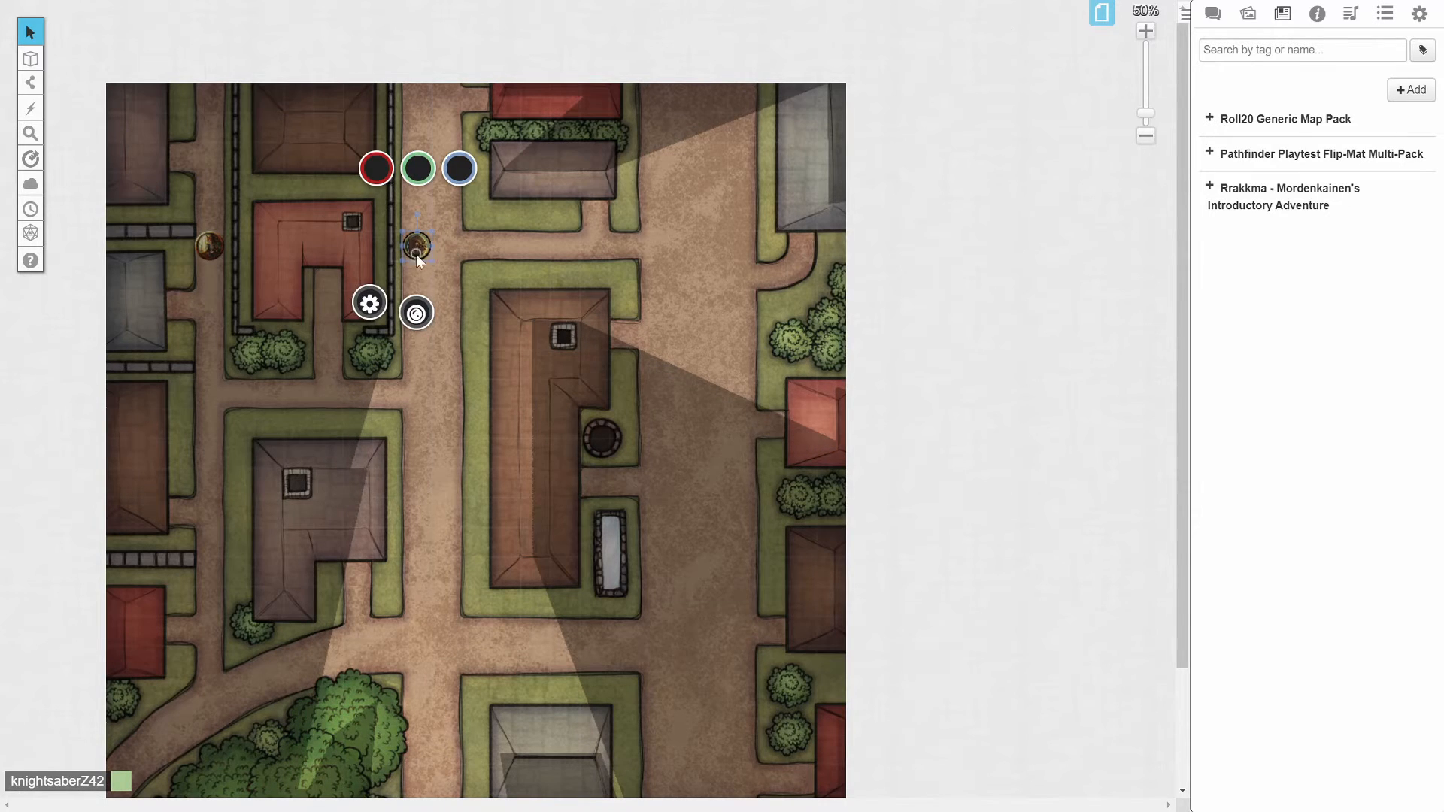
pyautogui.doubleClick(416, 253)
pyautogui.scroll(-3, 907, 468)
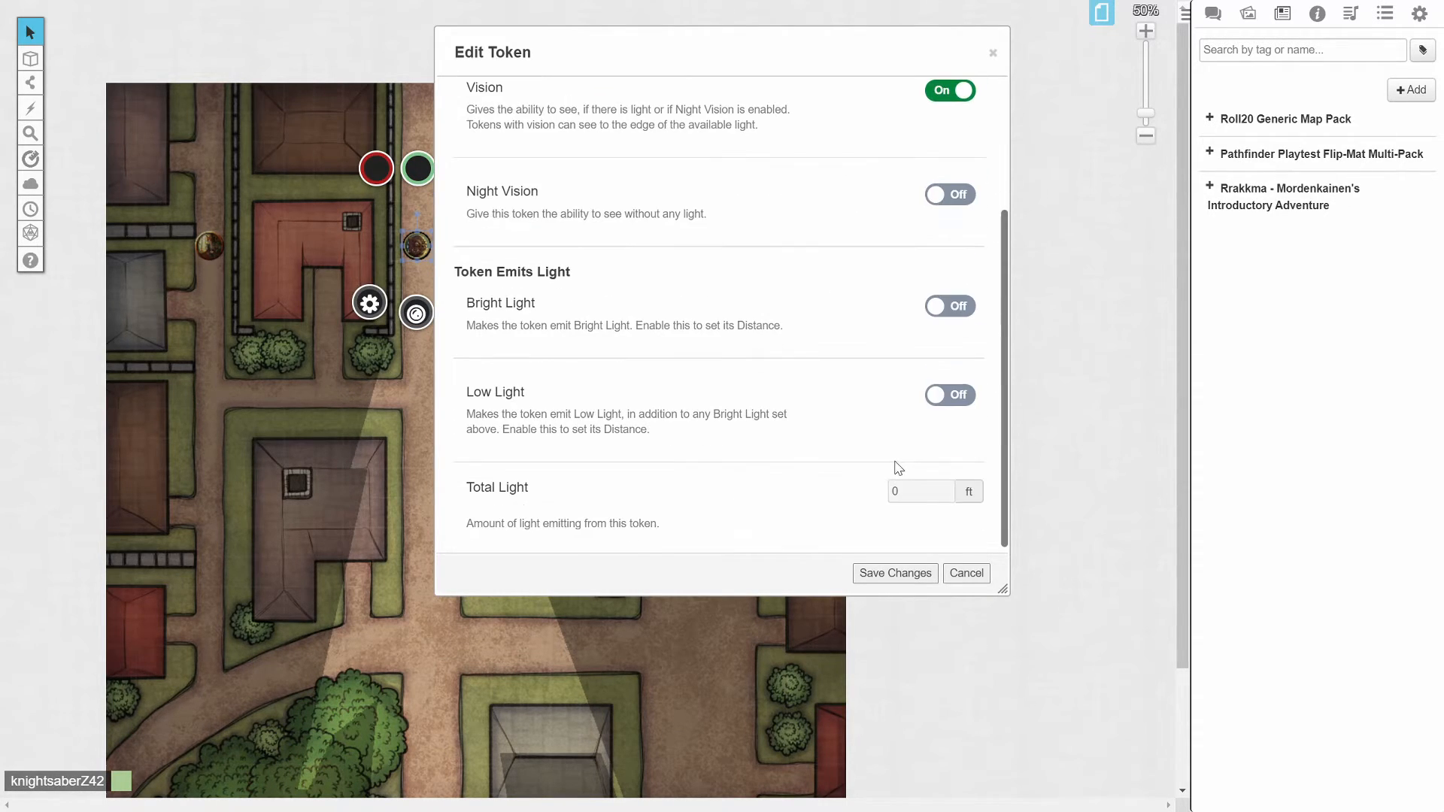
pyautogui.click(897, 573)
pyautogui.click(540, 281)
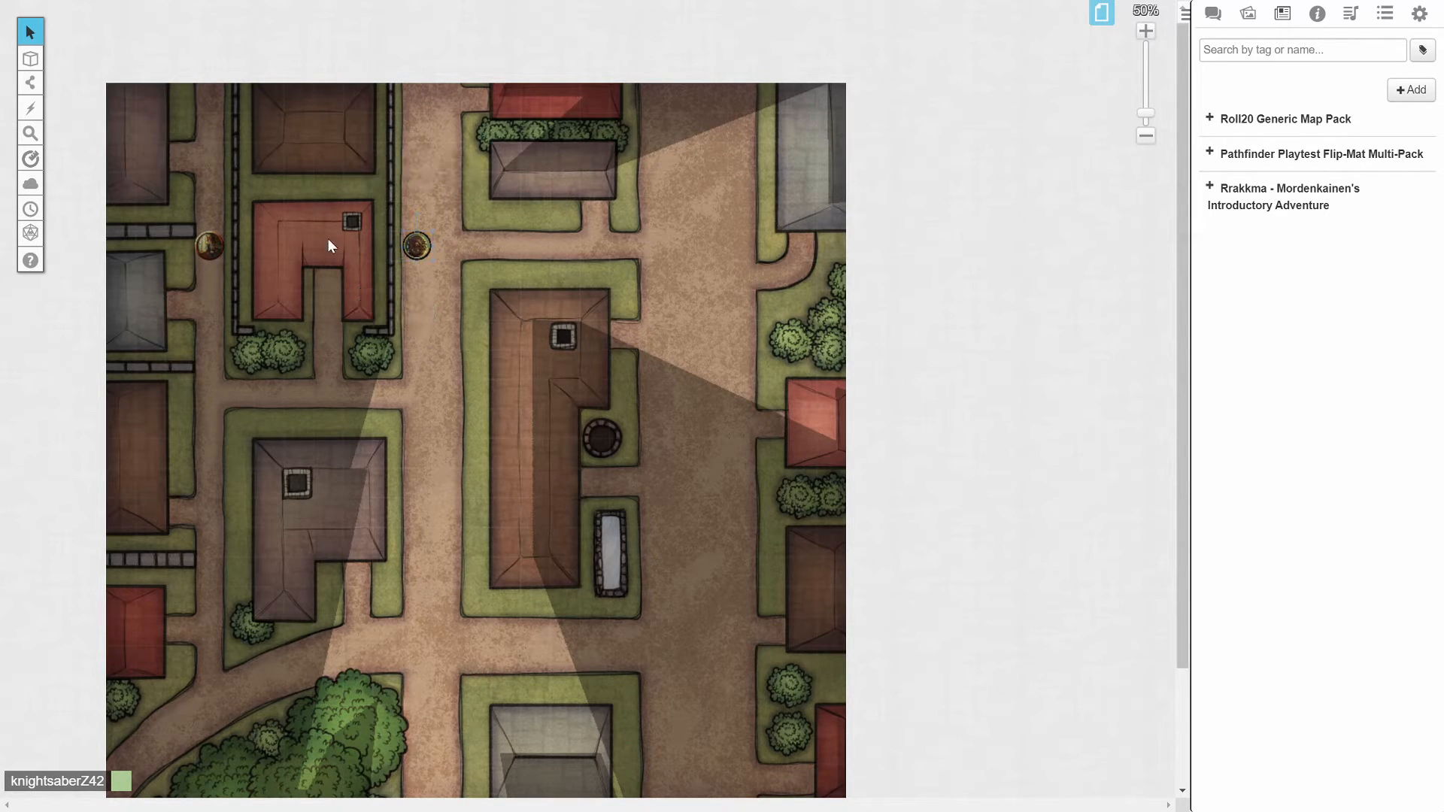
# Step: Examine the wall lines on the town's Dynamic Lighting layer and return to the Objects & Tokens layer
pyautogui.moveTo(30, 59)
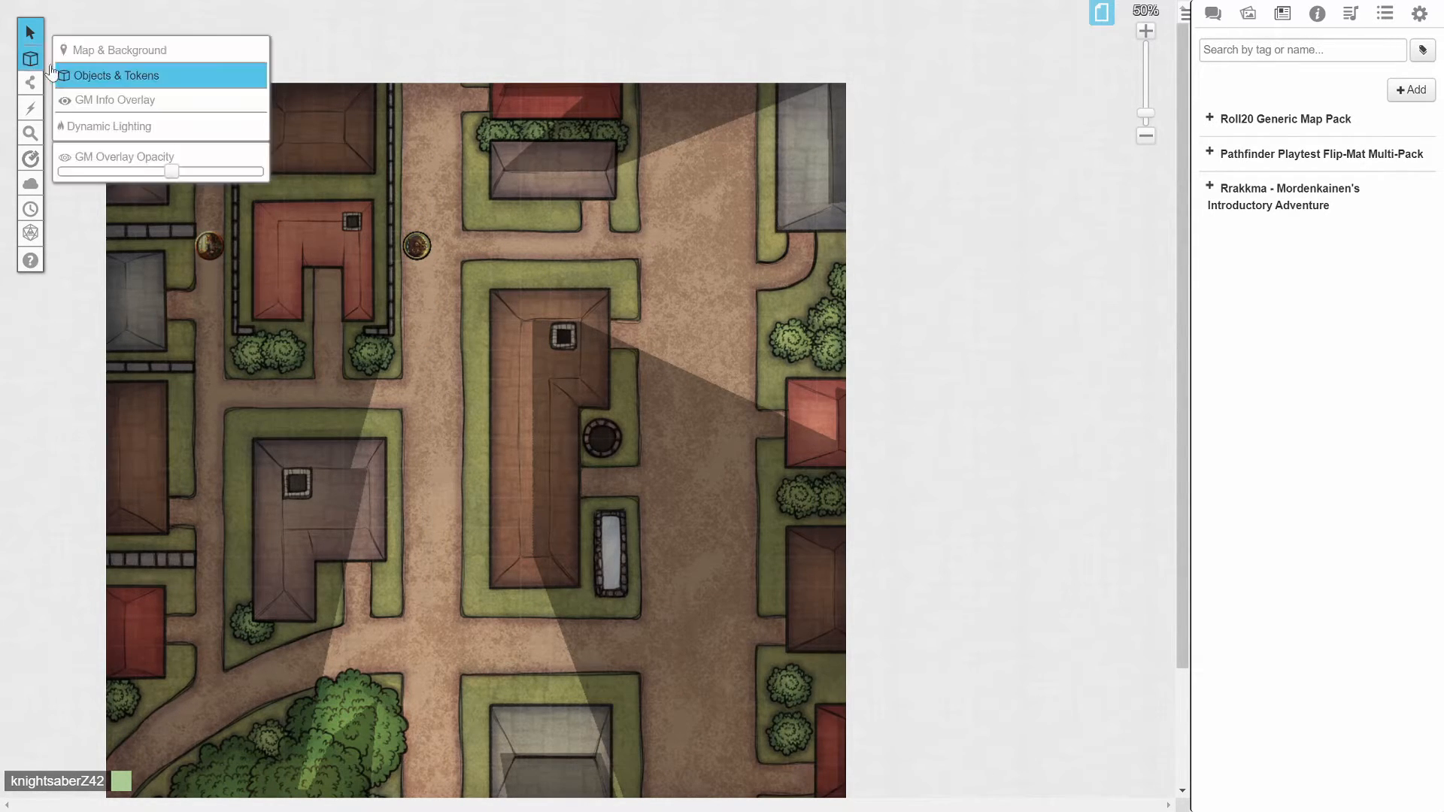
pyautogui.click(109, 126)
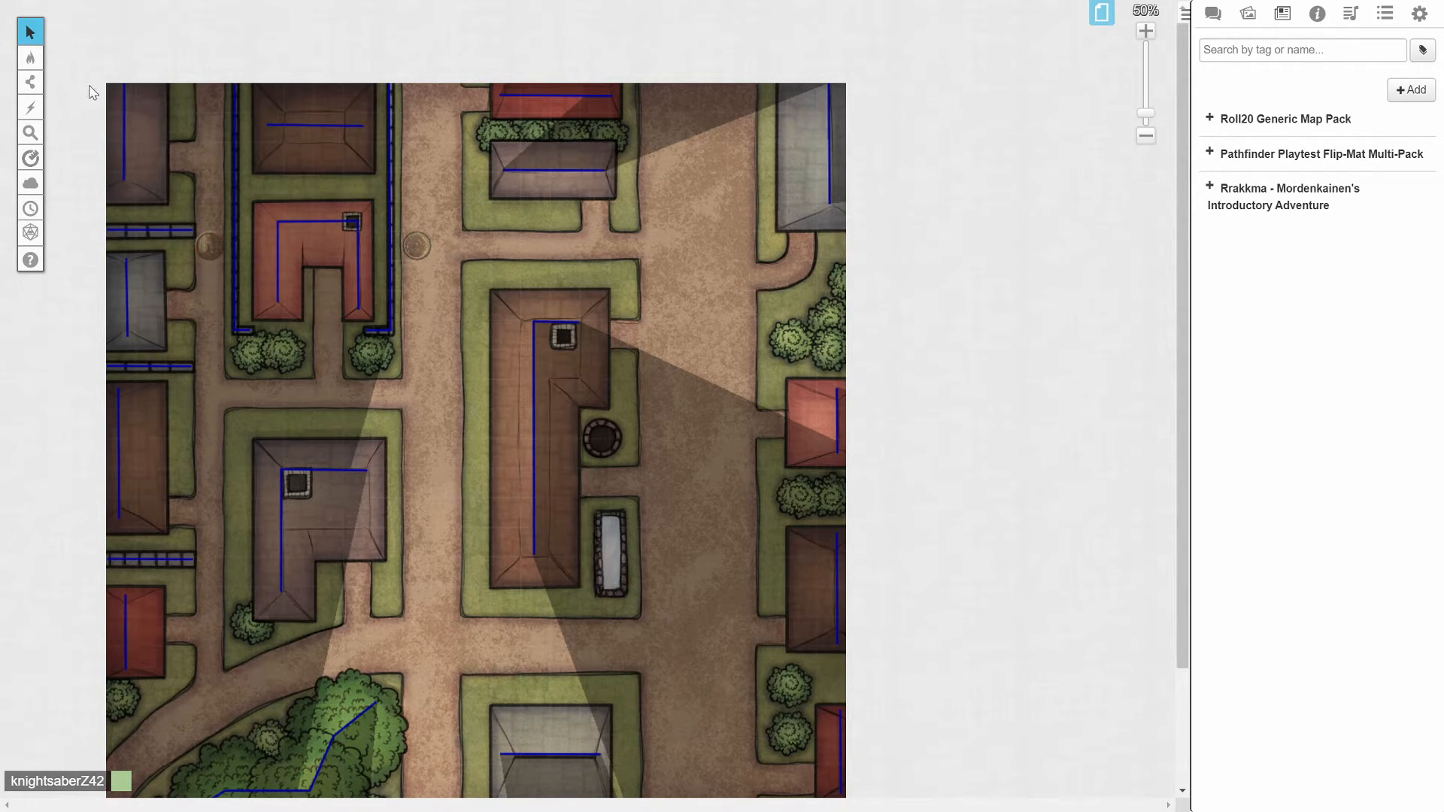
pyautogui.moveTo(38, 64)
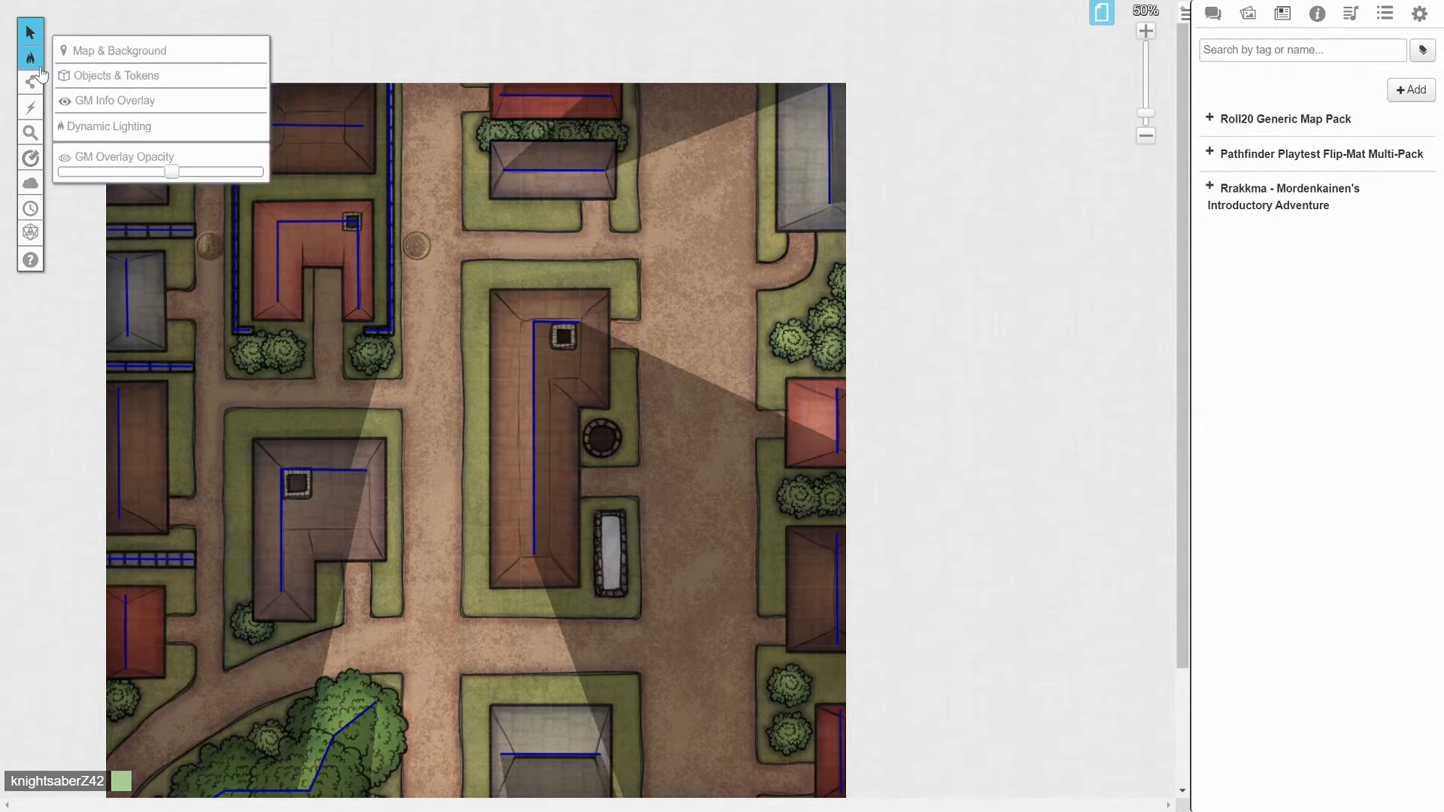
pyautogui.click(87, 75)
# Step: Preview the street token's line of sight and move it down the street, still beside the red building's wall
pyautogui.click(416, 245)
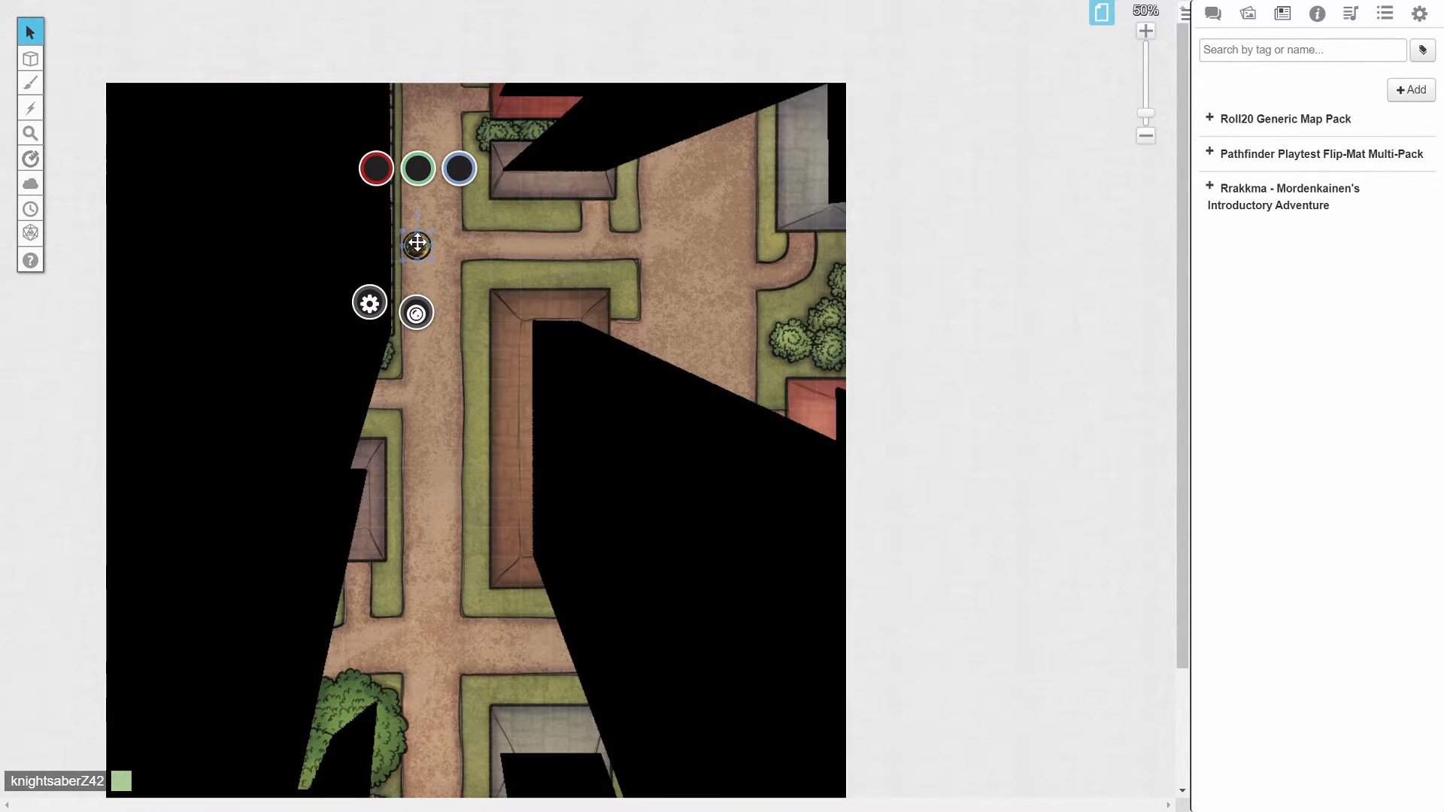
pyautogui.moveTo(416, 245); pyautogui.dragTo(416, 302)
pyautogui.click(510, 290)
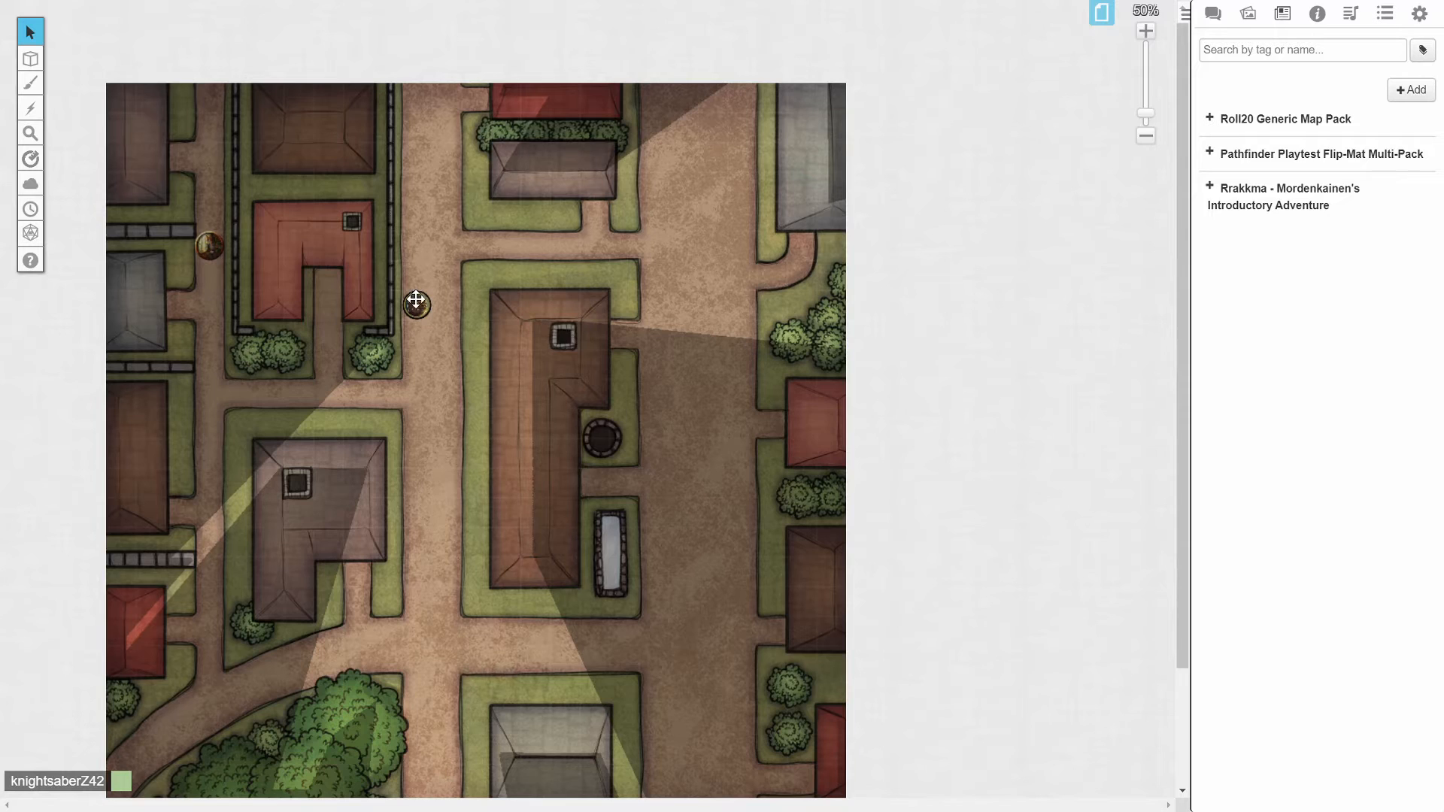
# Step: Review the town page's Dynamic Lighting settings and its Restrict Movement option in the page settings
pyautogui.click(1101, 13)
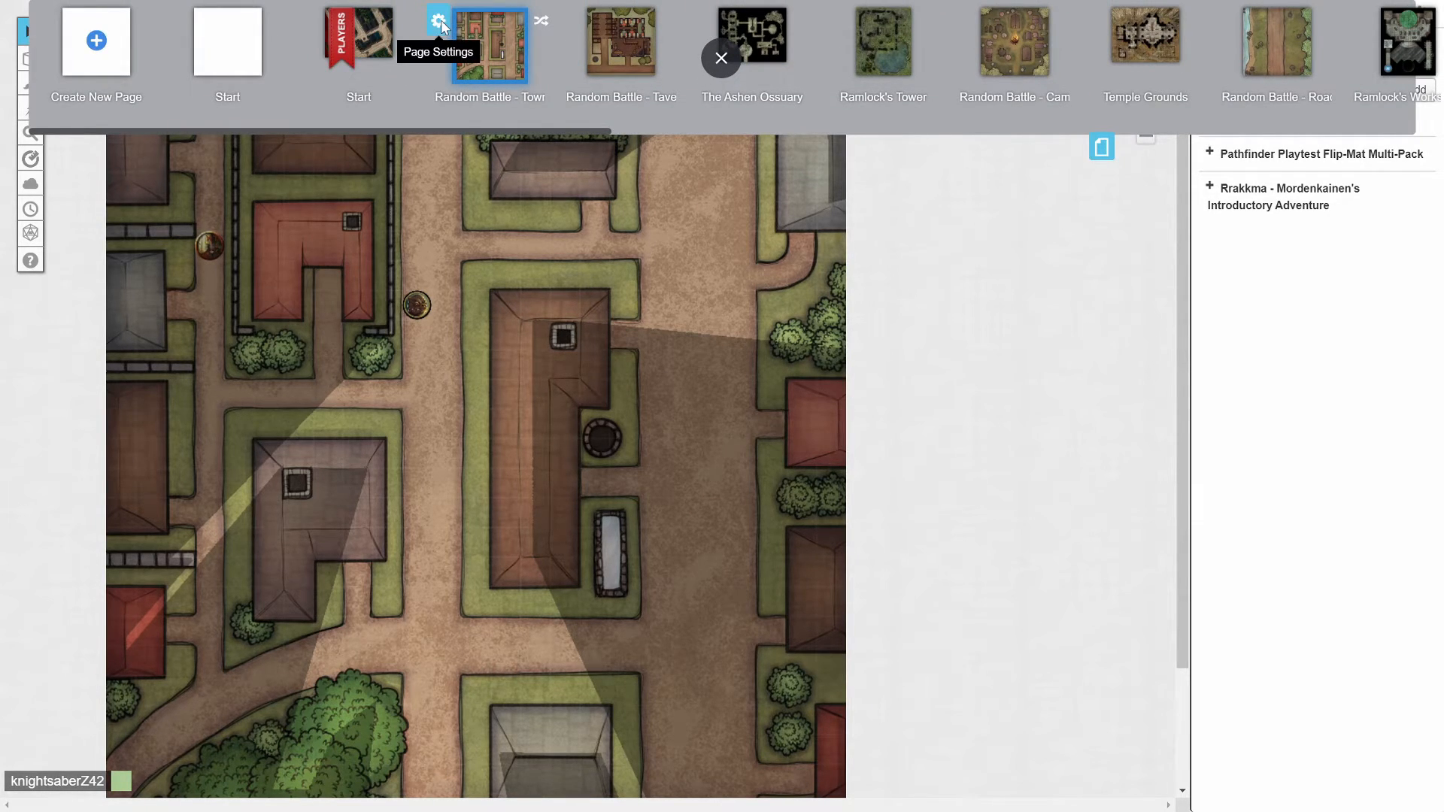
pyautogui.click(439, 23)
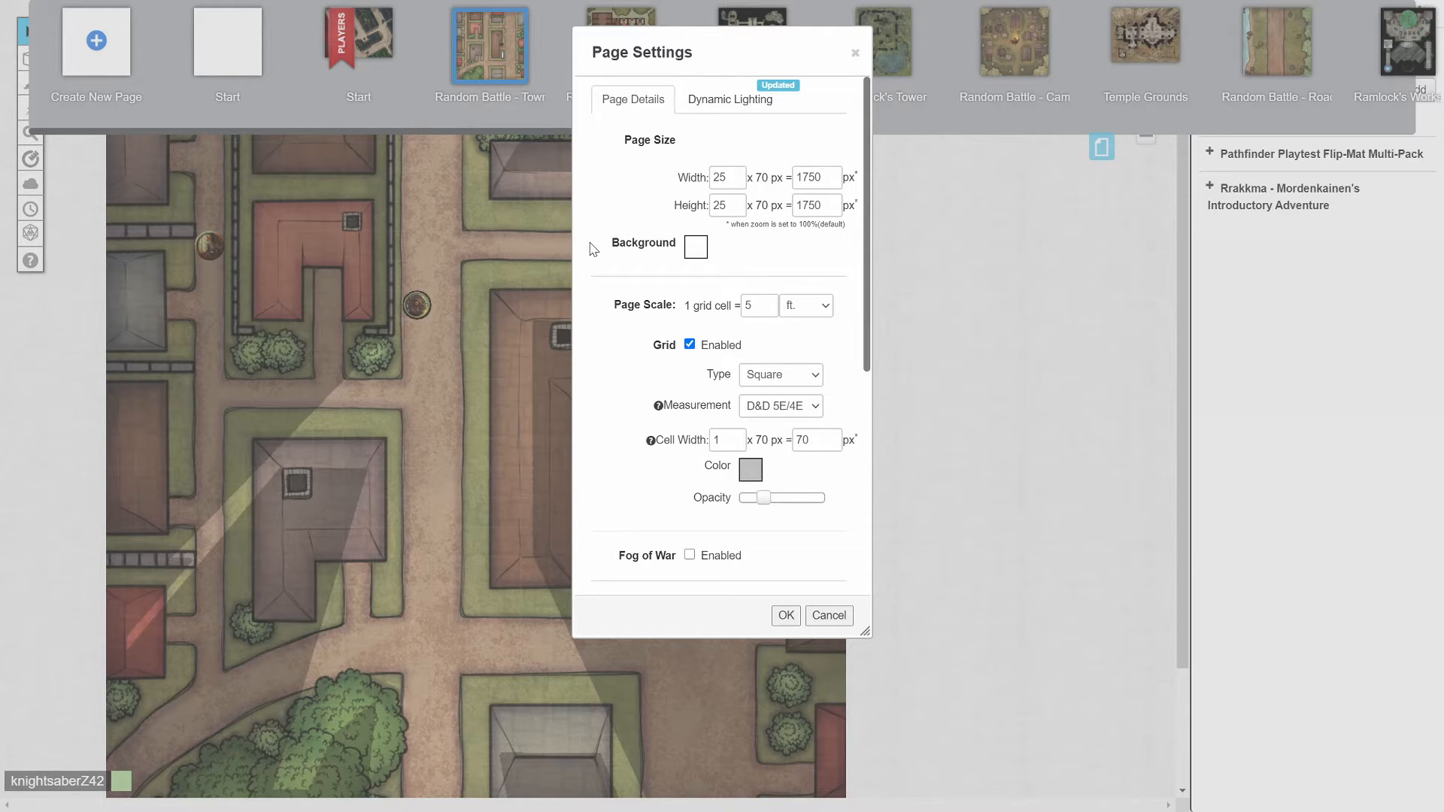
pyautogui.click(729, 99)
pyautogui.scroll(-2, 745, 264)
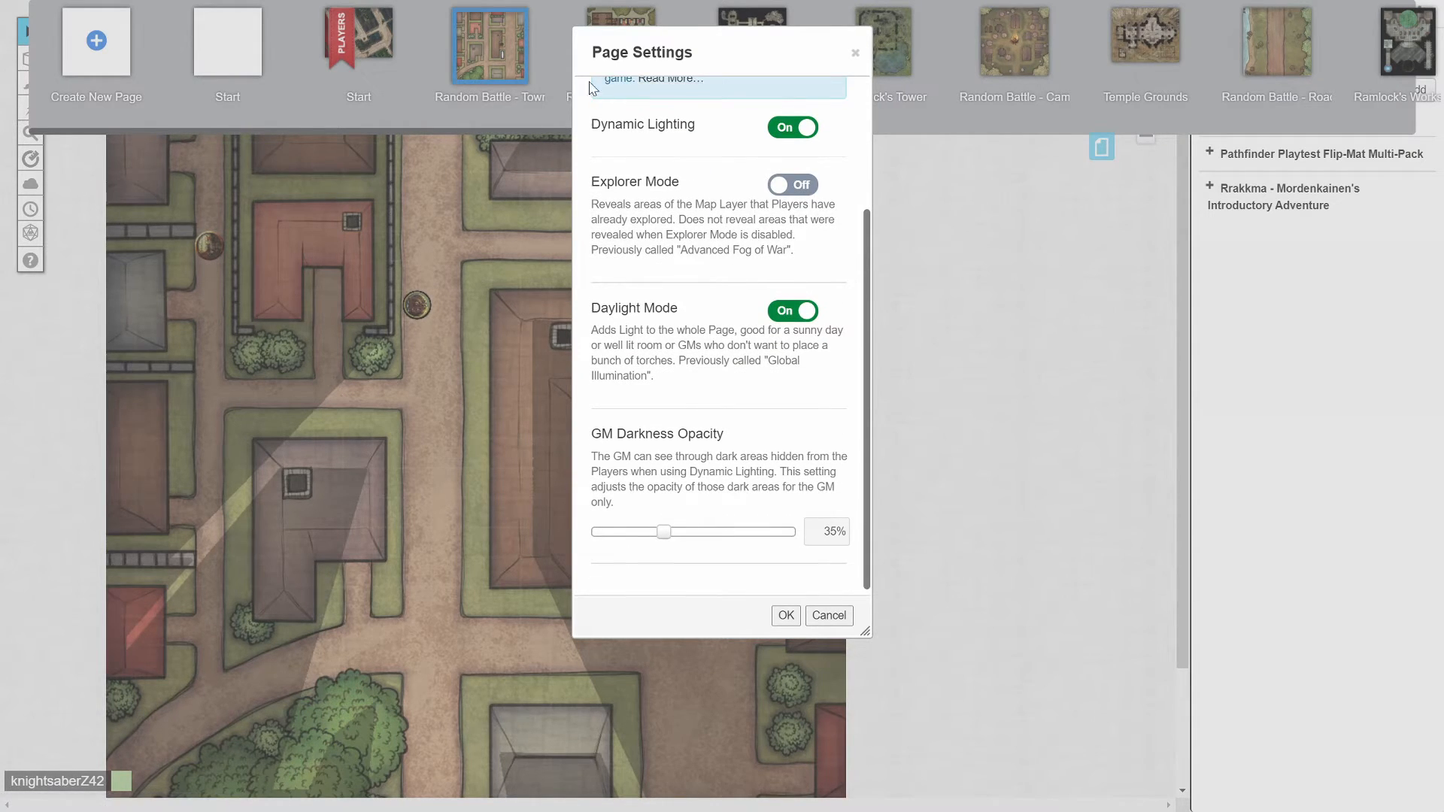
pyautogui.scroll(5, 594, 90)
pyautogui.click(616, 102)
pyautogui.scroll(-3, 712, 299)
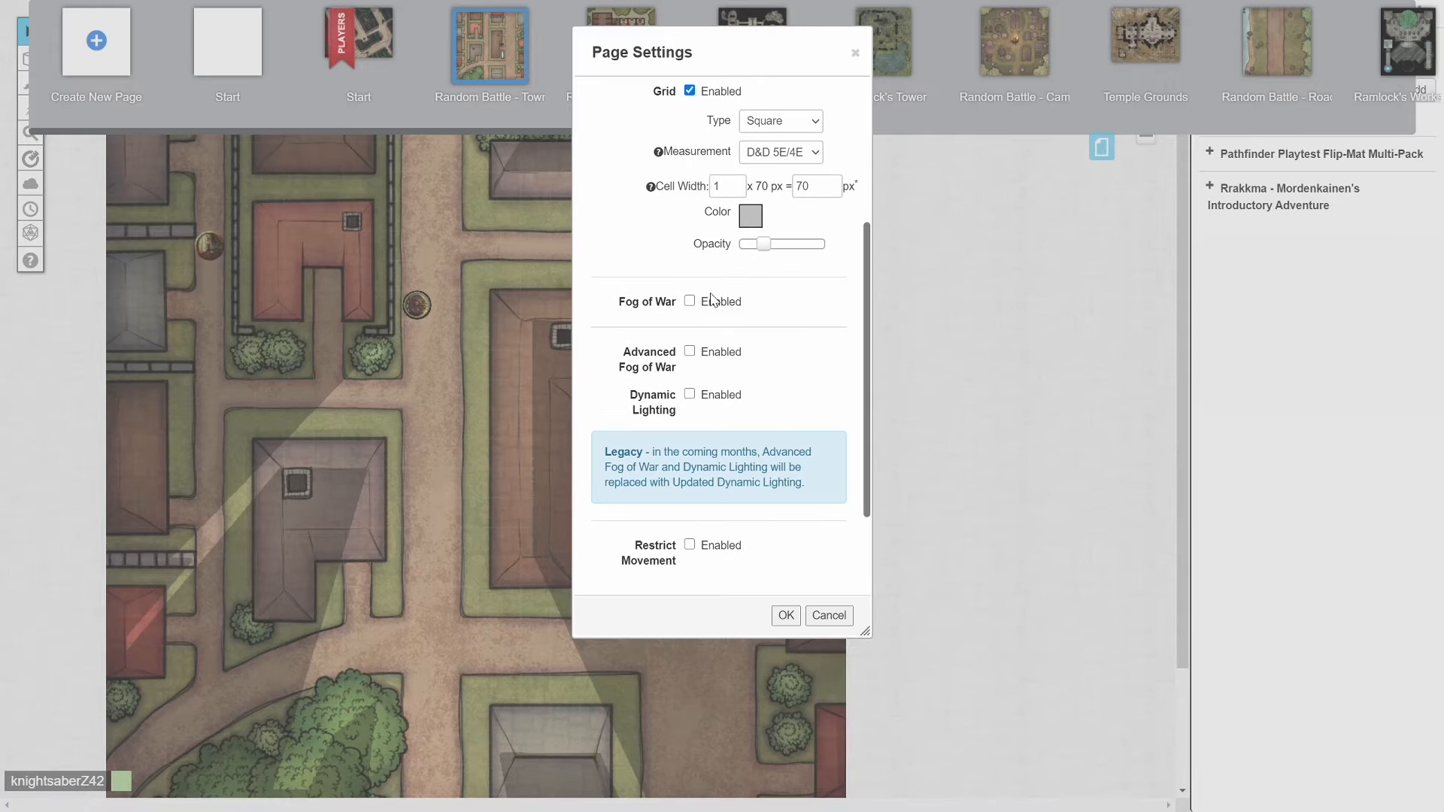
pyautogui.scroll(-2, 688, 494)
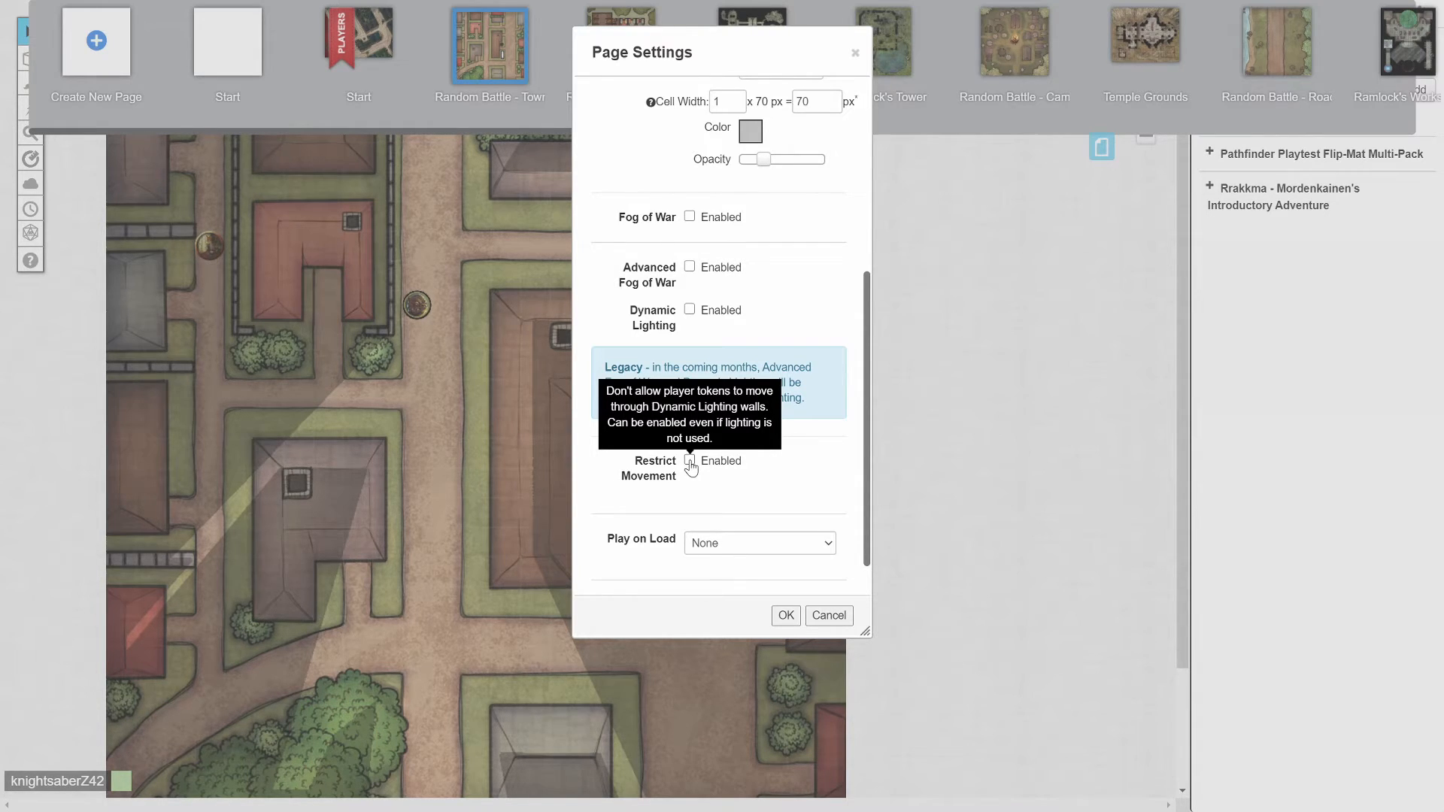
pyautogui.click(783, 614)
# Step: Try moving the token along the street and onto the red building's wall, then return it to the street
pyautogui.moveTo(423, 319); pyautogui.dragTo(421, 280)
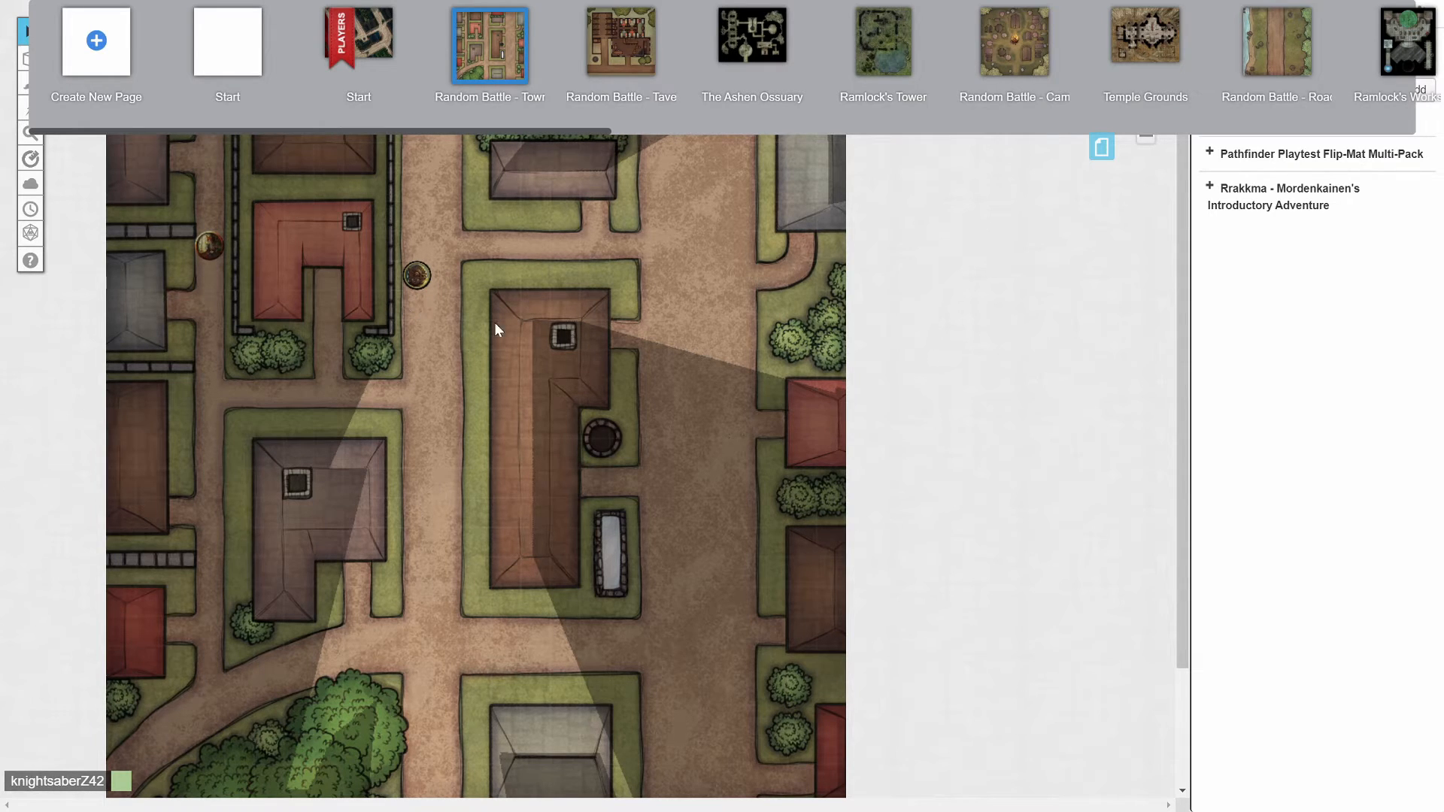
pyautogui.moveTo(416, 272)
pyautogui.mouseDown()
pyautogui.moveTo(339, 309)
pyautogui.moveTo(422, 284)
pyautogui.moveTo(426, 296)
pyautogui.mouseUp()
pyautogui.click(427, 295)
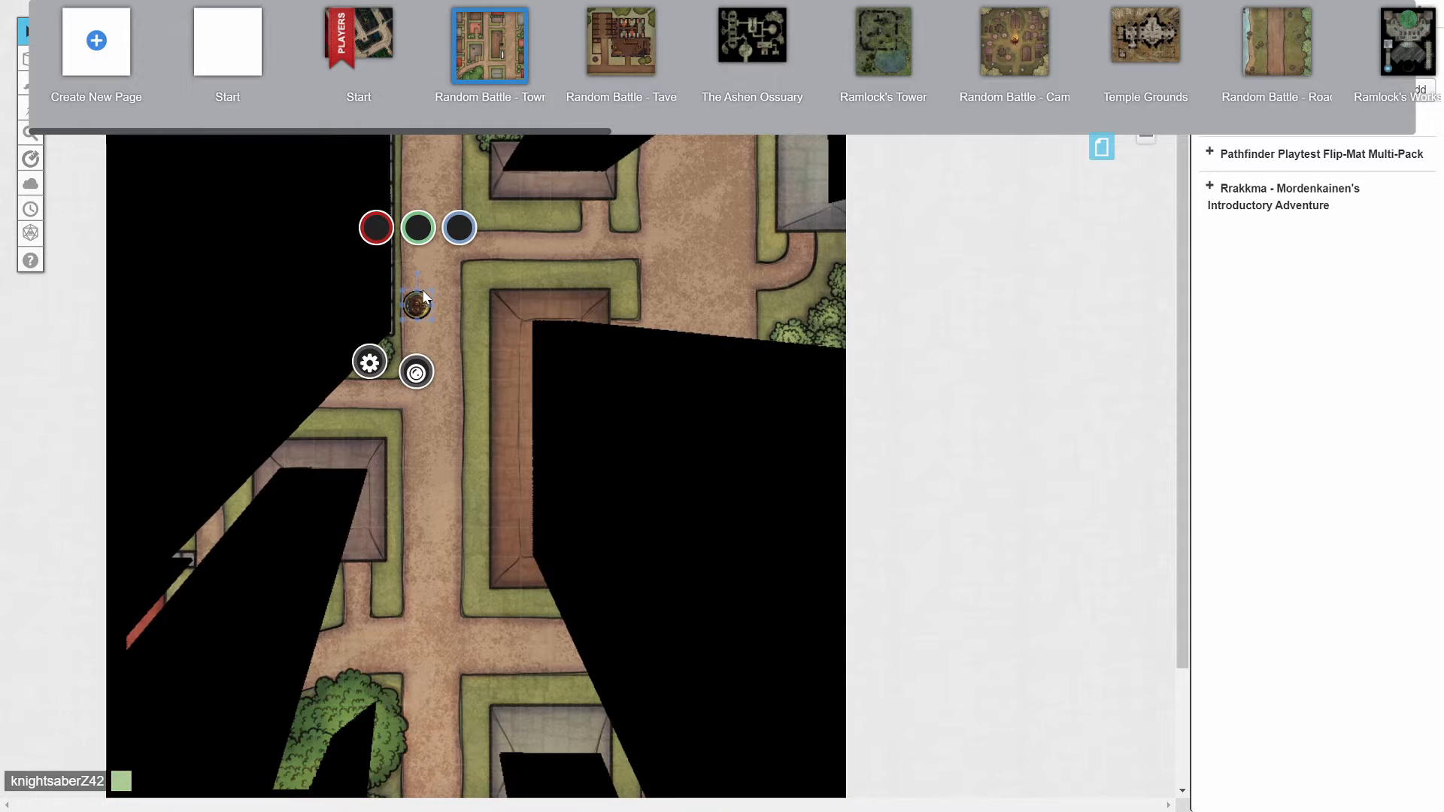
pyautogui.moveTo(413, 306); pyautogui.dragTo(364, 307)
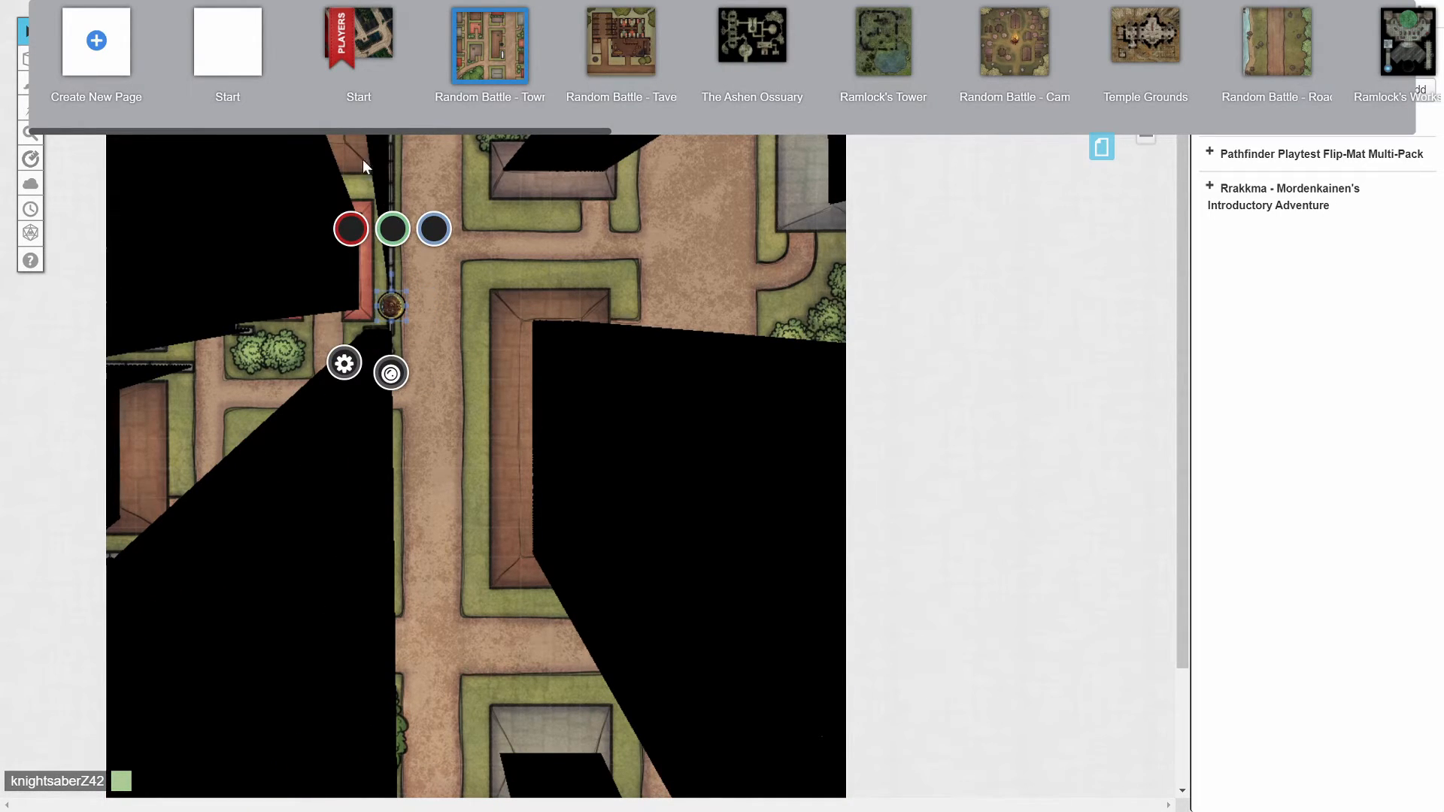
pyautogui.moveTo(392, 306); pyautogui.dragTo(416, 305)
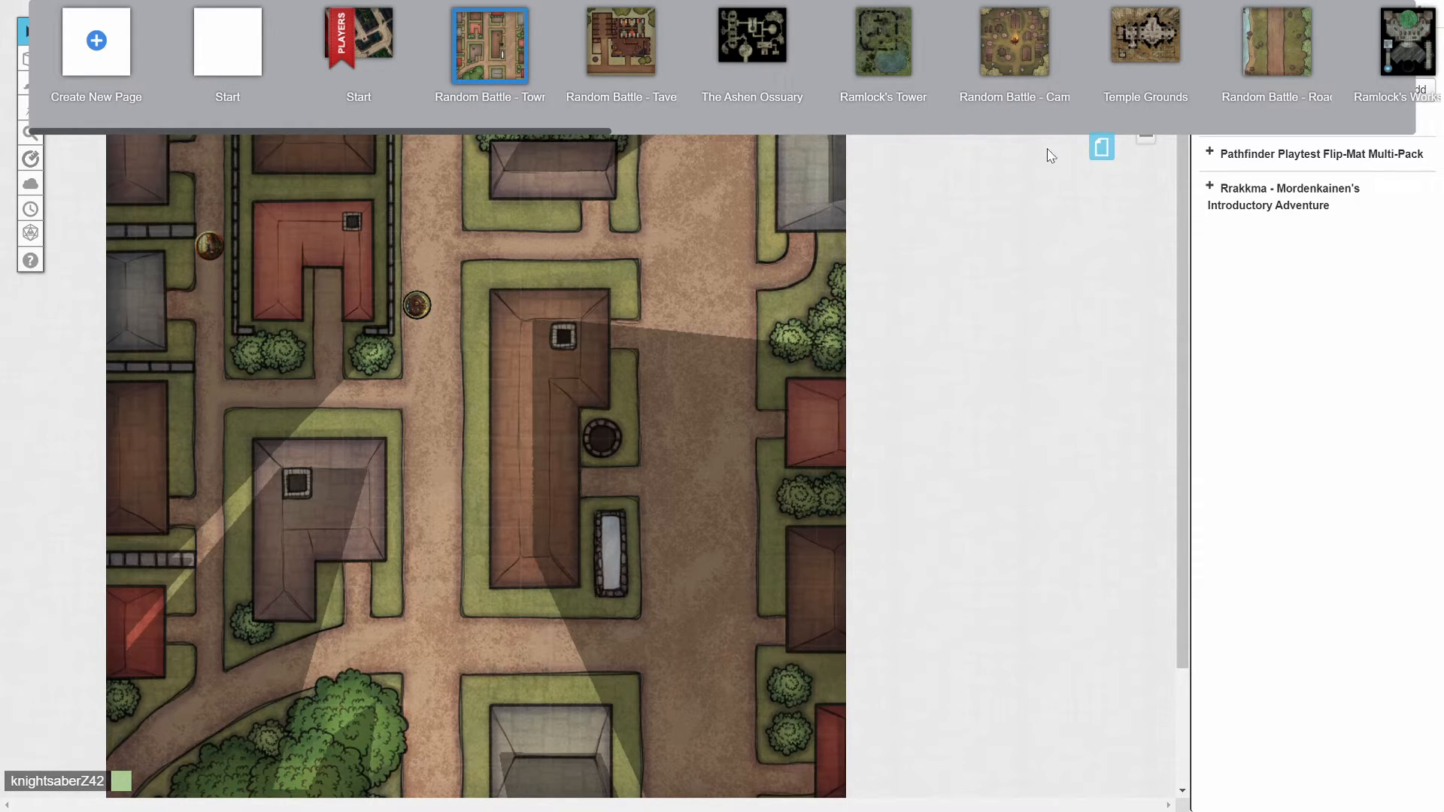
pyautogui.click(1101, 147)
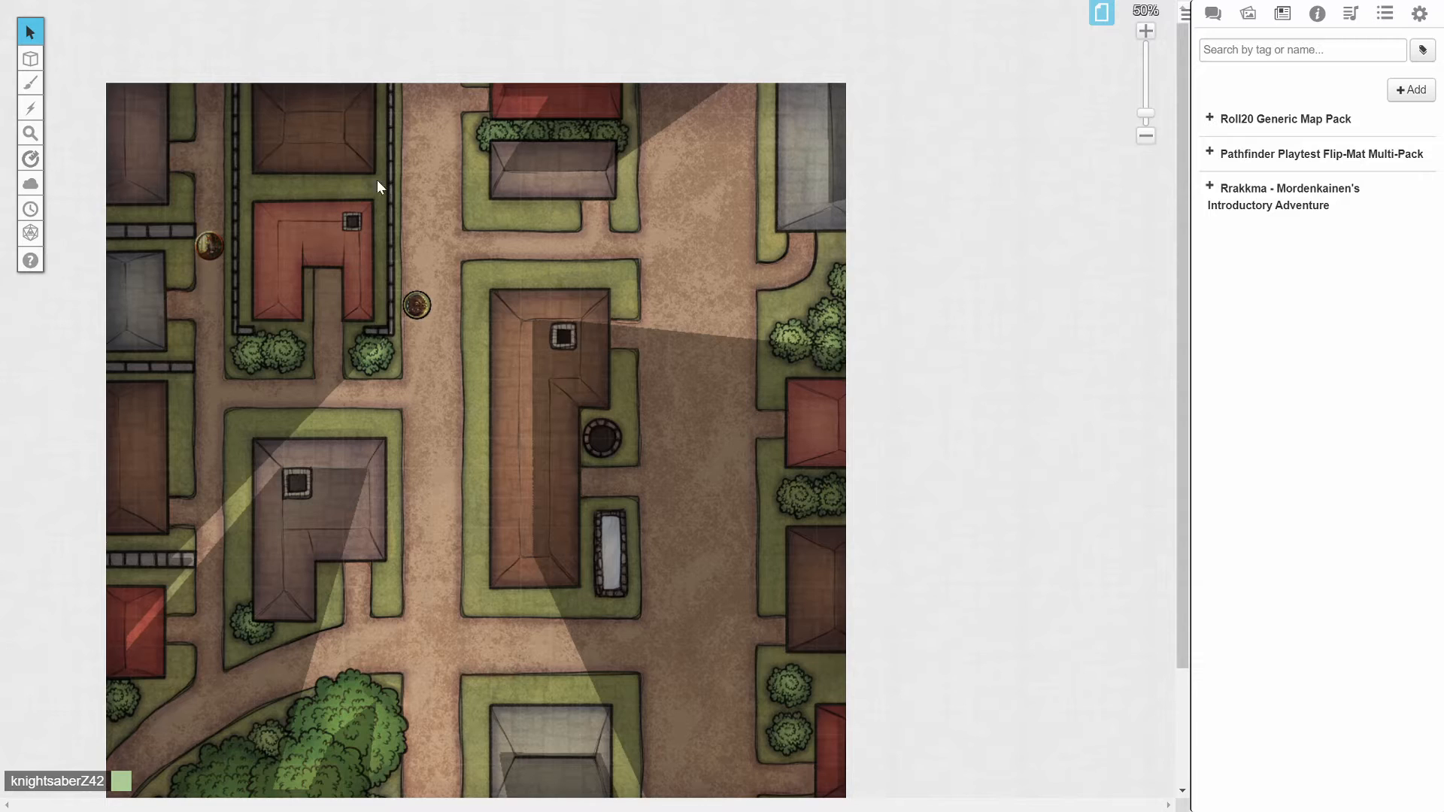
# Step: Switch to the Dynamic Lighting layer and examine the wall lines over the town's buildings
pyautogui.moveTo(30, 57)
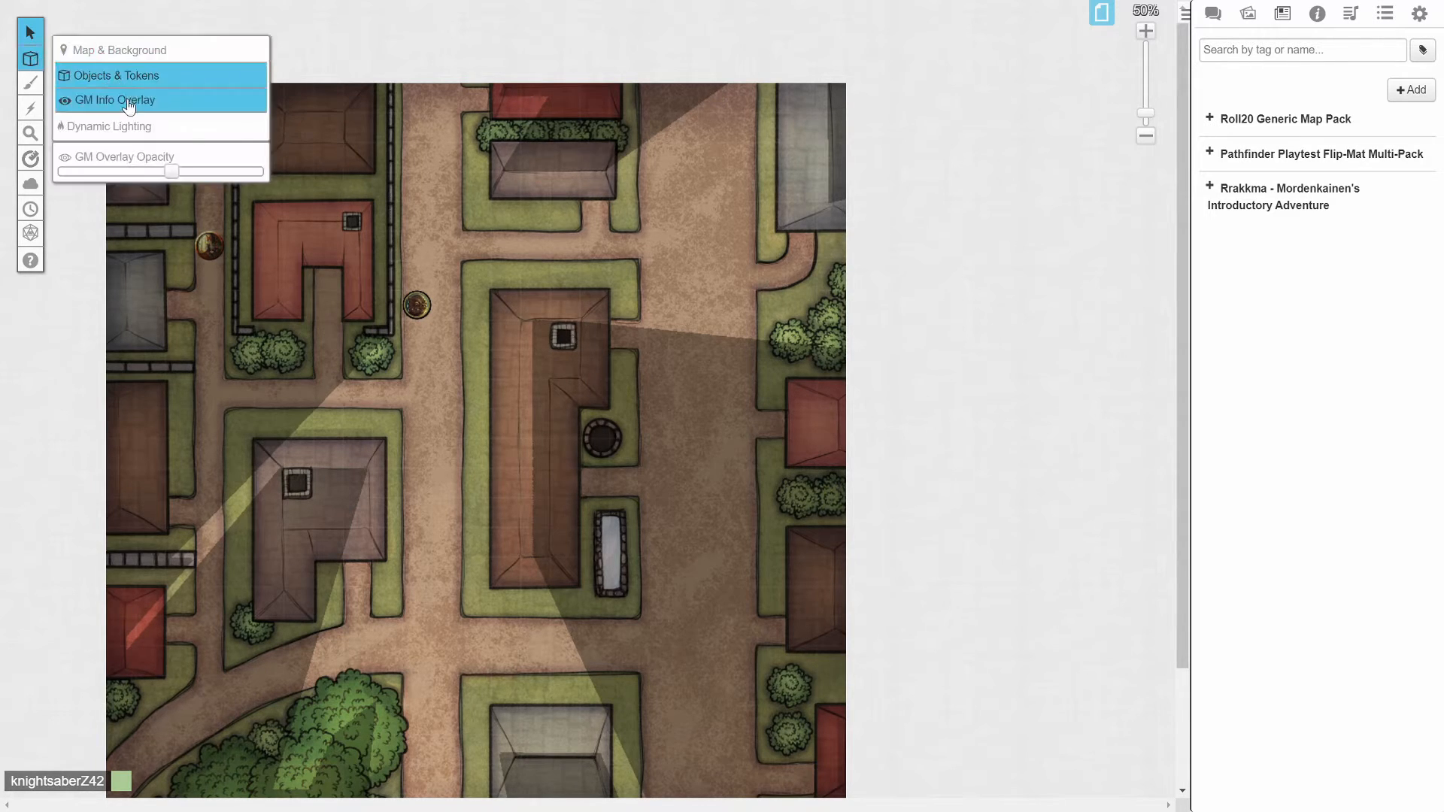
pyautogui.click(83, 126)
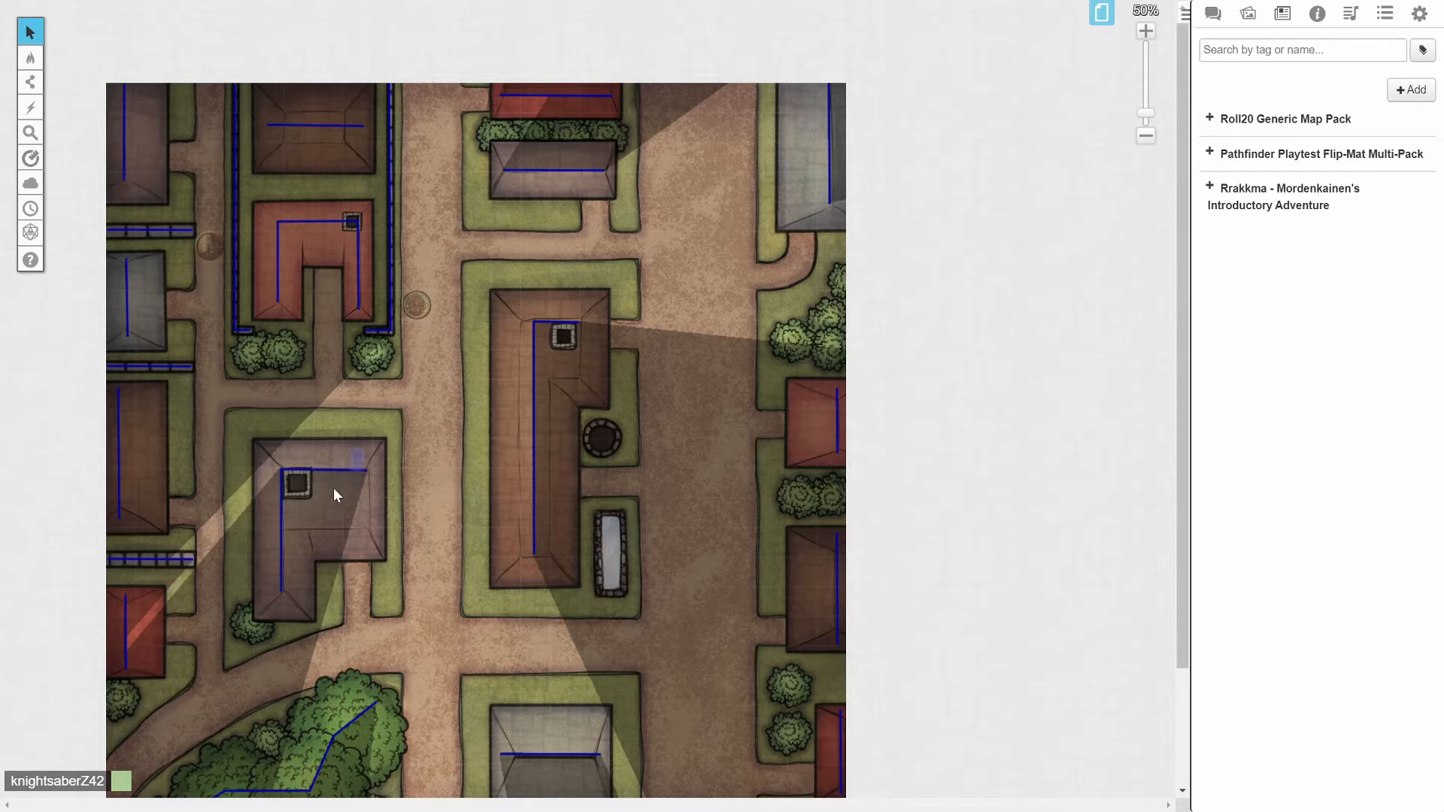
pyautogui.click(280, 539)
pyautogui.click(395, 454)
pyautogui.scroll(-5, 384, 430)
pyautogui.scroll(5, 385, 430)
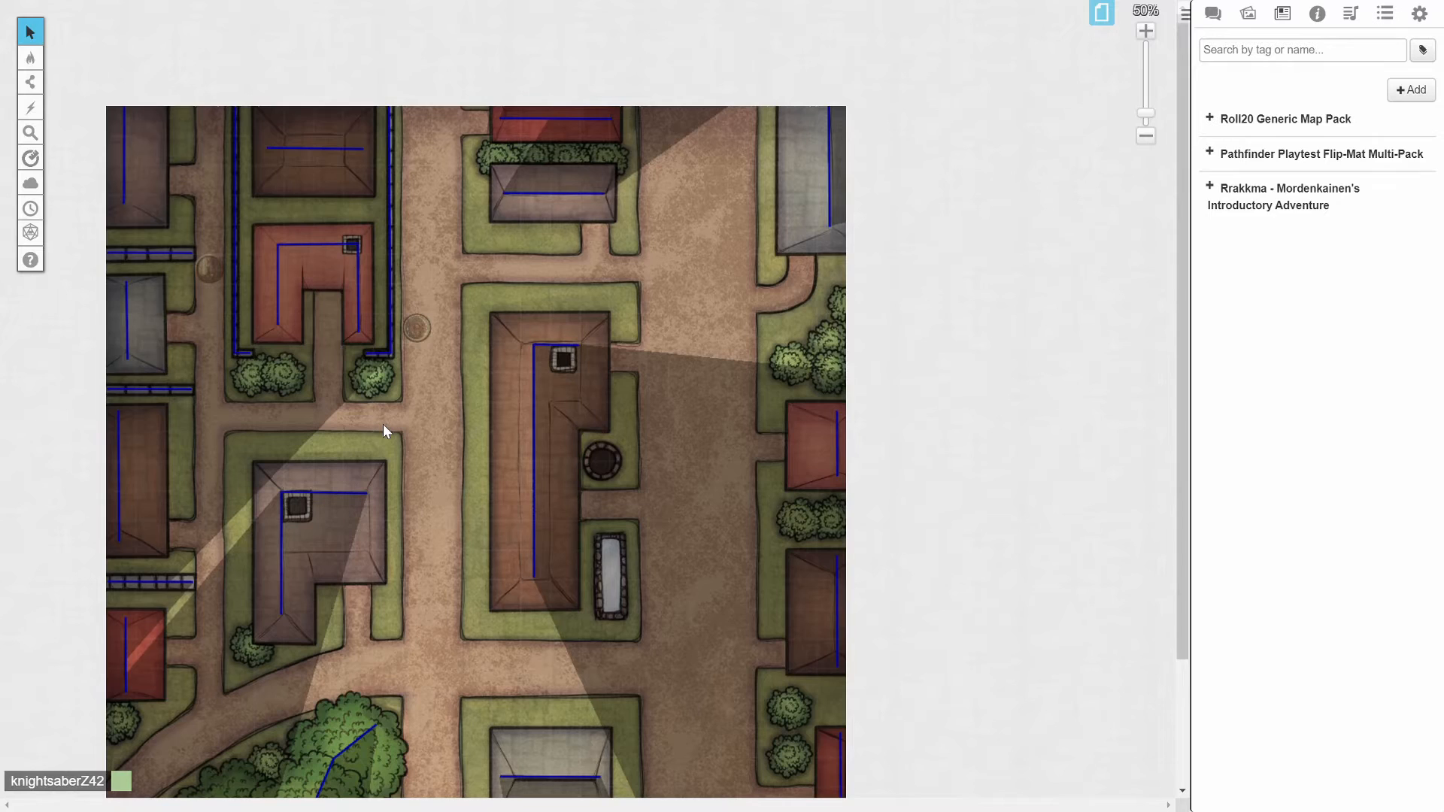
pyautogui.moveTo(30, 66)
# Step: Open the Random Battle tavern page and pull the orange door line from the bar room's upper doorway onto the dirt path
pyautogui.click(1102, 12)
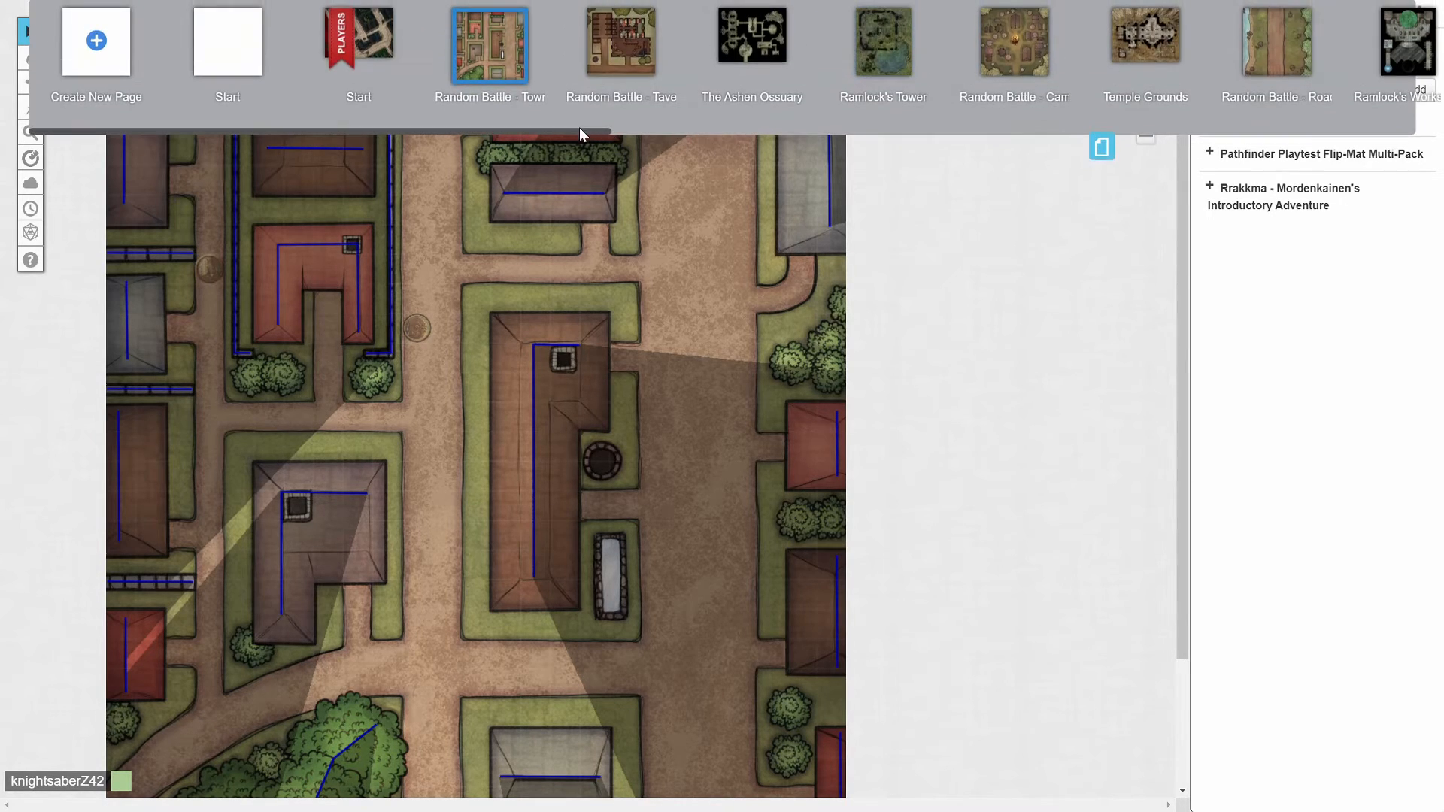
pyautogui.click(618, 64)
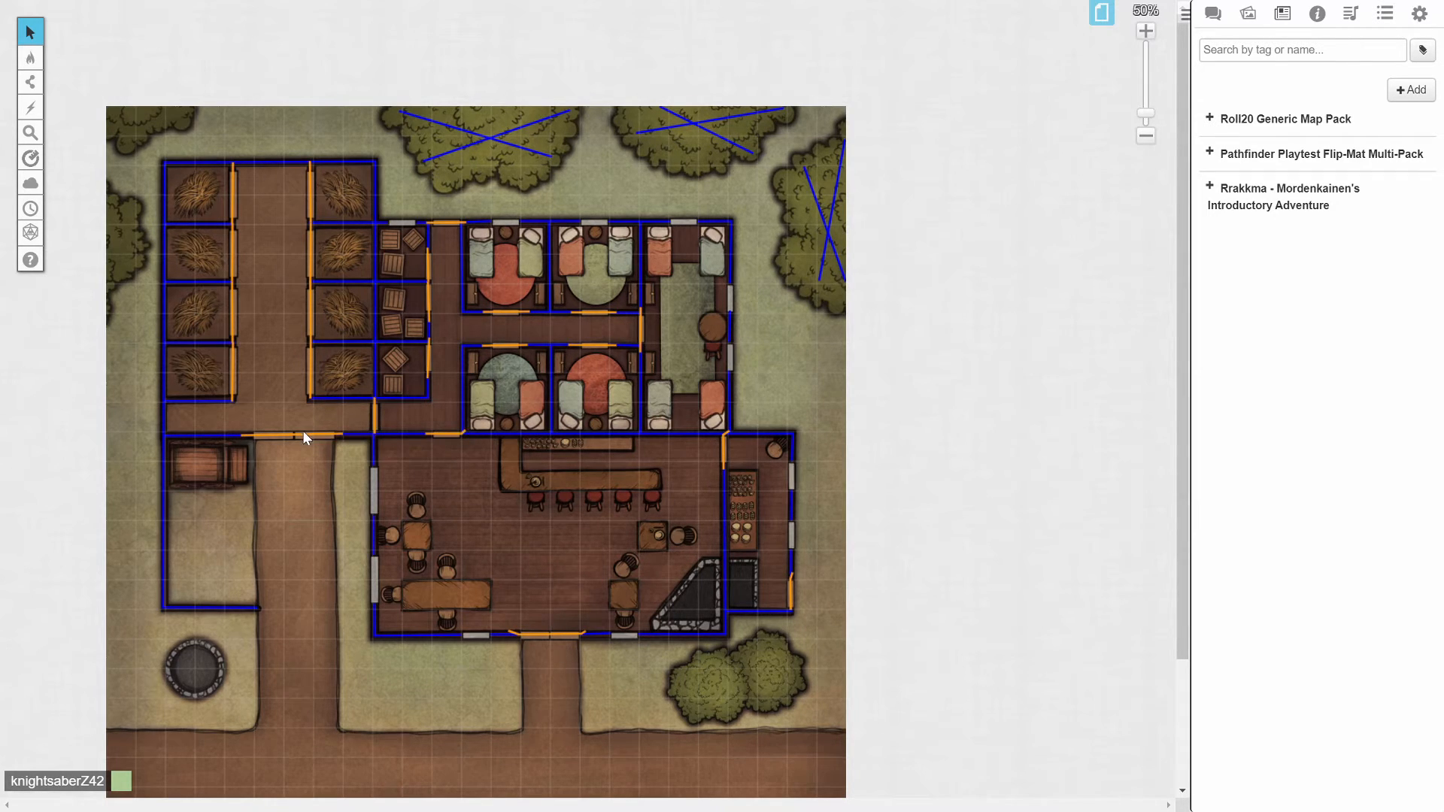
pyautogui.click(450, 435)
pyautogui.moveTo(446, 430); pyautogui.dragTo(302, 517)
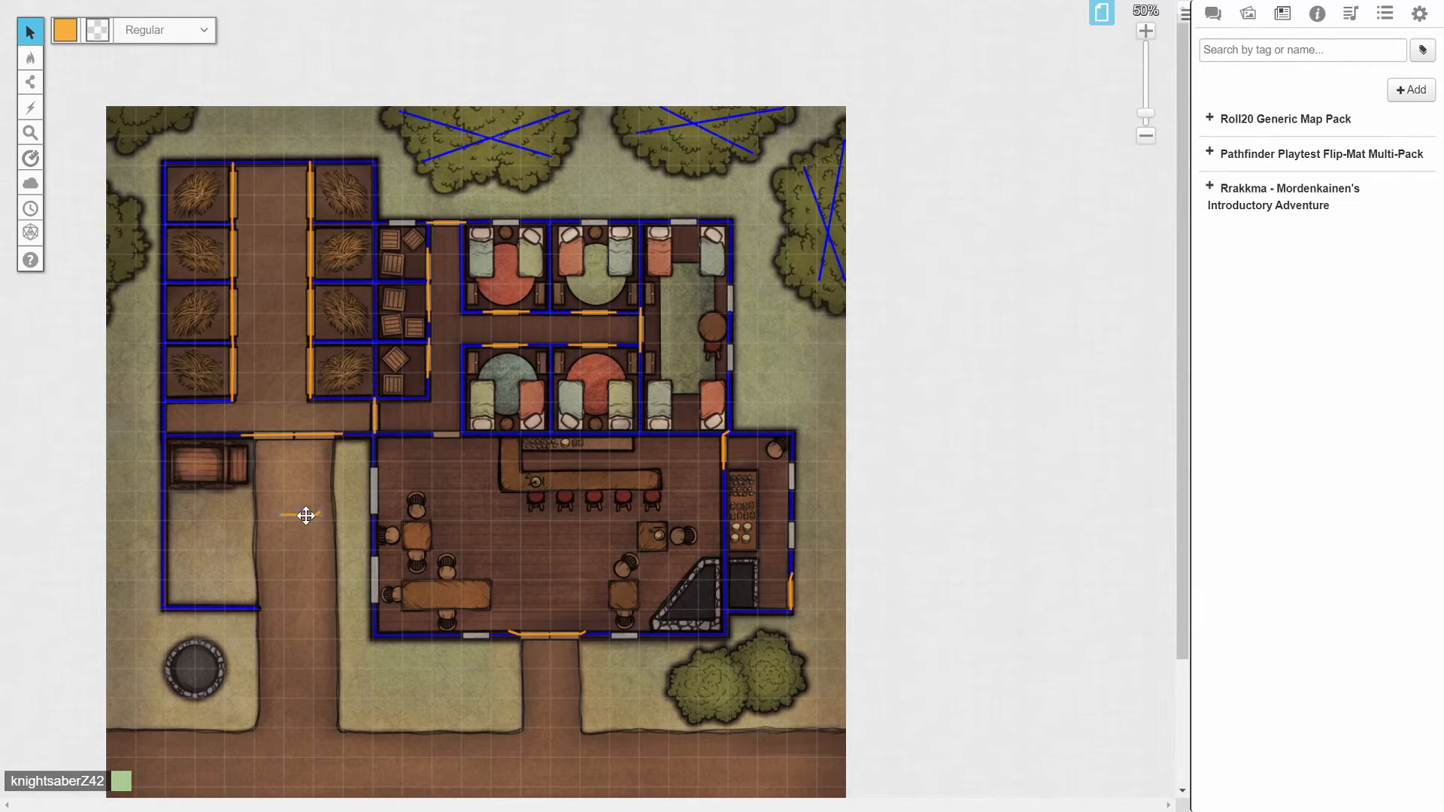
pyautogui.scroll(4, 299, 521)
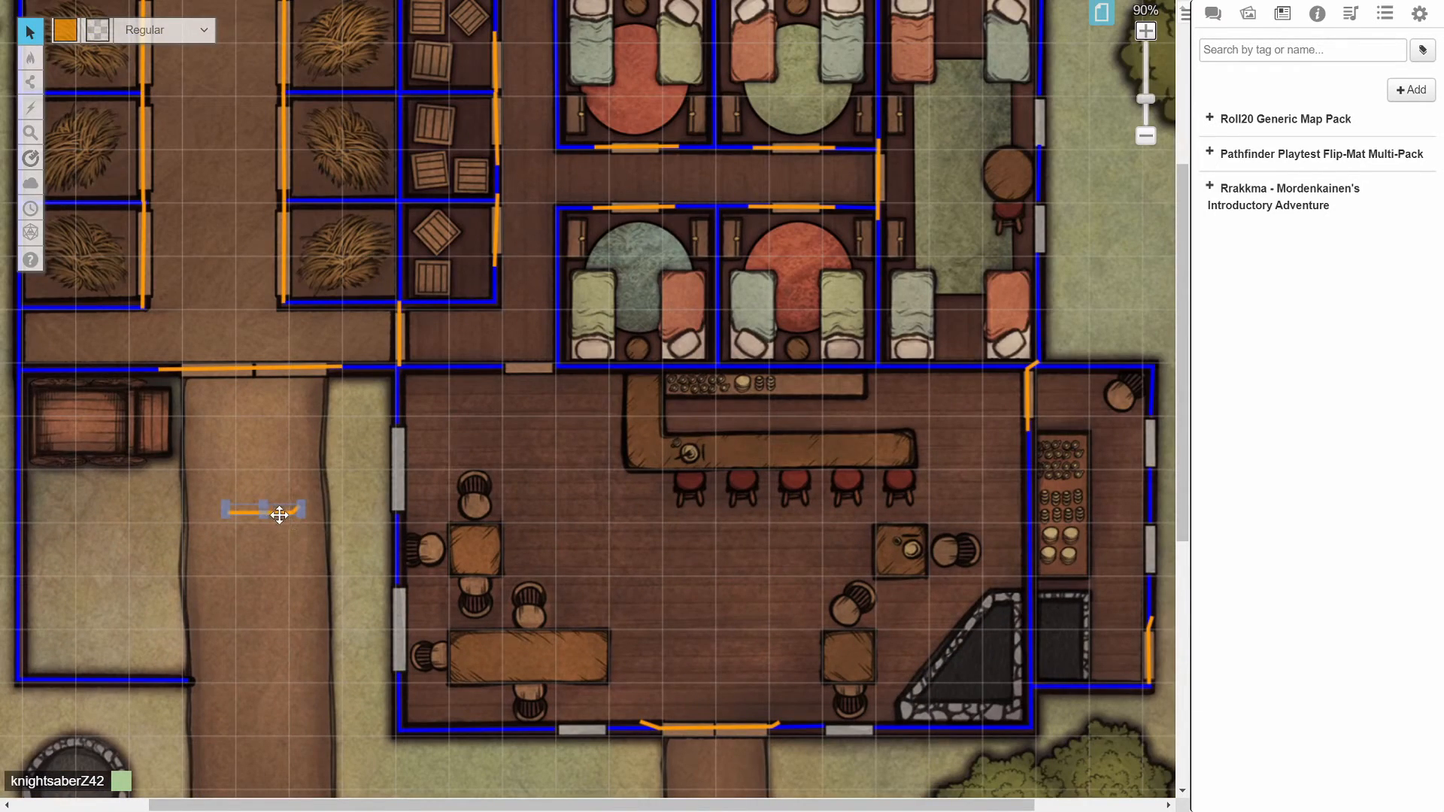
pyautogui.click(282, 539)
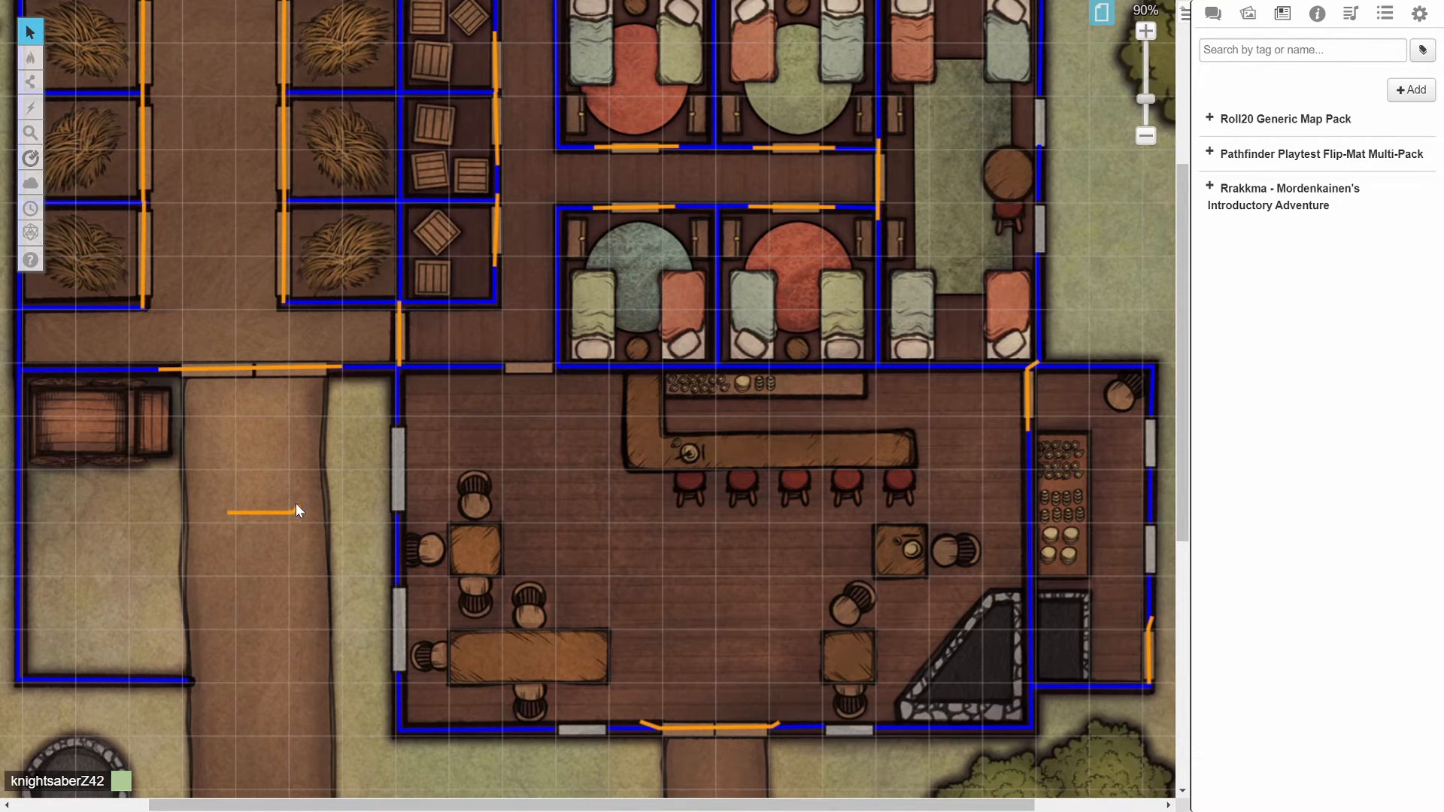
# Step: Return the orange door line to its doorway, opening it once into the bar room before closing it again
pyautogui.moveTo(296, 503); pyautogui.dragTo(562, 365)
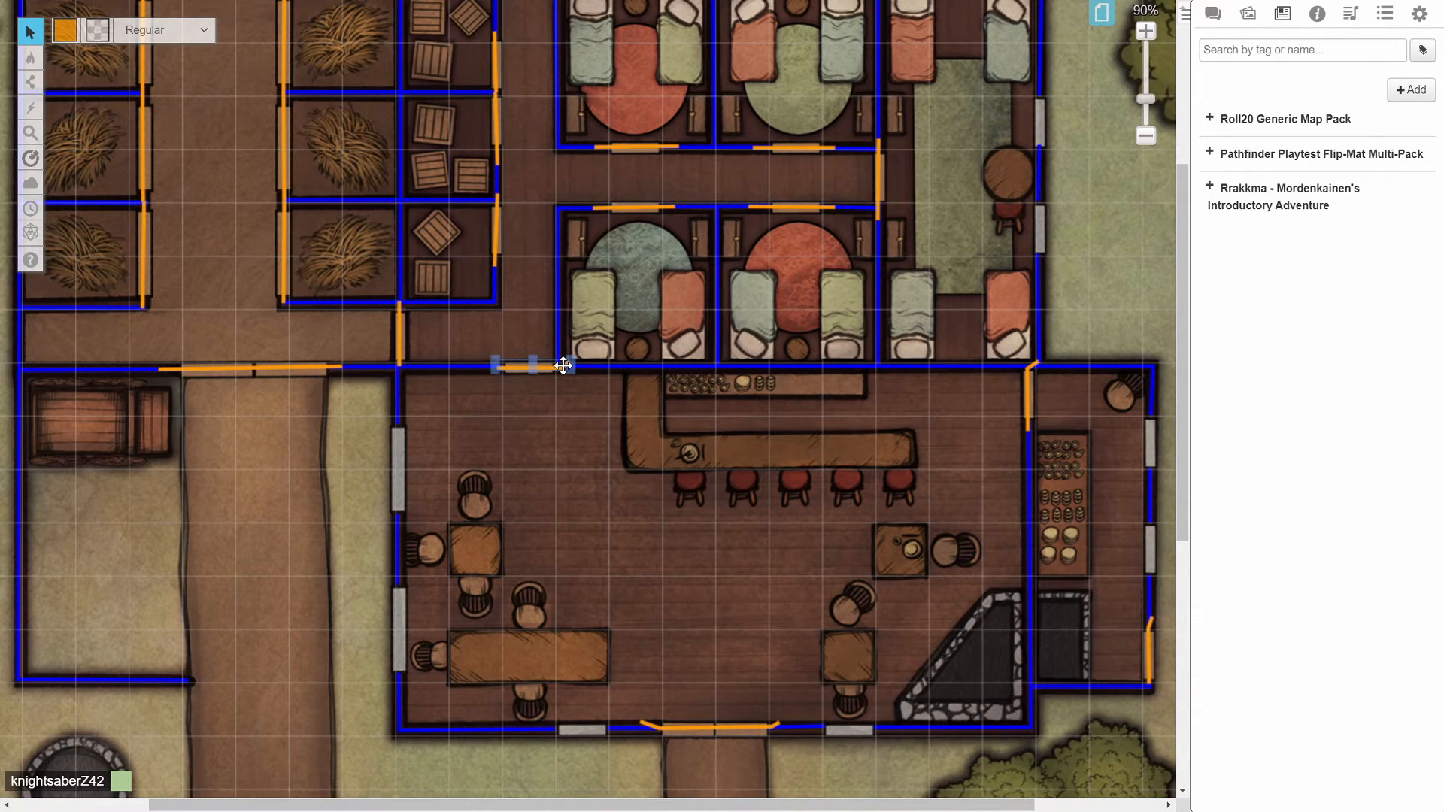
pyautogui.moveTo(564, 364); pyautogui.dragTo(577, 439)
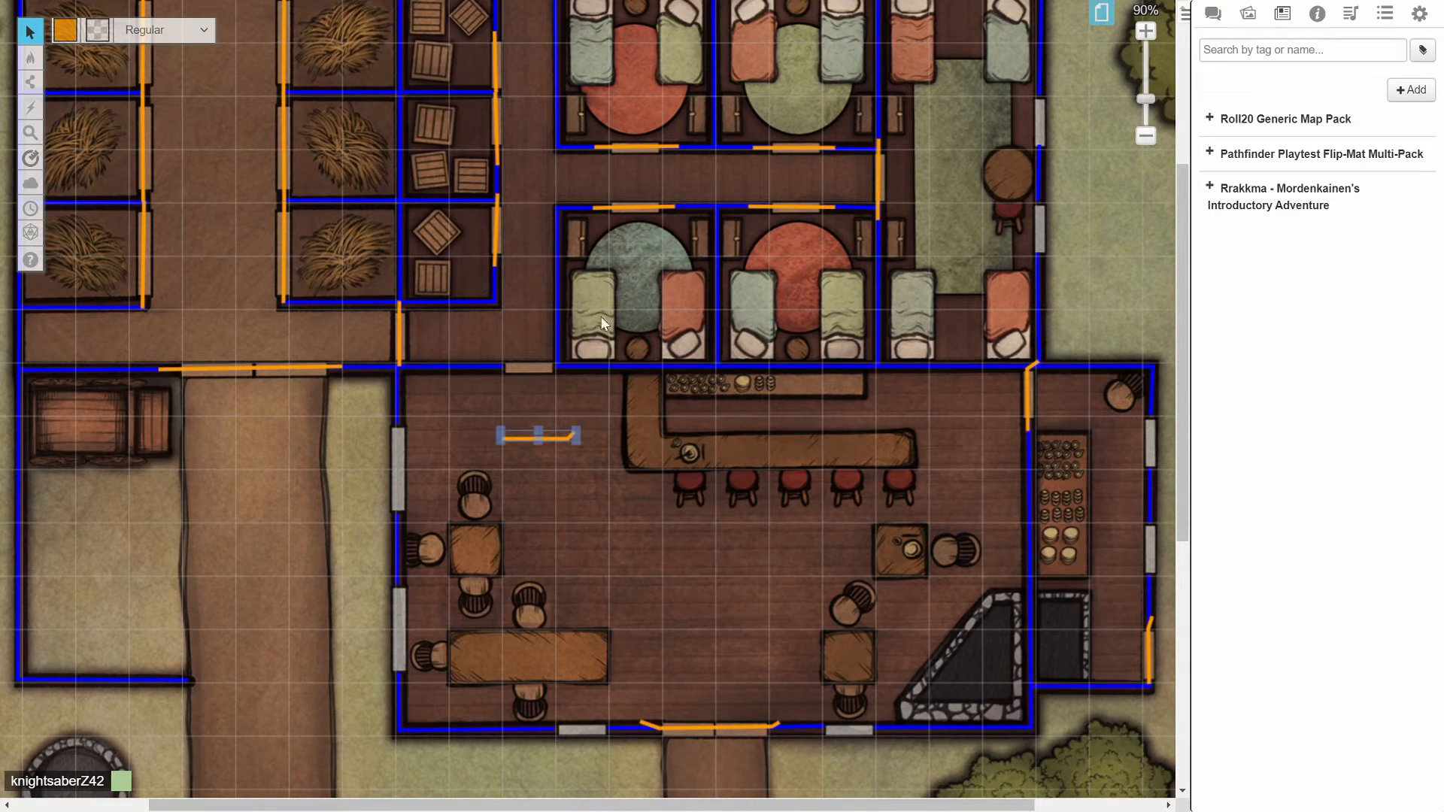
pyautogui.click(554, 392)
pyautogui.moveTo(558, 438); pyautogui.dragTo(553, 366)
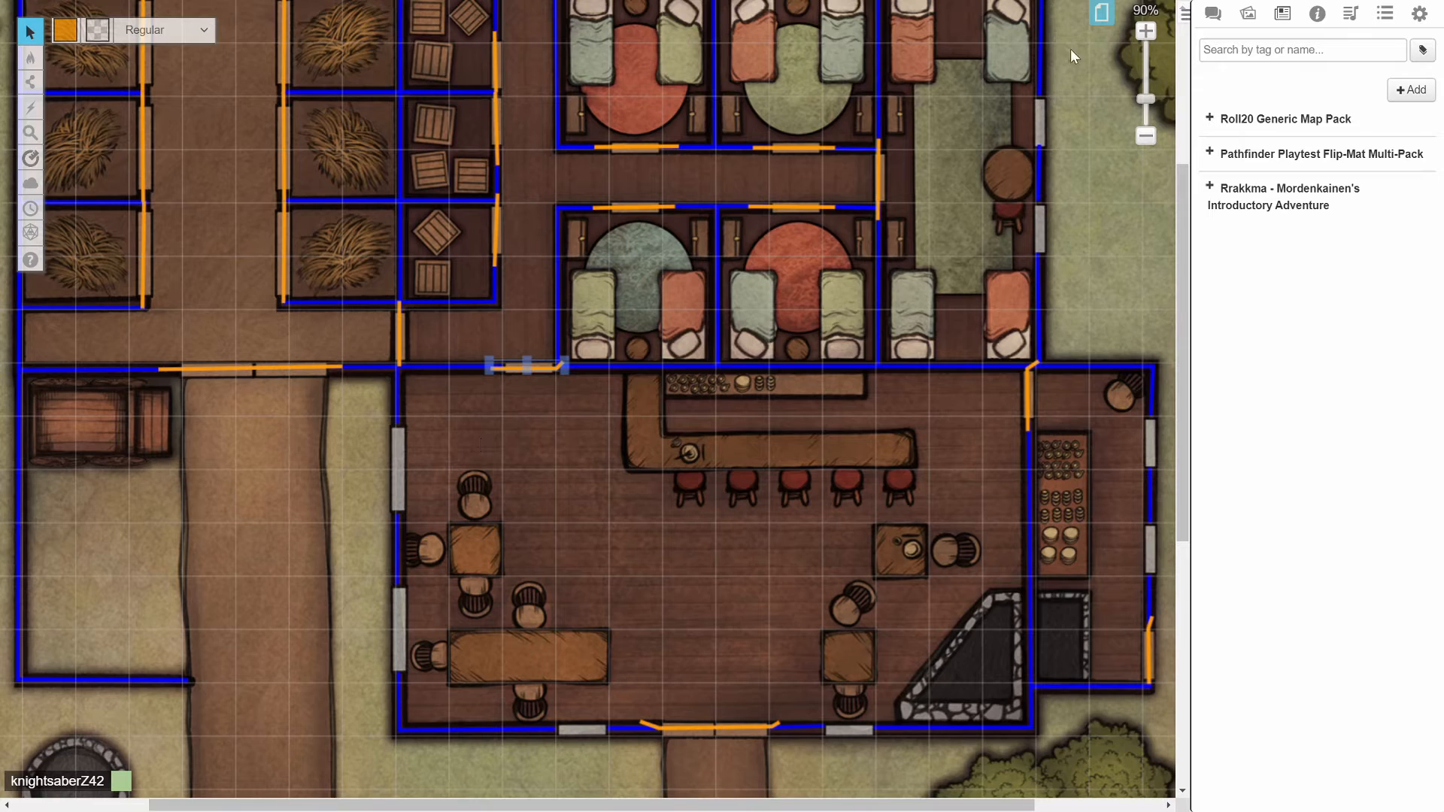
# Step: Open the Caverns Roll20 Map page
pyautogui.click(1098, 12)
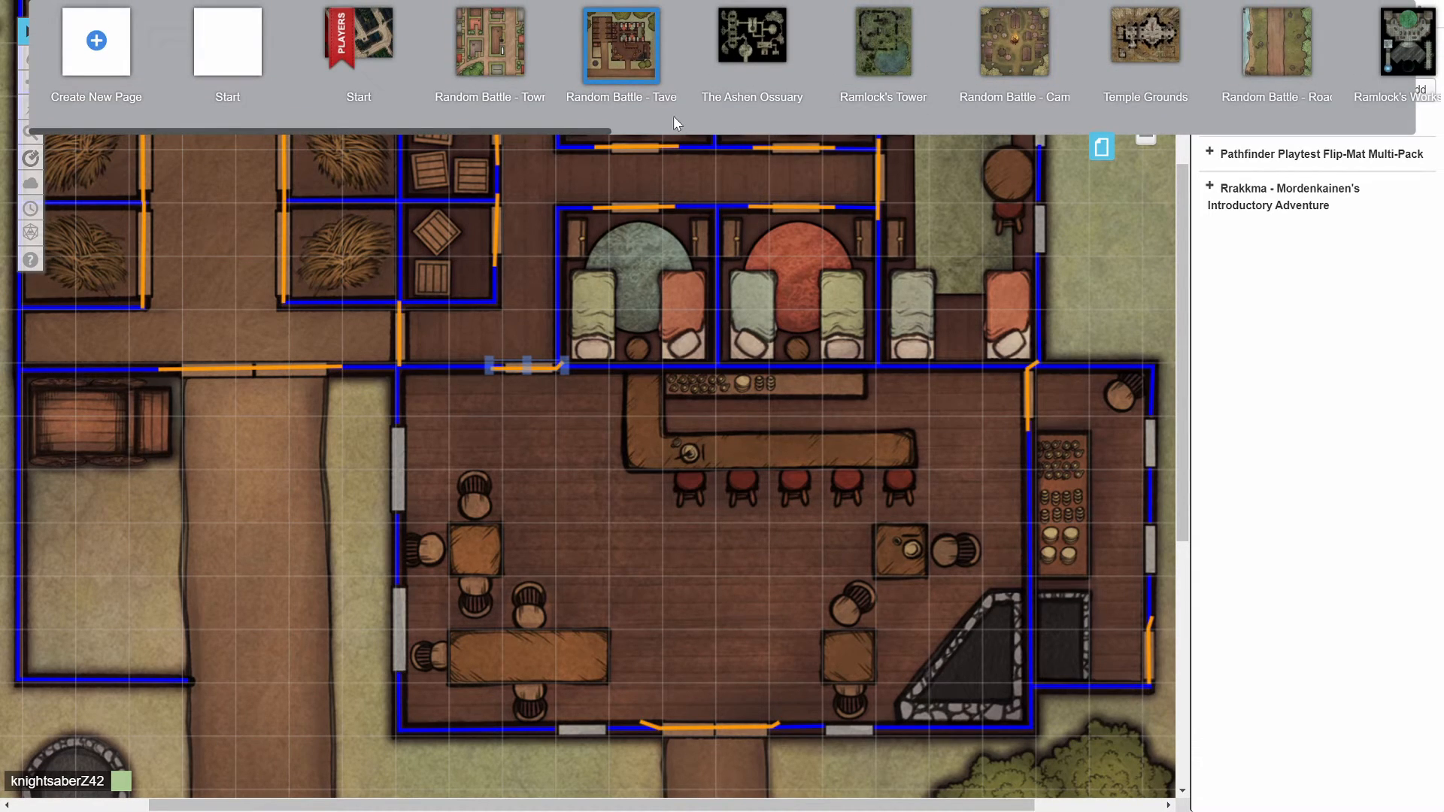
pyautogui.moveTo(544, 129); pyautogui.dragTo(1120, 105)
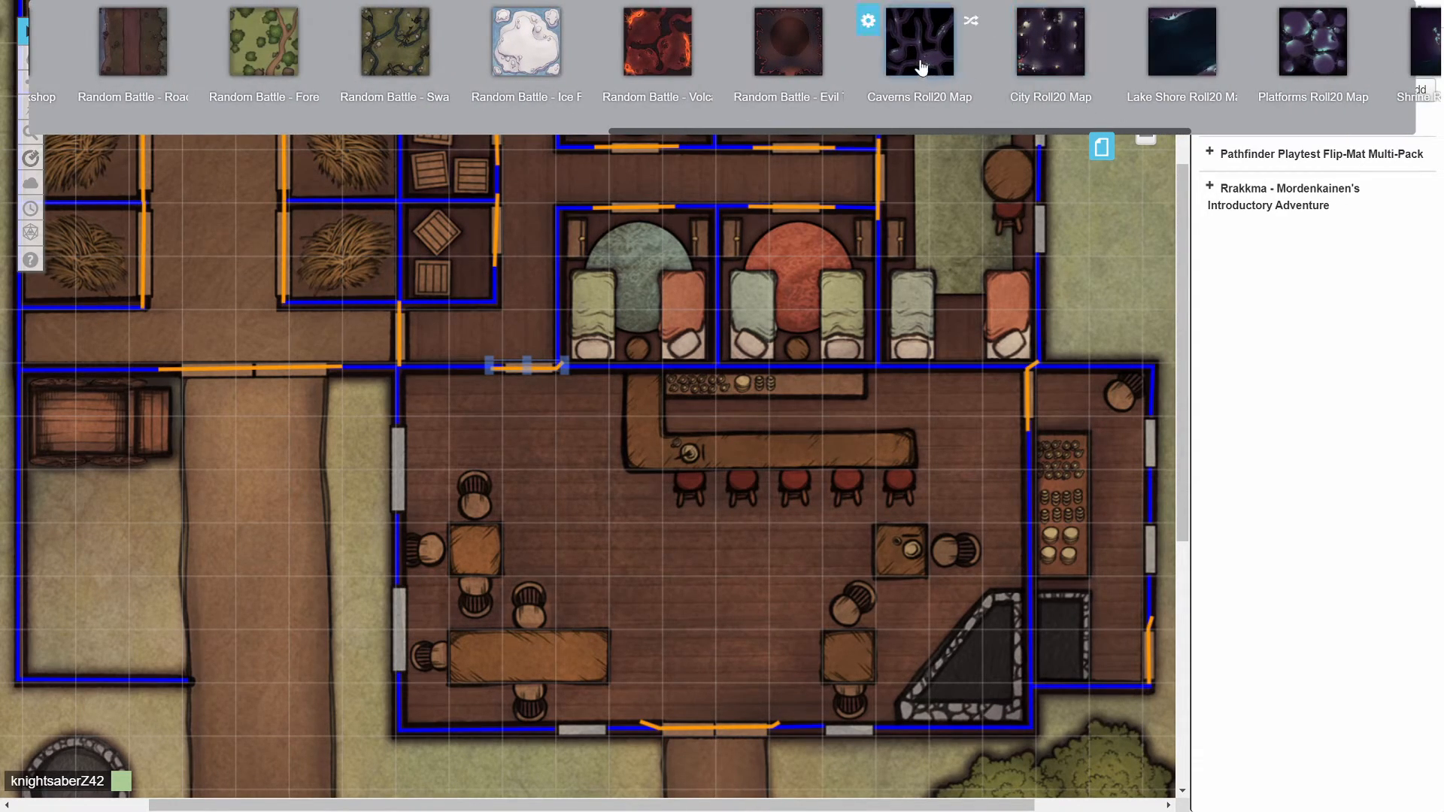
pyautogui.click(919, 58)
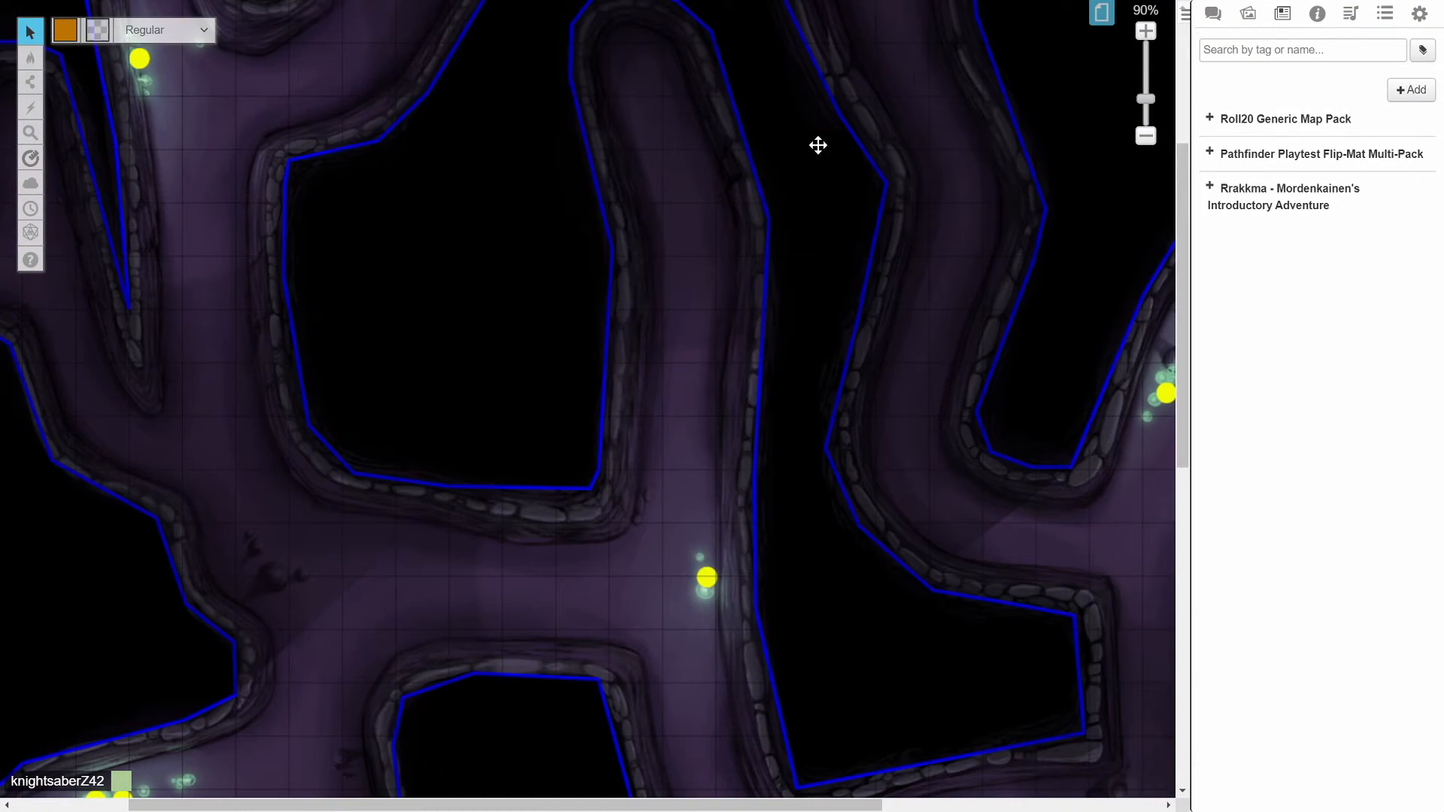
pyautogui.scroll(5, 473, 367)
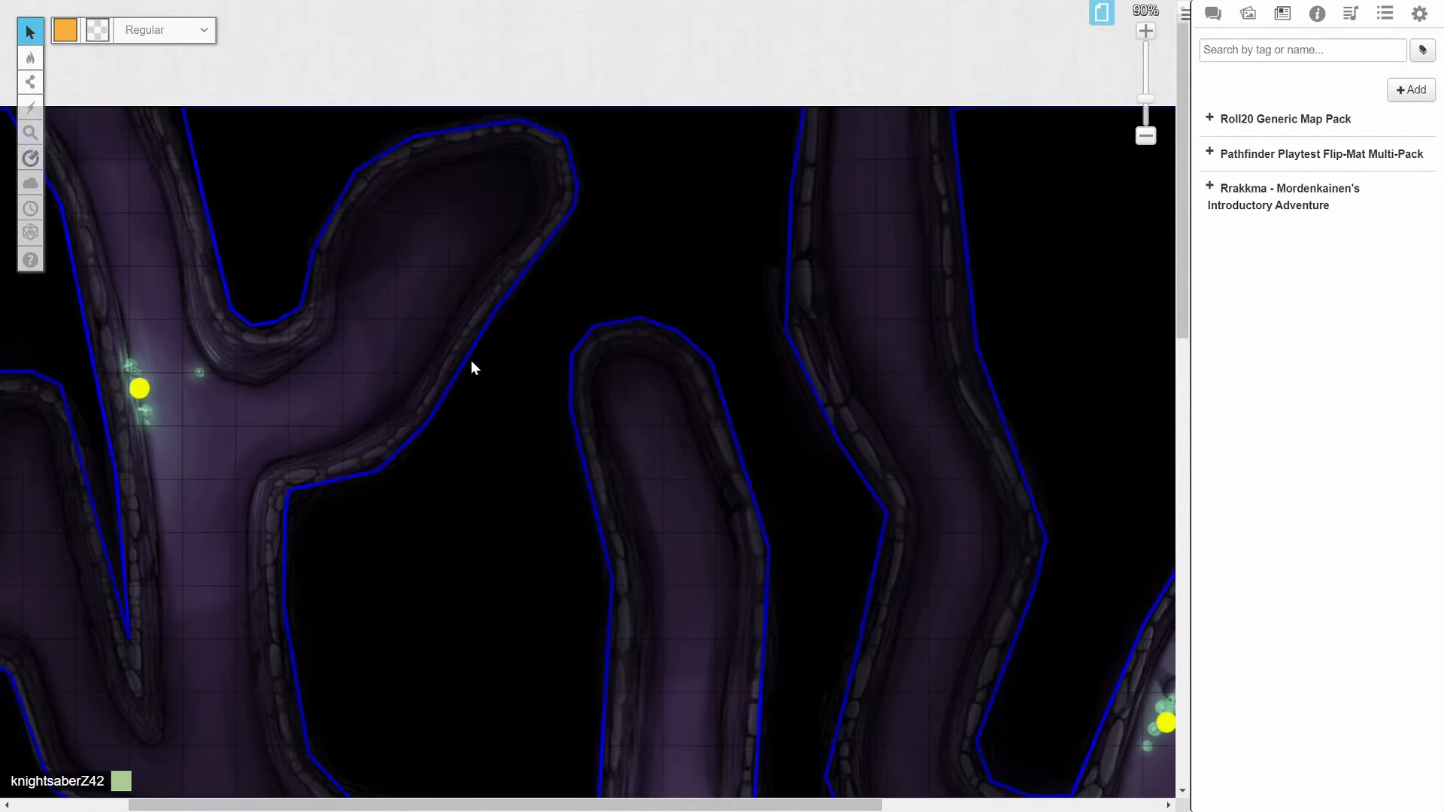
# Step: Switch to the map background layer to view the cave without its wall lines, then return to the Dynamic Lighting layer
pyautogui.moveTo(30, 58)
pyautogui.click(94, 56)
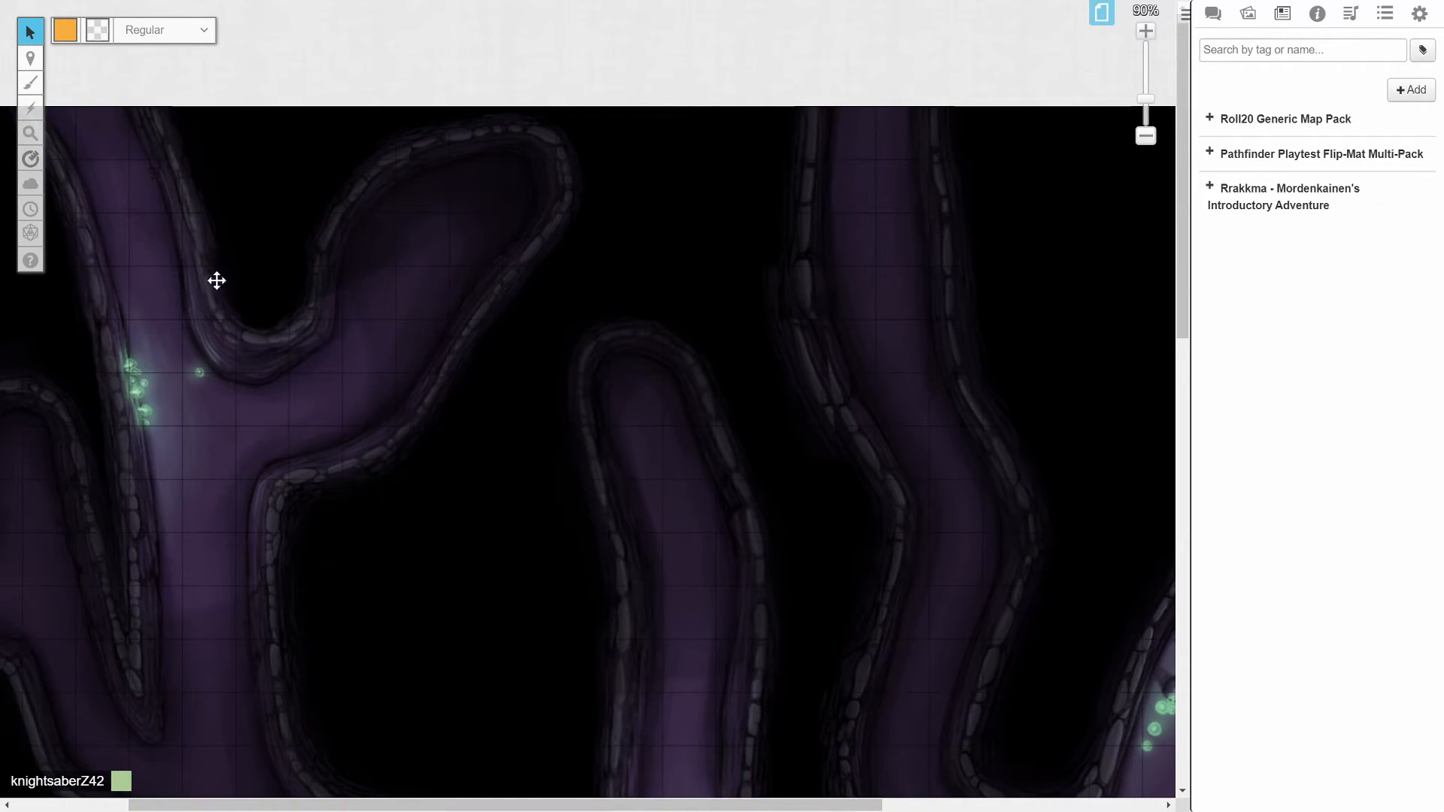
pyautogui.moveTo(31, 59)
pyautogui.click(94, 122)
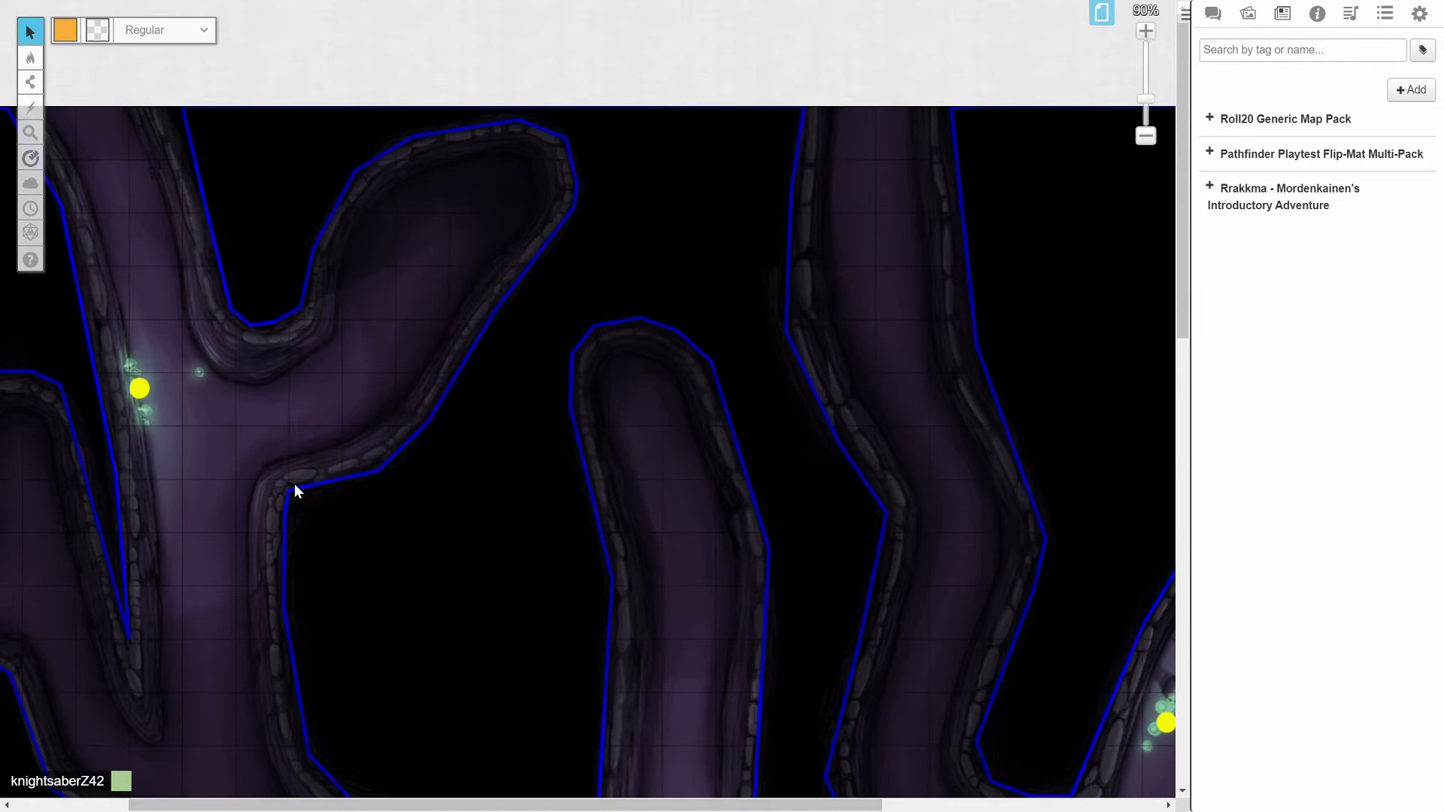
# Step: Examine the blue wall lines and yellow light sources along the cavern's tunnels and chambers
pyautogui.scroll(-3, 295, 484)
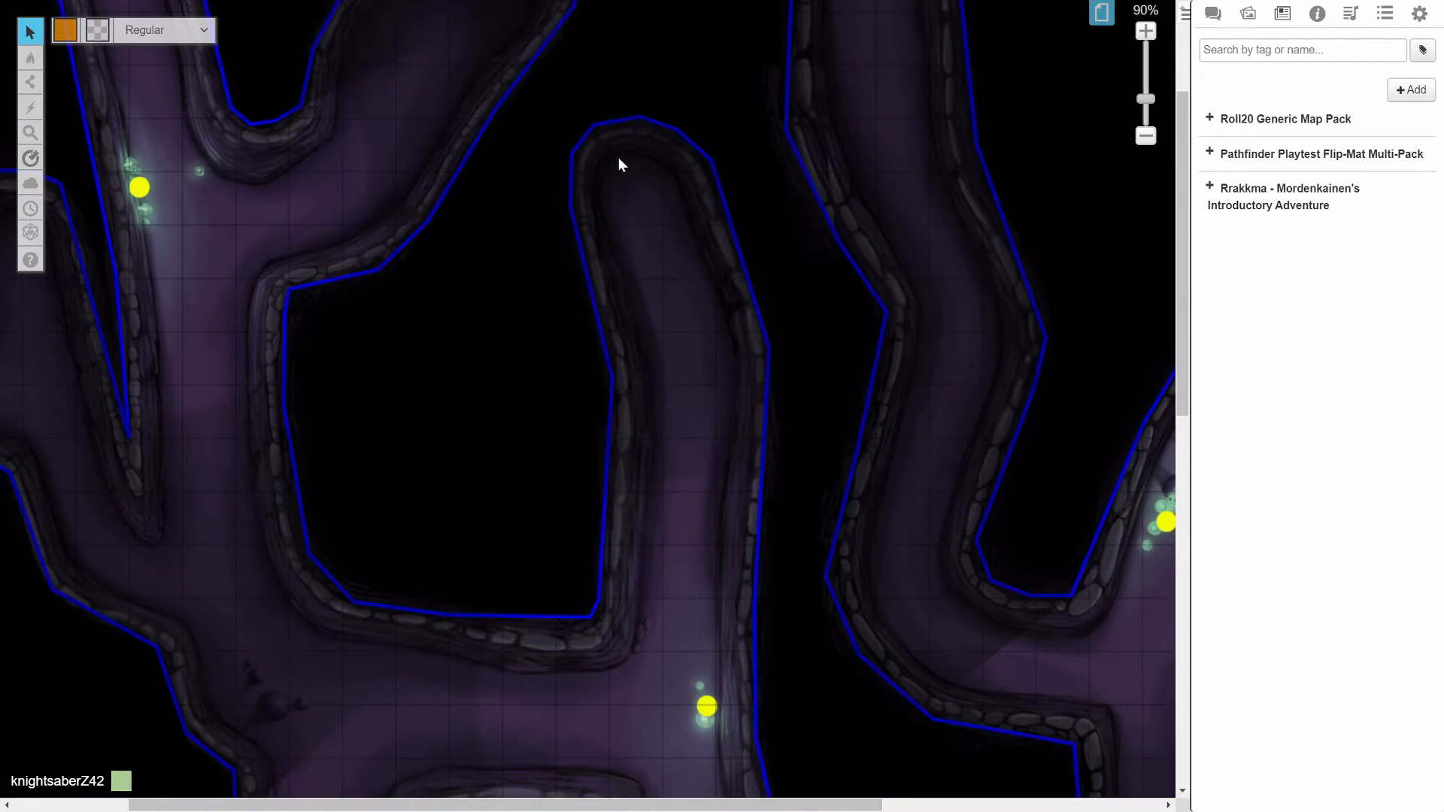
pyautogui.scroll(-3, 752, 387)
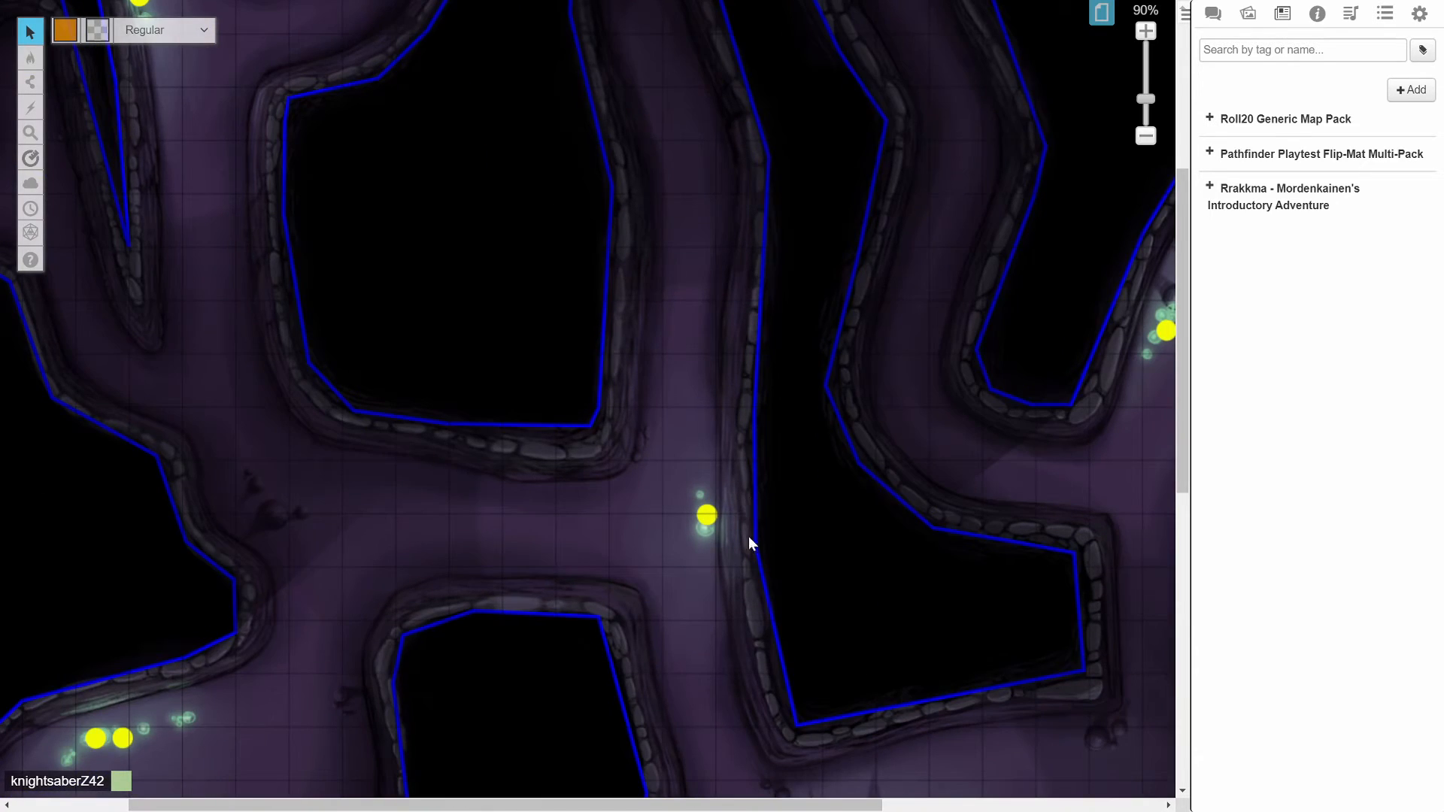
pyautogui.scroll(-2, 769, 538)
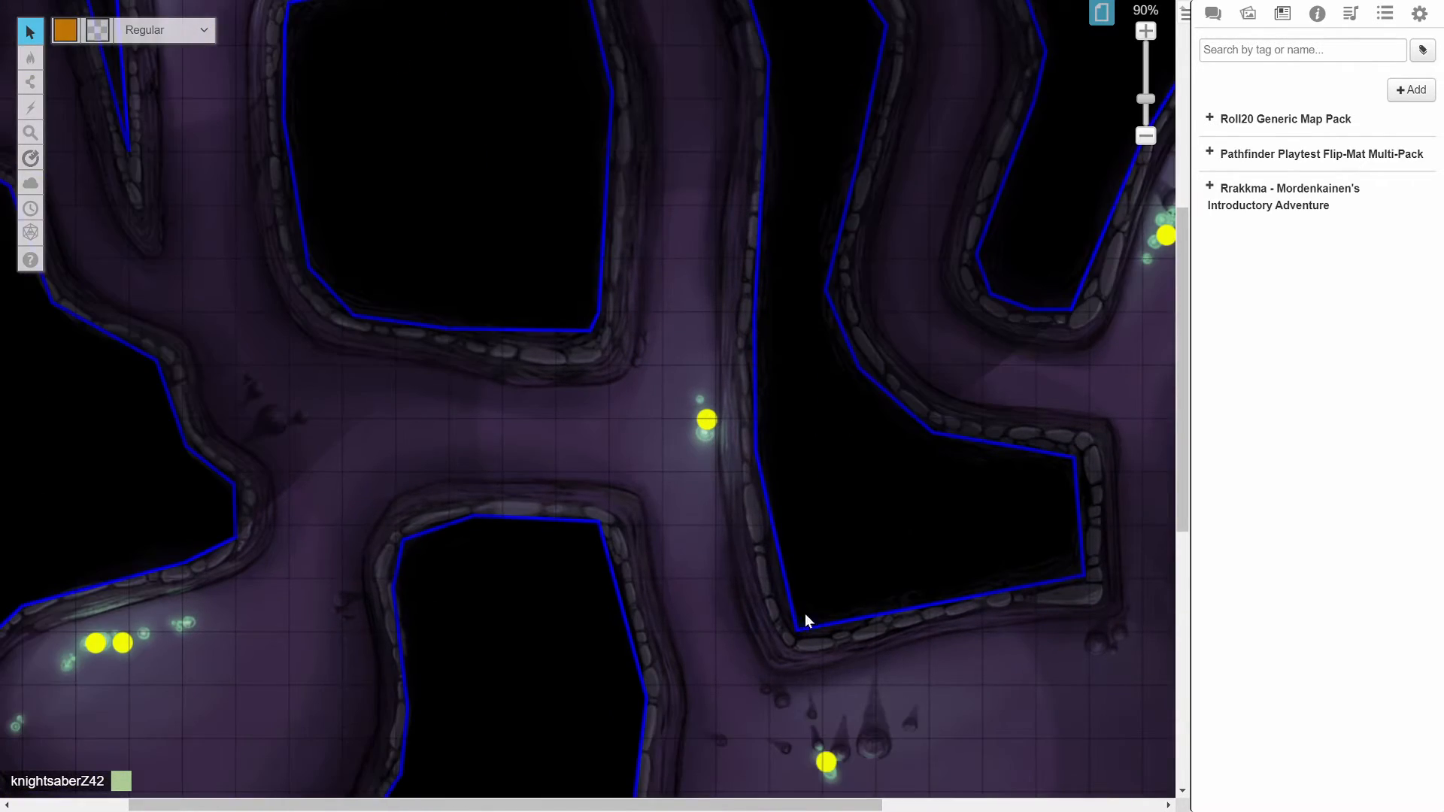
pyautogui.scroll(2, 755, 266)
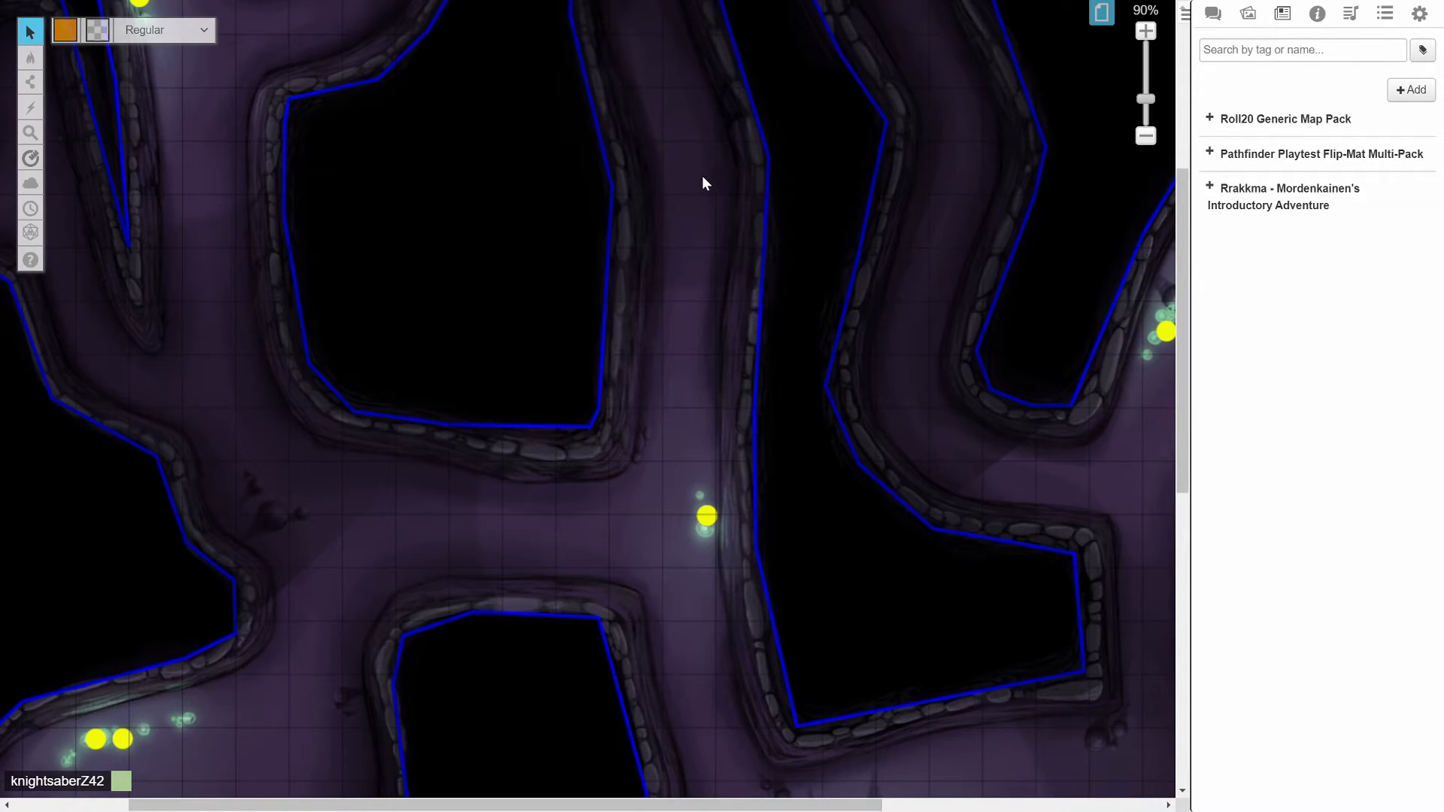
pyautogui.scroll(-3, 696, 548)
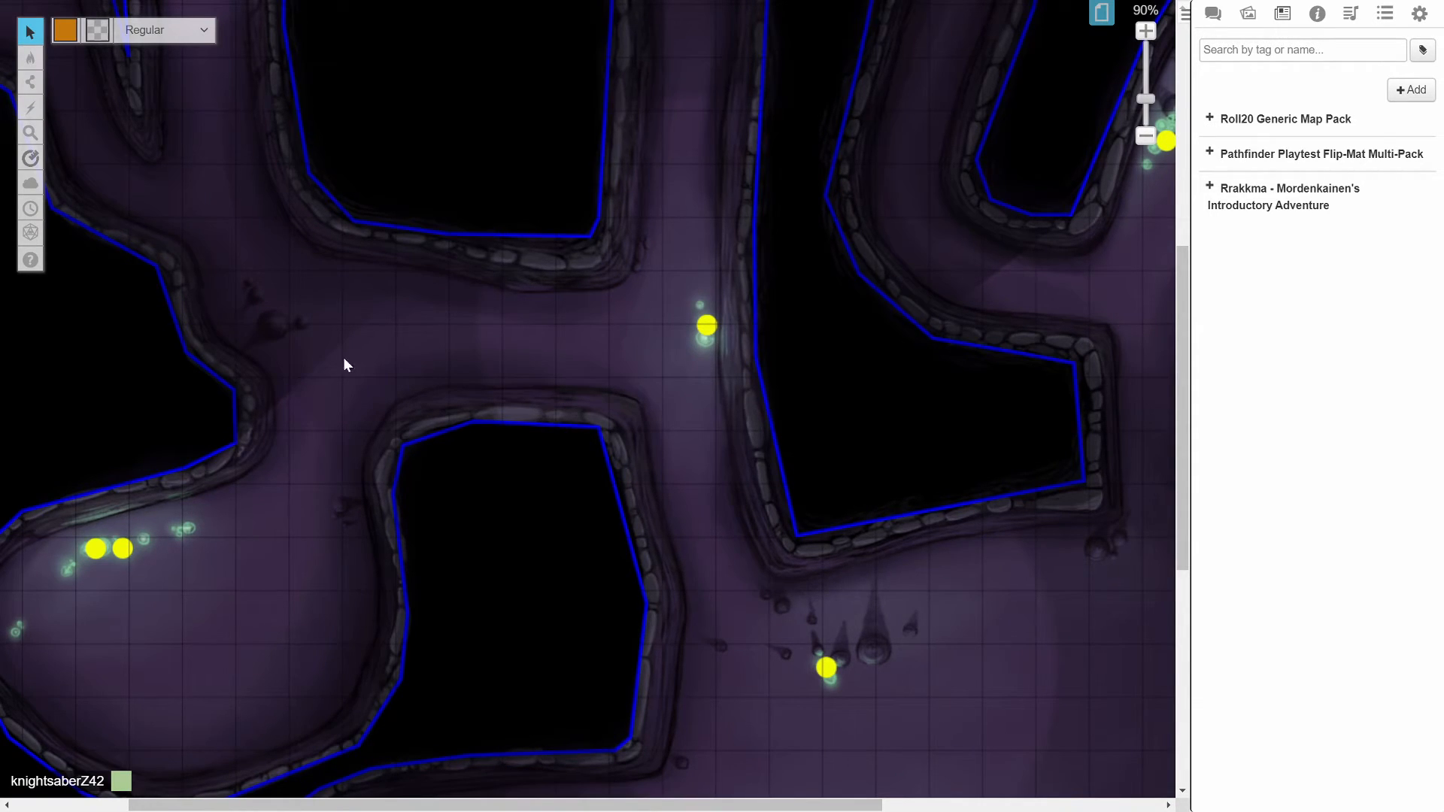
pyautogui.scroll(-5, 617, 292)
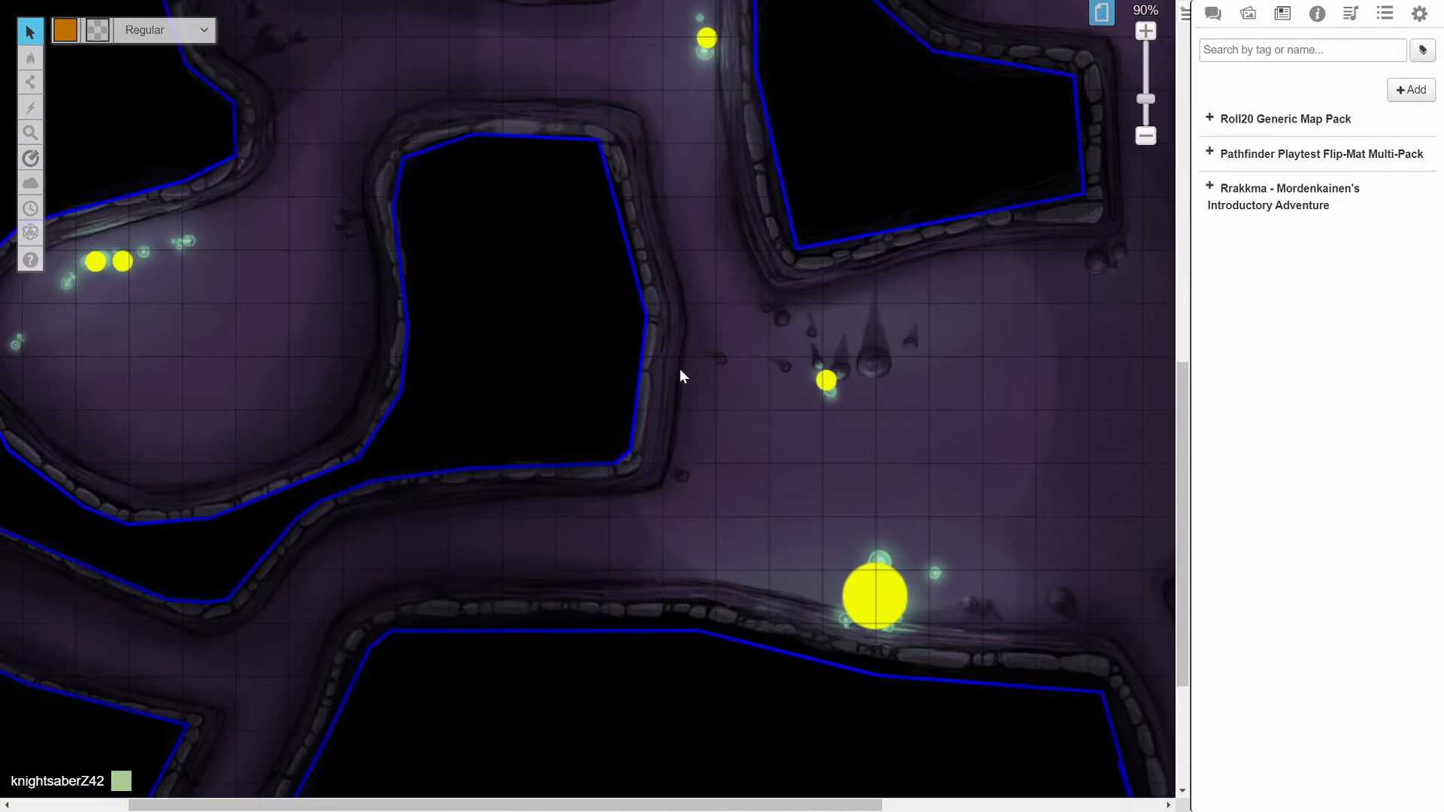
pyautogui.scroll(-4, 678, 368)
pyautogui.moveTo(1100, 239); pyautogui.dragTo(526, 540)
pyautogui.moveTo(650, 167); pyautogui.dragTo(659, 236)
pyautogui.scroll(10, 660, 237)
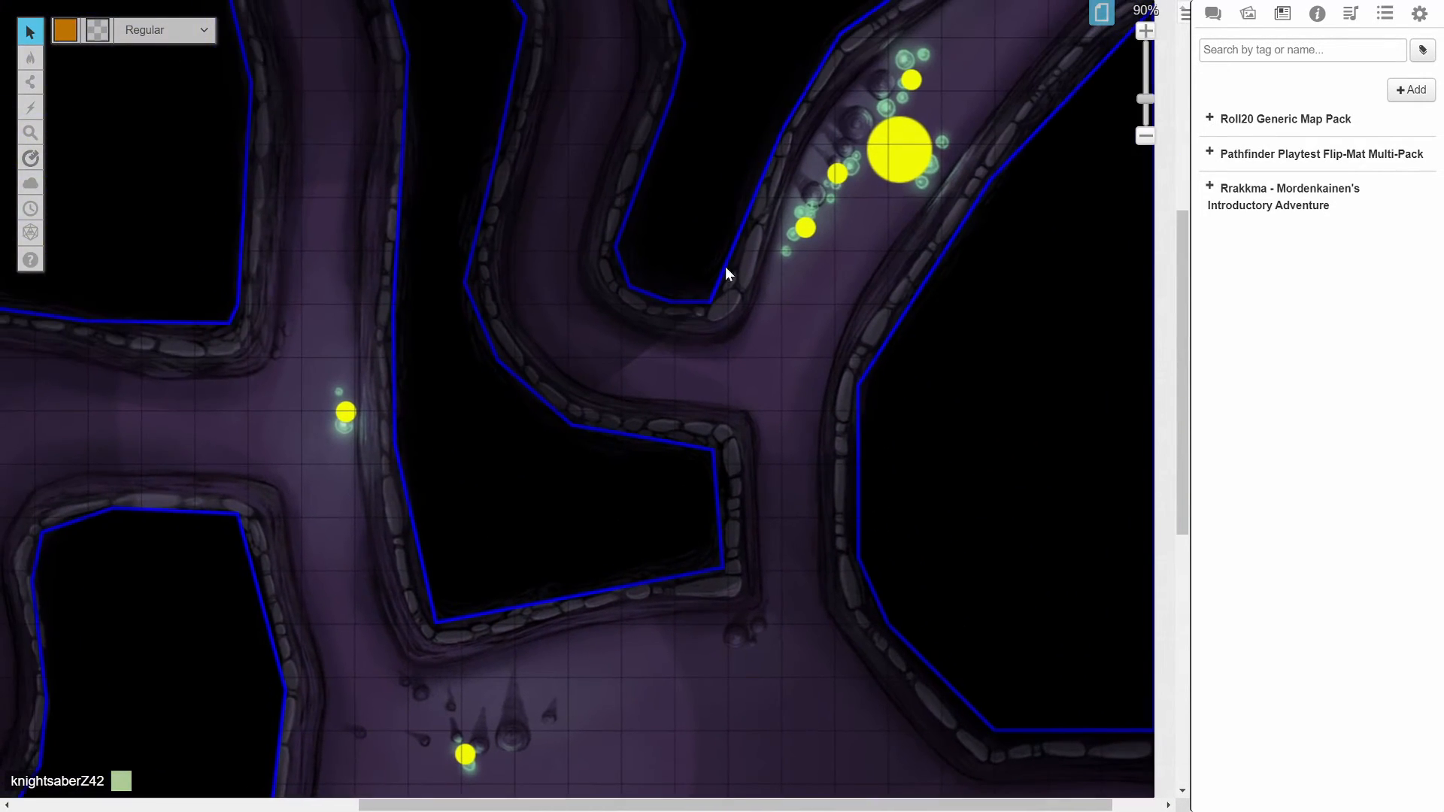
pyautogui.scroll(3, 629, 441)
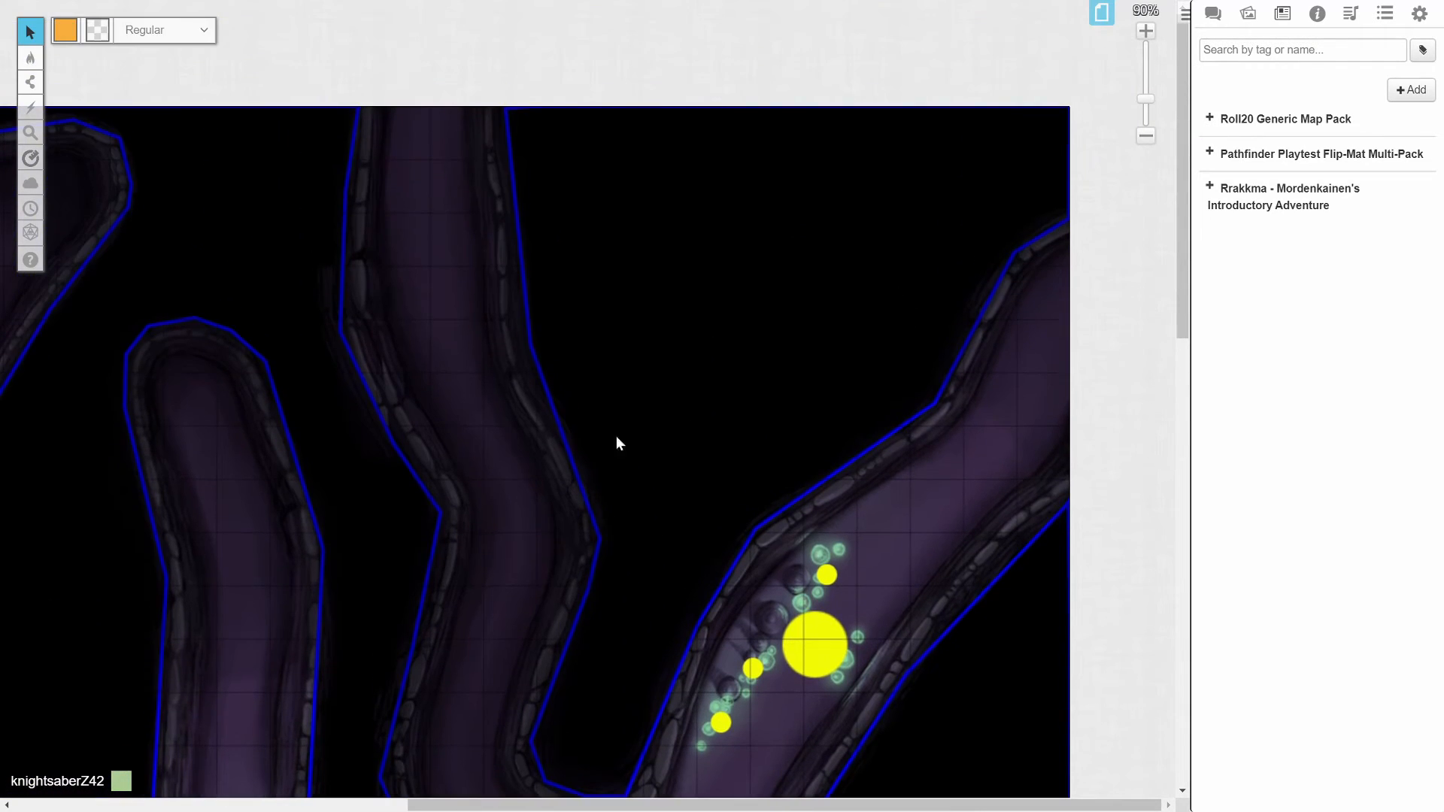
# Step: Move the large yellow light source away from the glowing mushrooms and up the upper-right passage
pyautogui.scroll(-4, 590, 303)
pyautogui.click(837, 397)
pyautogui.moveTo(837, 398); pyautogui.dragTo(901, 352)
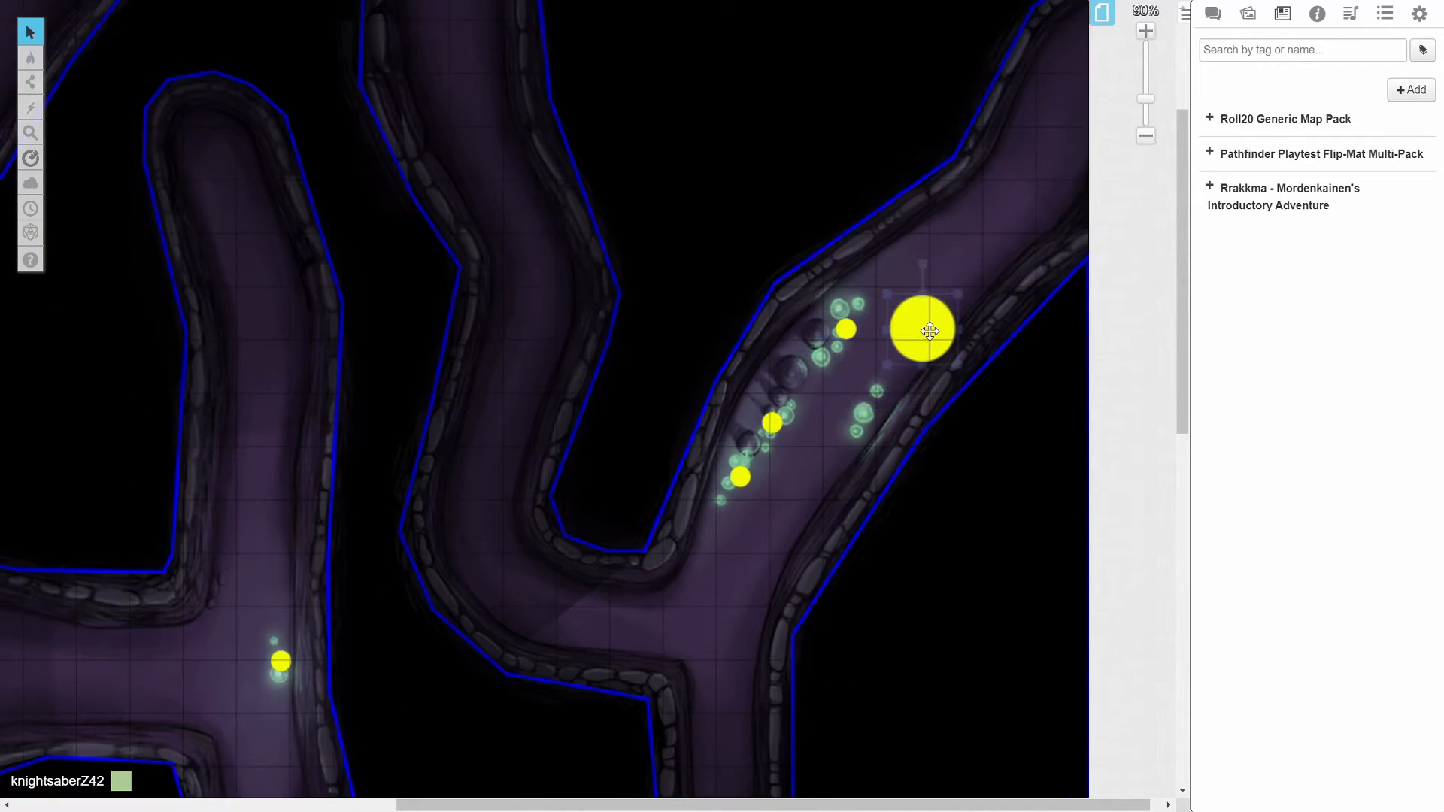
# Step: Open the large light source's token settings and review its vision, emitted-light and basic options
pyautogui.doubleClick(921, 327)
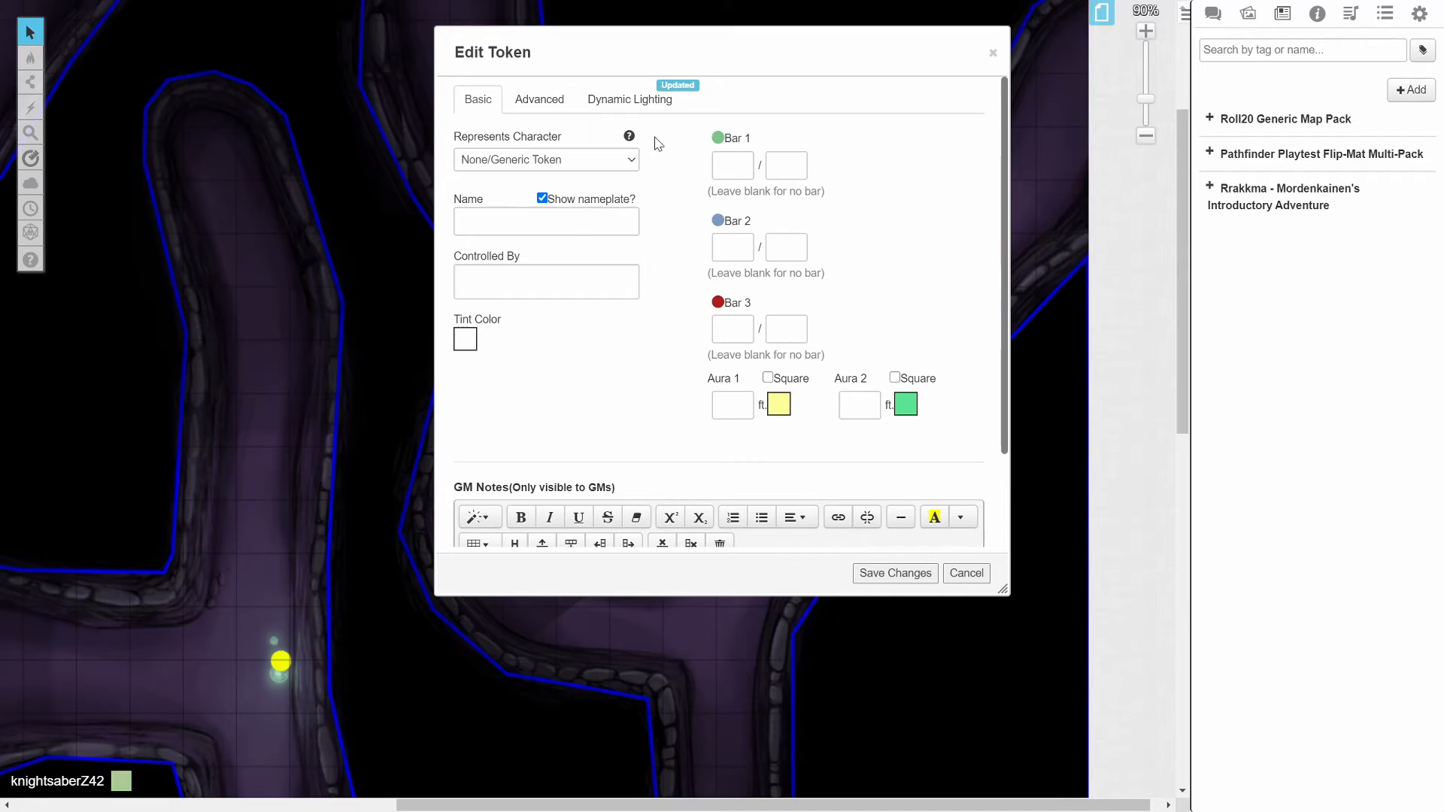
pyautogui.click(643, 100)
pyautogui.scroll(-3, 733, 294)
pyautogui.scroll(5, 737, 309)
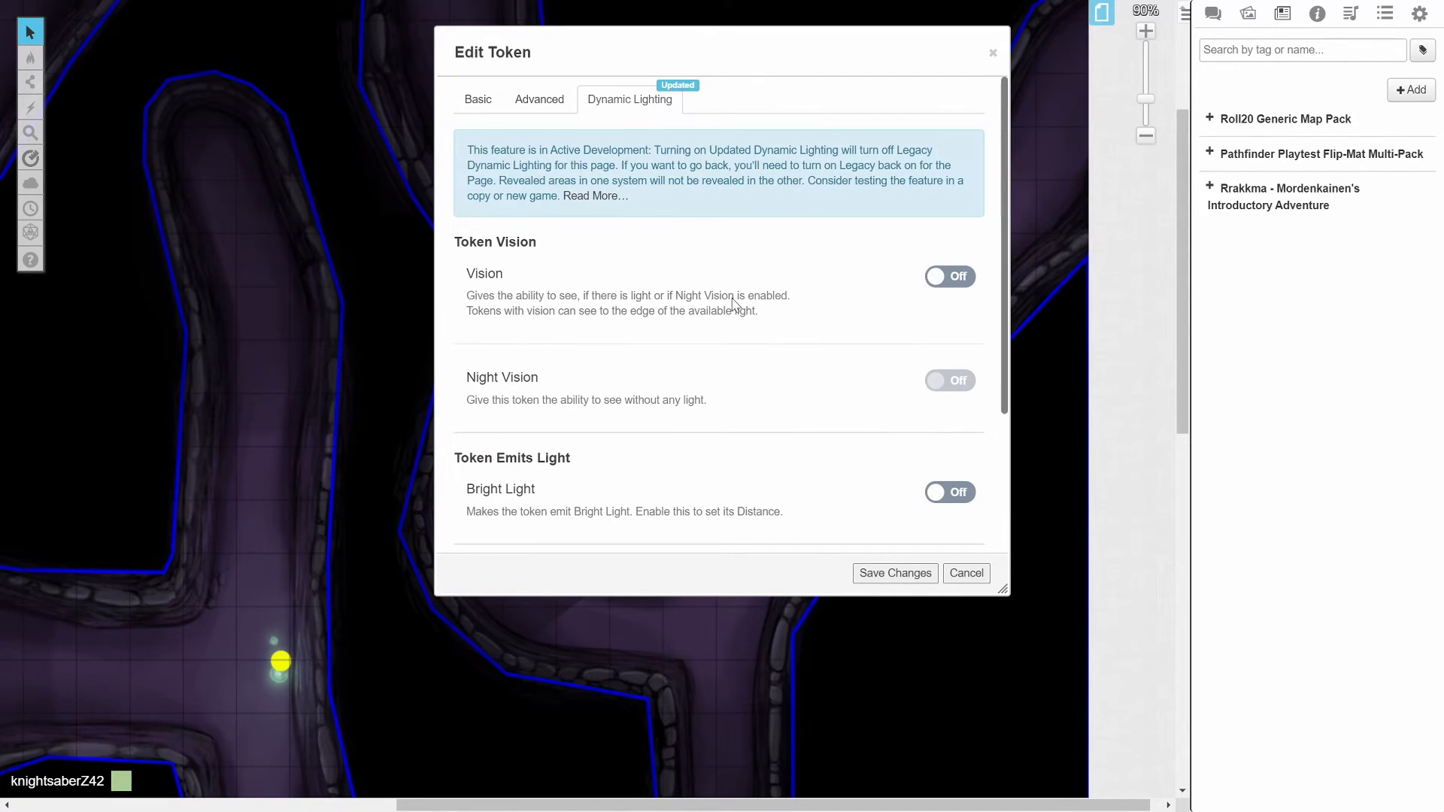
pyautogui.click(553, 109)
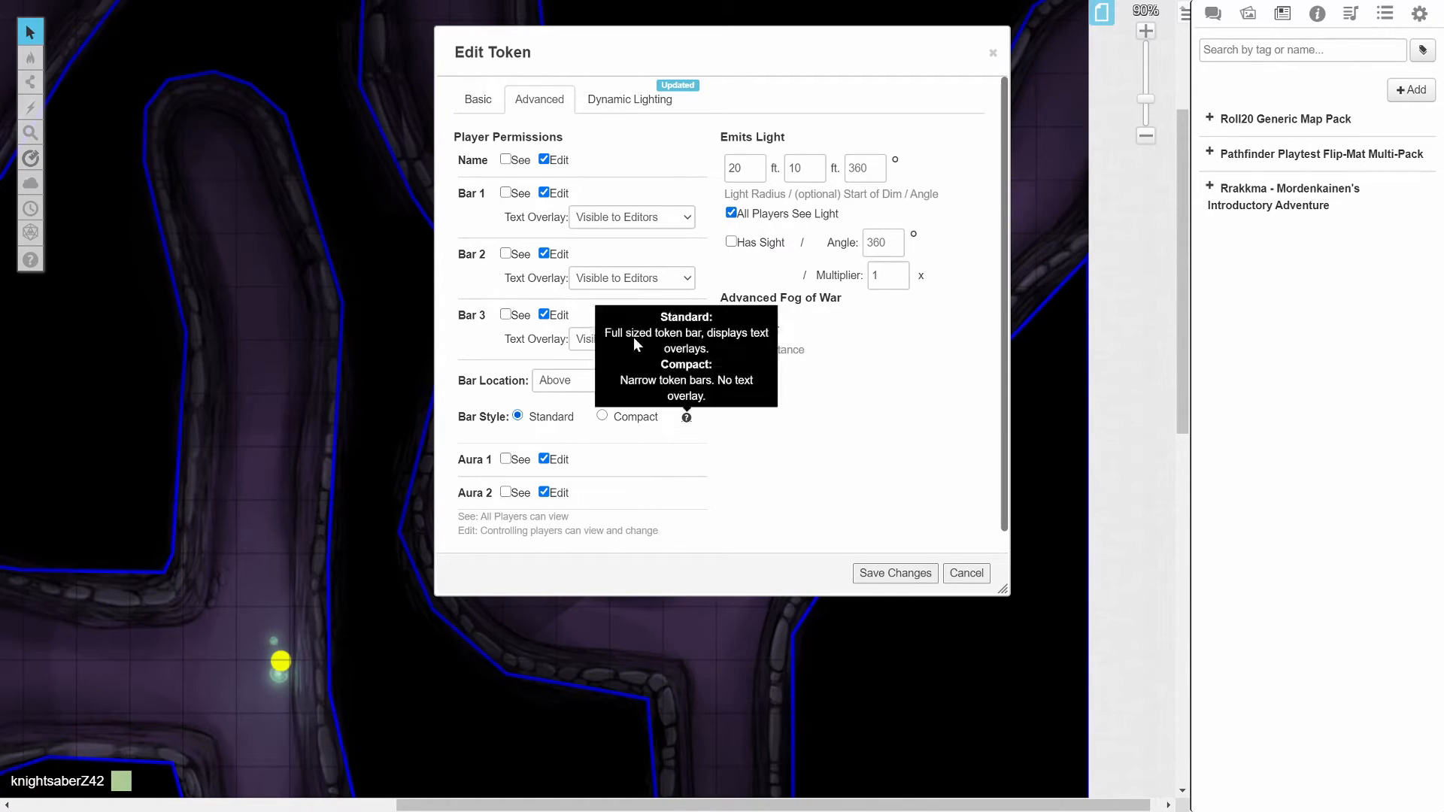
pyautogui.click(479, 99)
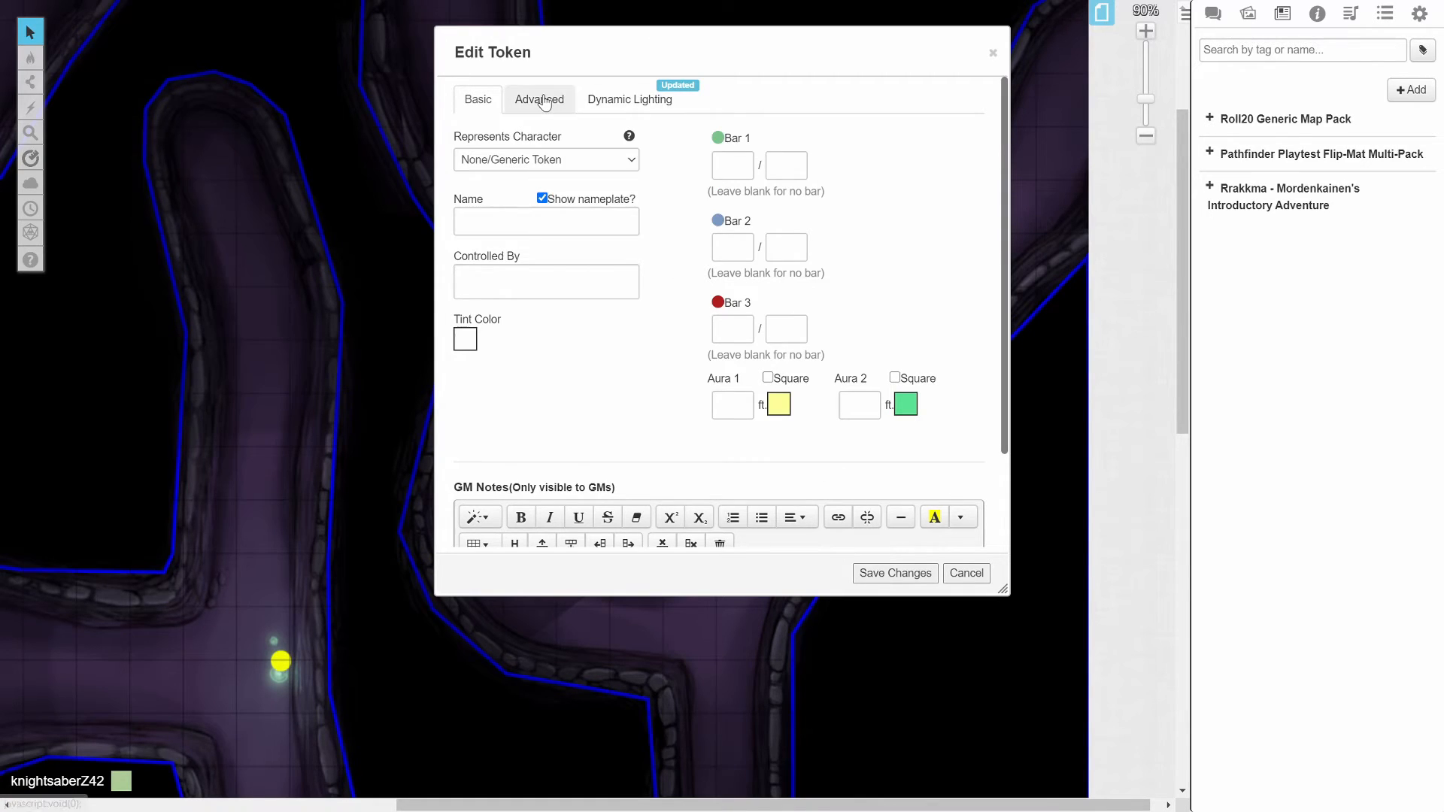
pyautogui.click(541, 100)
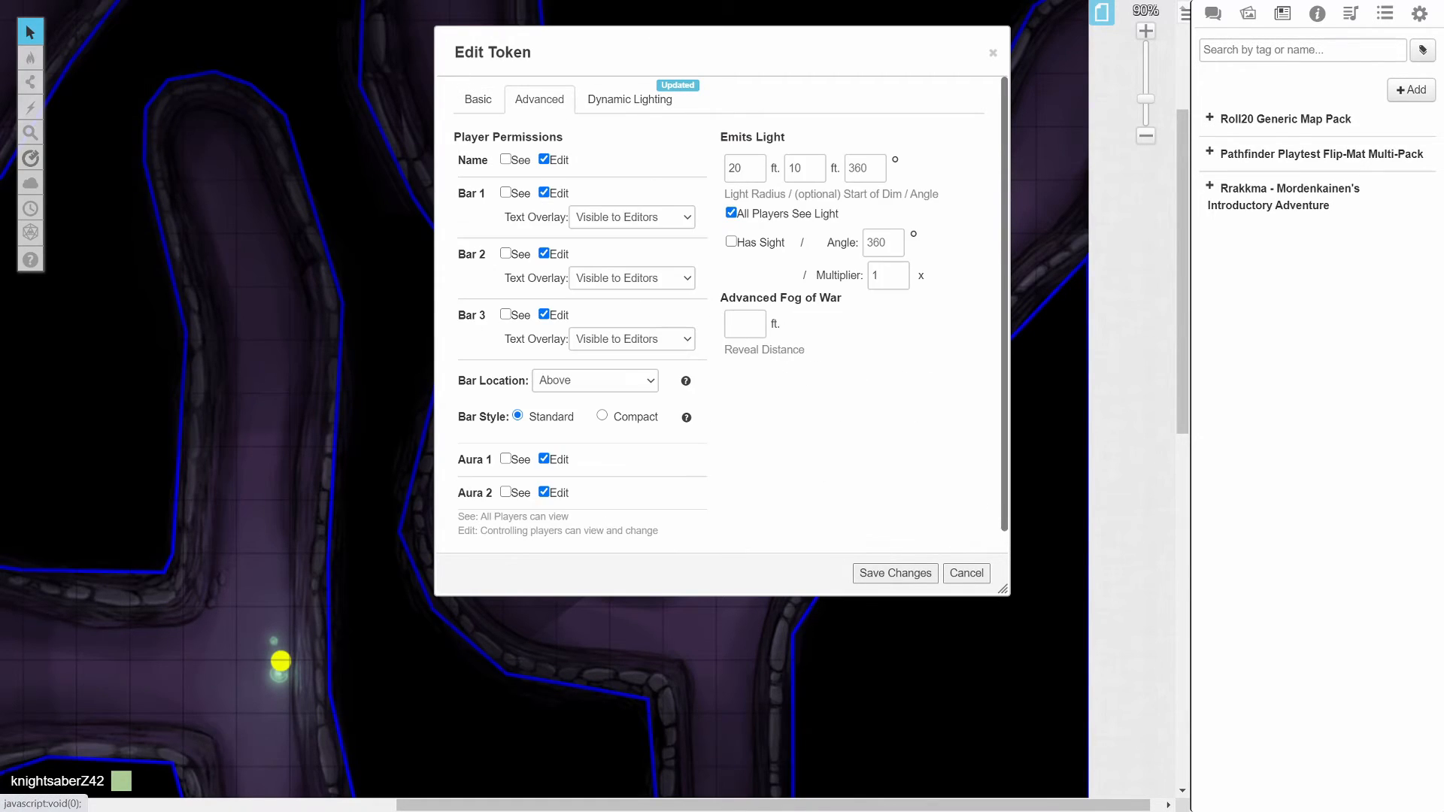
# Step: Save the token settings and move the large light source onto the rocks among the three small lights
pyautogui.click(900, 574)
pyautogui.click(907, 328)
pyautogui.scroll(-3, 541, 565)
pyautogui.moveTo(814, 261); pyautogui.dragTo(823, 226)
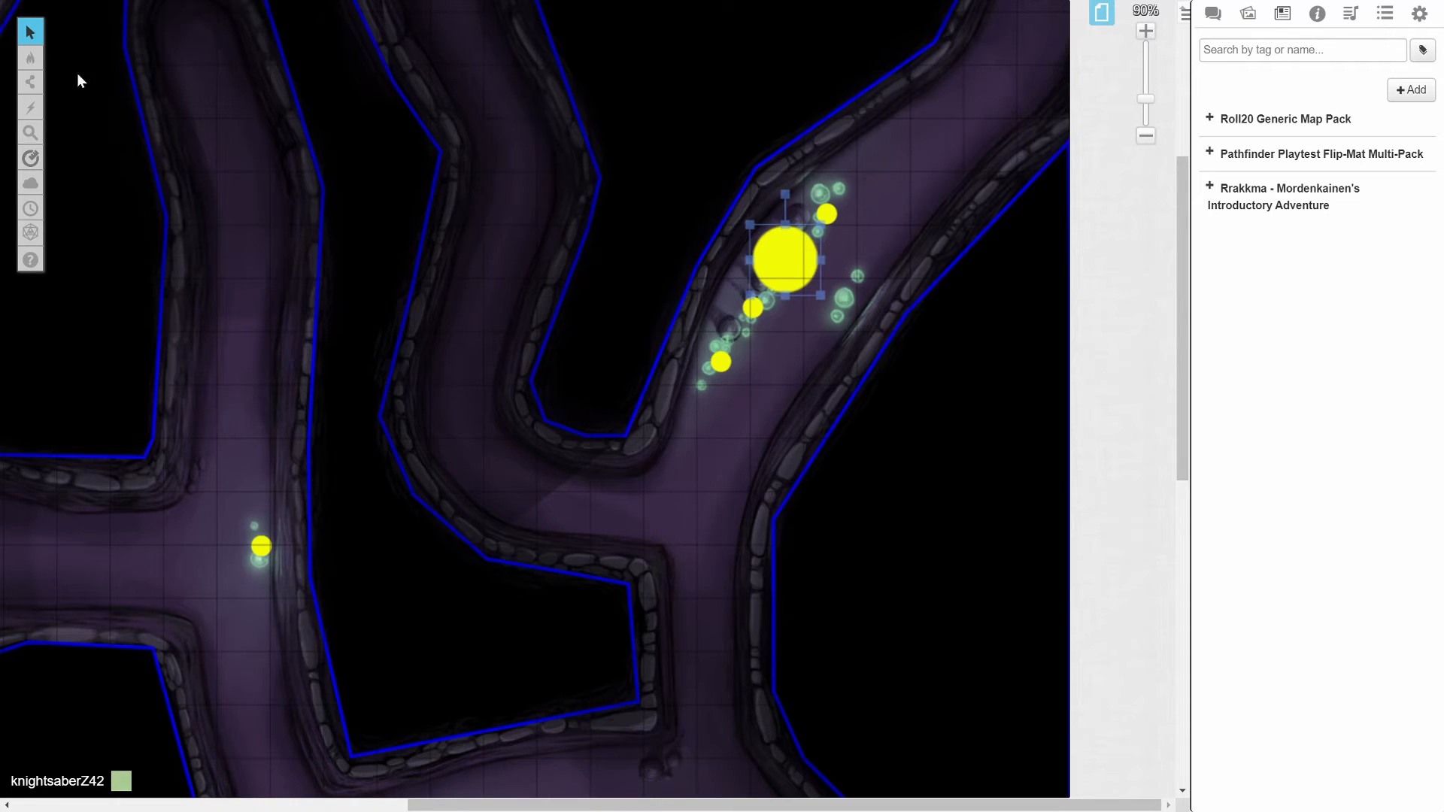
# Step: View the mushroom passage on the map background layer and the token layer, then return to the Dynamic Lighting layer
pyautogui.moveTo(30, 57)
pyautogui.click(79, 50)
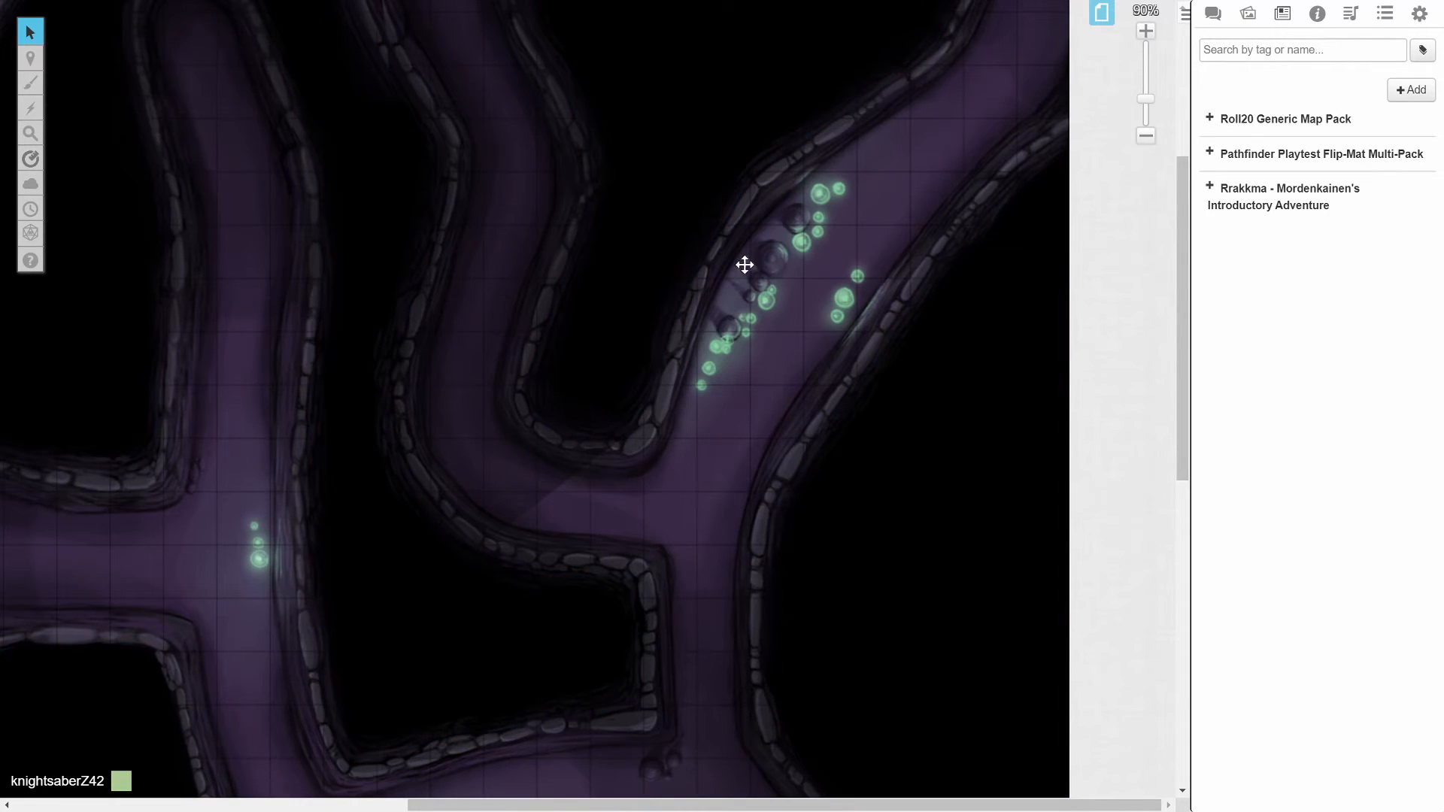
pyautogui.moveTo(31, 57)
pyautogui.click(121, 76)
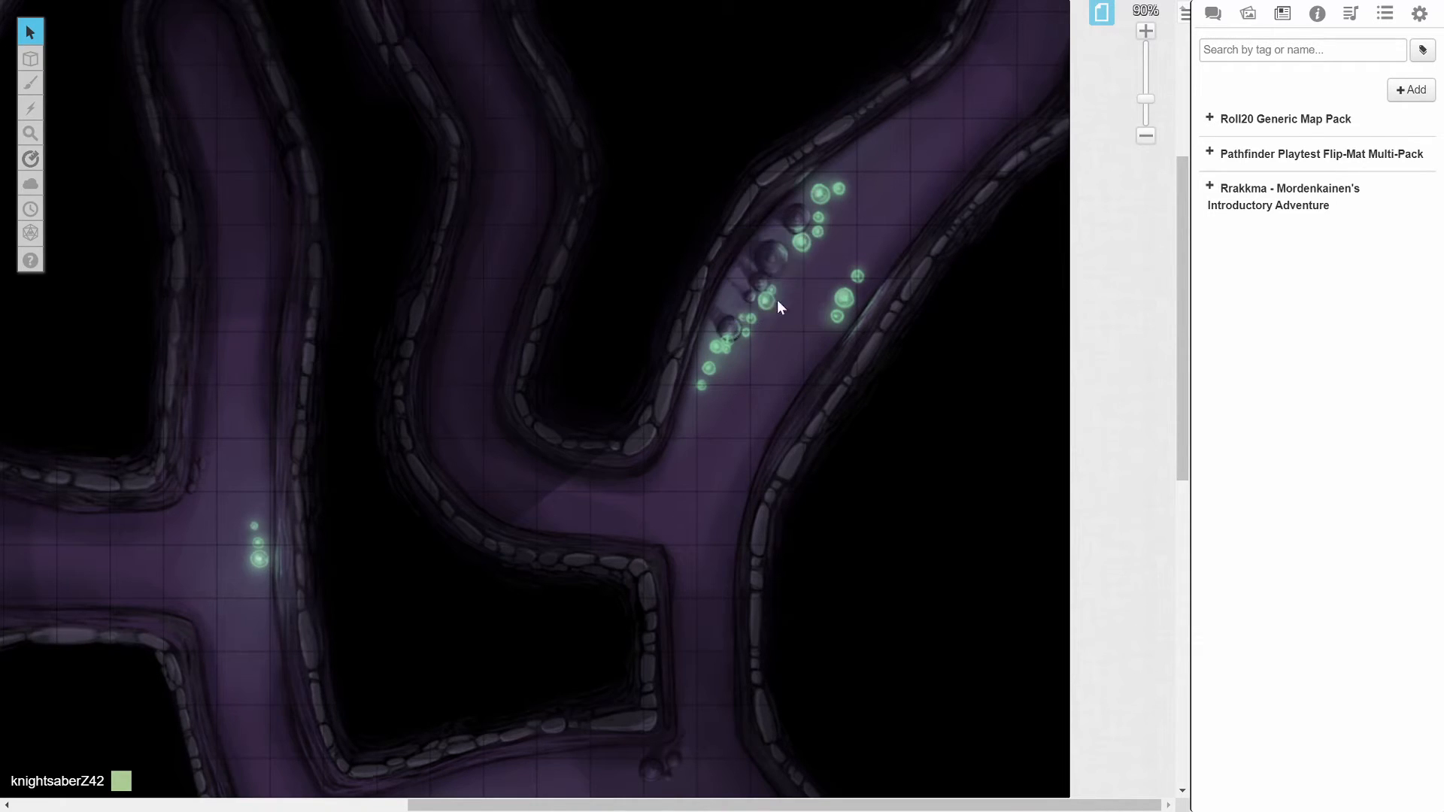
pyautogui.moveTo(50, 72)
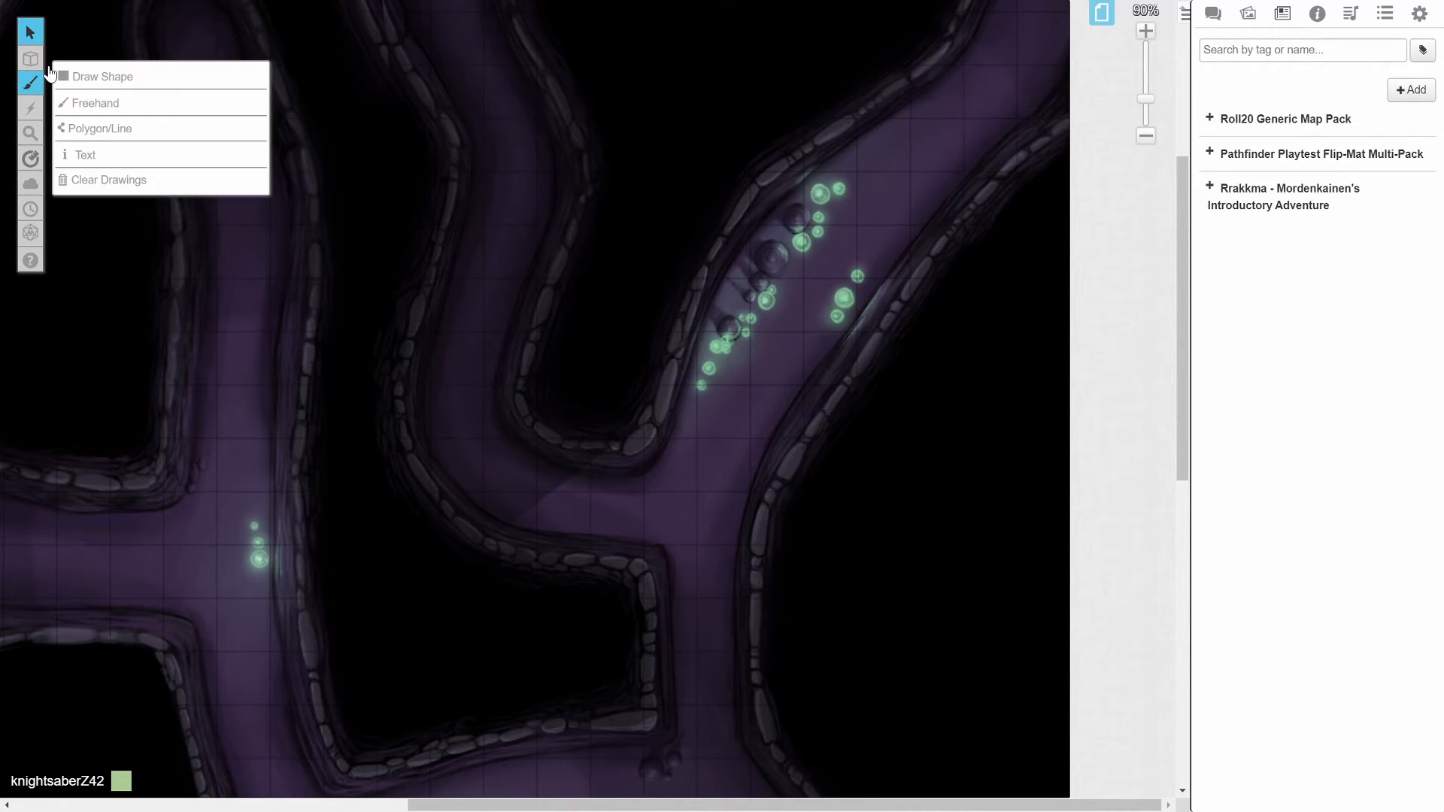
pyautogui.click(124, 126)
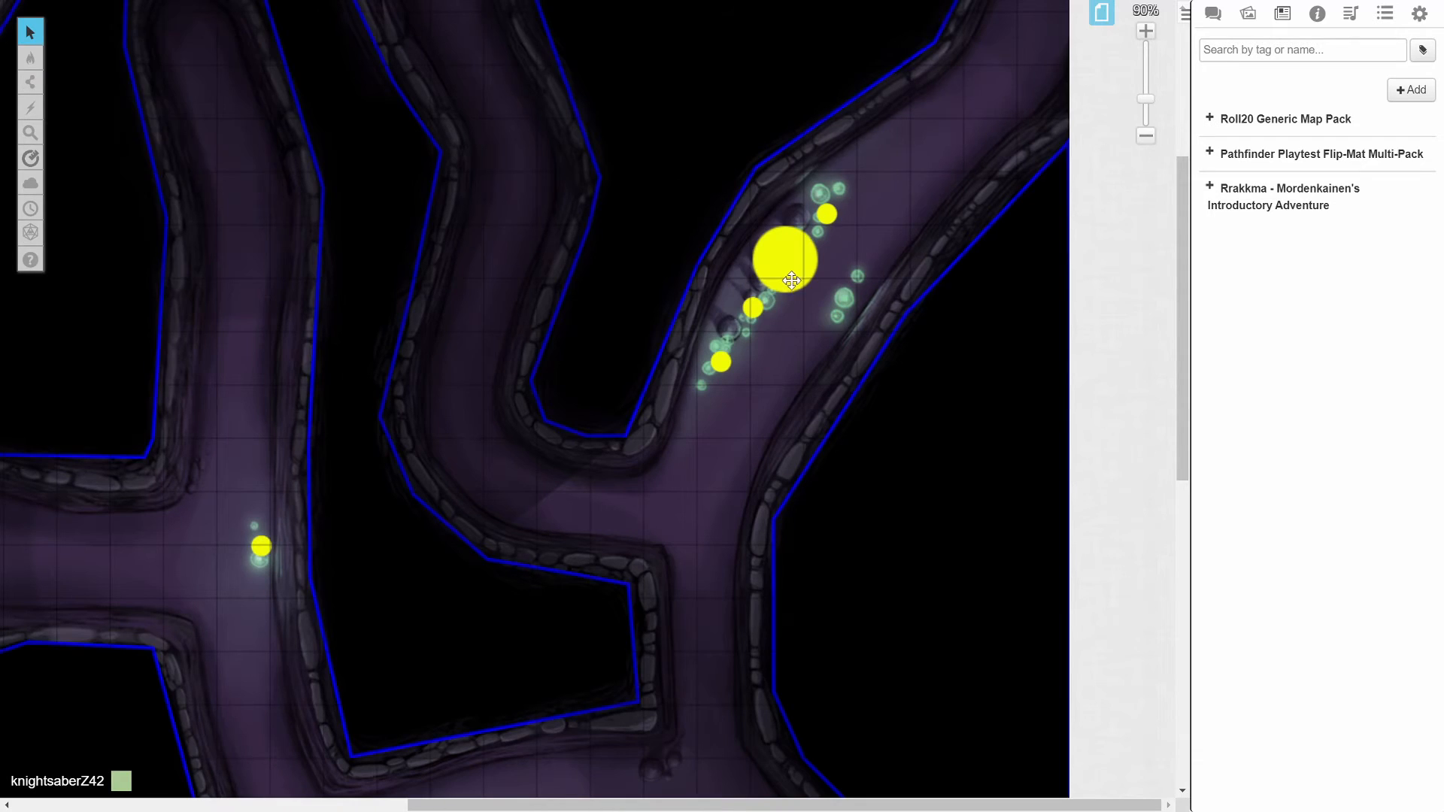
# Step: Reopen the large light source's token settings, check its emitted-light and basic options, and save them
pyautogui.click(568, 573)
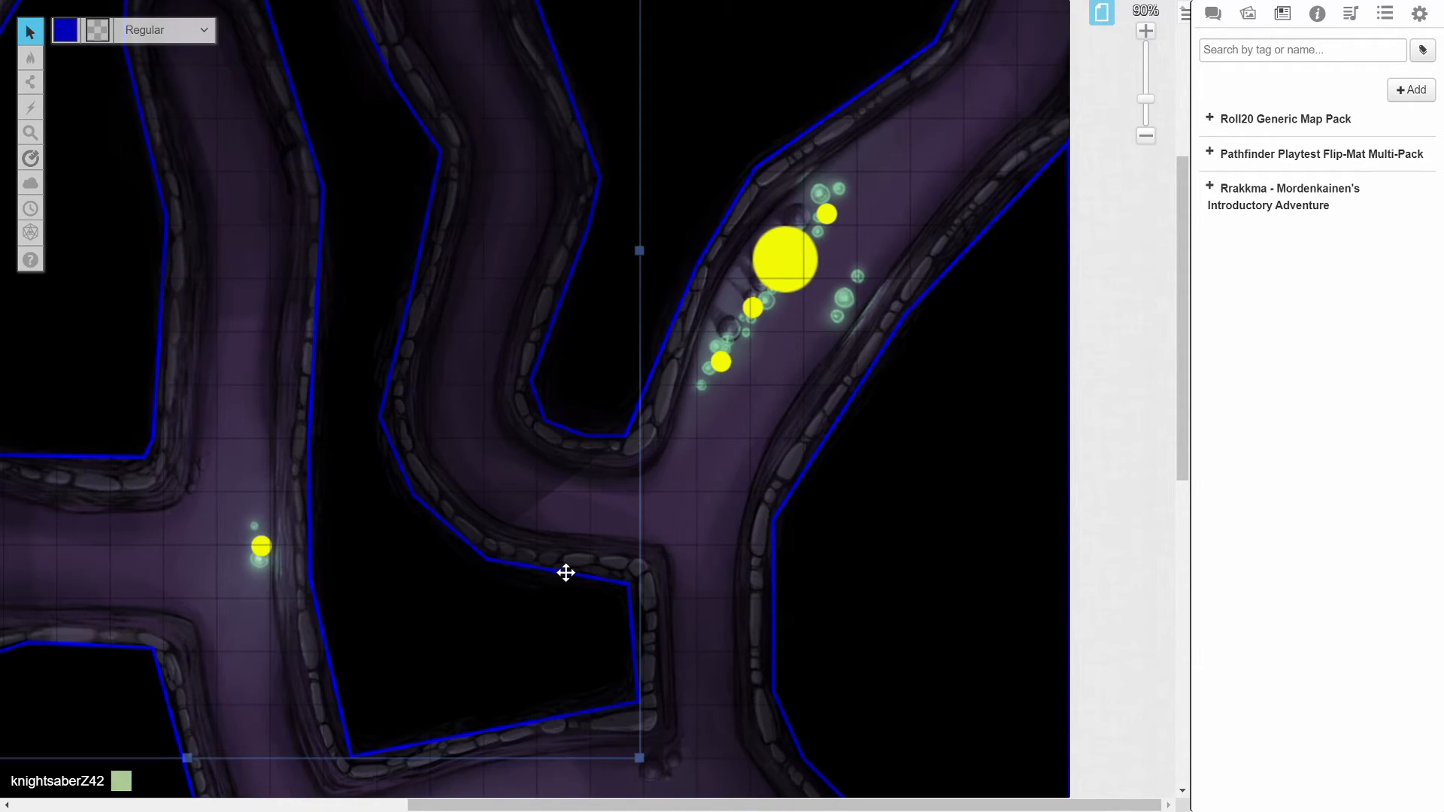
pyautogui.doubleClick(782, 260)
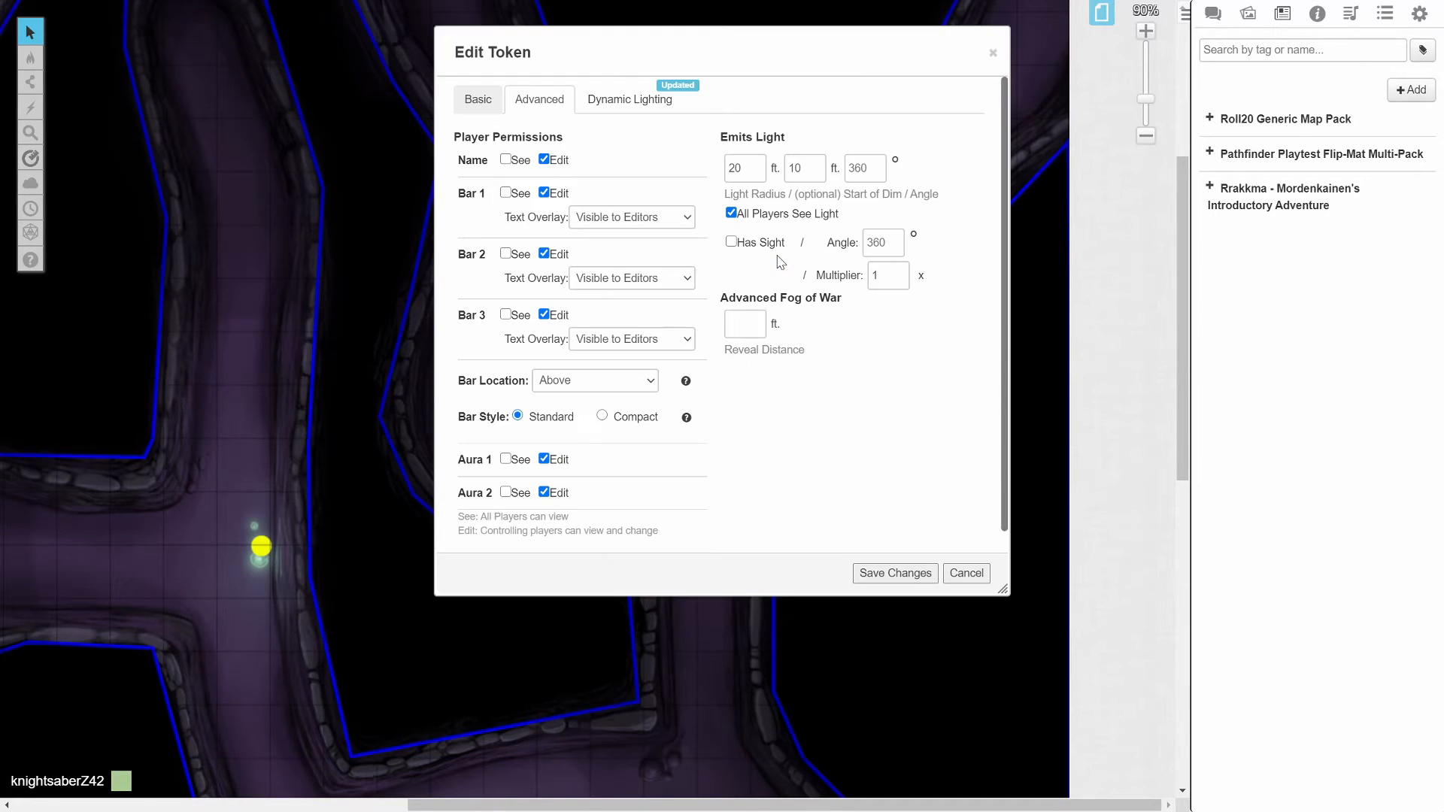
pyautogui.click(479, 101)
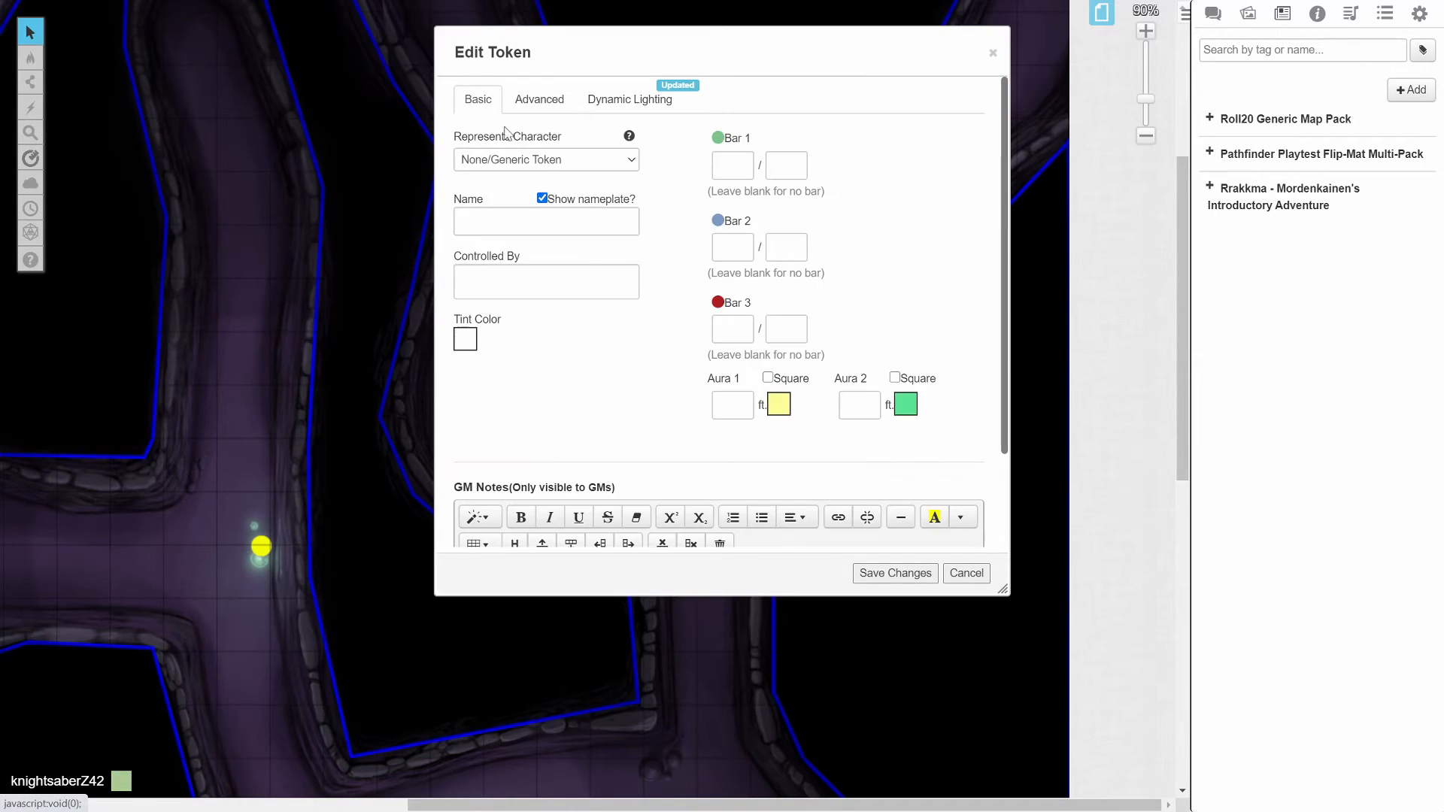
pyautogui.click(872, 579)
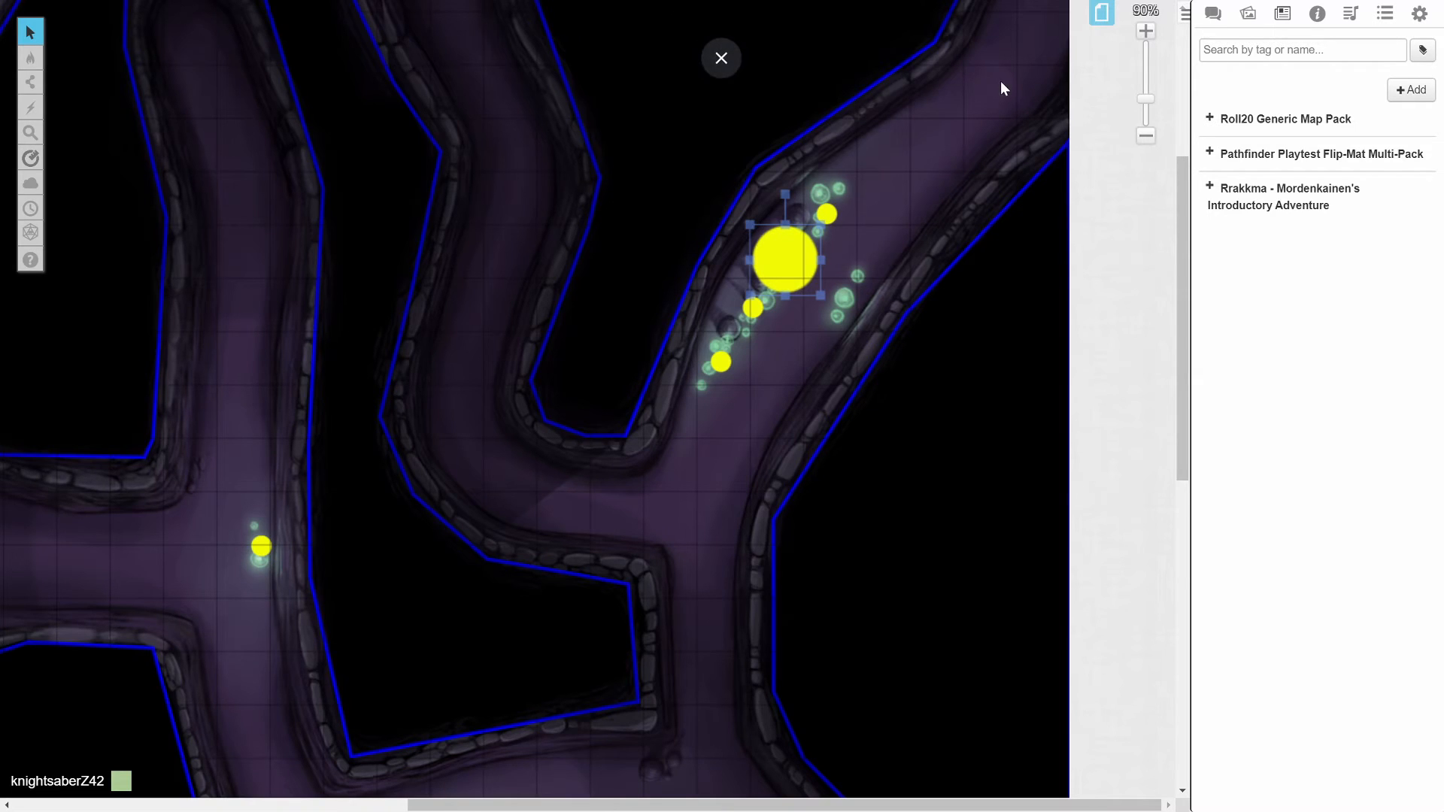
pyautogui.moveTo(446, 452); pyautogui.dragTo(619, 351)
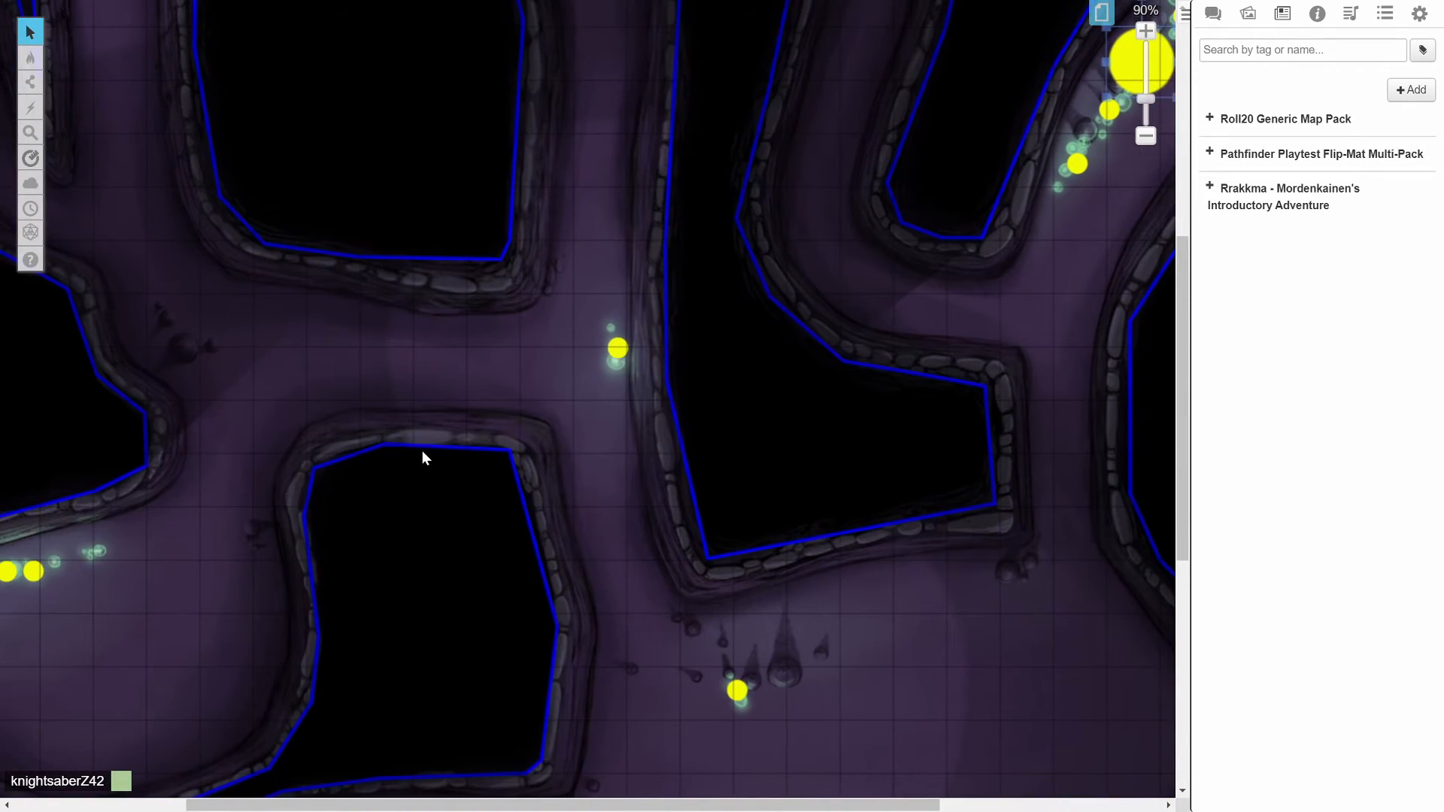
pyautogui.moveTo(340, 409); pyautogui.dragTo(591, 356)
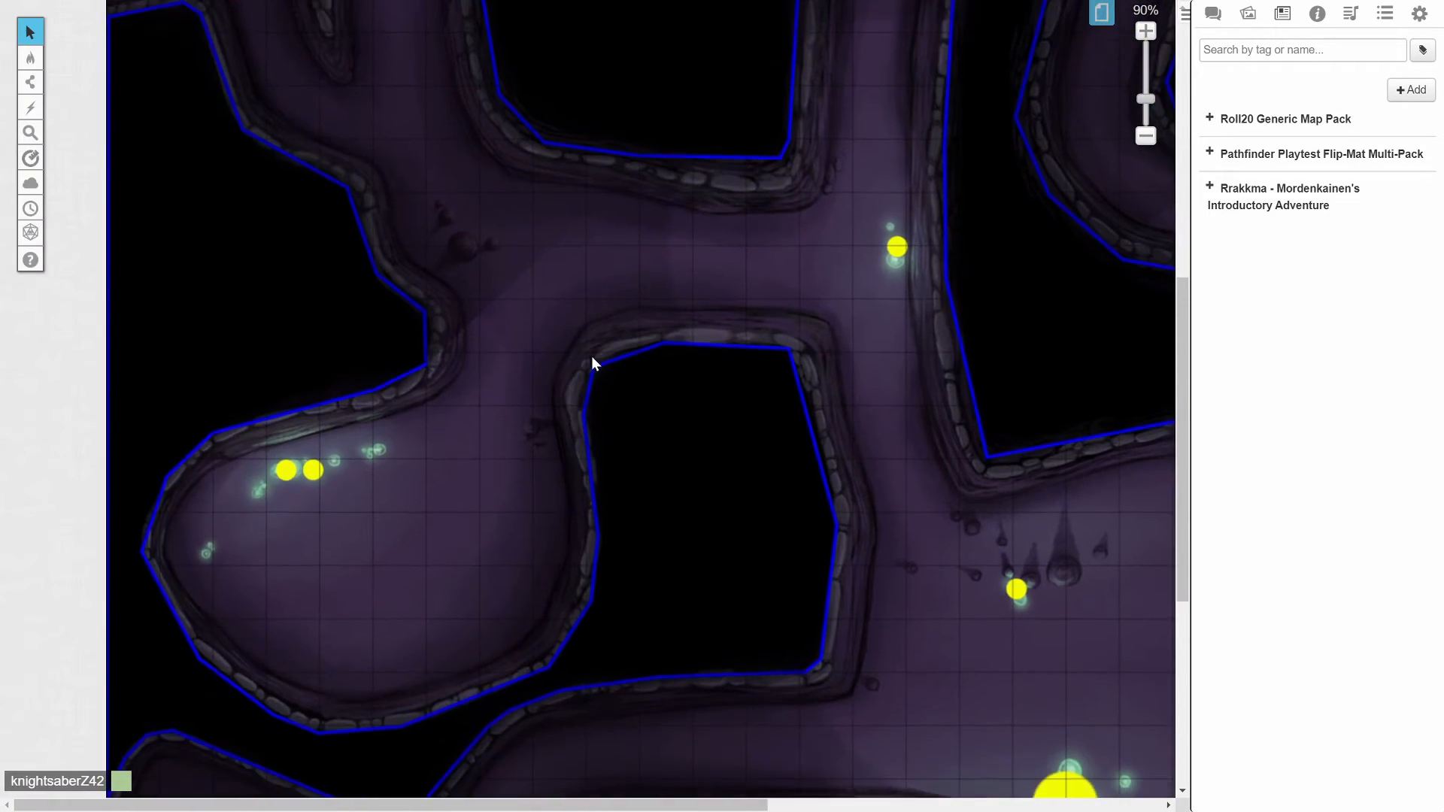
pyautogui.moveTo(600, 285); pyautogui.dragTo(211, 529)
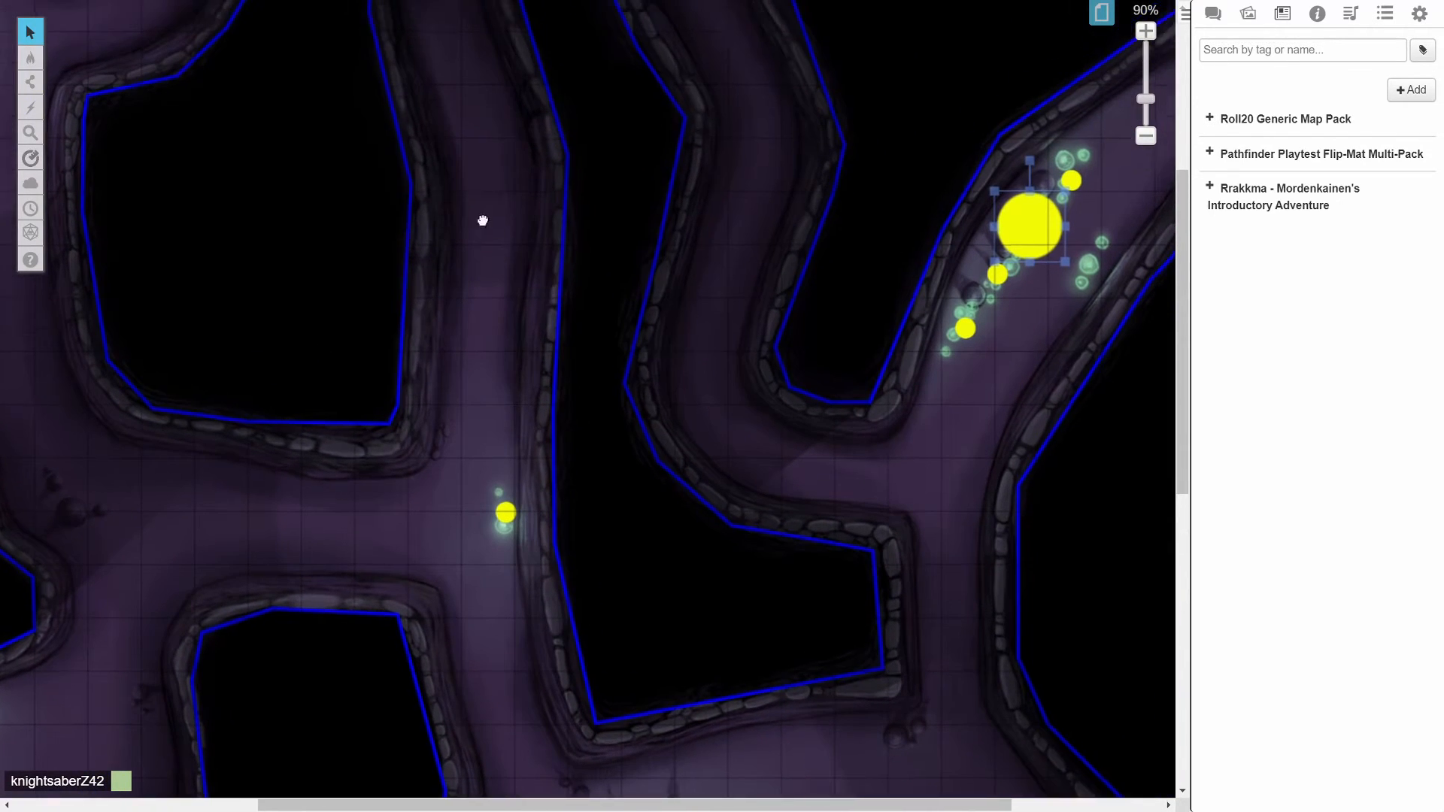
pyautogui.moveTo(485, 210); pyautogui.dragTo(502, 442)
# Step: Open the Random Battle town page and turn on Daylight Mode in the players' Start page's Dynamic Lighting settings
pyautogui.click(1101, 12)
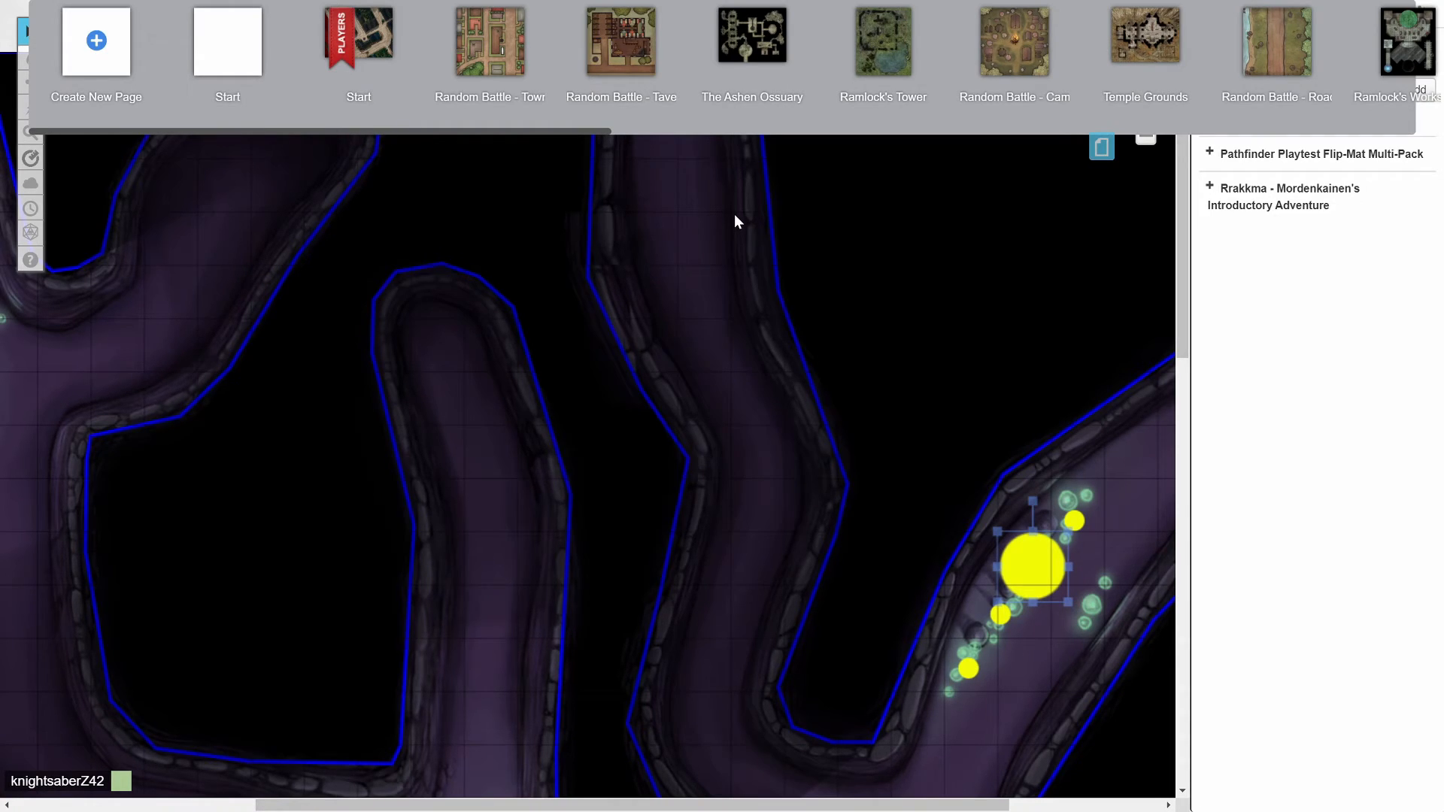
pyautogui.click(499, 52)
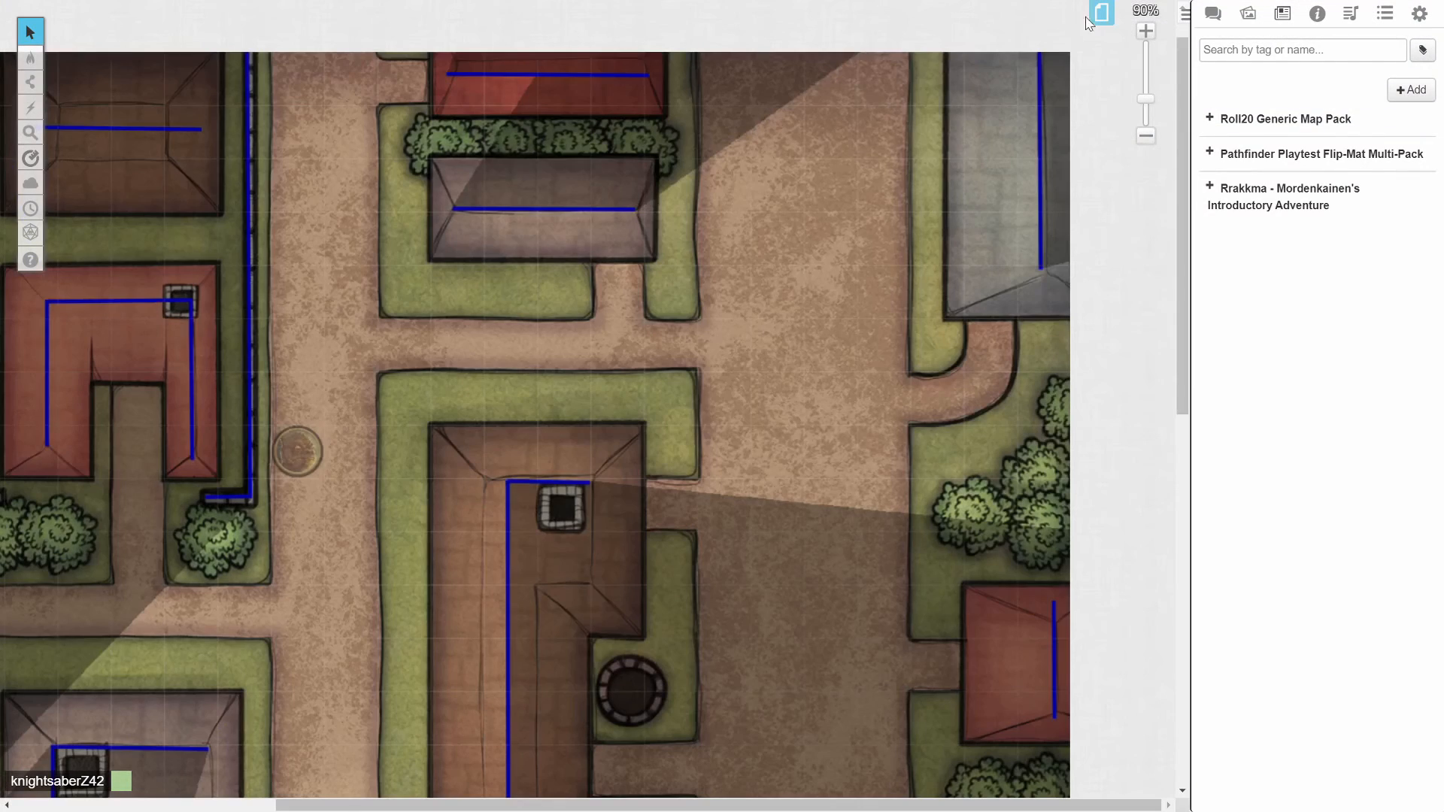
pyautogui.click(1097, 16)
pyautogui.click(310, 21)
pyautogui.click(730, 100)
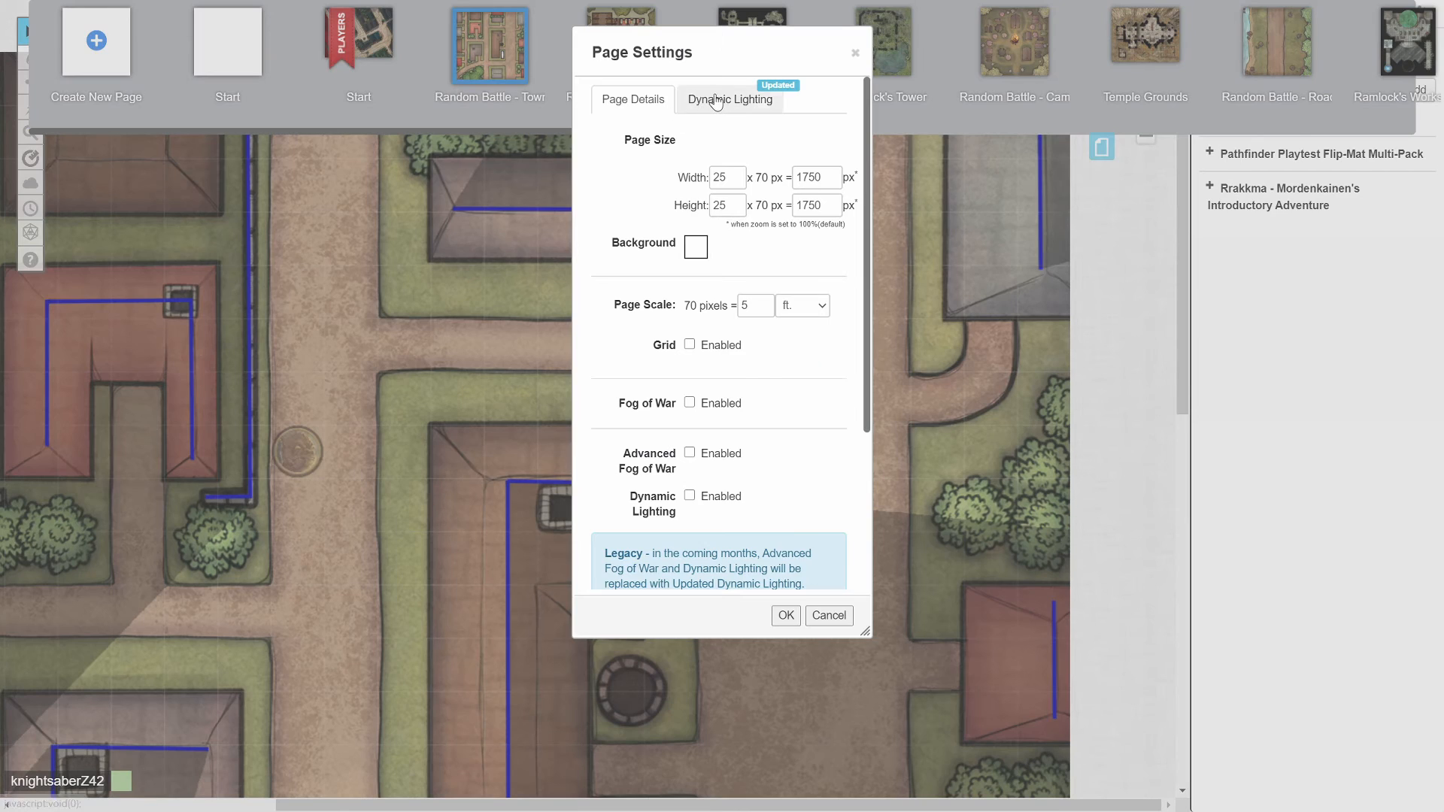
pyautogui.click(780, 495)
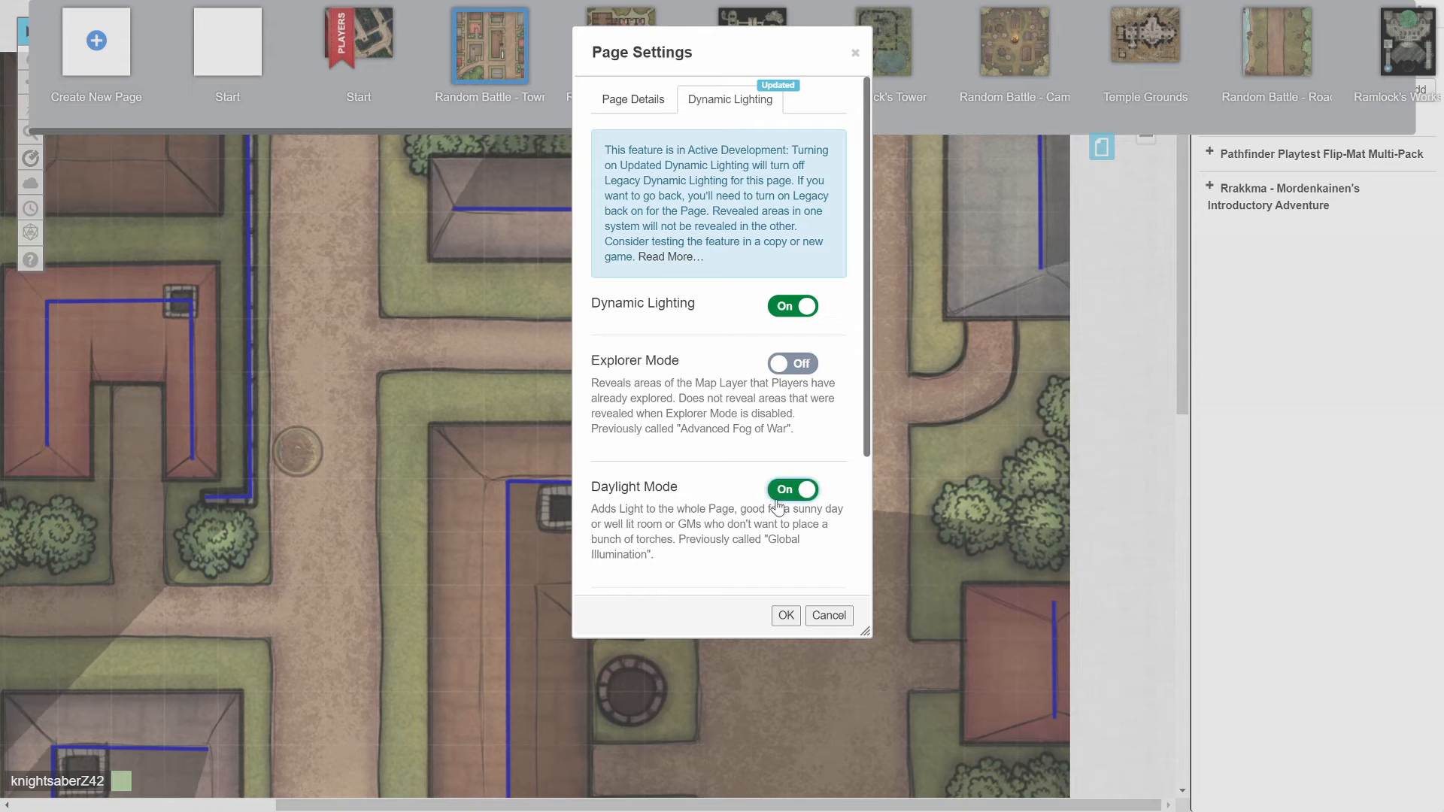
pyautogui.click(786, 616)
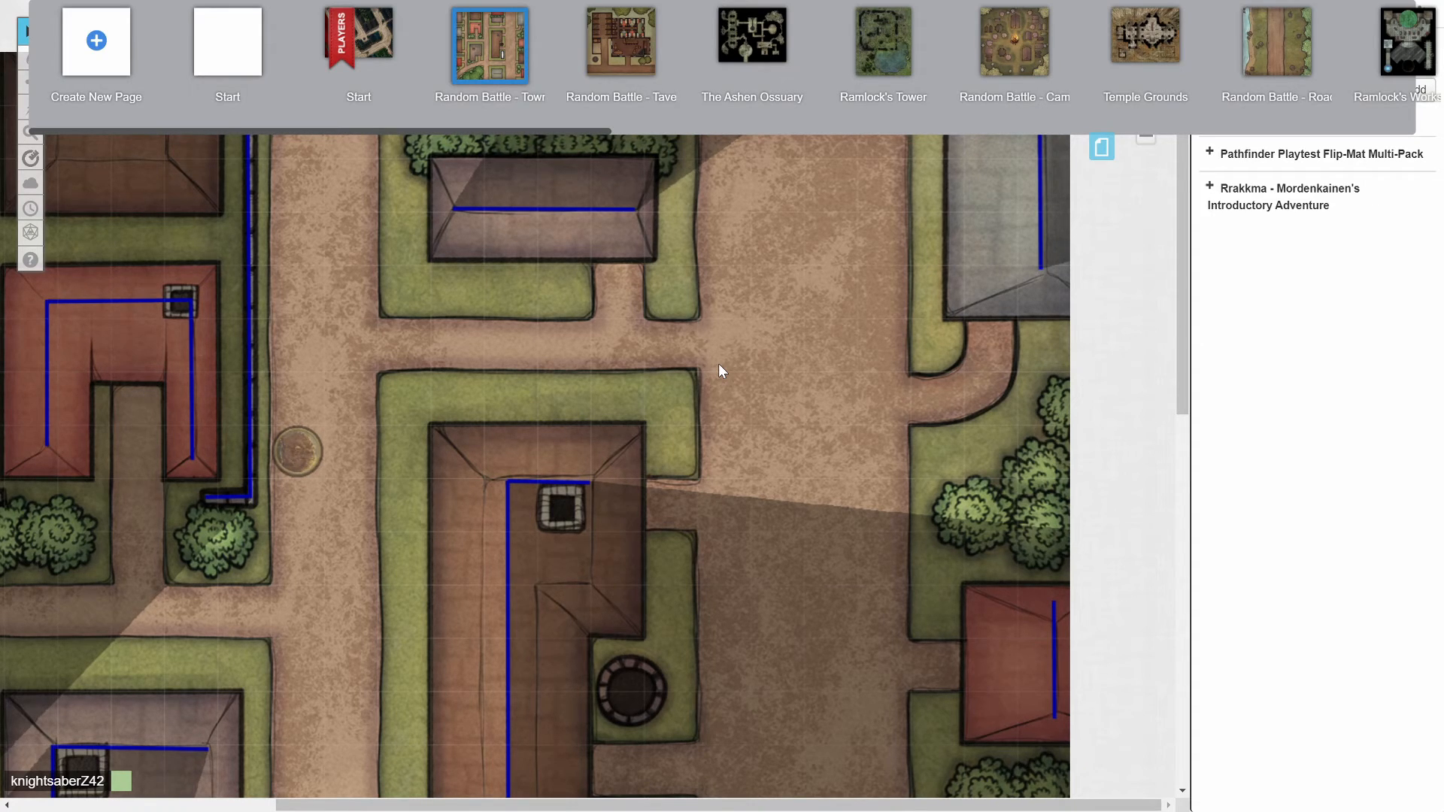
# Step: Open the Caverns Roll20 Map page at the passage with the mushrooms along its wall
pyautogui.moveTo(419, 419); pyautogui.dragTo(721, 364)
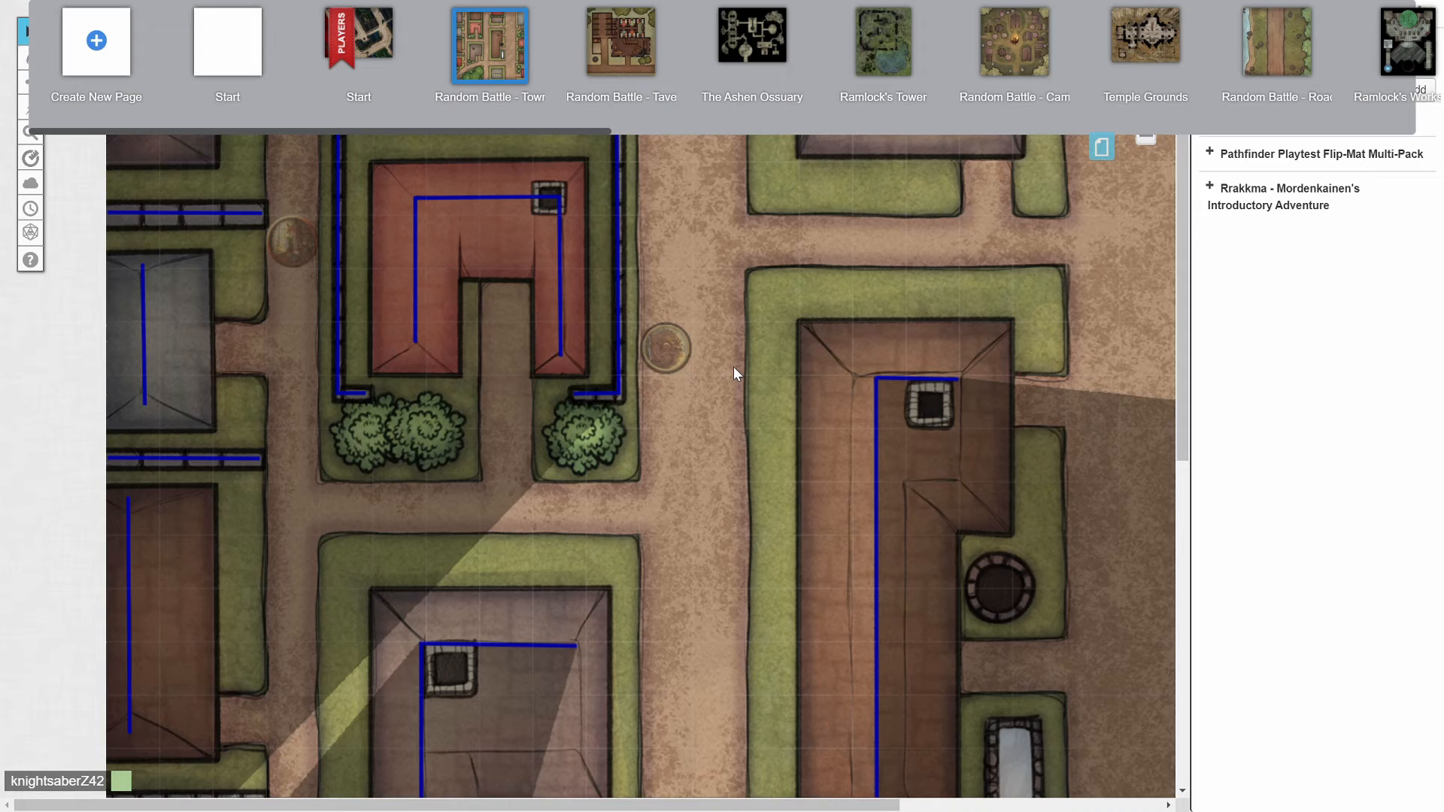
pyautogui.moveTo(417, 133); pyautogui.dragTo(946, 119)
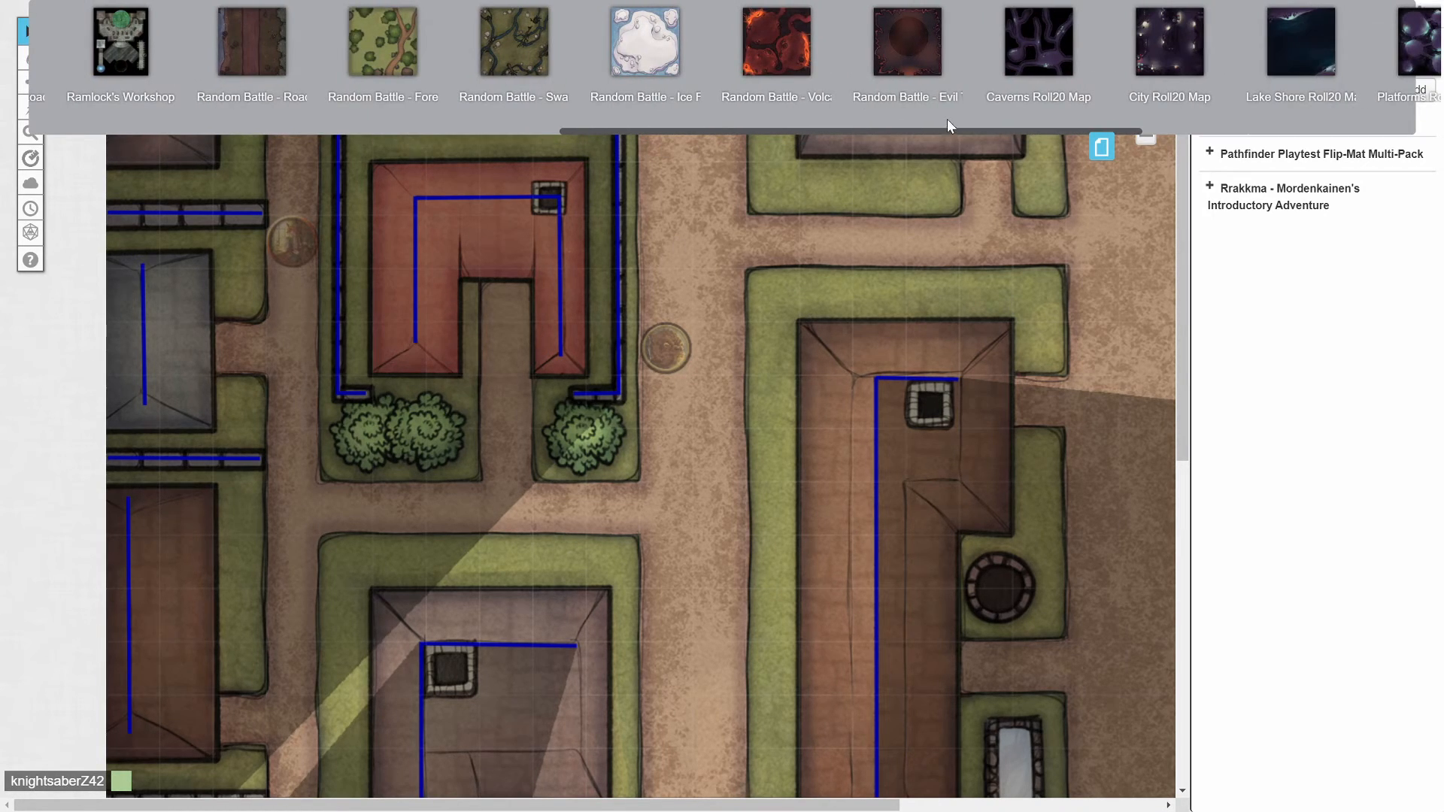
pyautogui.click(1038, 43)
pyautogui.scroll(-3, 386, 325)
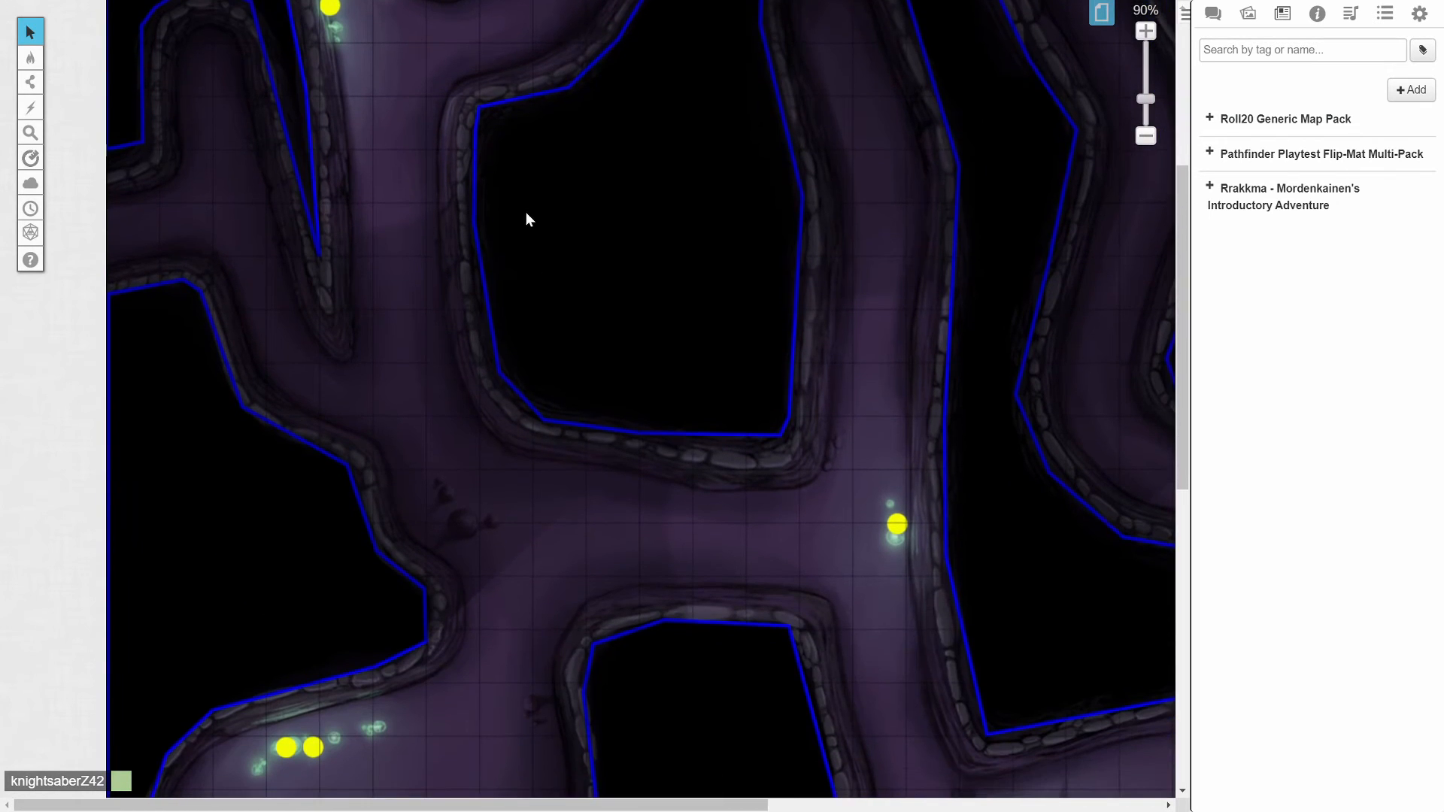
pyautogui.moveTo(604, 524); pyautogui.dragTo(609, 707)
pyautogui.moveTo(553, 162); pyautogui.dragTo(508, 260)
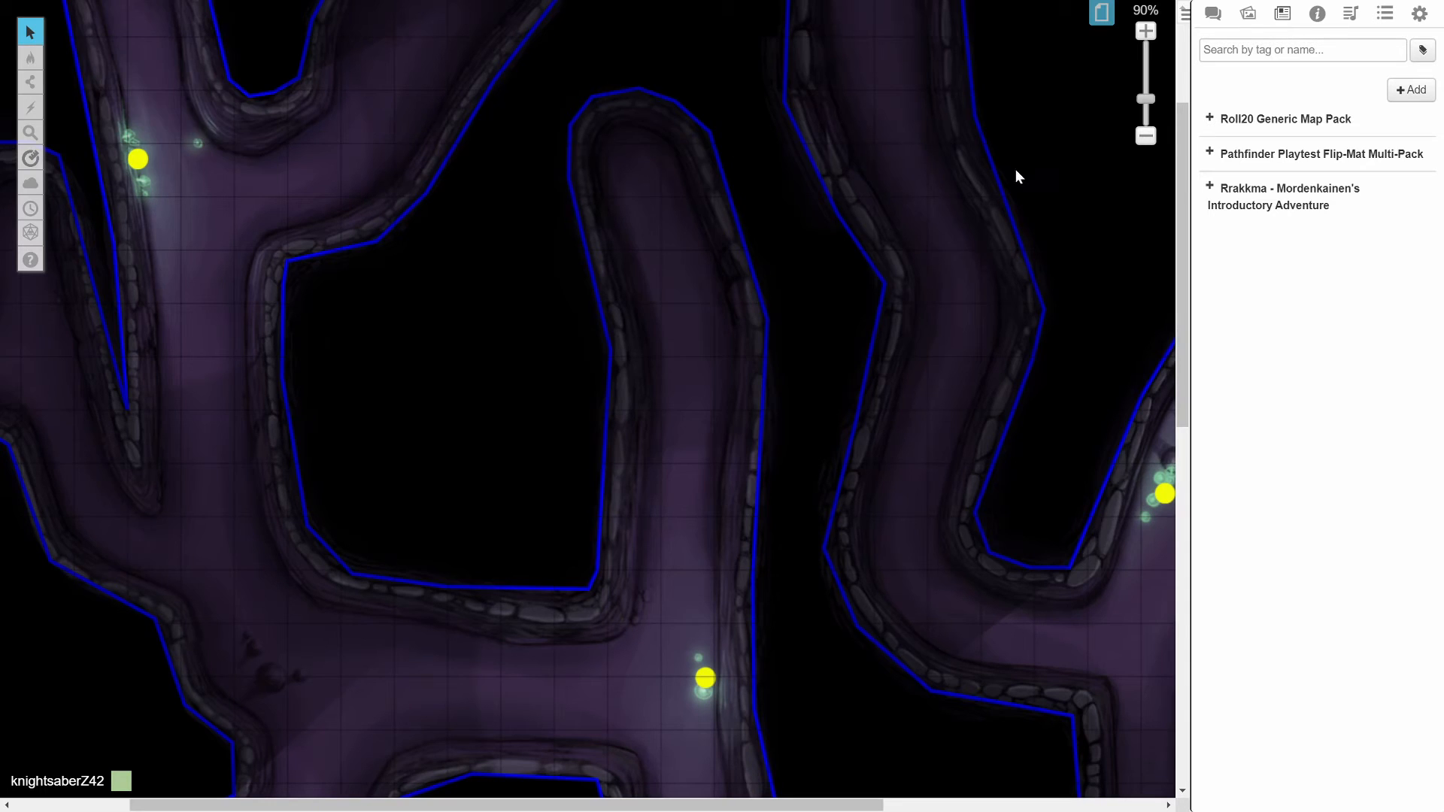
# Step: Place the kligroot.png token in the passage beside the upper mushrooms and move it to the Objects & Tokens layer
pyautogui.click(1247, 13)
pyautogui.moveTo(1271, 496)
pyautogui.moveTo(1271, 496); pyautogui.dragTo(202, 173)
pyautogui.click(30, 82)
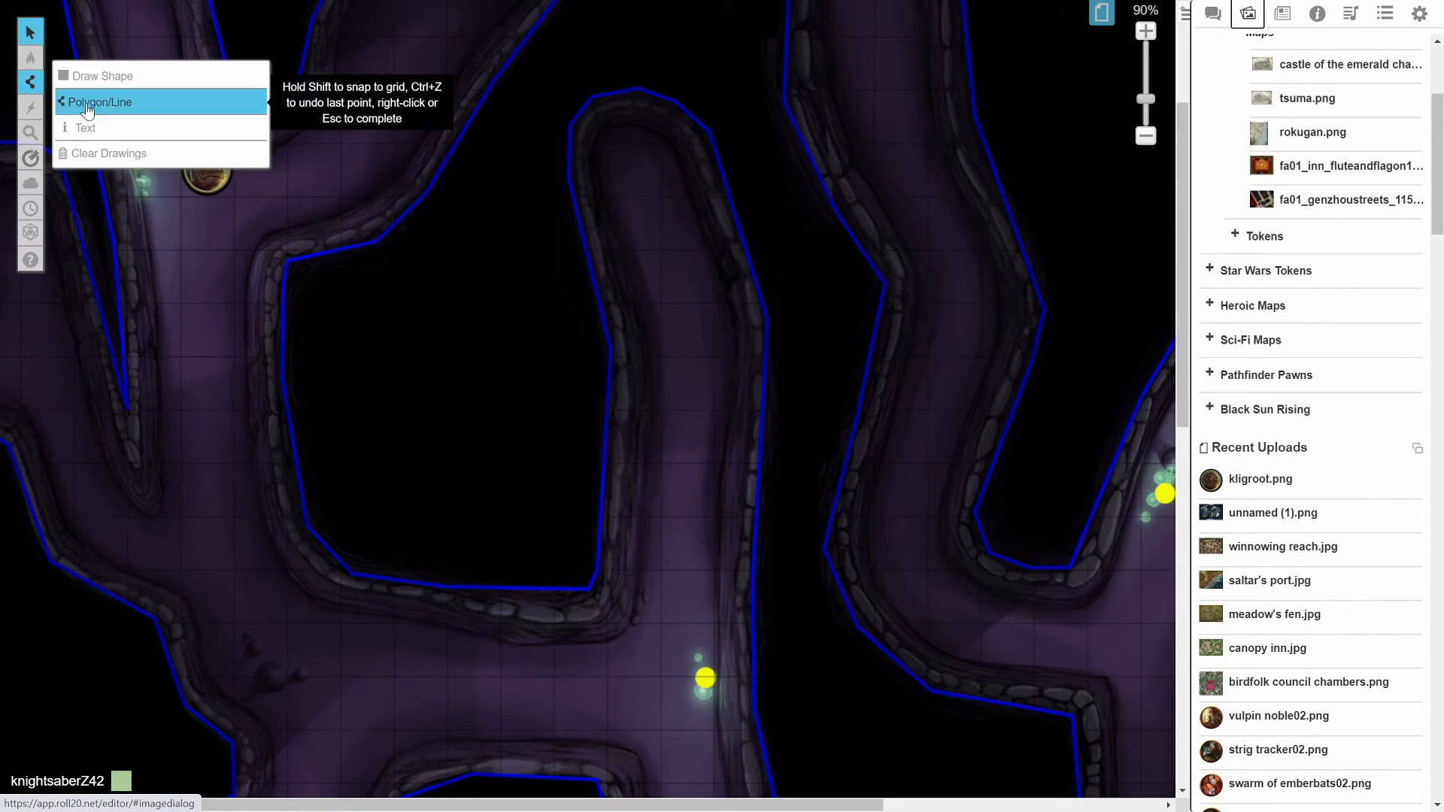
pyautogui.rightClick(209, 177)
pyautogui.click(203, 172)
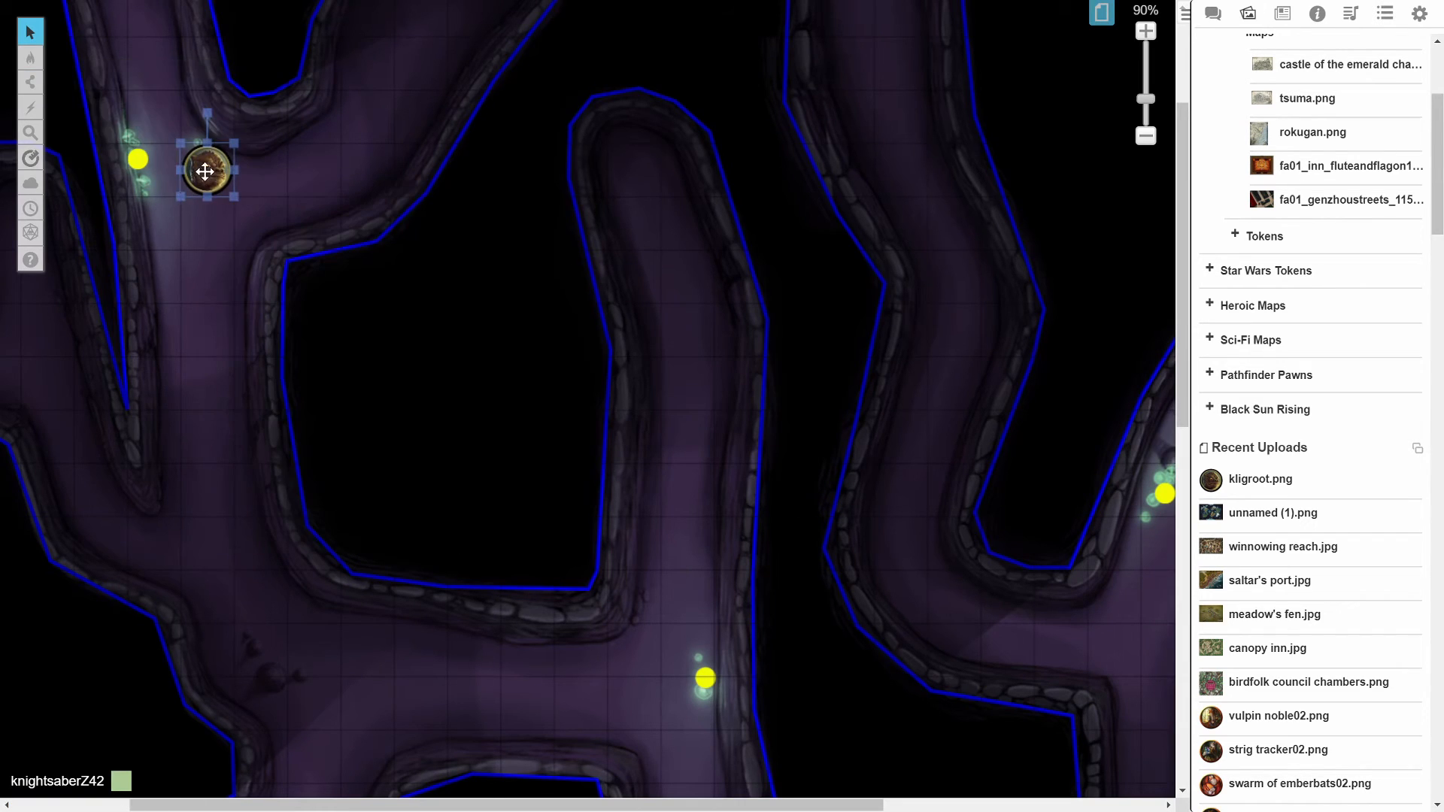
pyautogui.rightClick(205, 170)
pyautogui.moveTo(249, 159)
pyautogui.click(316, 144)
# Step: On the token layer, enable the kligroot token's Vision and 20 ft Night Vision, then move it diagonally up to the mushrooms
pyautogui.moveTo(30, 57)
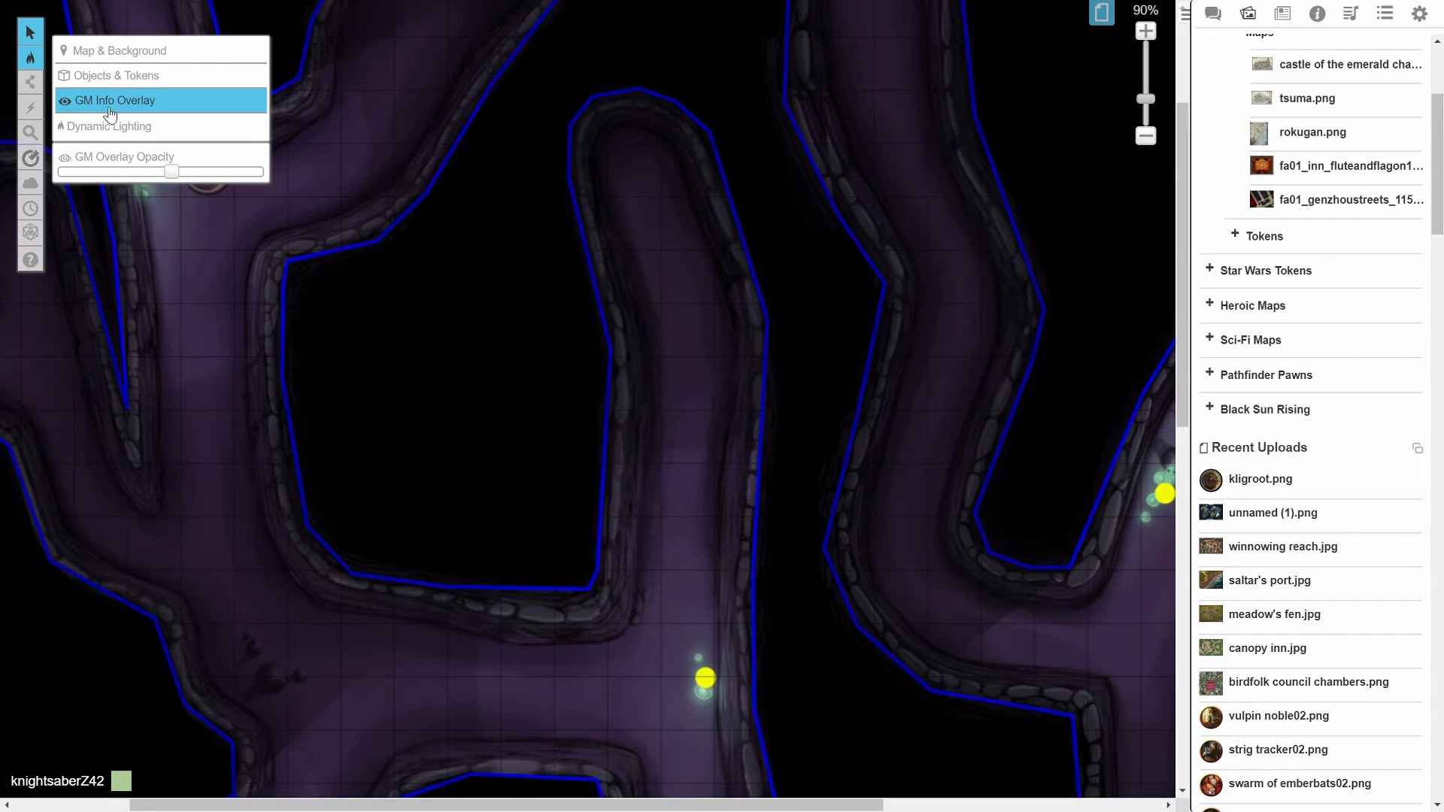
pyautogui.click(105, 76)
pyautogui.doubleClick(205, 168)
pyautogui.click(630, 99)
pyautogui.click(950, 276)
pyautogui.click(948, 378)
pyautogui.click(946, 424)
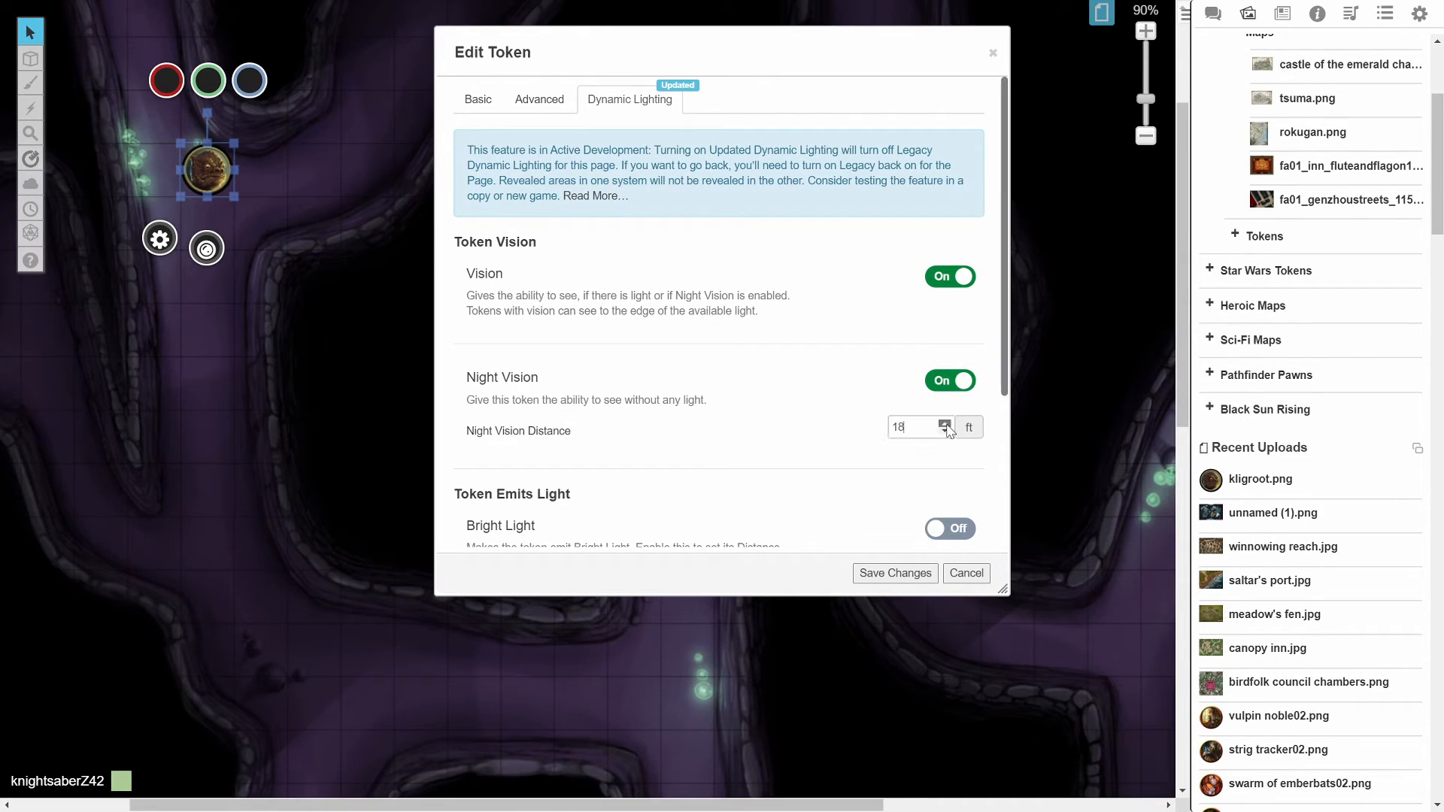
pyautogui.click(894, 573)
pyautogui.moveTo(197, 190); pyautogui.dragTo(142, 108)
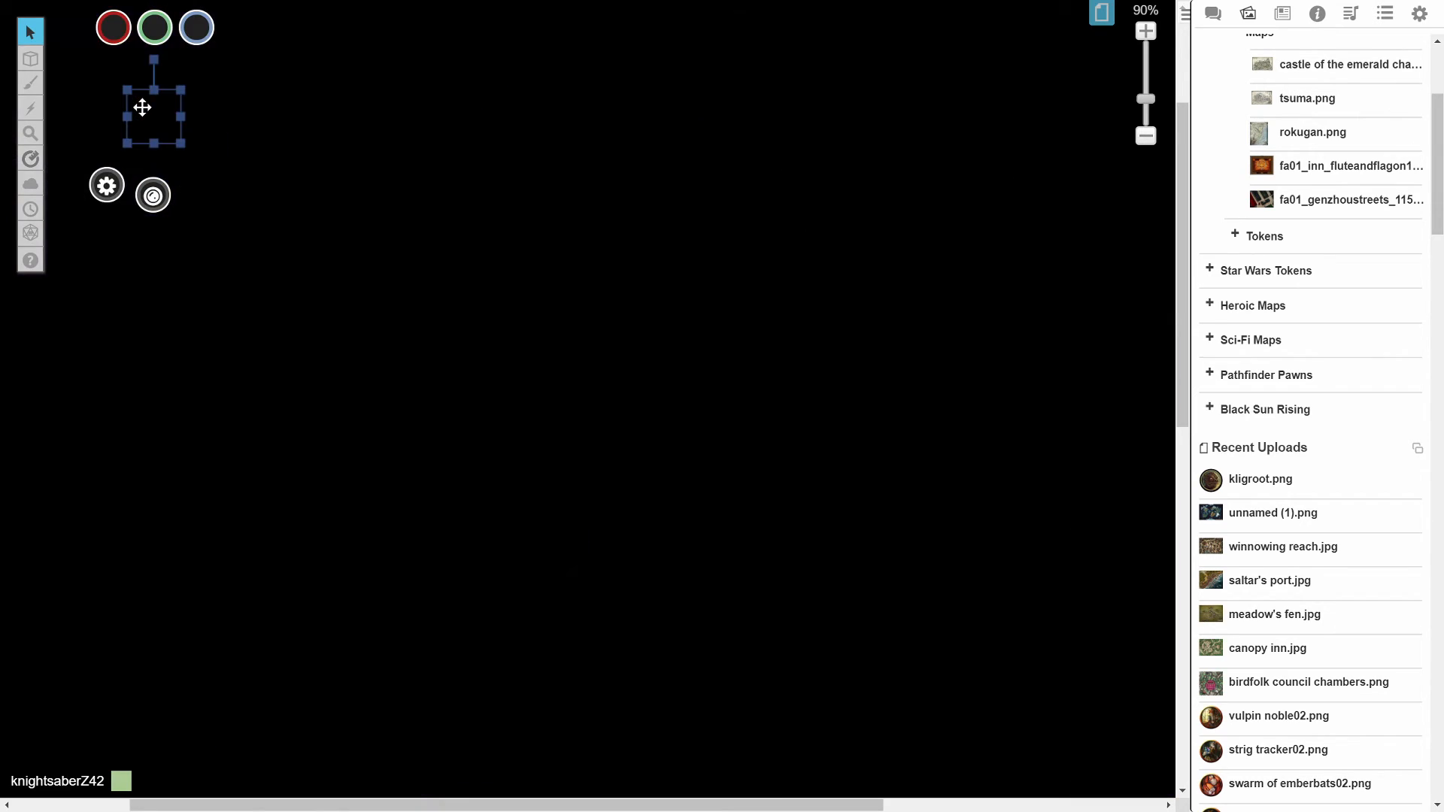
# Step: Turn off the kligroot token's Night Vision and have it emit Bright Light instead, saving the changes
pyautogui.doubleClick(153, 112)
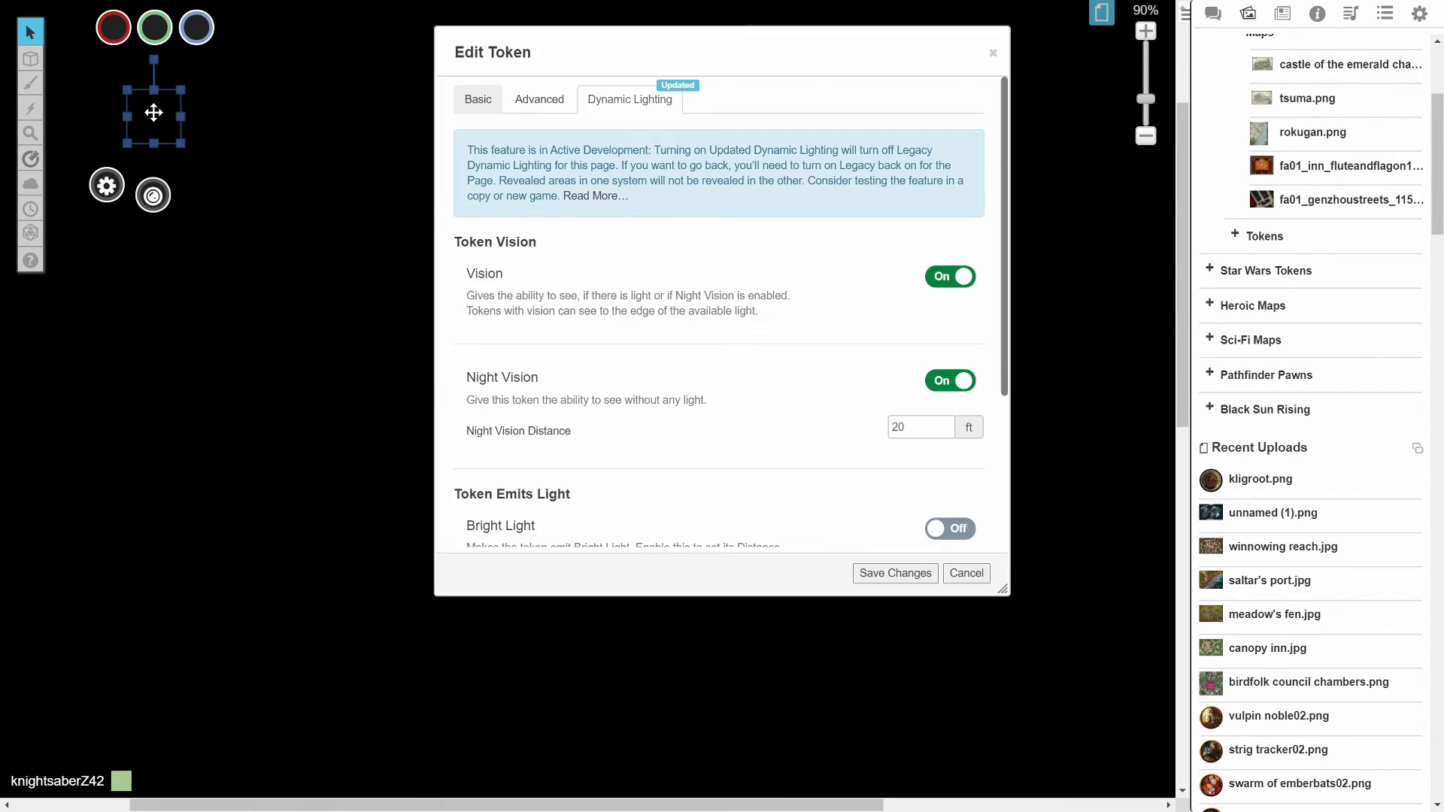
pyautogui.scroll(-3, 833, 416)
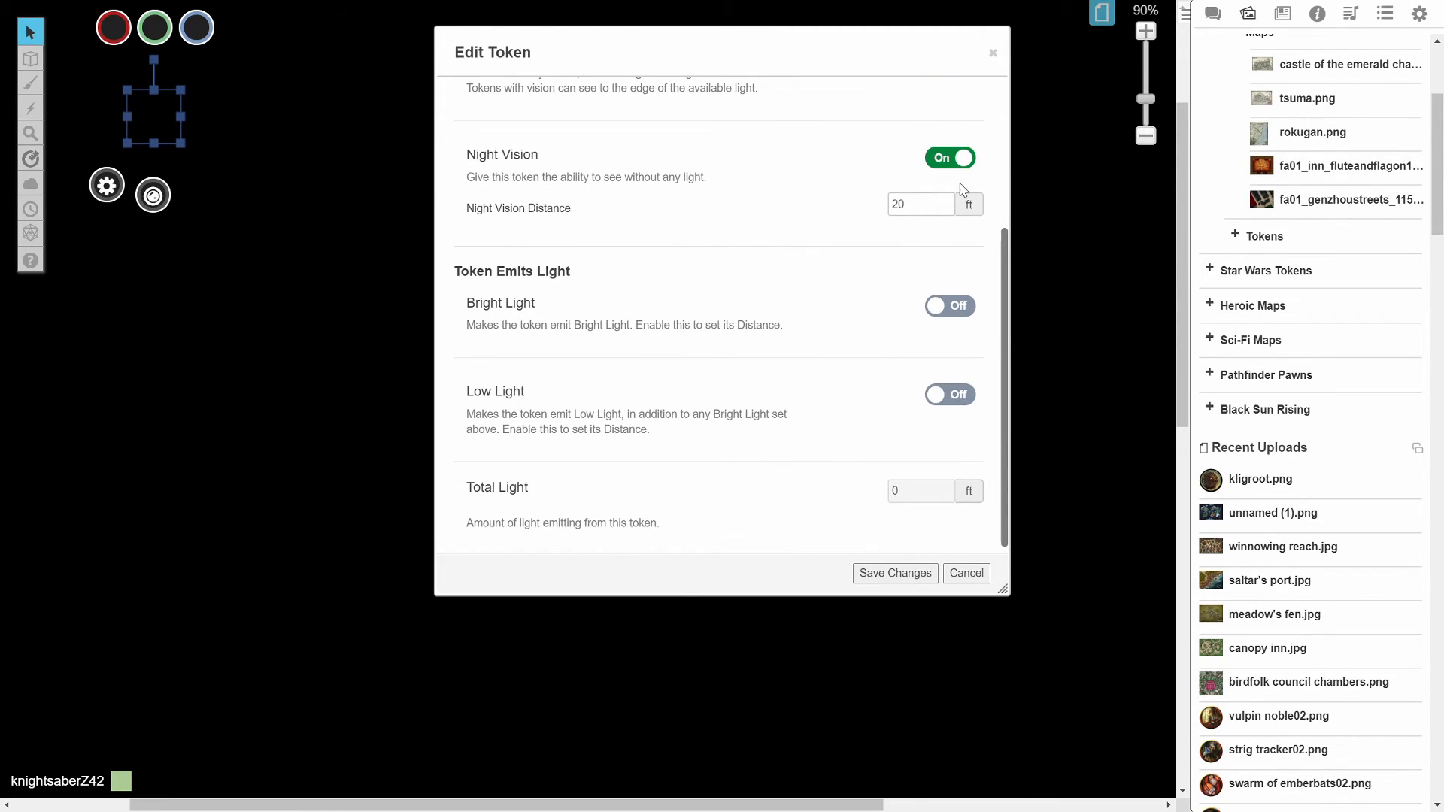
pyautogui.click(955, 160)
pyautogui.click(955, 301)
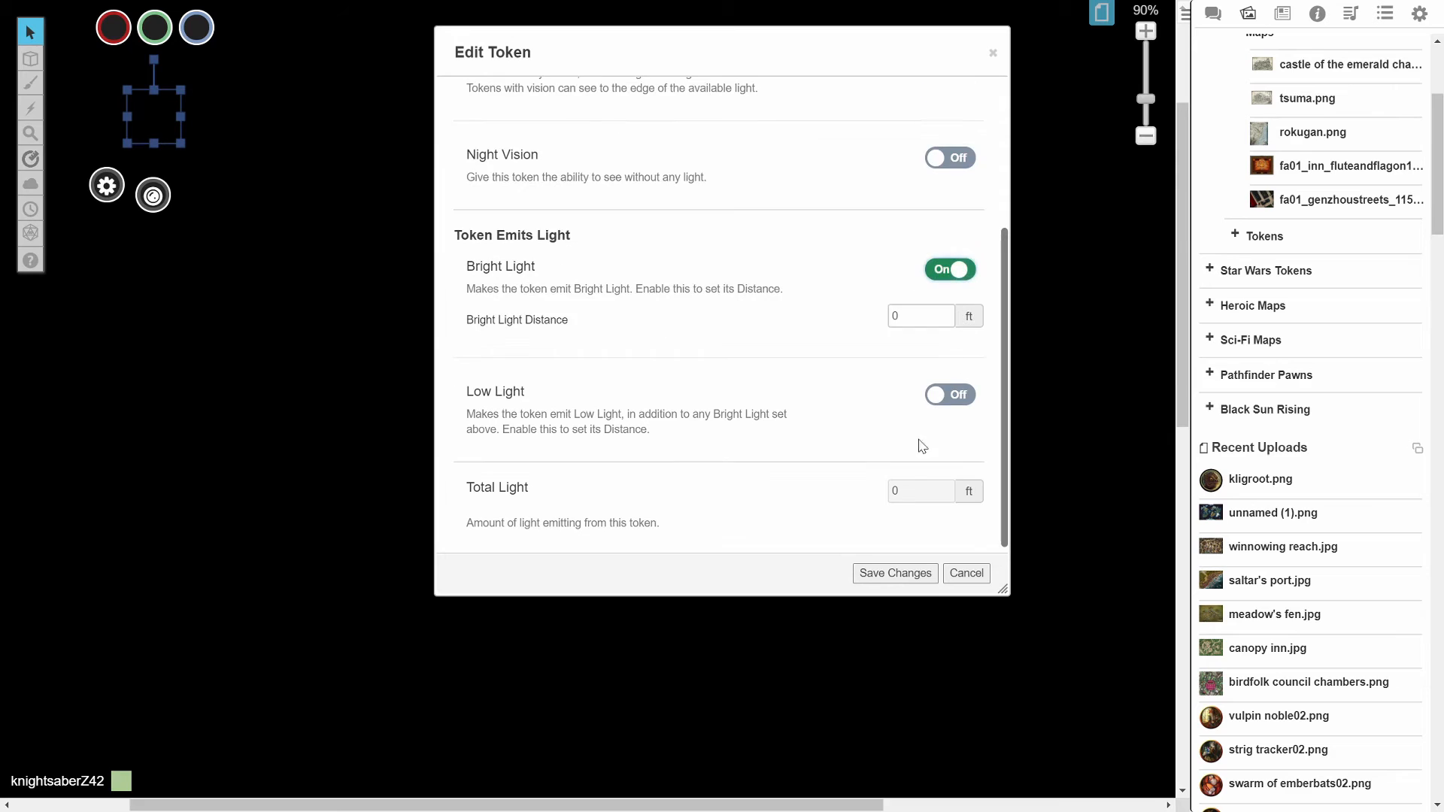
pyautogui.click(945, 313)
pyautogui.click(946, 314)
pyautogui.click(895, 572)
pyautogui.click(151, 116)
# Step: Turn on Dynamic Lighting and Explorer Mode in the Caverns Roll20 Map page settings
pyautogui.click(1101, 13)
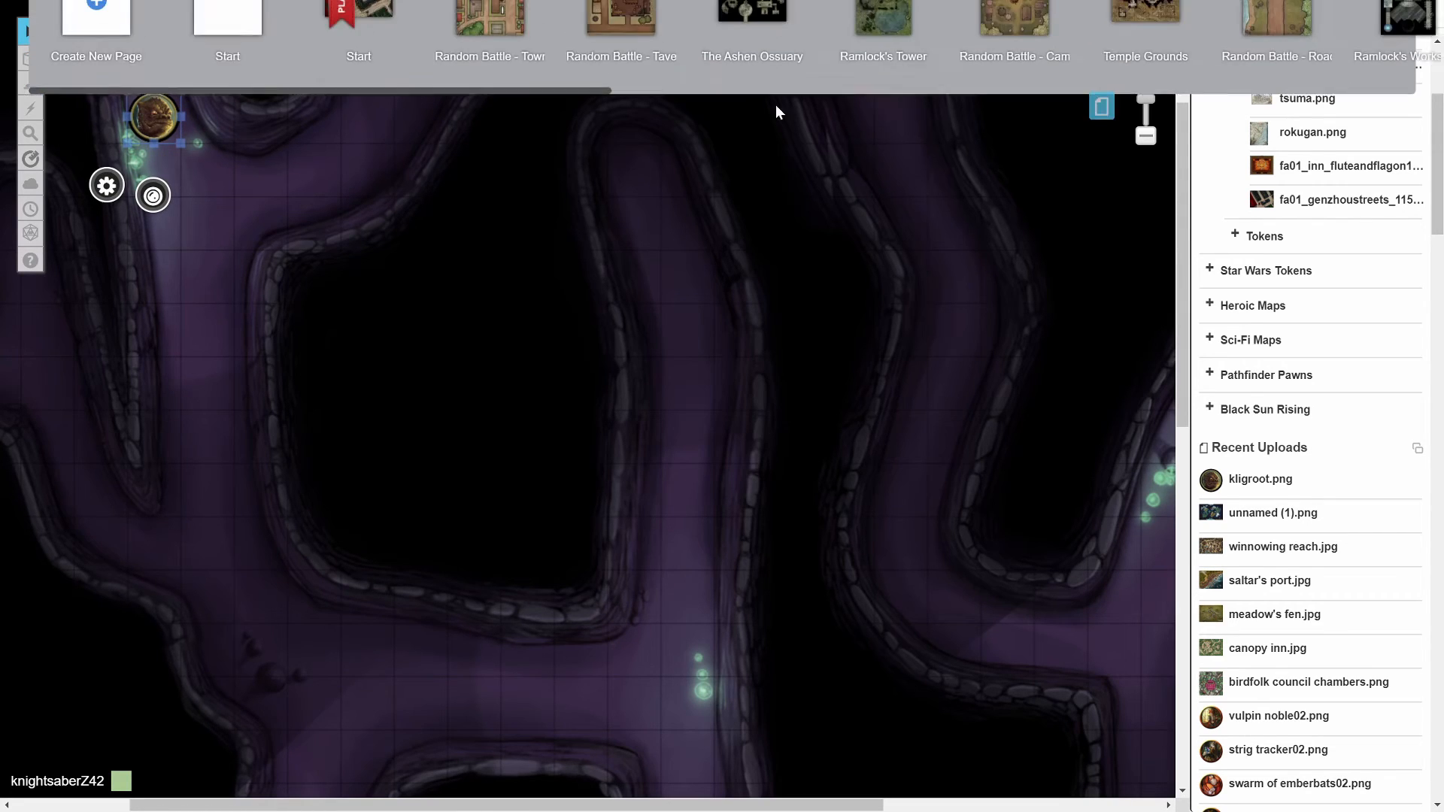
pyautogui.moveTo(467, 132); pyautogui.dragTo(1008, 120)
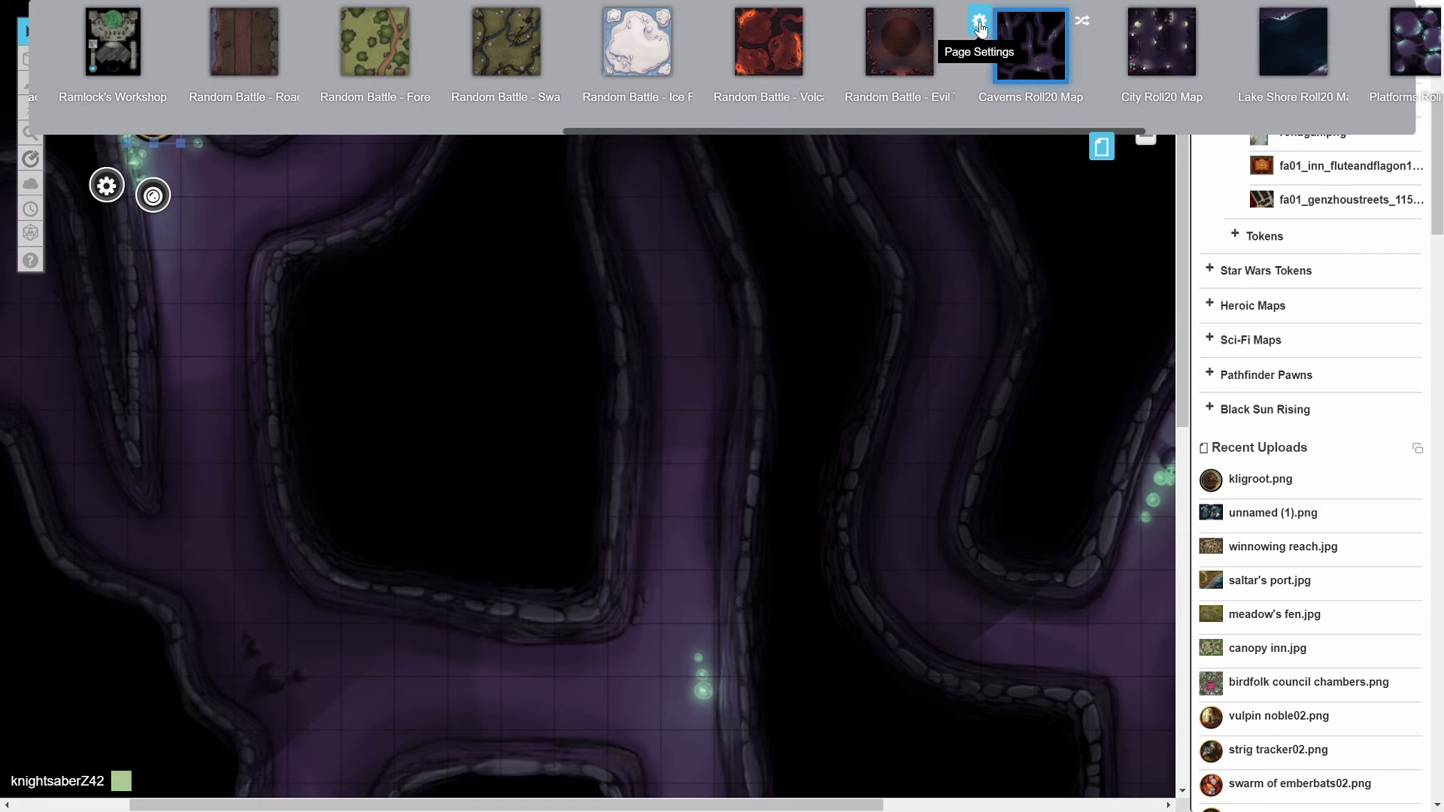
pyautogui.click(980, 28)
pyautogui.click(700, 109)
pyautogui.click(775, 307)
pyautogui.scroll(-1, 774, 305)
pyautogui.click(783, 278)
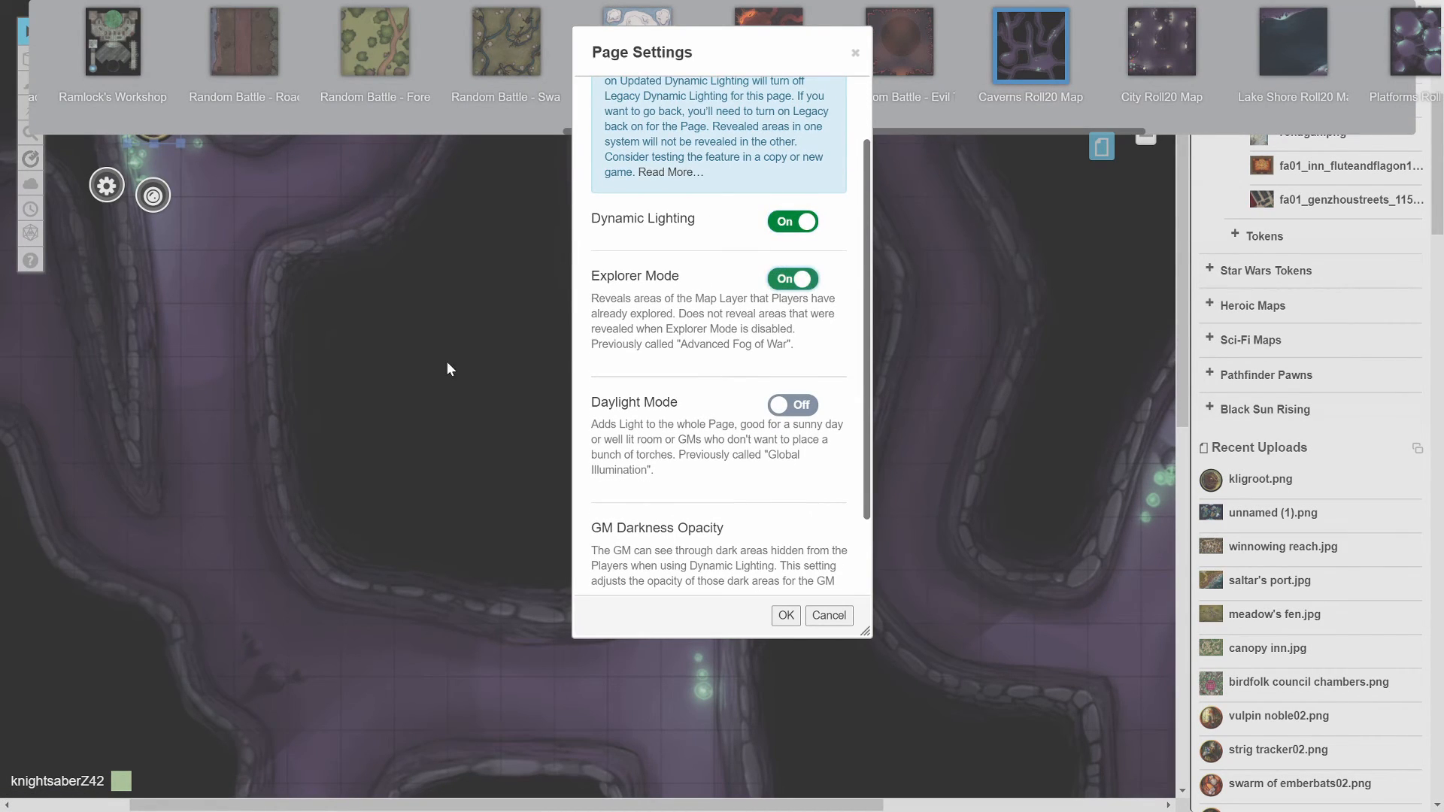
pyautogui.click(785, 615)
pyautogui.scroll(3, 271, 273)
pyautogui.click(442, 367)
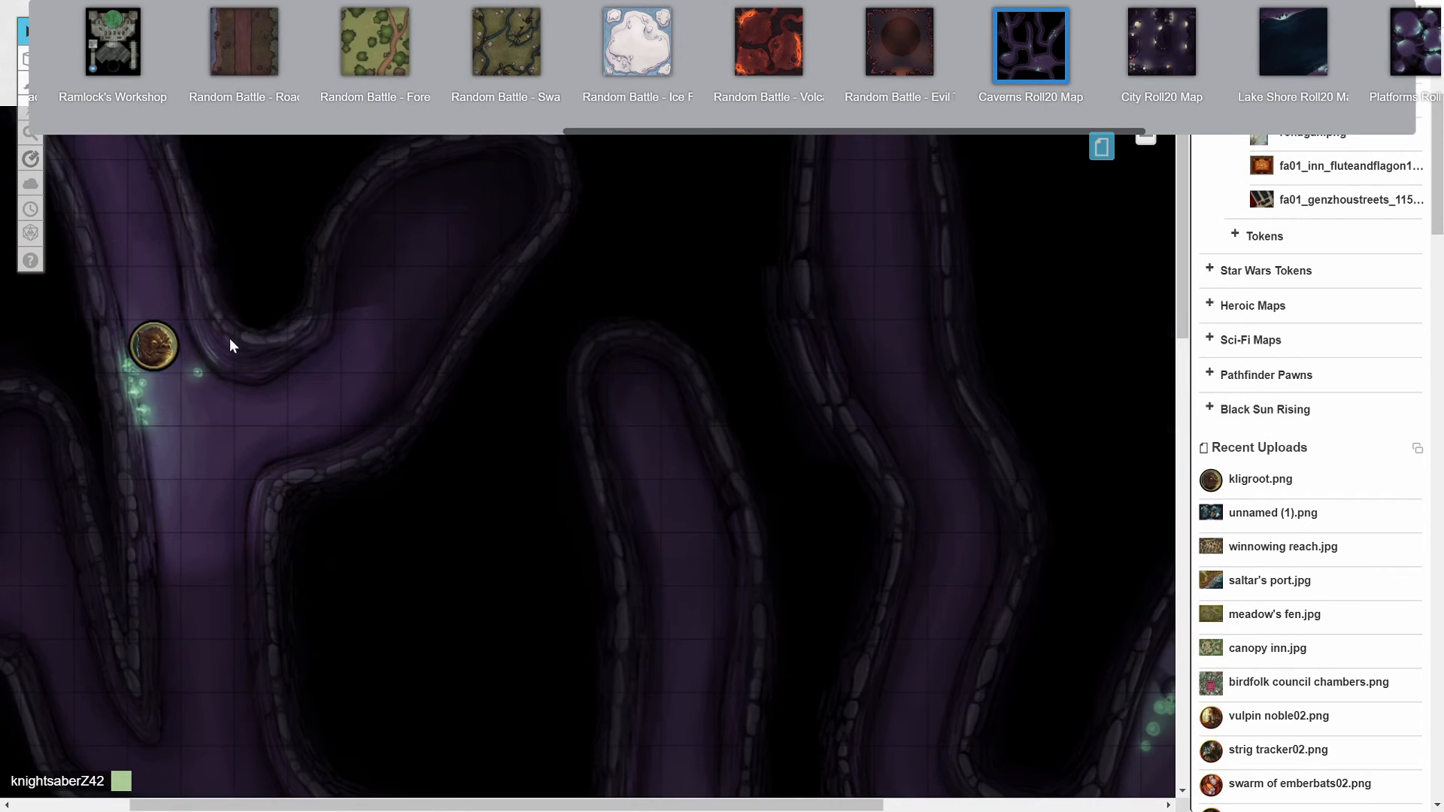
pyautogui.click(1103, 154)
# Step: Move the kligroot token down the passage and back up near the mushrooms to test its light and vision
pyautogui.click(156, 347)
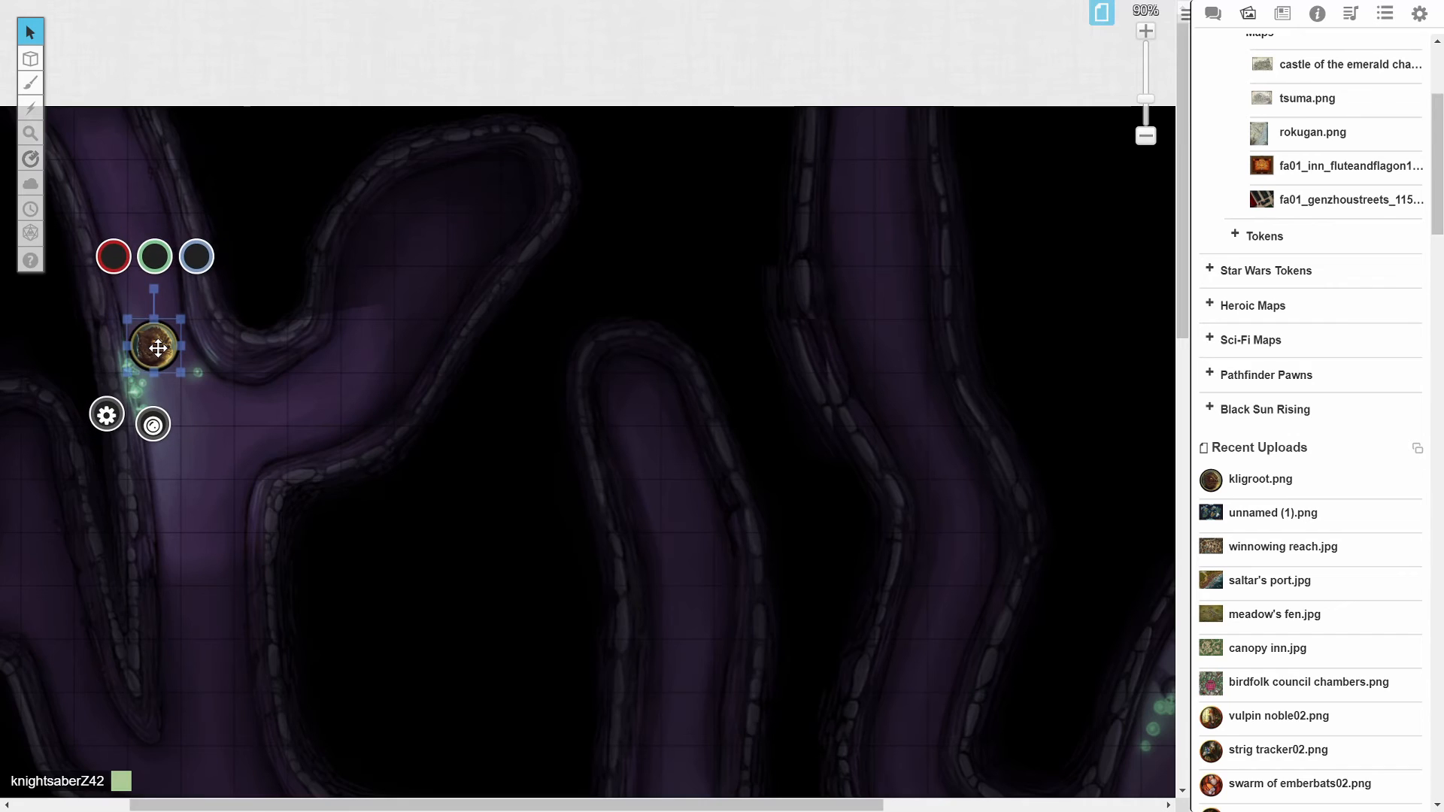
pyautogui.moveTo(158, 347); pyautogui.dragTo(204, 605)
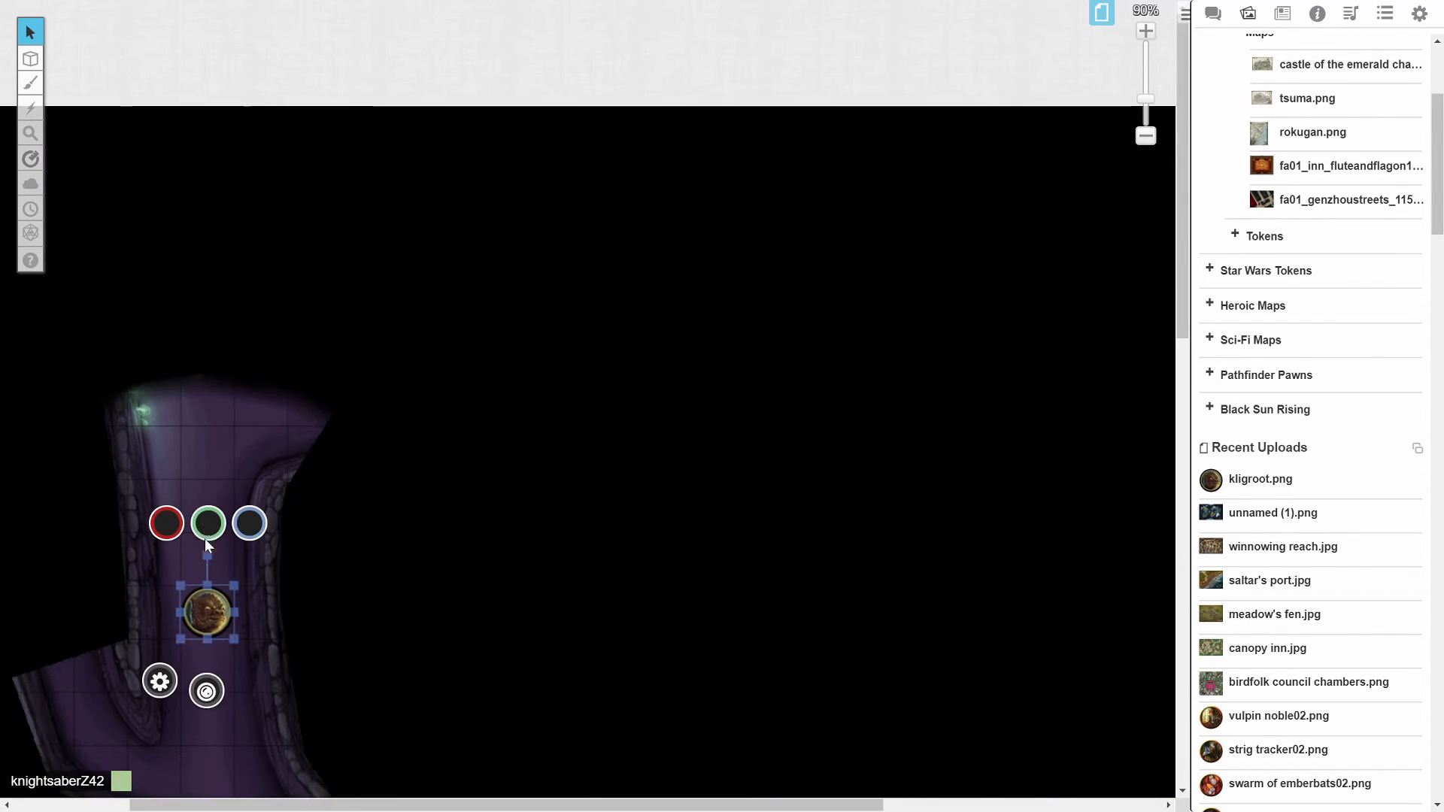
pyautogui.scroll(-3, 205, 526)
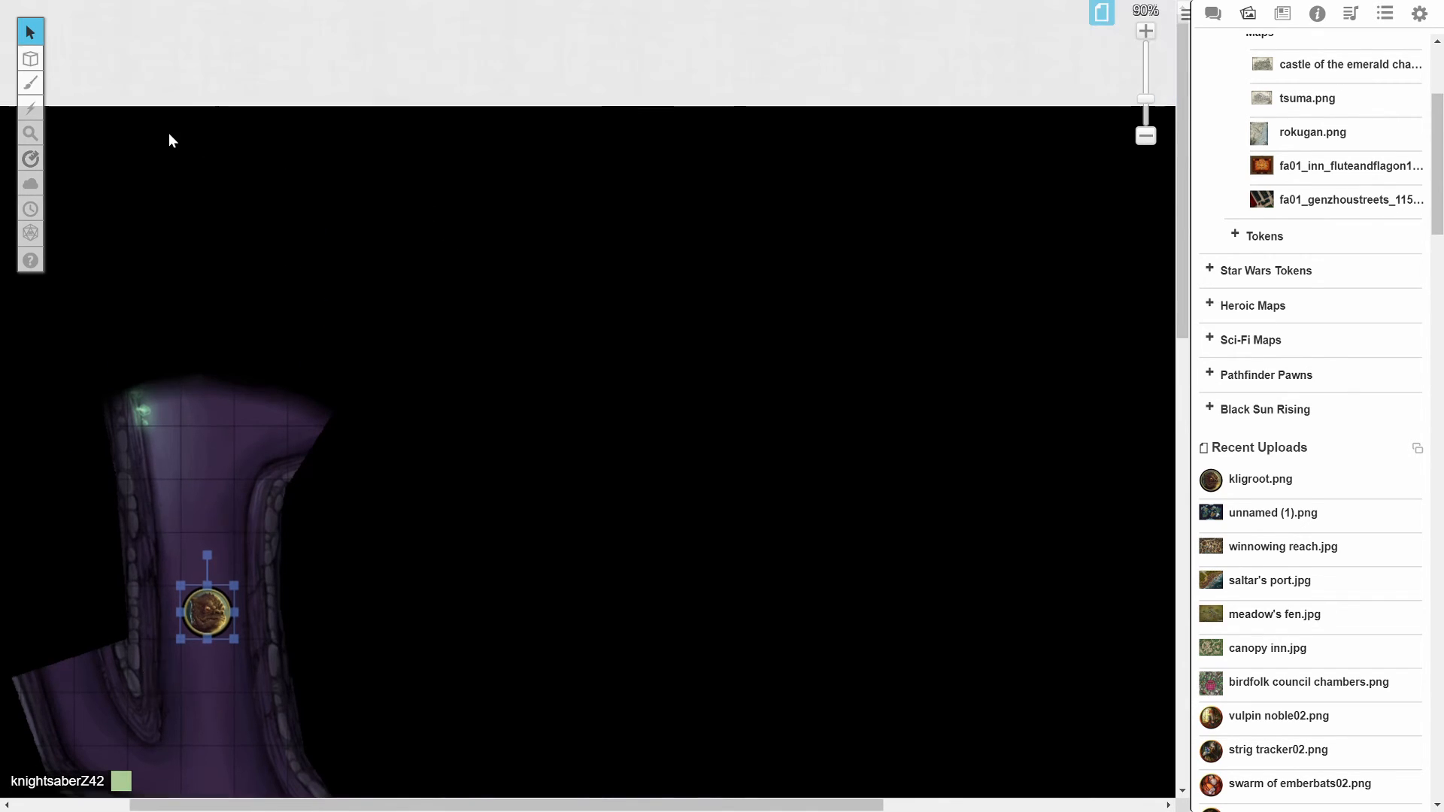
pyautogui.moveTo(198, 418); pyautogui.dragTo(232, 270)
# Step: Enable Restrict Movement in the players' Start page settings
pyautogui.click(1100, 19)
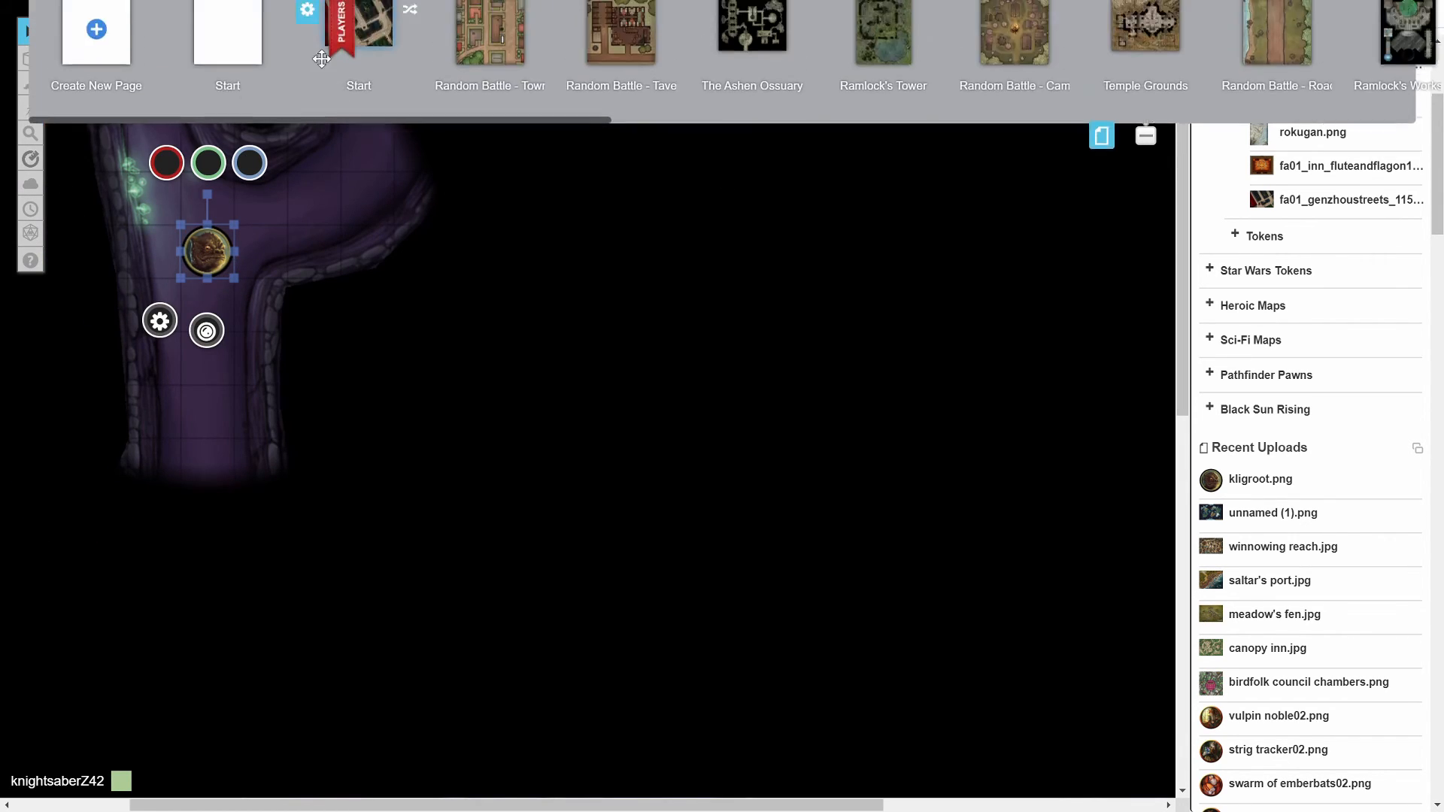
pyautogui.click(303, 21)
pyautogui.scroll(-3, 653, 211)
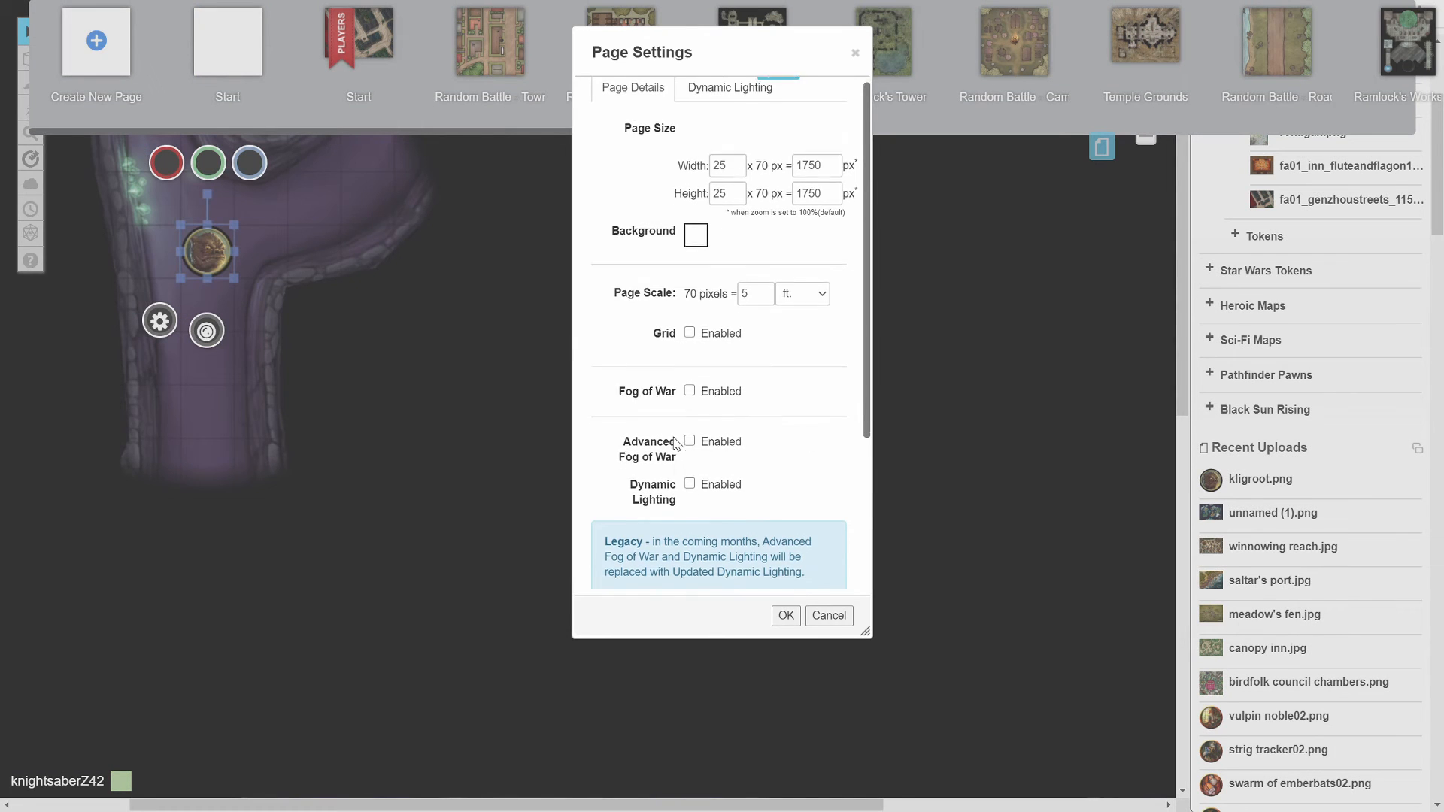
pyautogui.click(689, 420)
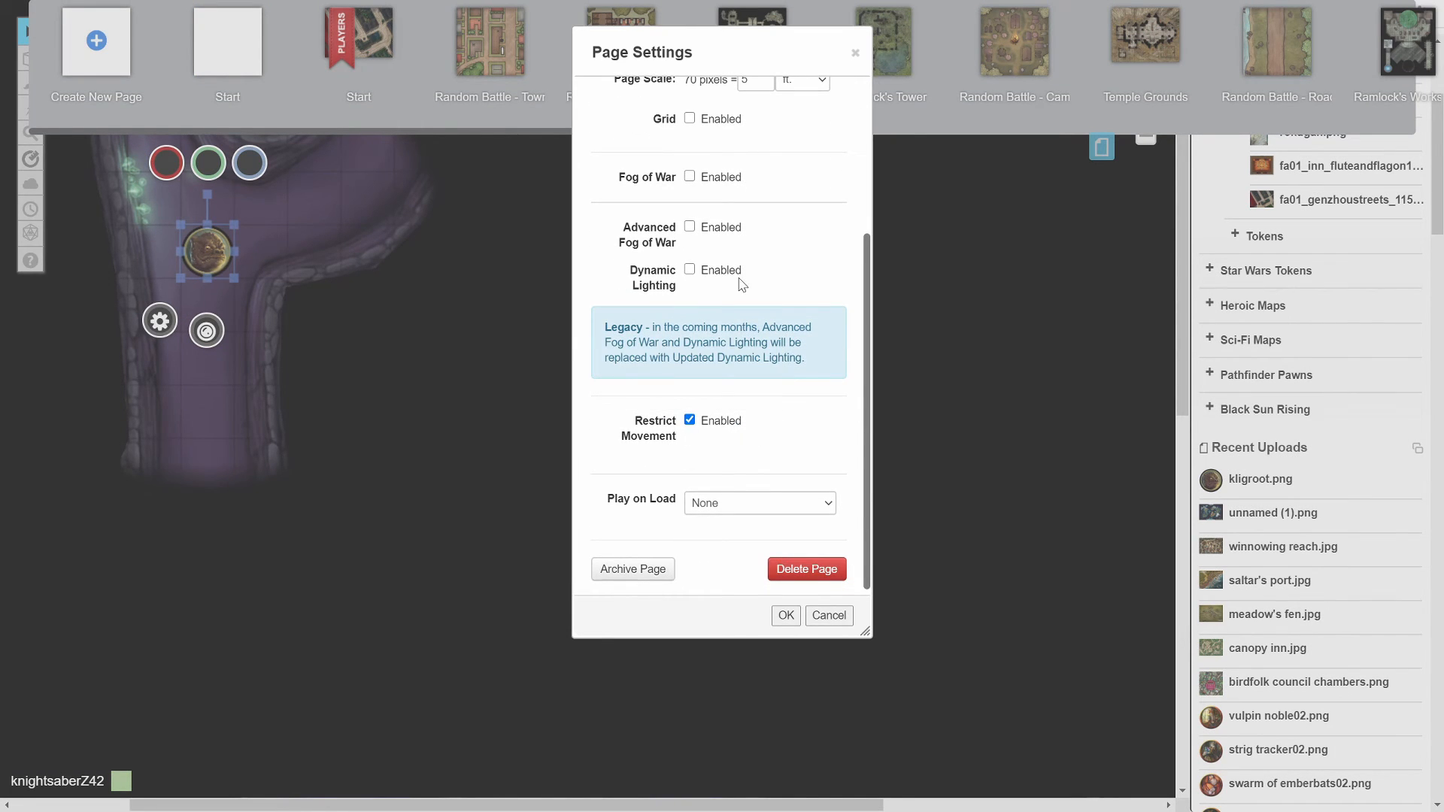
pyautogui.click(785, 615)
# Step: Check the kligroot token's view of the passage, then examine the nearby wall lines on the Dynamic Lighting layer
pyautogui.moveTo(214, 251)
pyautogui.mouseDown()
pyautogui.moveTo(31, 282)
pyautogui.moveTo(193, 277)
pyautogui.moveTo(207, 252)
pyautogui.mouseUp()
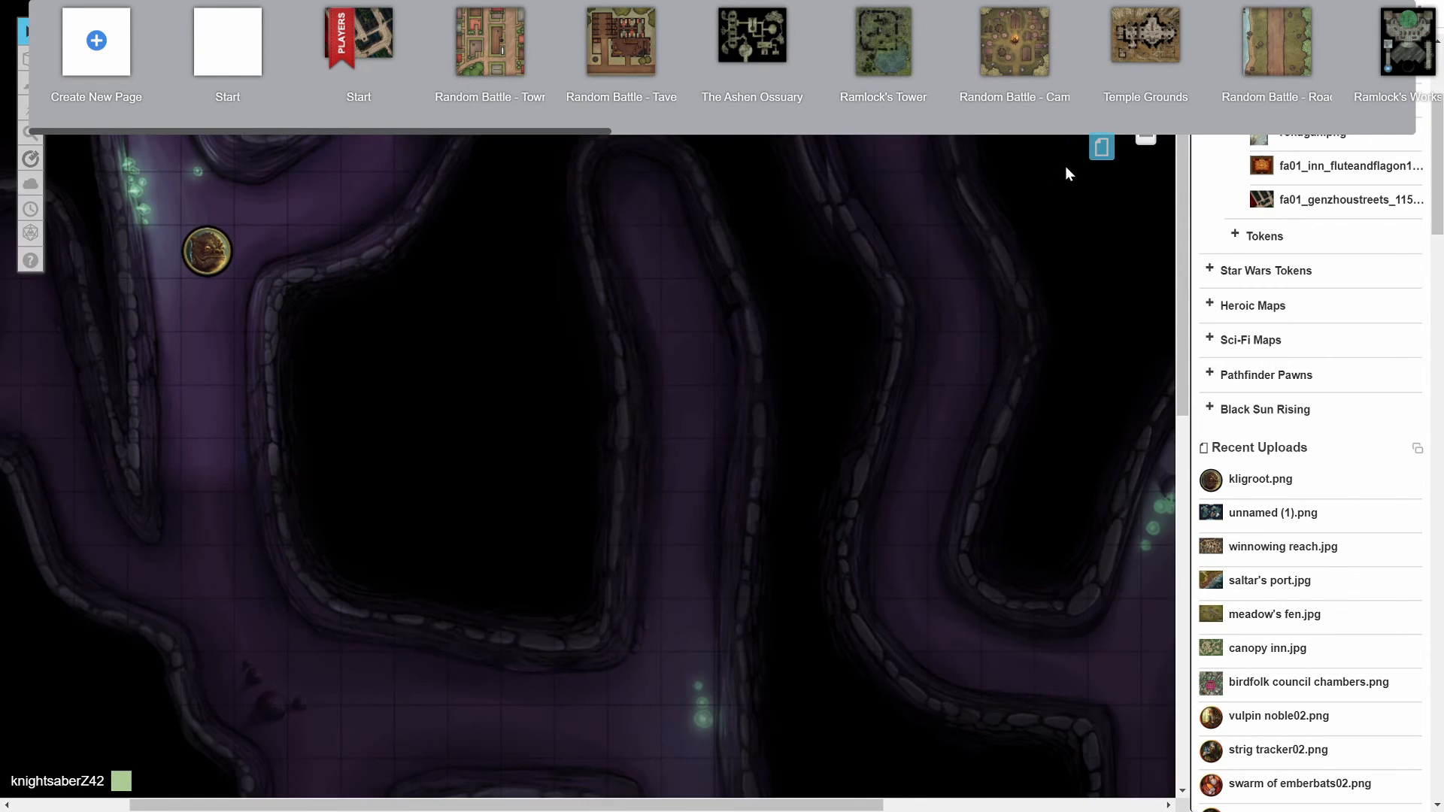
pyautogui.click(184, 238)
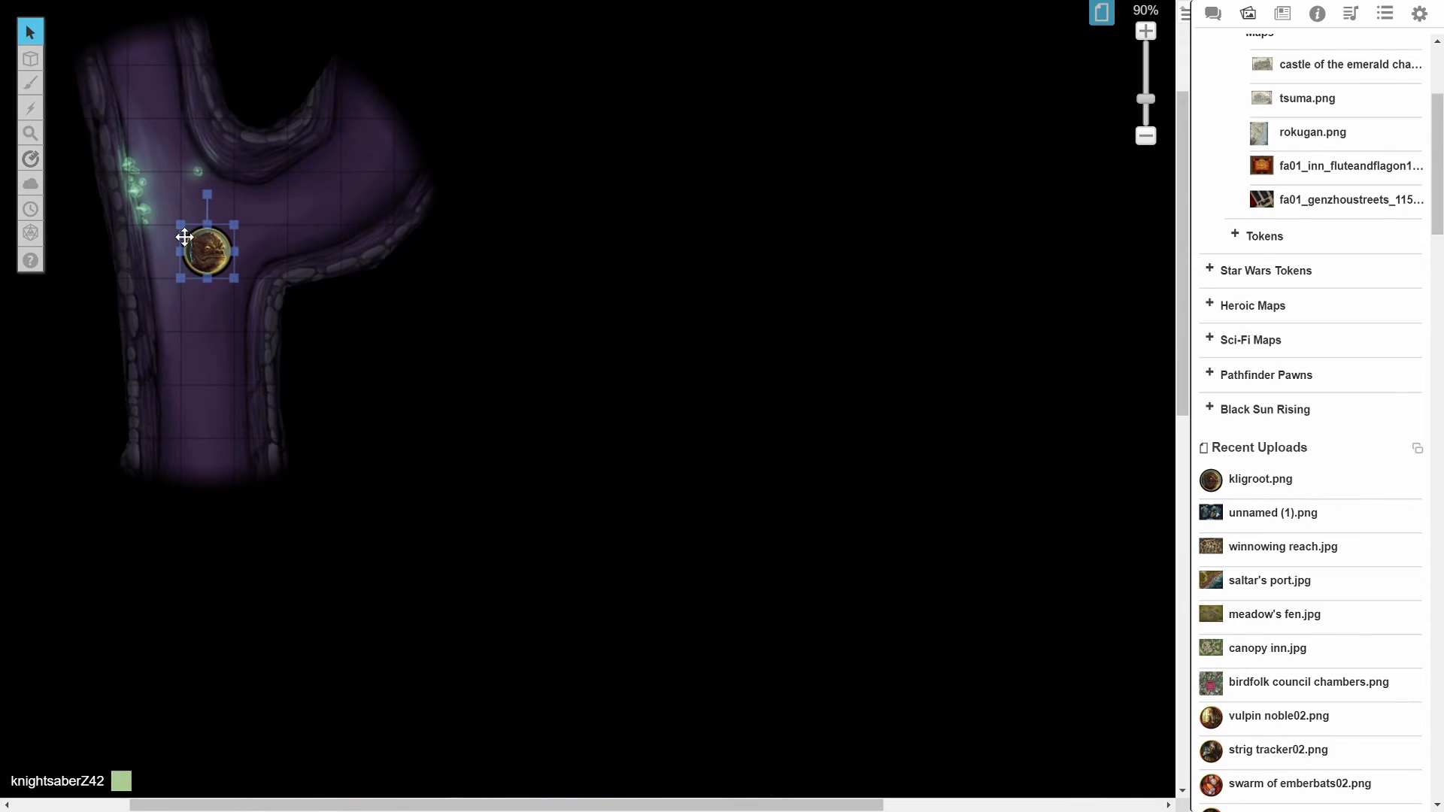
pyautogui.moveTo(185, 238)
pyautogui.mouseDown()
pyautogui.moveTo(148, 261)
pyautogui.moveTo(23, 286)
pyautogui.moveTo(188, 232)
pyautogui.mouseUp()
pyautogui.moveTo(34, 60)
pyautogui.click(120, 126)
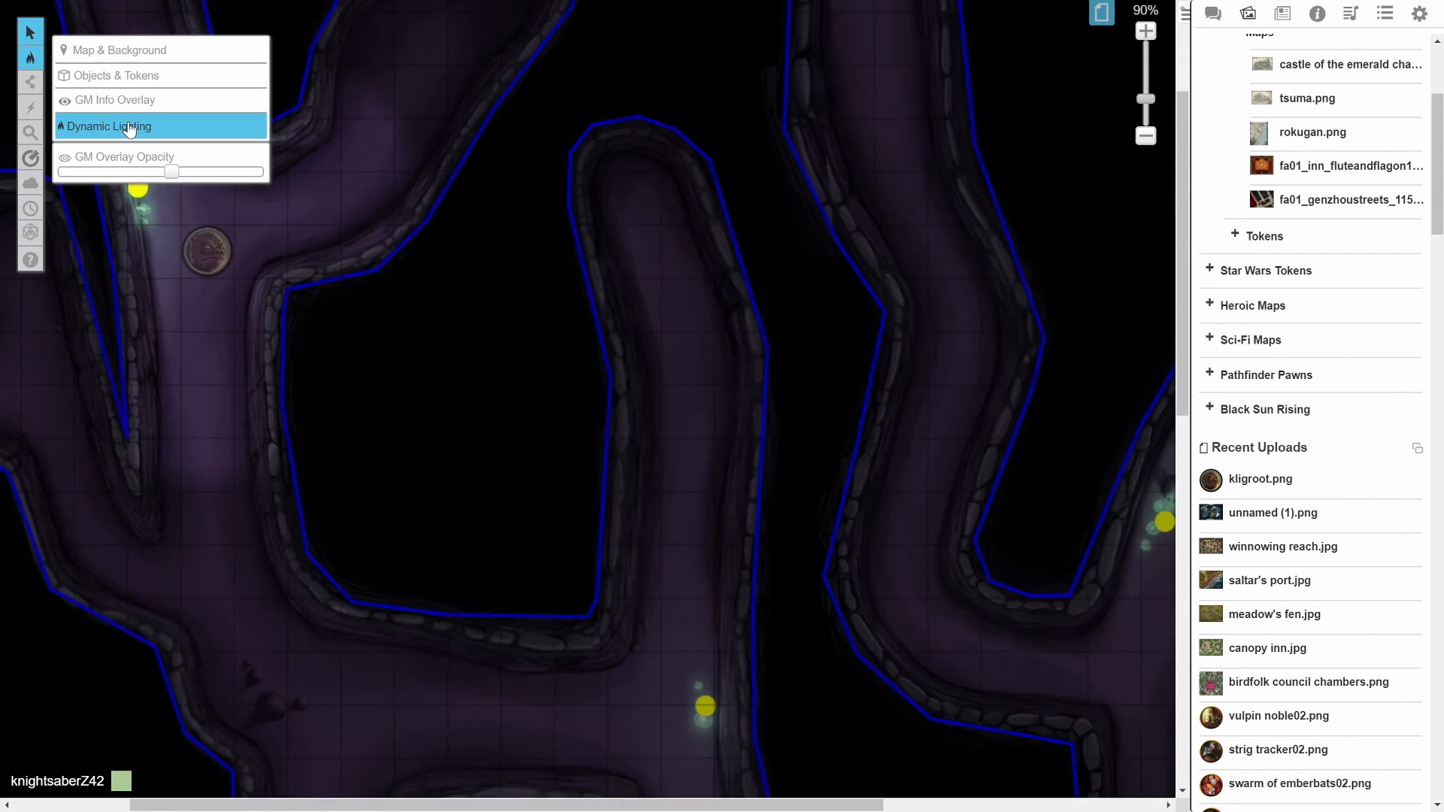
pyautogui.click(105, 241)
pyautogui.scroll(3, 221, 264)
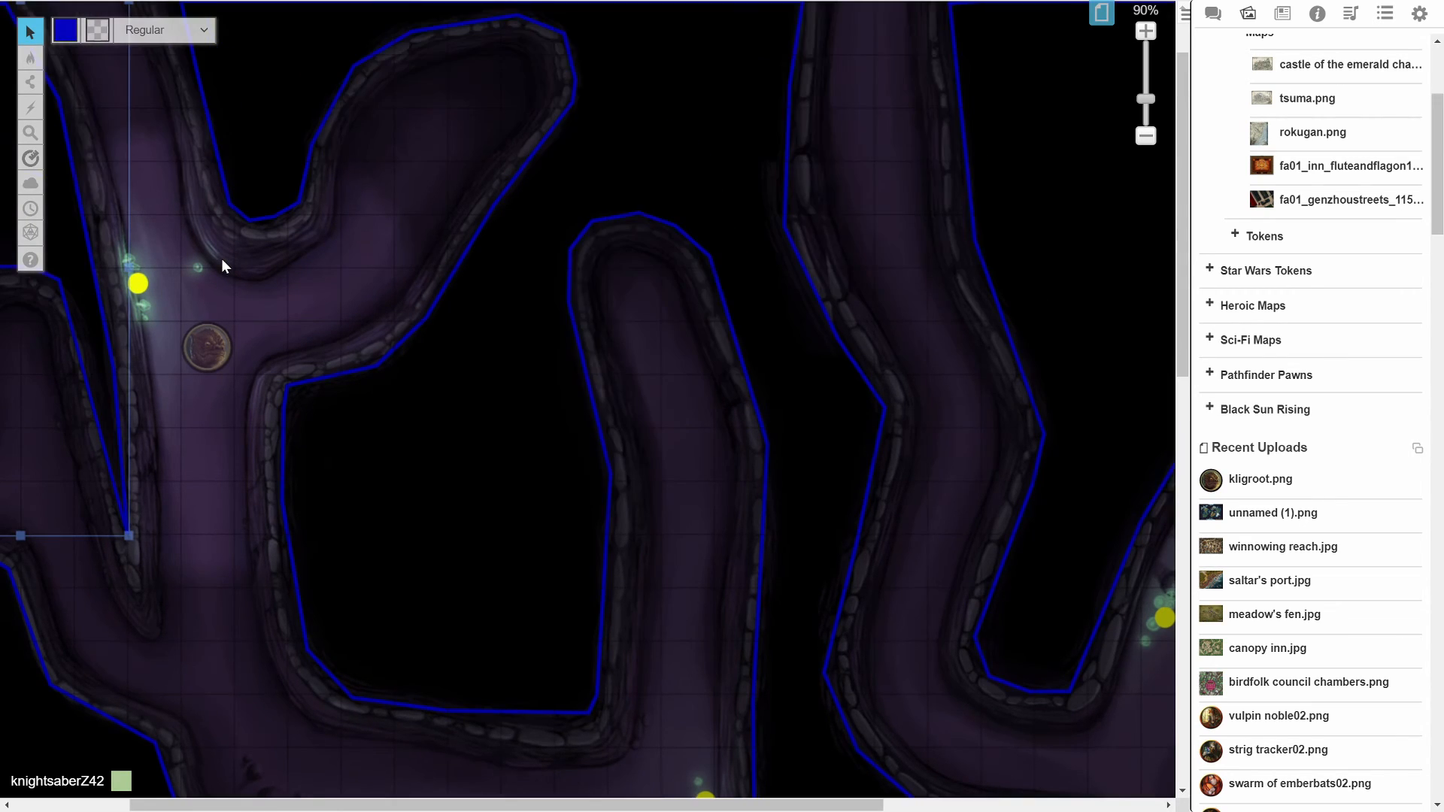
pyautogui.scroll(-2, 223, 265)
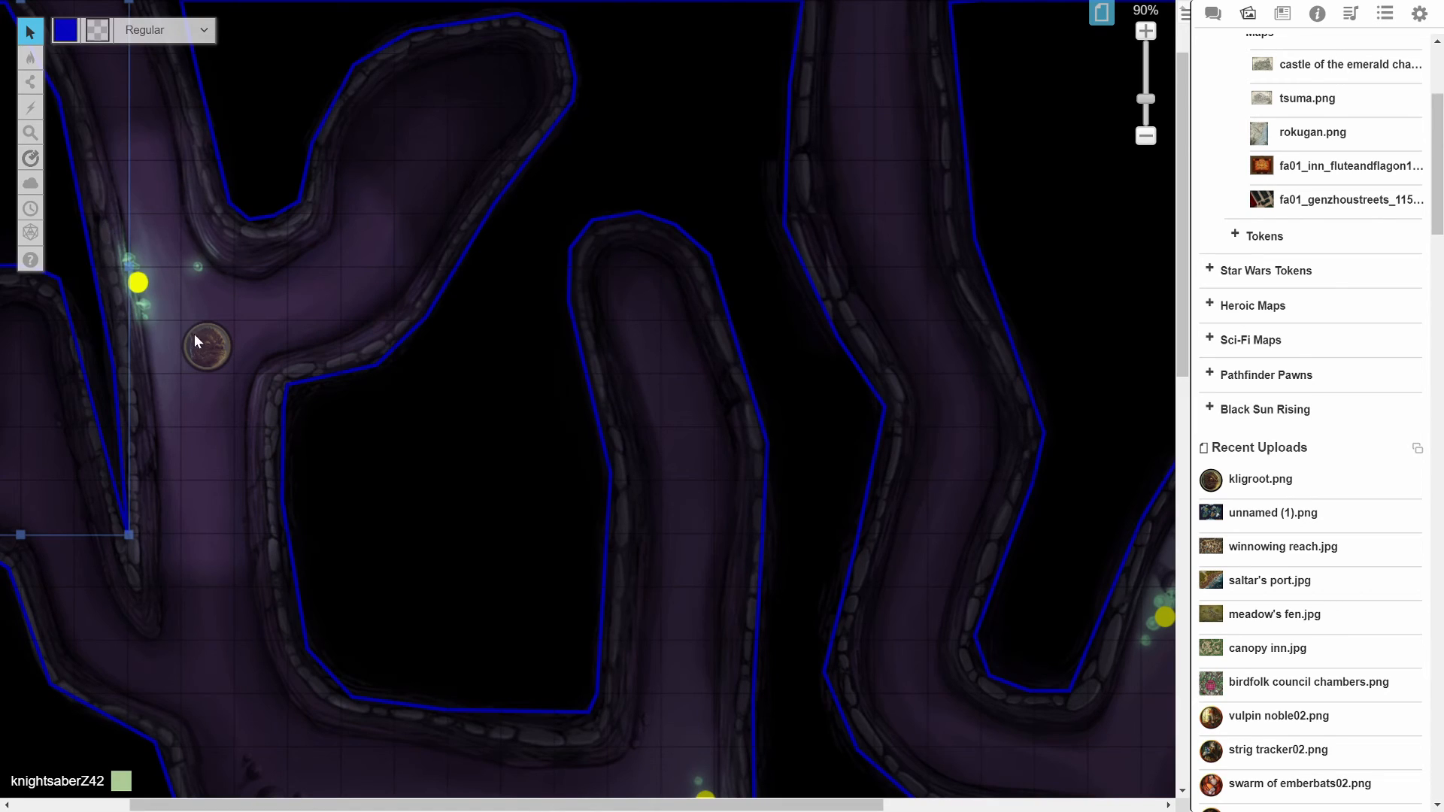
# Step: Return to the Objects & Tokens layer and reopen the players' Start page settings to review the fog and movement options
pyautogui.moveTo(31, 57)
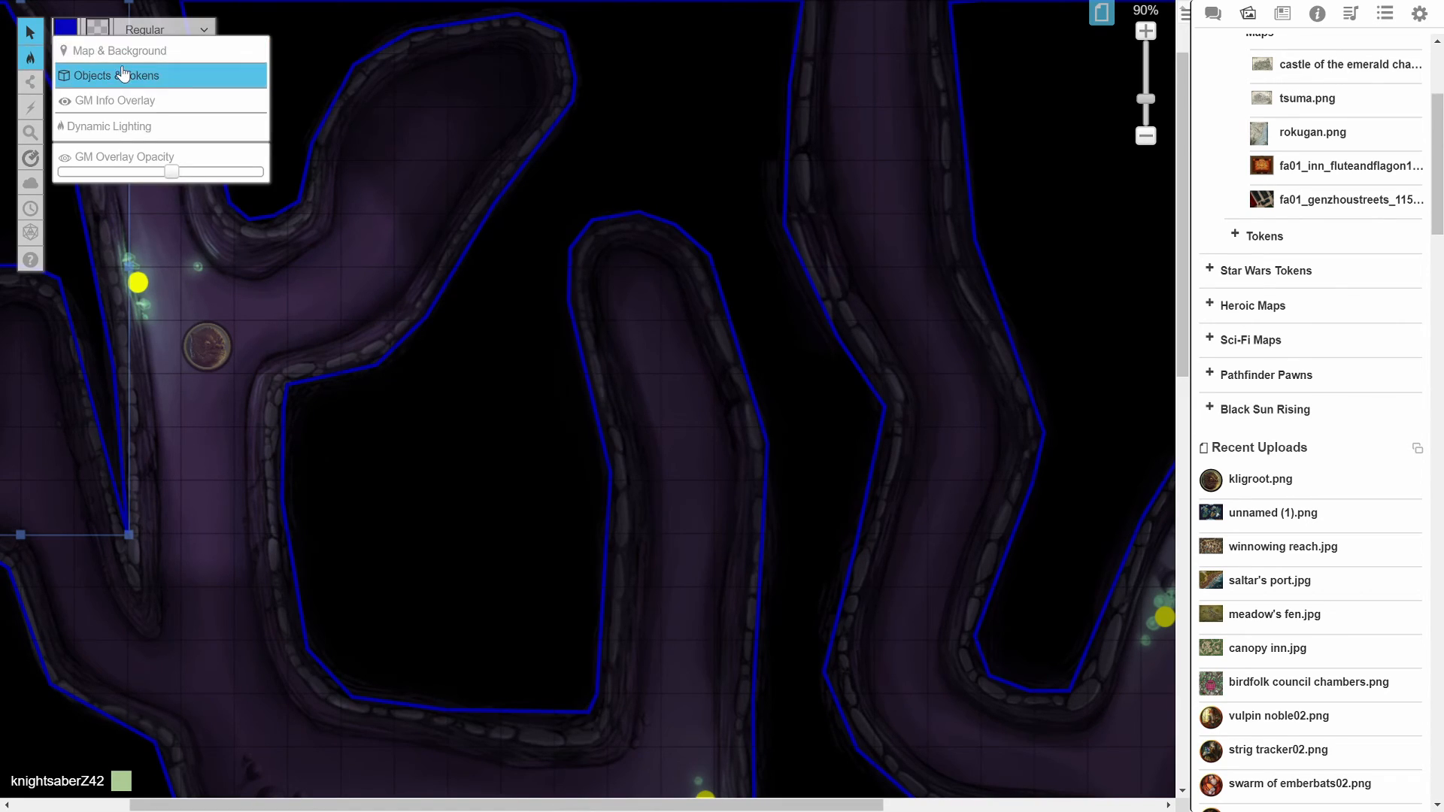
pyautogui.click(122, 75)
pyautogui.click(1100, 13)
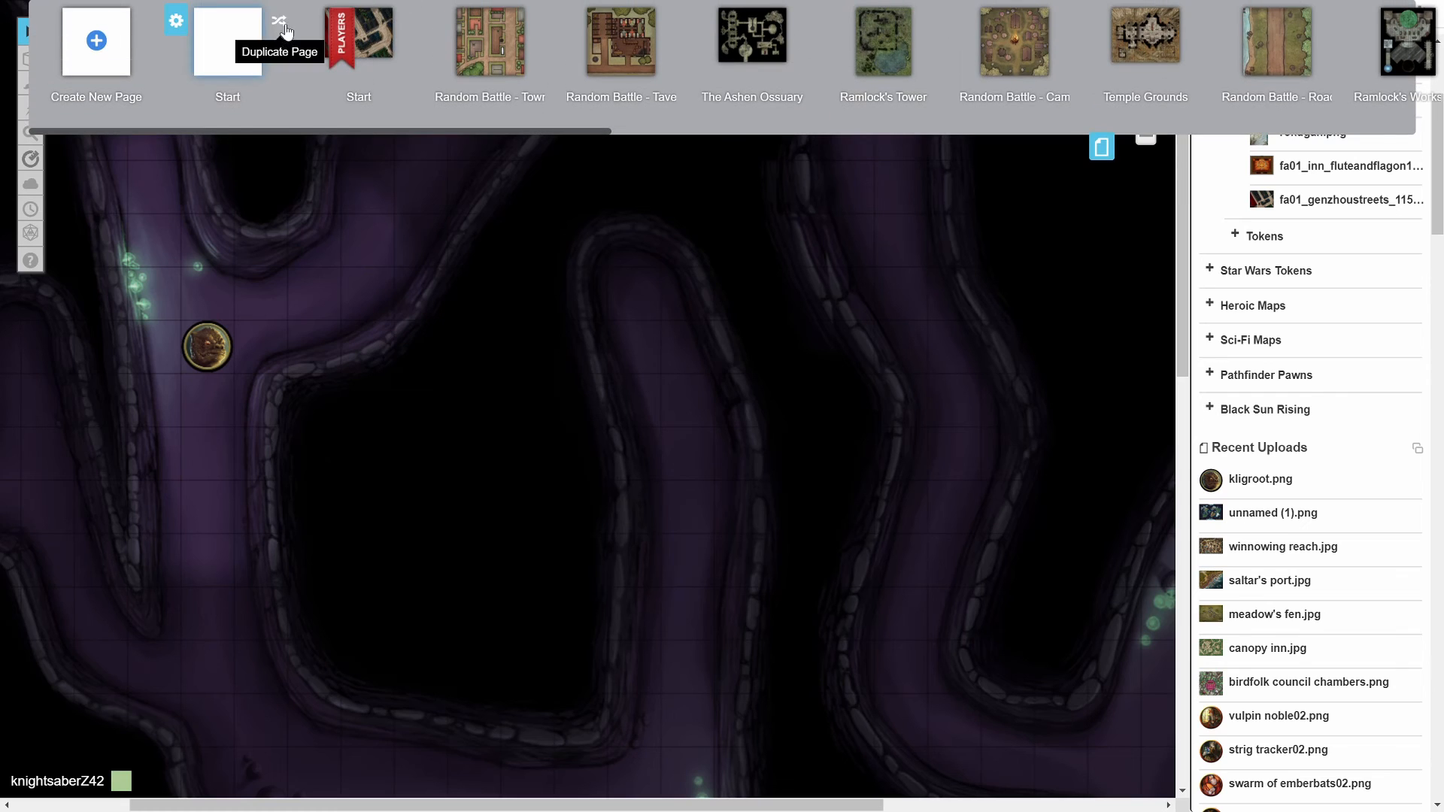
pyautogui.click(309, 23)
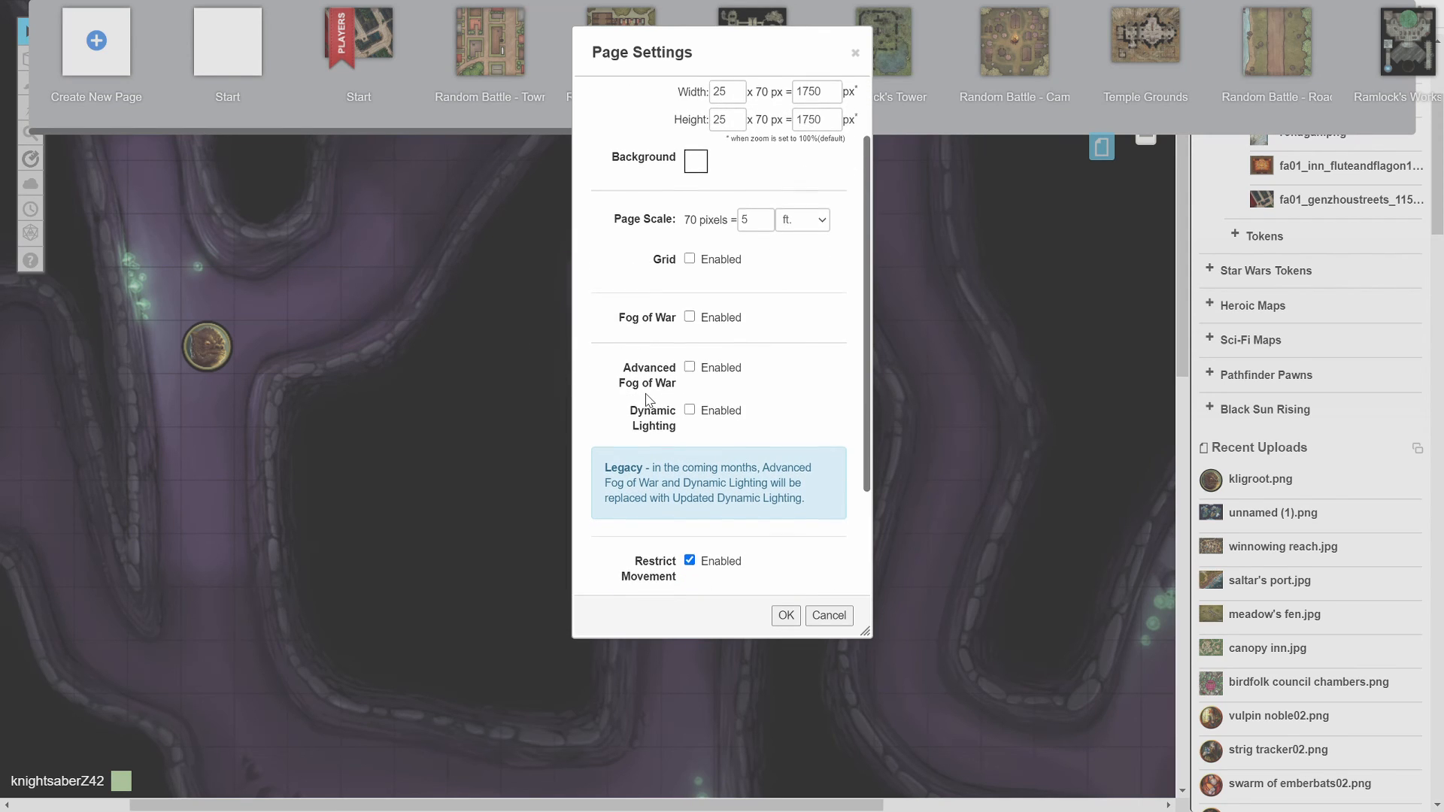
# Step: Turn on Explorer Mode for the players' Start page and move the kligroot token up beside the mushrooms and down the passage
pyautogui.scroll(-2, 648, 400)
pyautogui.scroll(3, 720, 476)
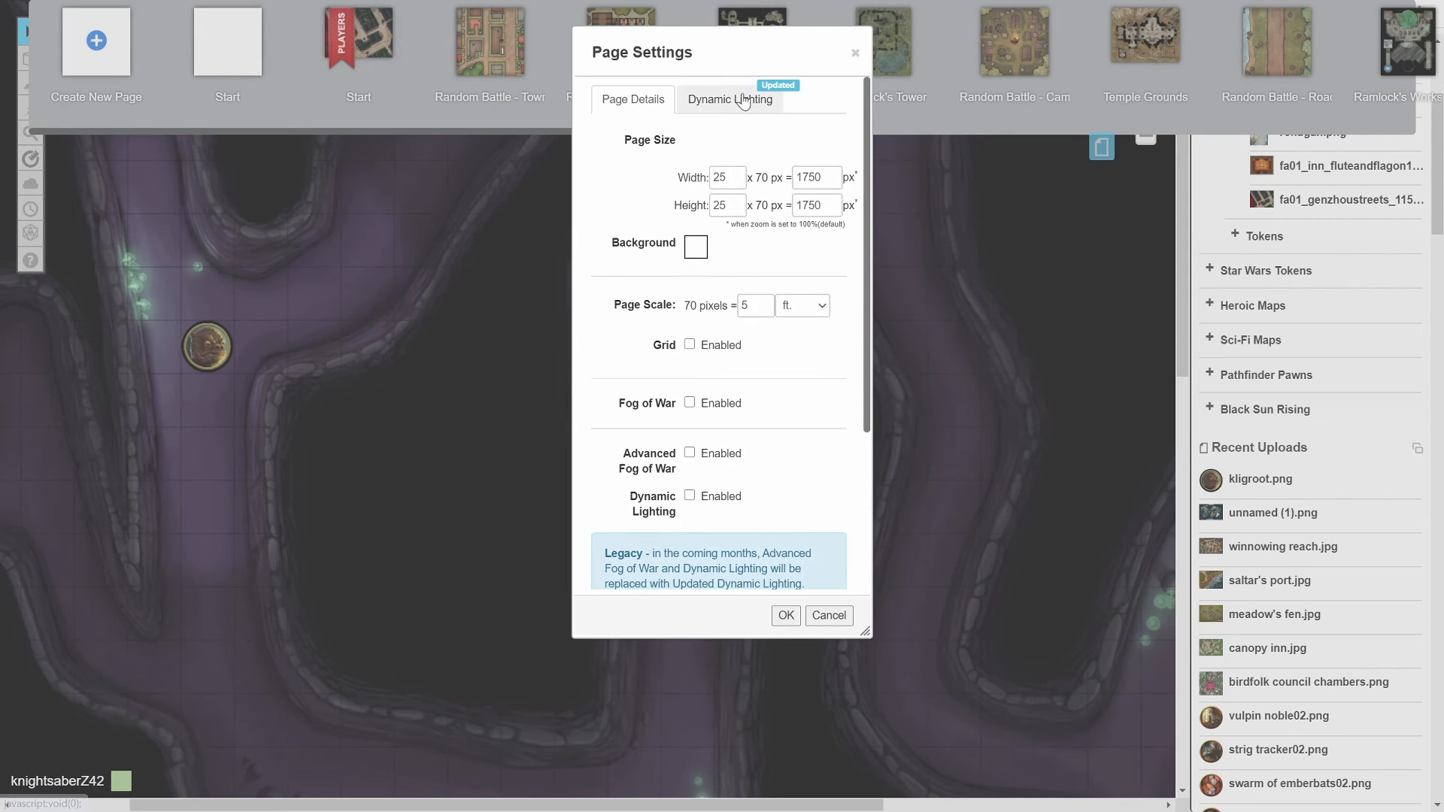
pyautogui.click(730, 98)
pyautogui.click(776, 368)
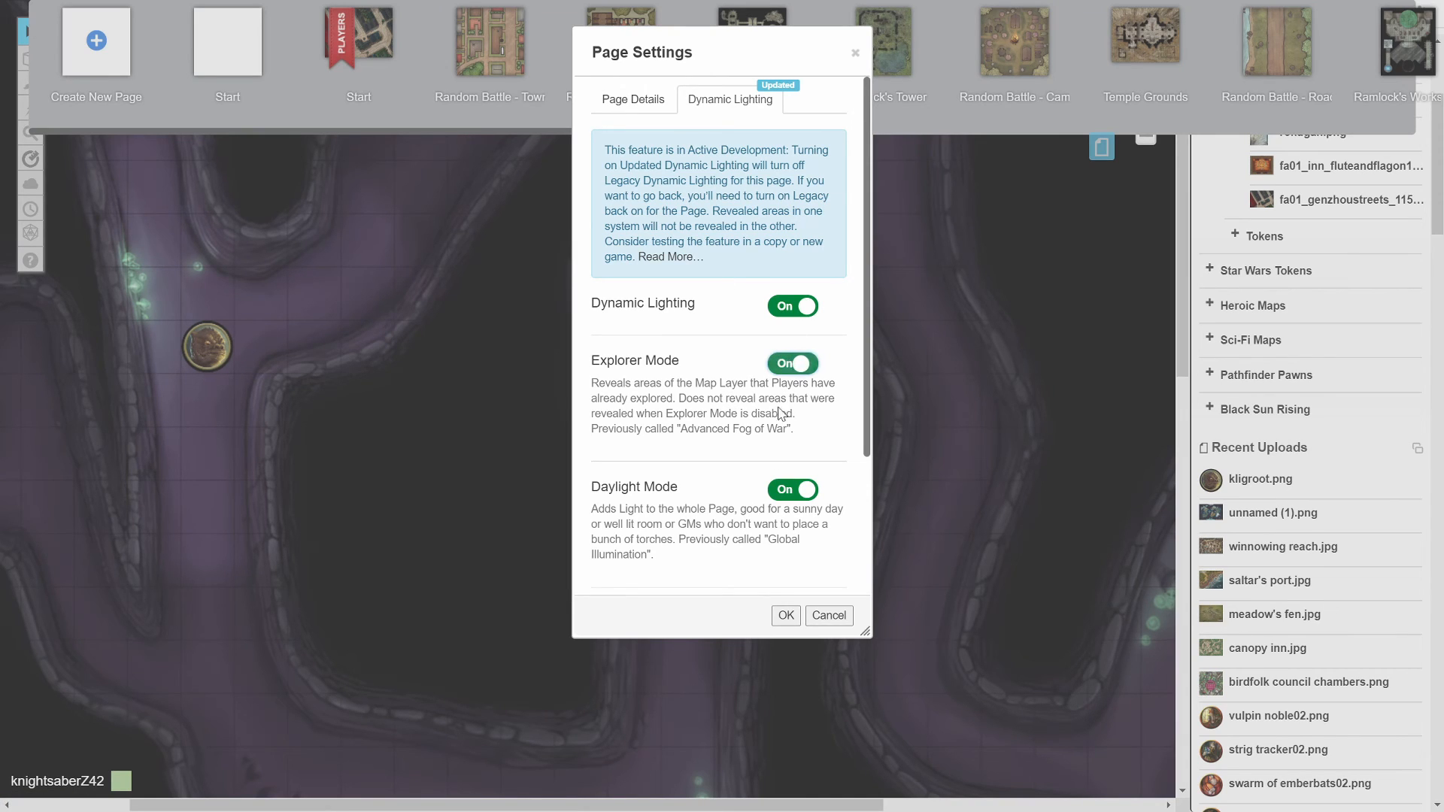
pyautogui.click(784, 613)
pyautogui.moveTo(207, 345); pyautogui.dragTo(154, 240)
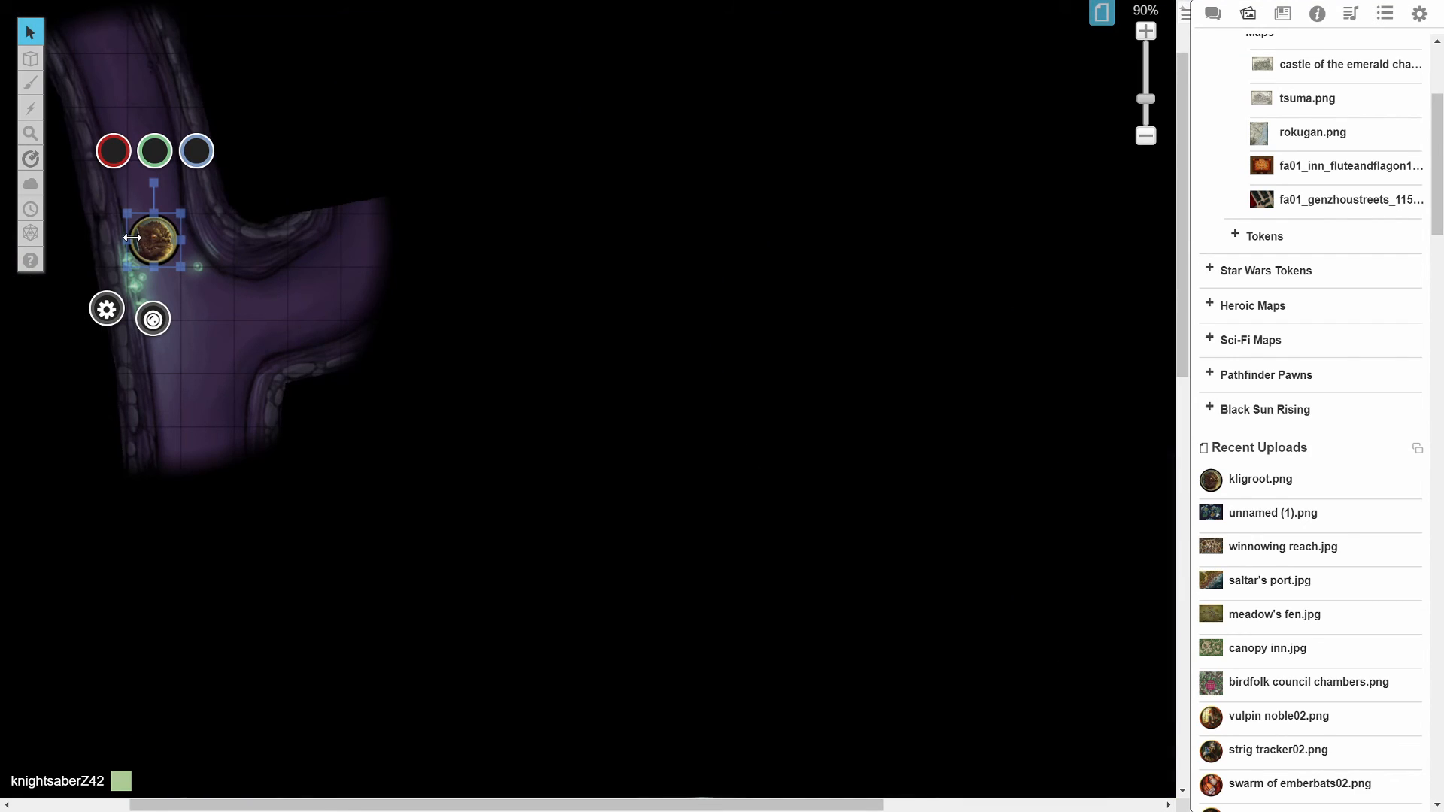
pyautogui.moveTo(161, 241); pyautogui.dragTo(217, 592)
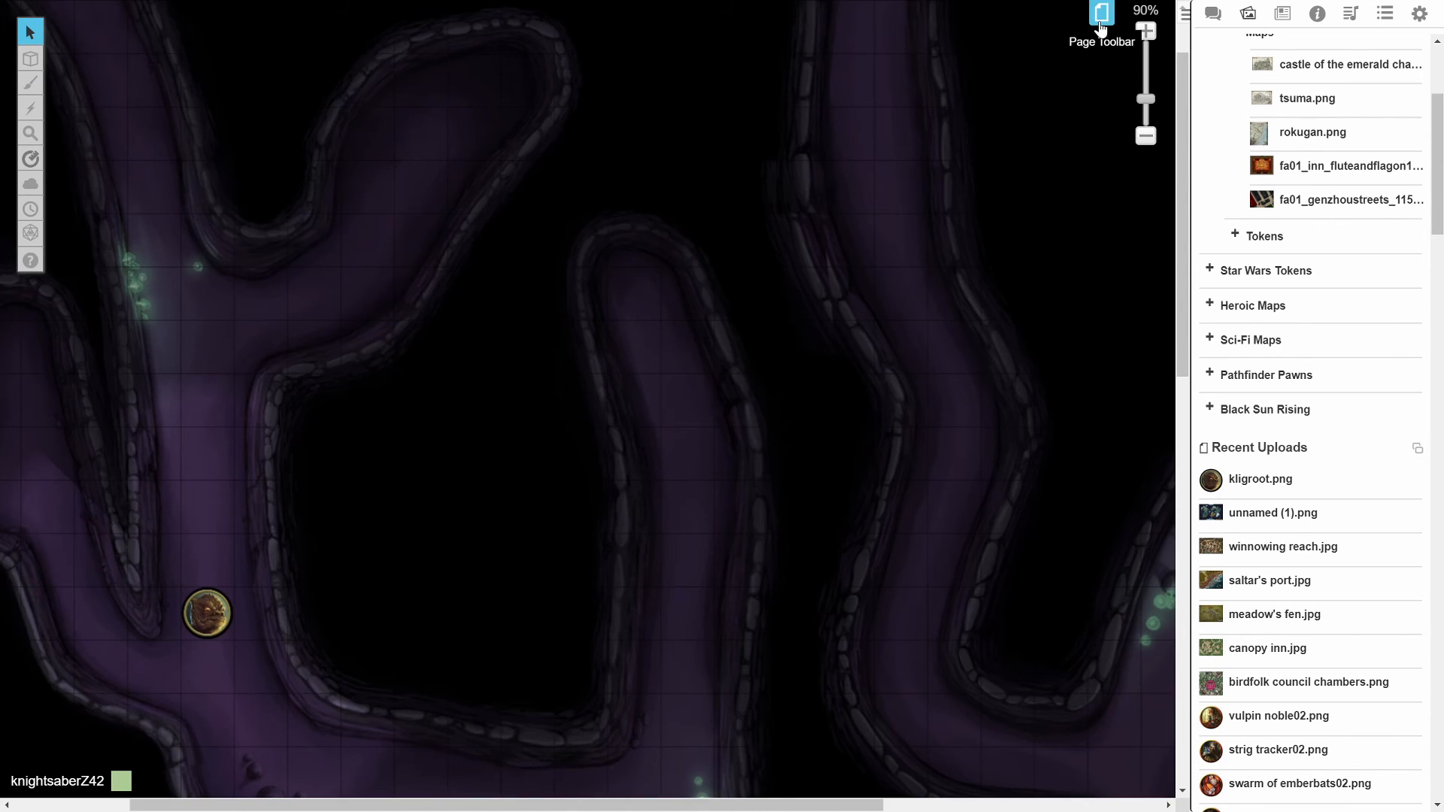
# Step: Turn off Explorer Mode in the Caverns Roll20 Map page's Dynamic Lighting settings and save them
pyautogui.click(1099, 18)
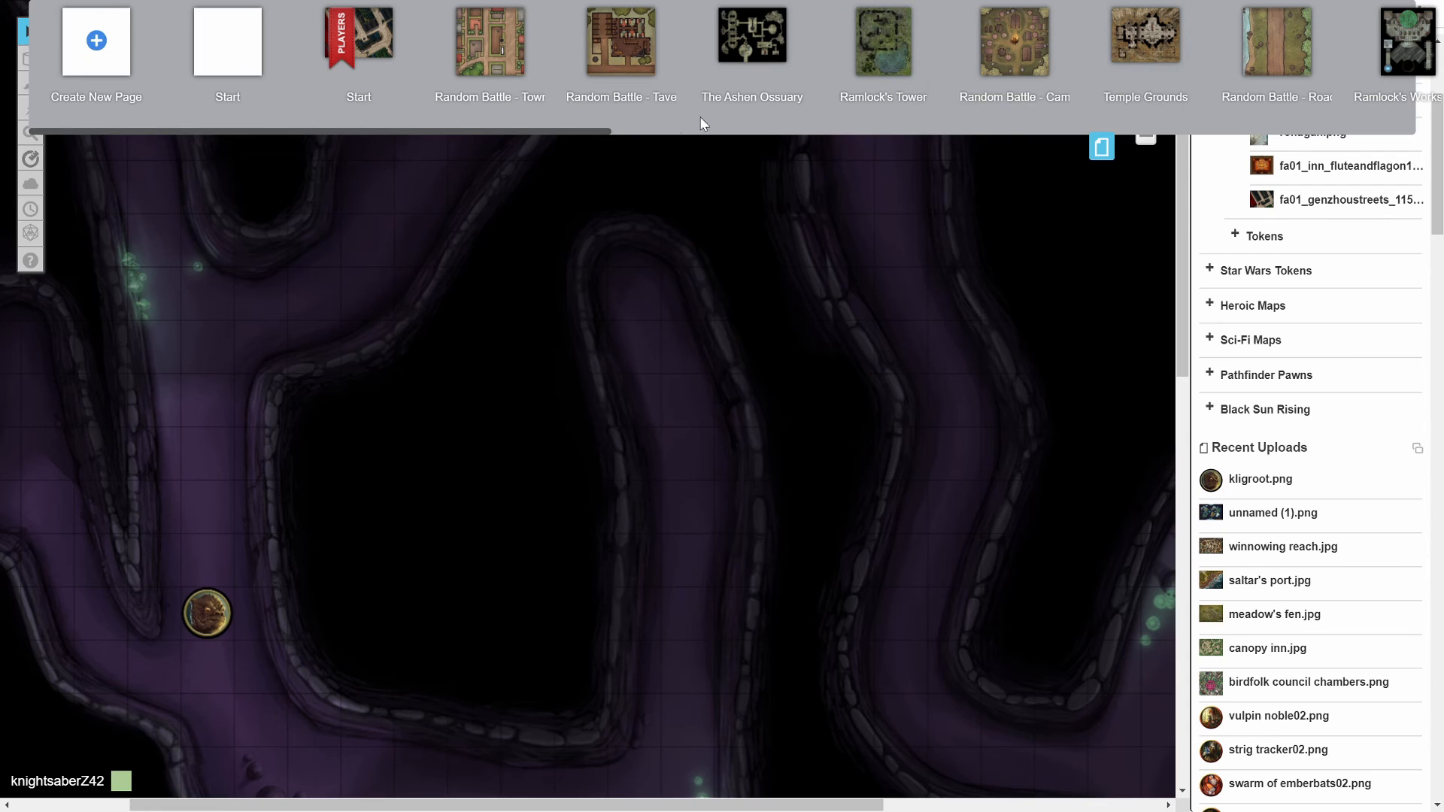
pyautogui.moveTo(448, 132); pyautogui.dragTo(1033, 152)
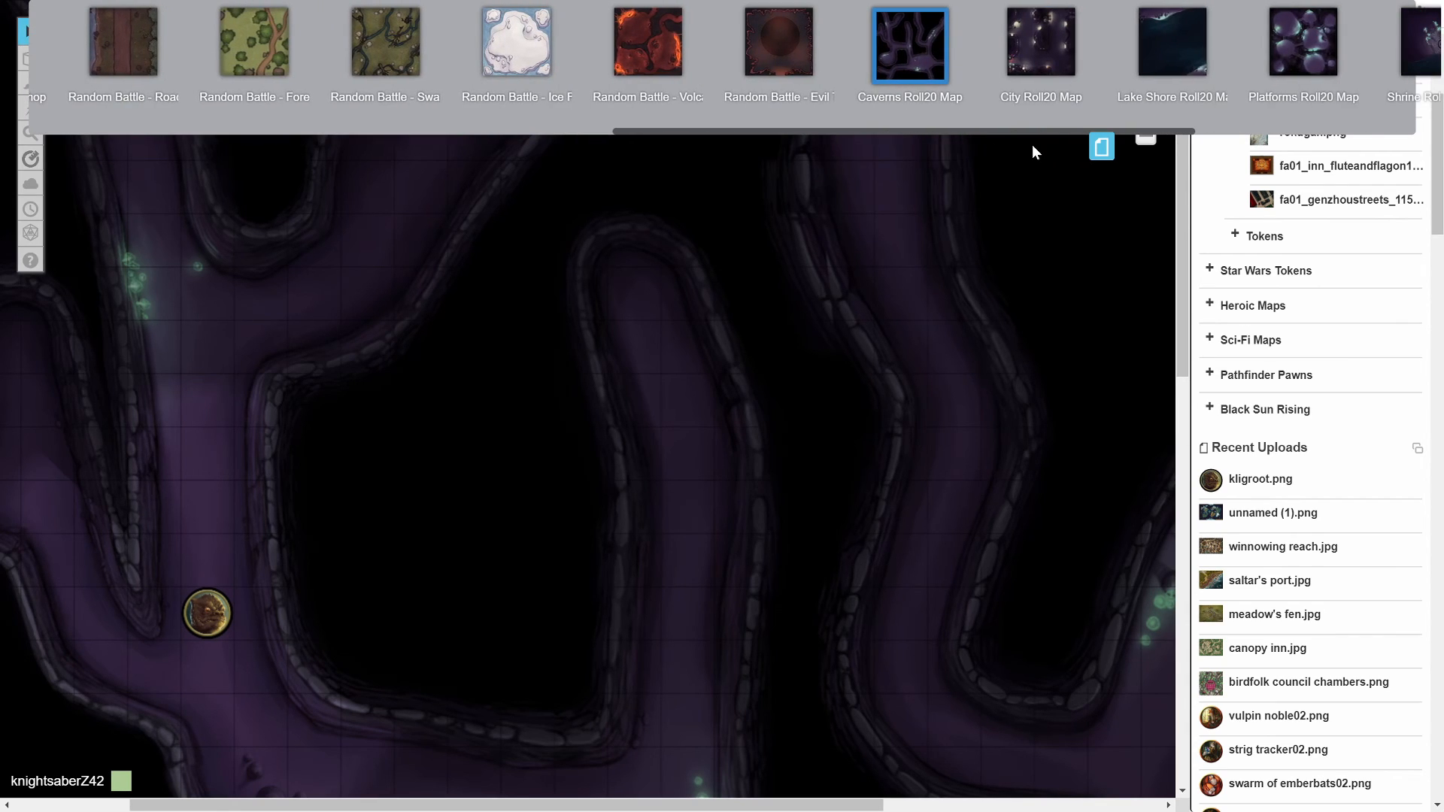
pyautogui.click(860, 30)
pyautogui.click(767, 105)
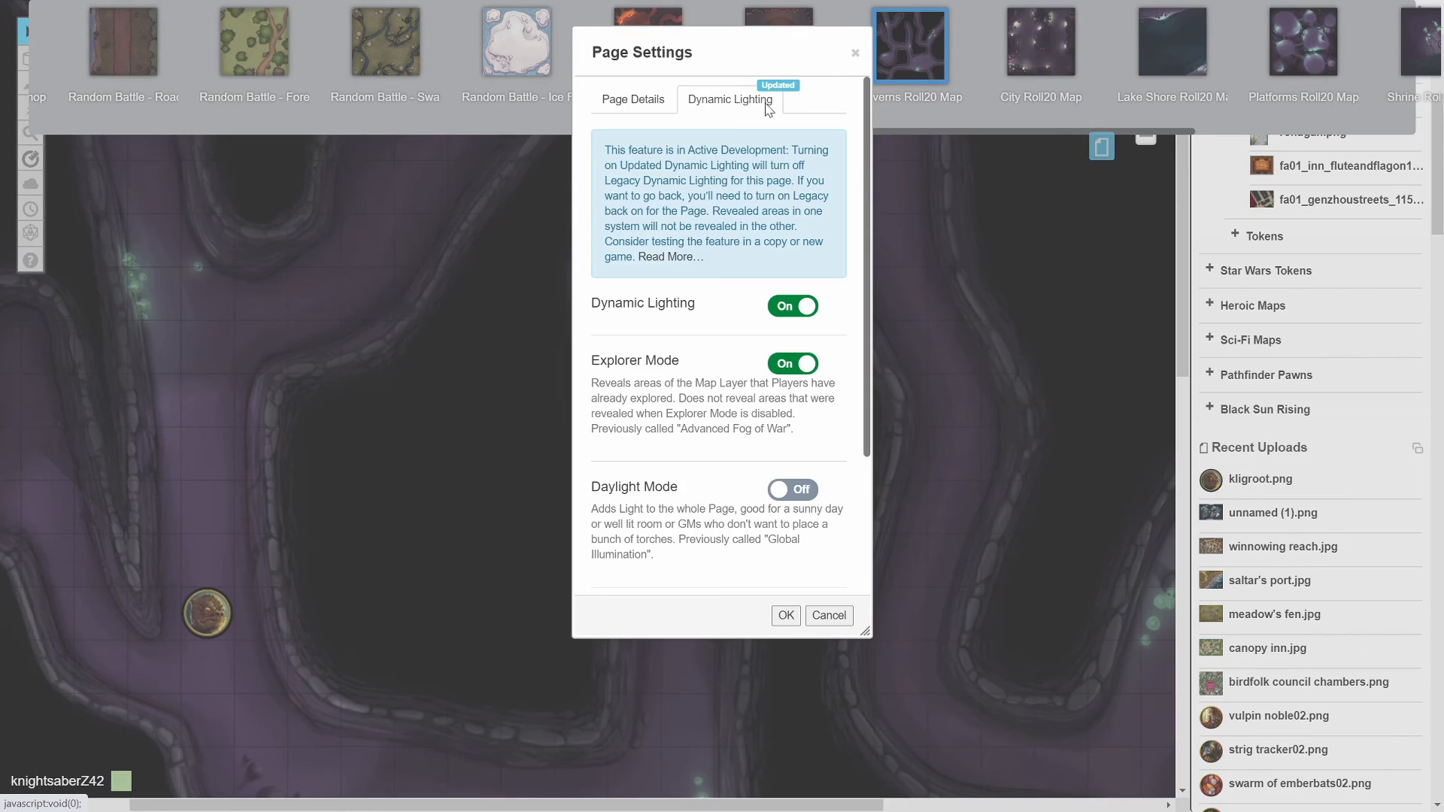
pyautogui.click(795, 368)
pyautogui.click(786, 615)
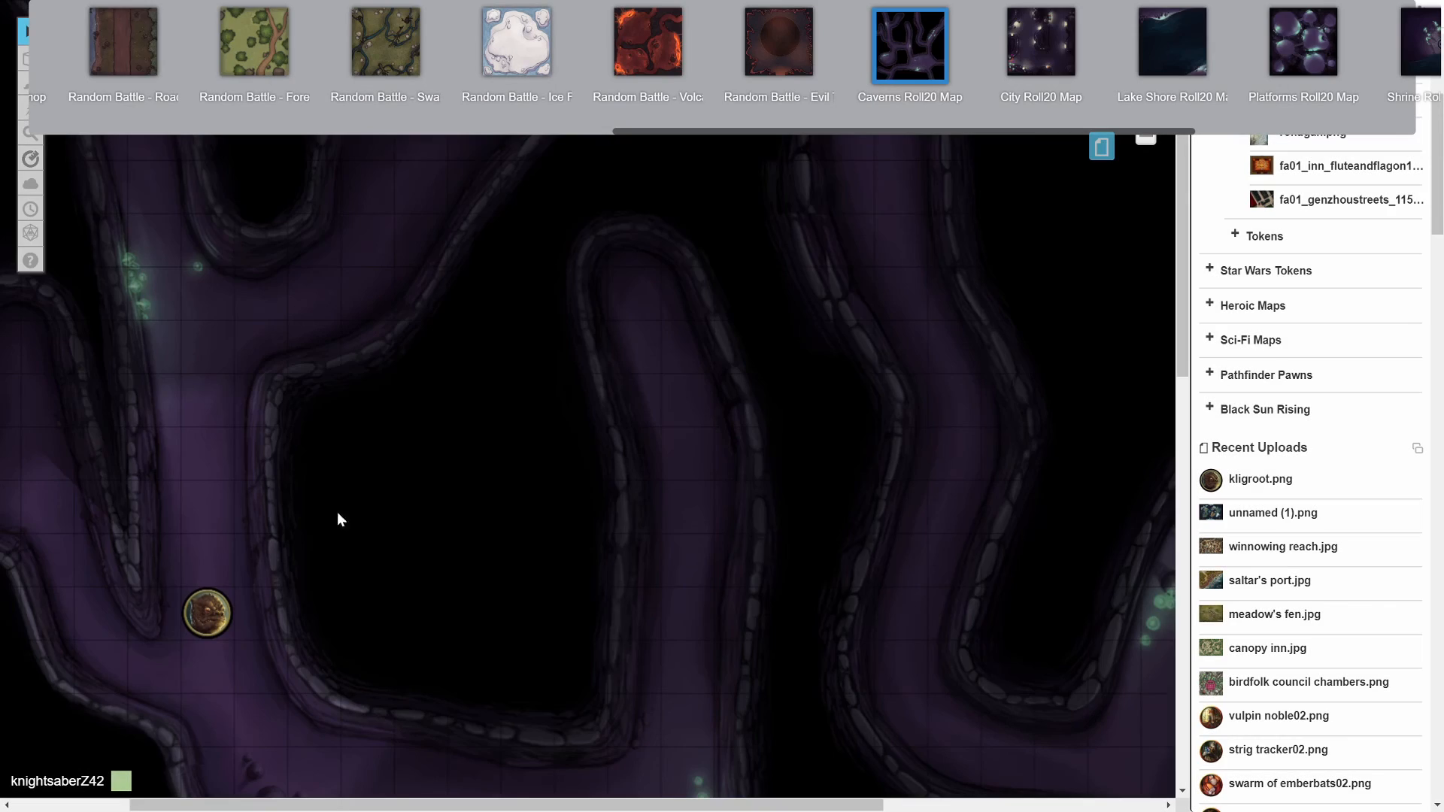
# Step: Move the kligroot token up to the wall just below the mushrooms, across to the passage's inner corner, and deselect it
pyautogui.moveTo(210, 603); pyautogui.dragTo(156, 331)
pyautogui.click(1102, 145)
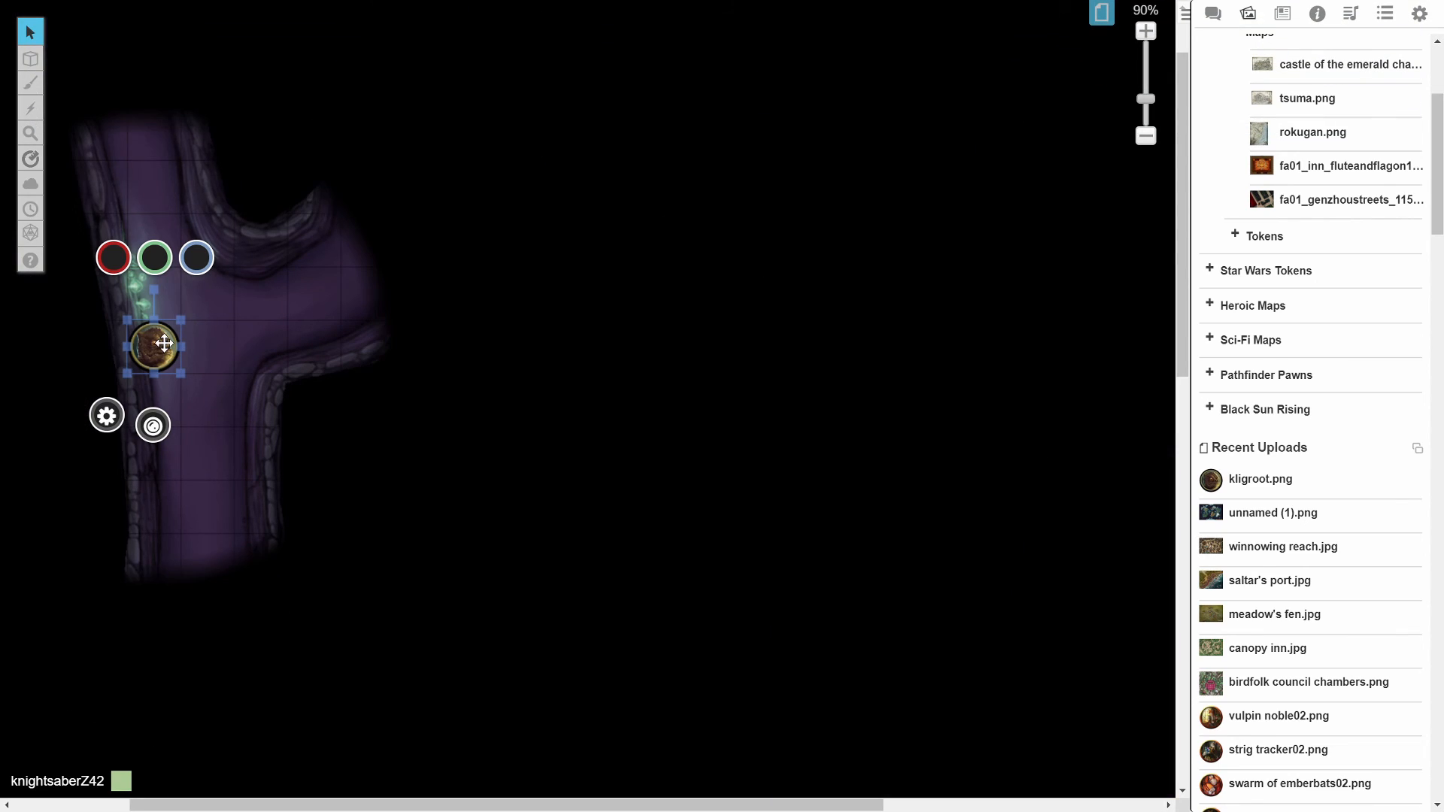
pyautogui.moveTo(164, 343); pyautogui.dragTo(245, 345)
pyautogui.click(322, 289)
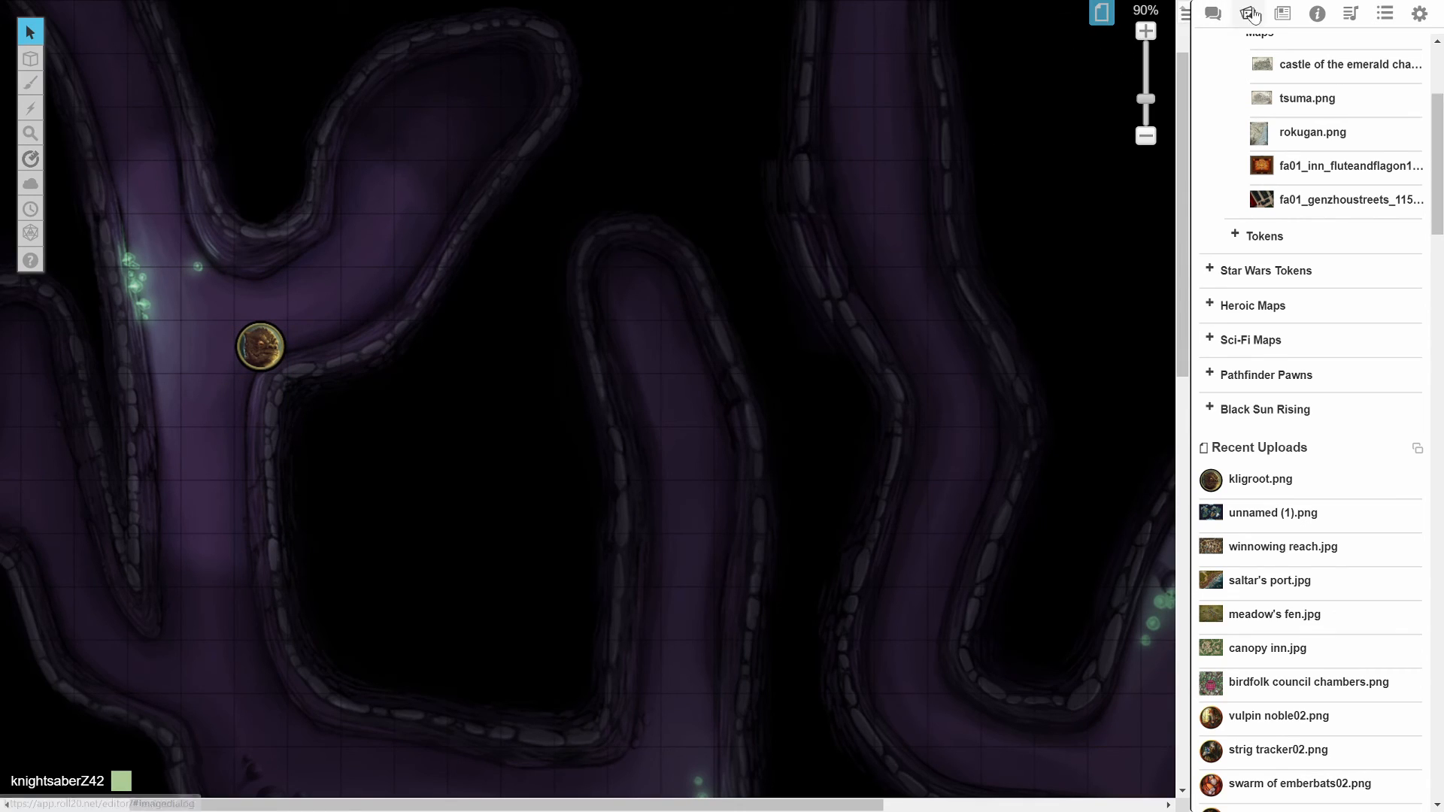
# Step: Show the Journal and look over the list of map pages
pyautogui.click(1282, 14)
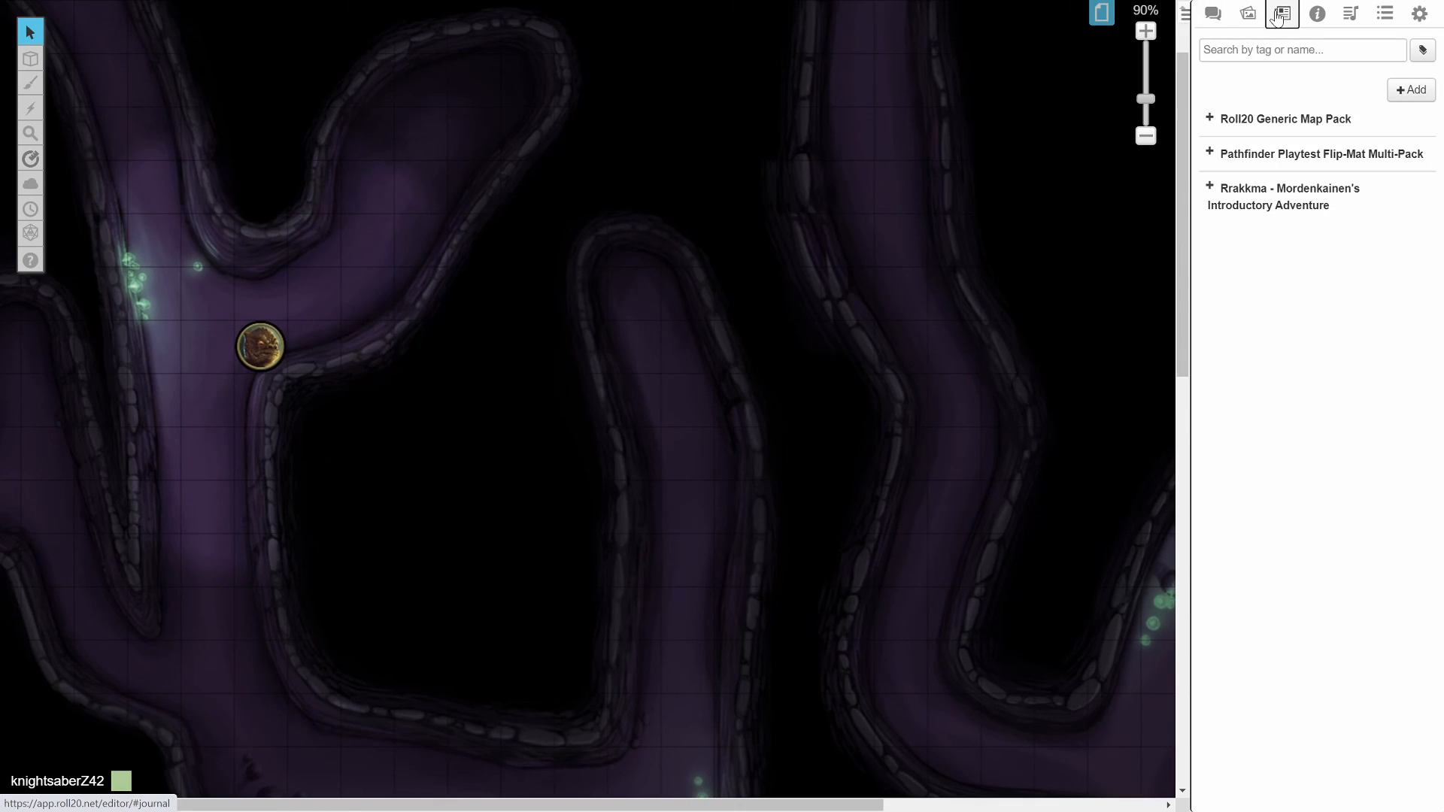
pyautogui.click(1110, 19)
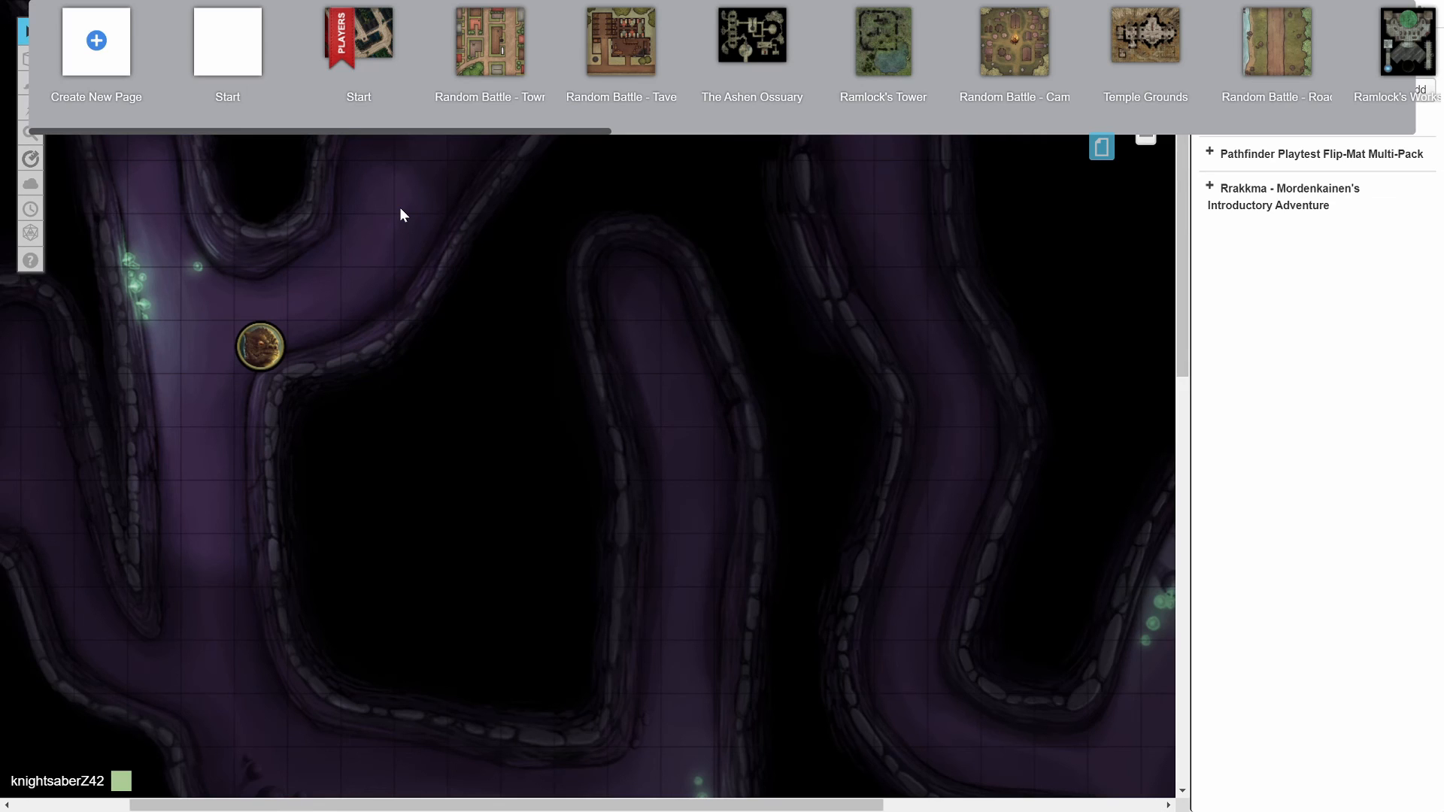
pyautogui.click(1097, 145)
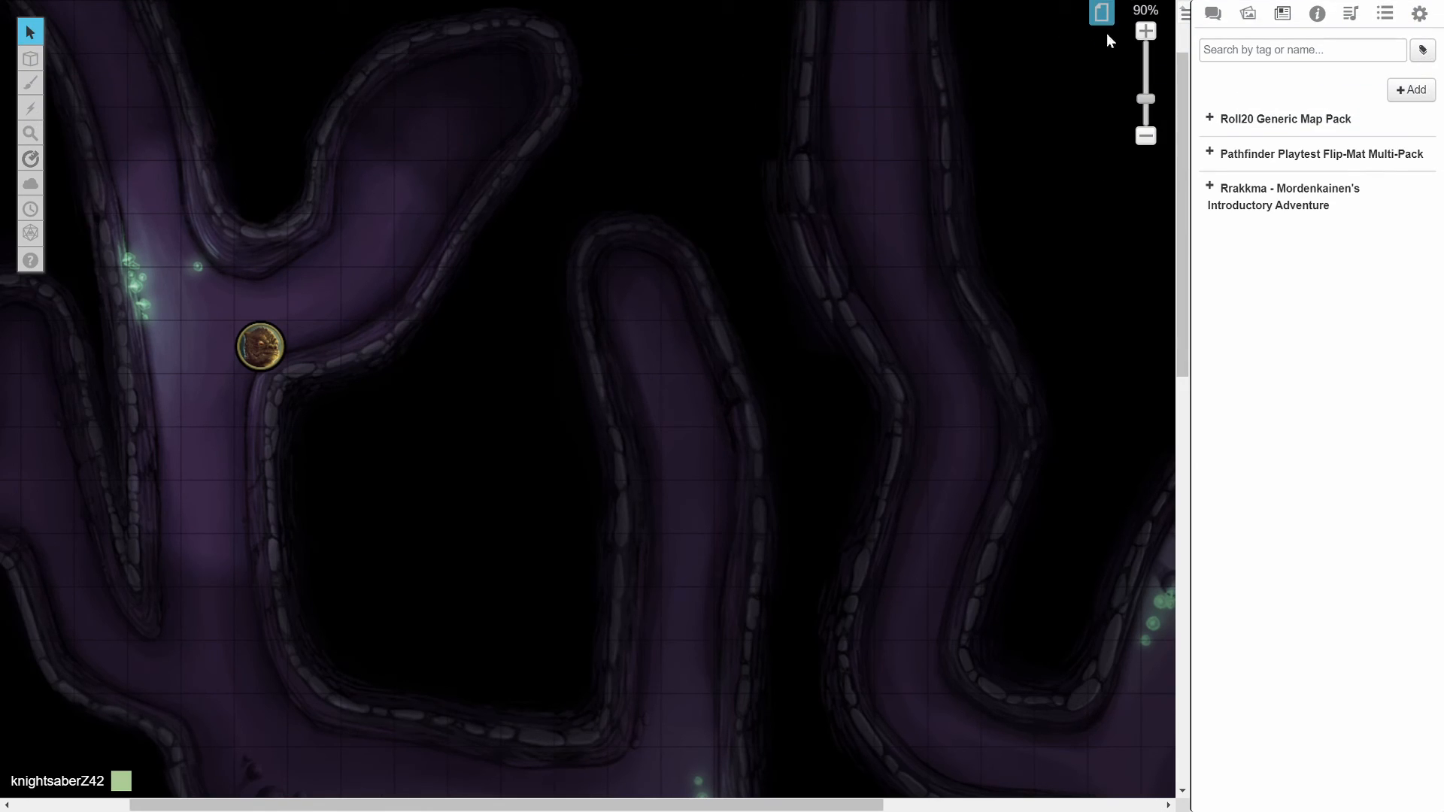
pyautogui.click(1101, 15)
pyautogui.moveTo(368, 38)
pyautogui.moveTo(529, 69)
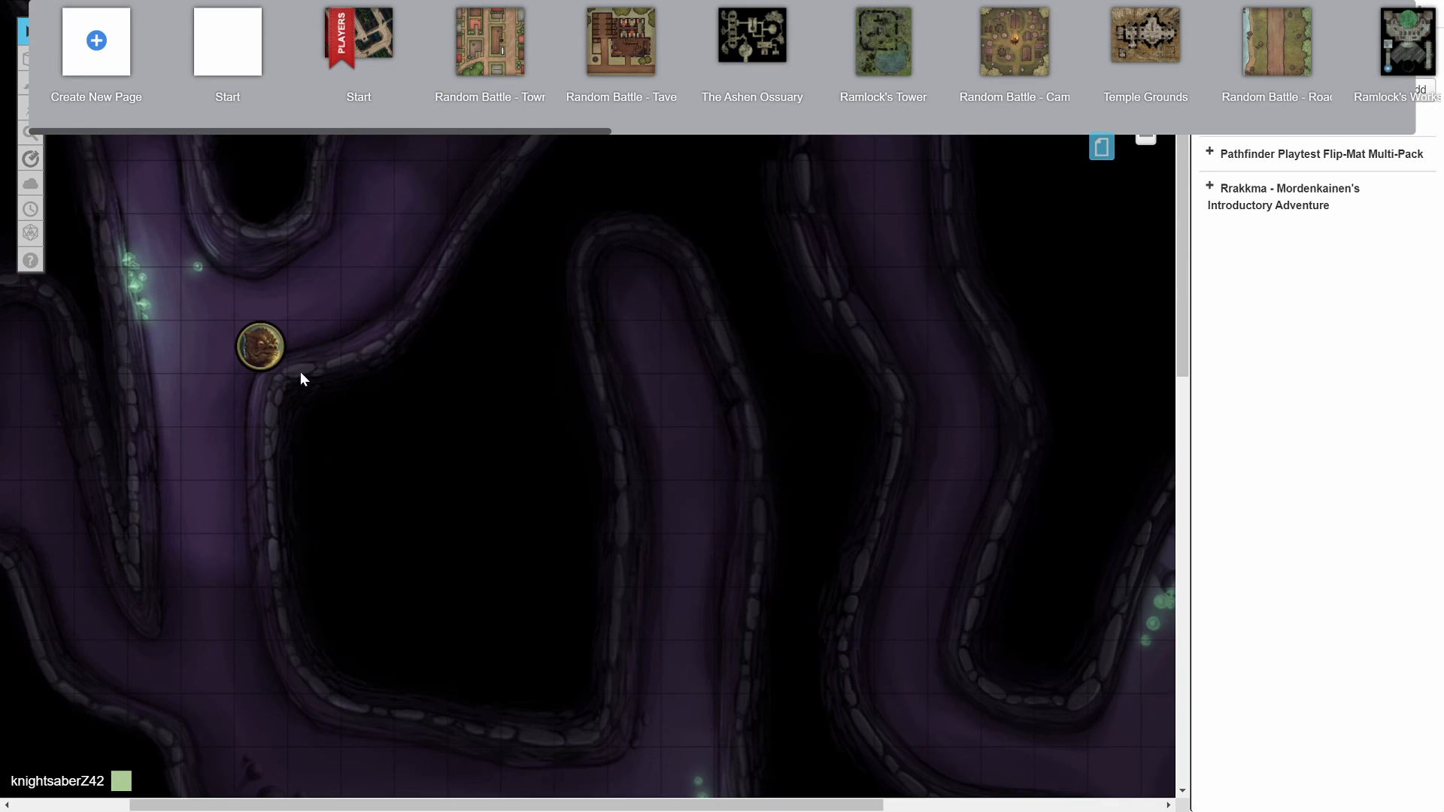
pyautogui.click(1099, 147)
# Step: Move the kligroot token one square back into the passage and set it to represent the Allip character
pyautogui.moveTo(236, 353); pyautogui.dragTo(215, 330)
pyautogui.doubleClick(208, 335)
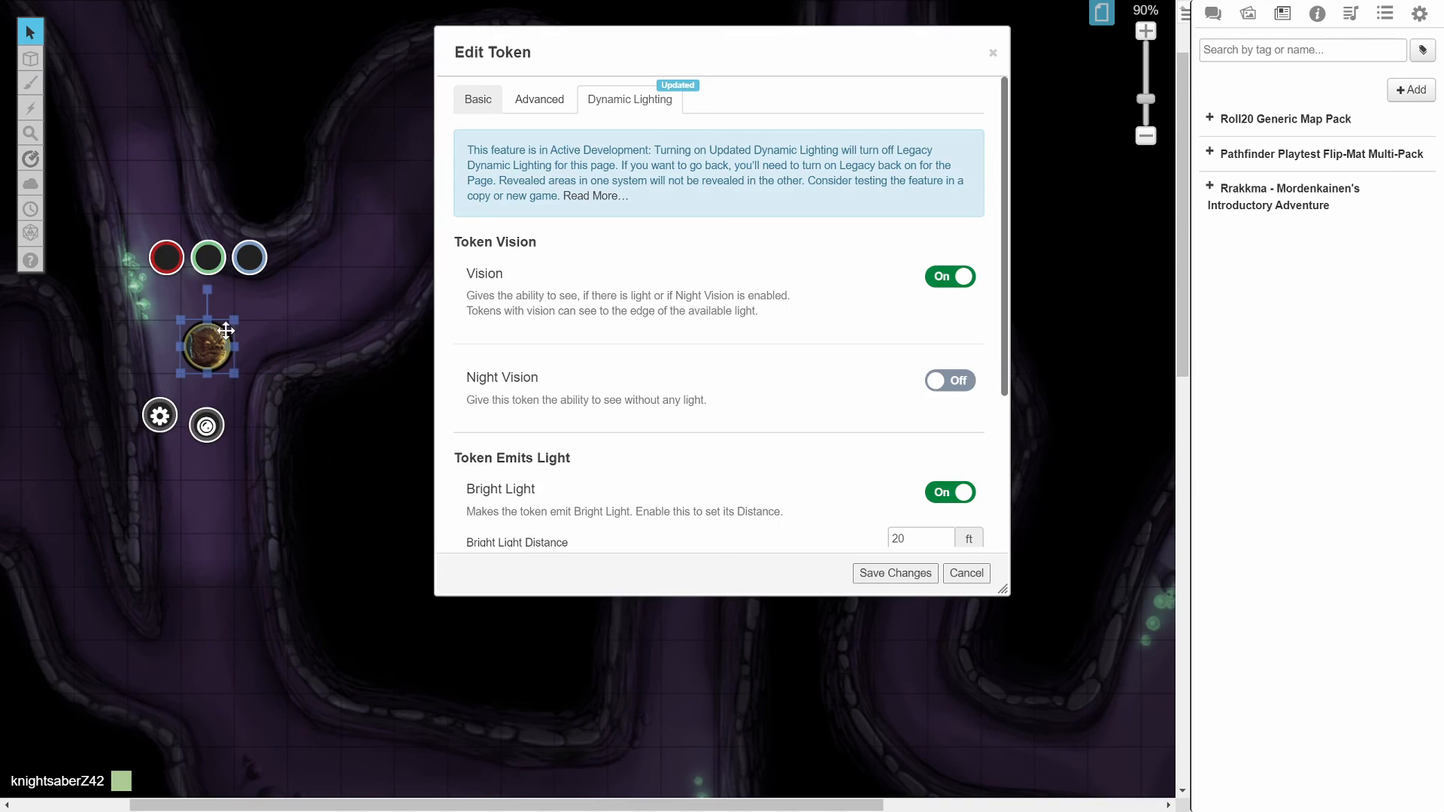
pyautogui.click(489, 111)
pyautogui.click(541, 159)
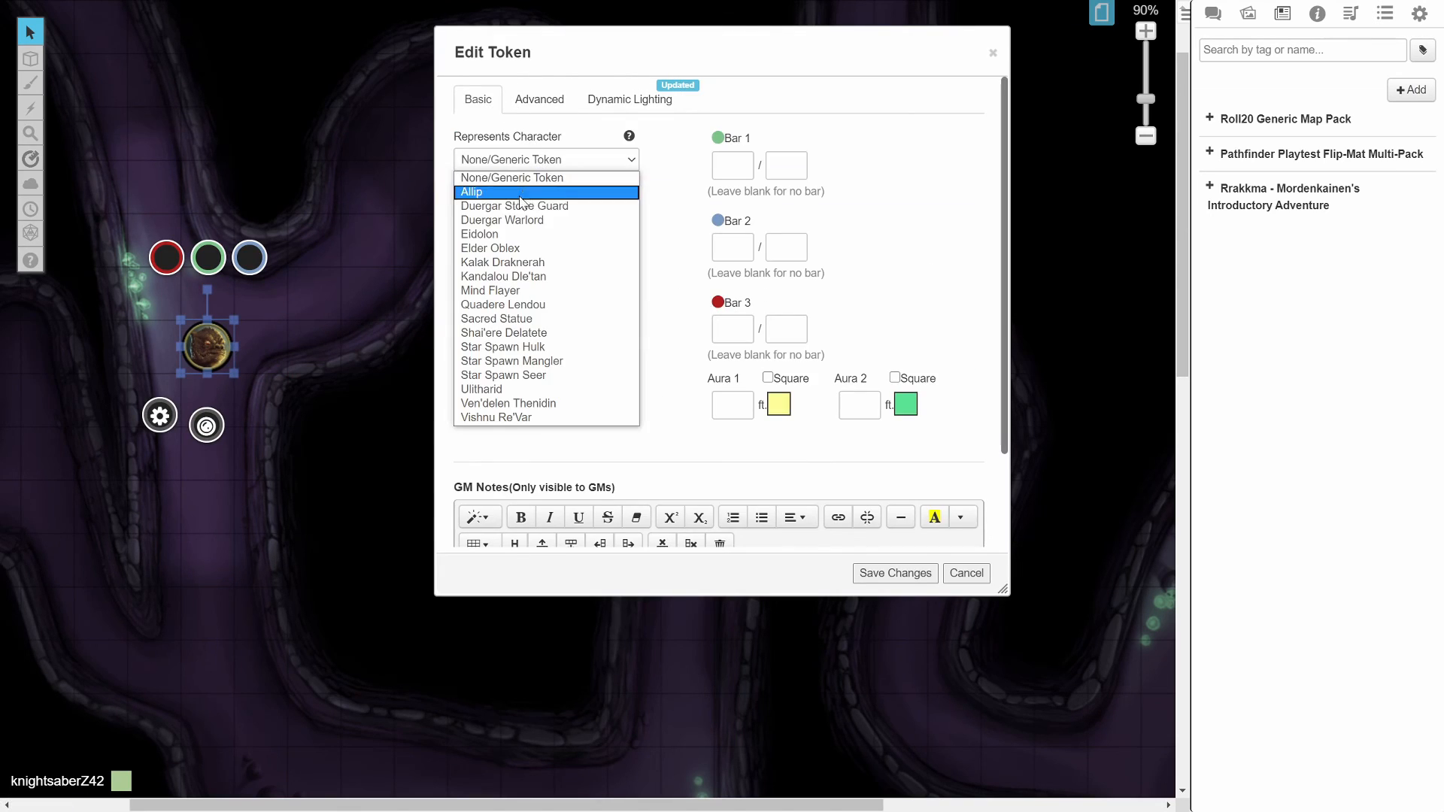
pyautogui.click(519, 200)
pyautogui.click(877, 574)
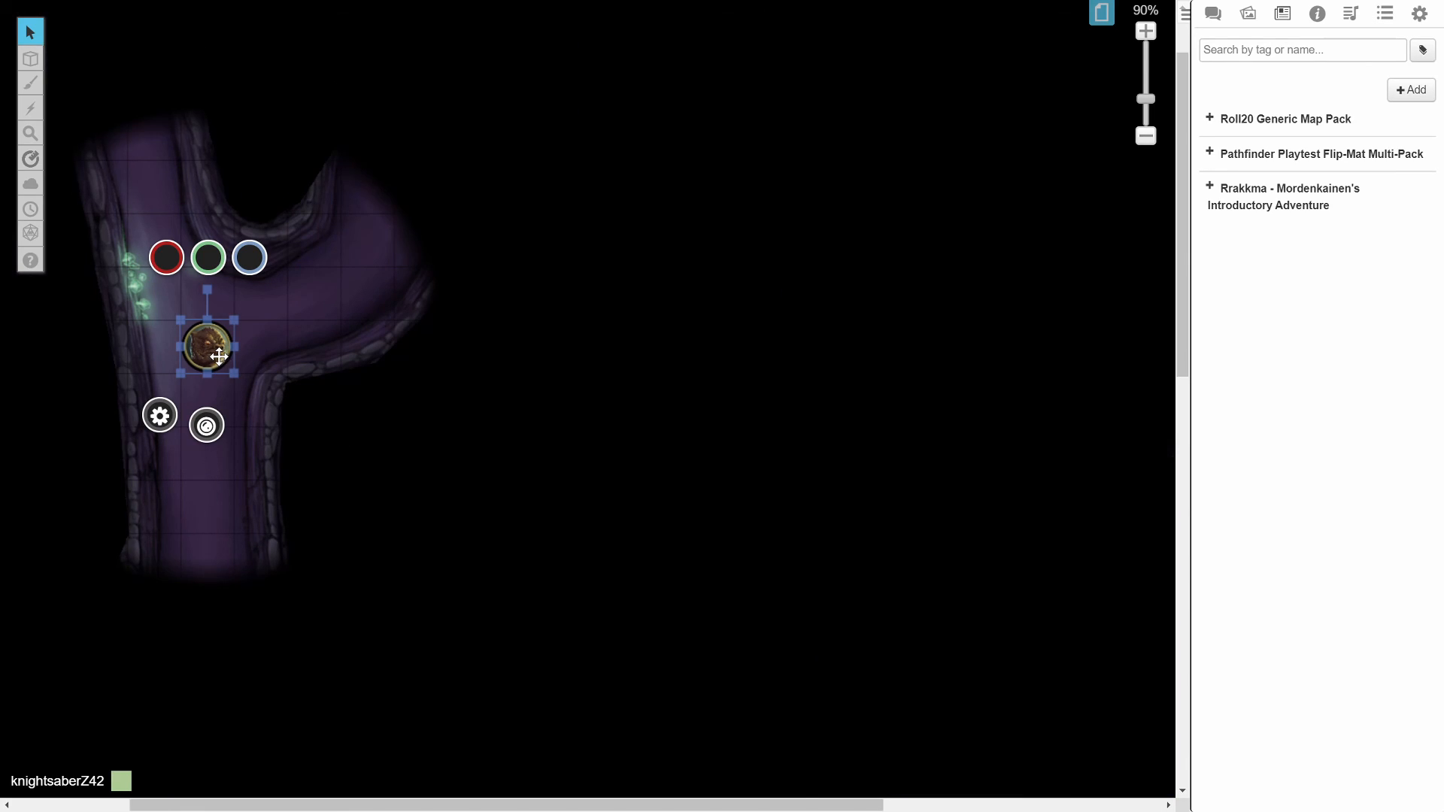
# Step: Move the kligroot token one square over to the wall just below the mushrooms and glance at the map pages
pyautogui.moveTo(220, 356); pyautogui.dragTo(170, 333)
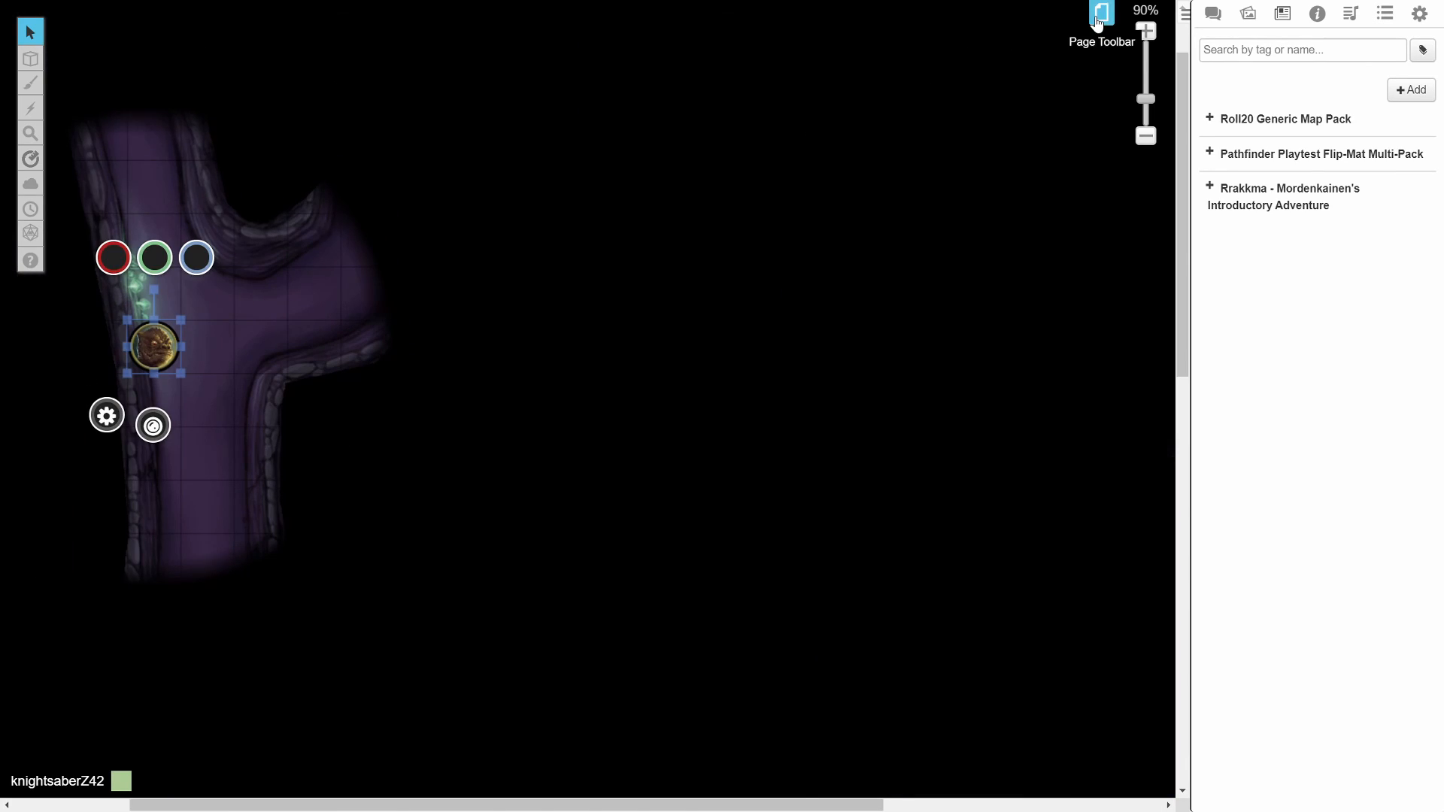
pyautogui.click(1100, 13)
pyautogui.click(1098, 145)
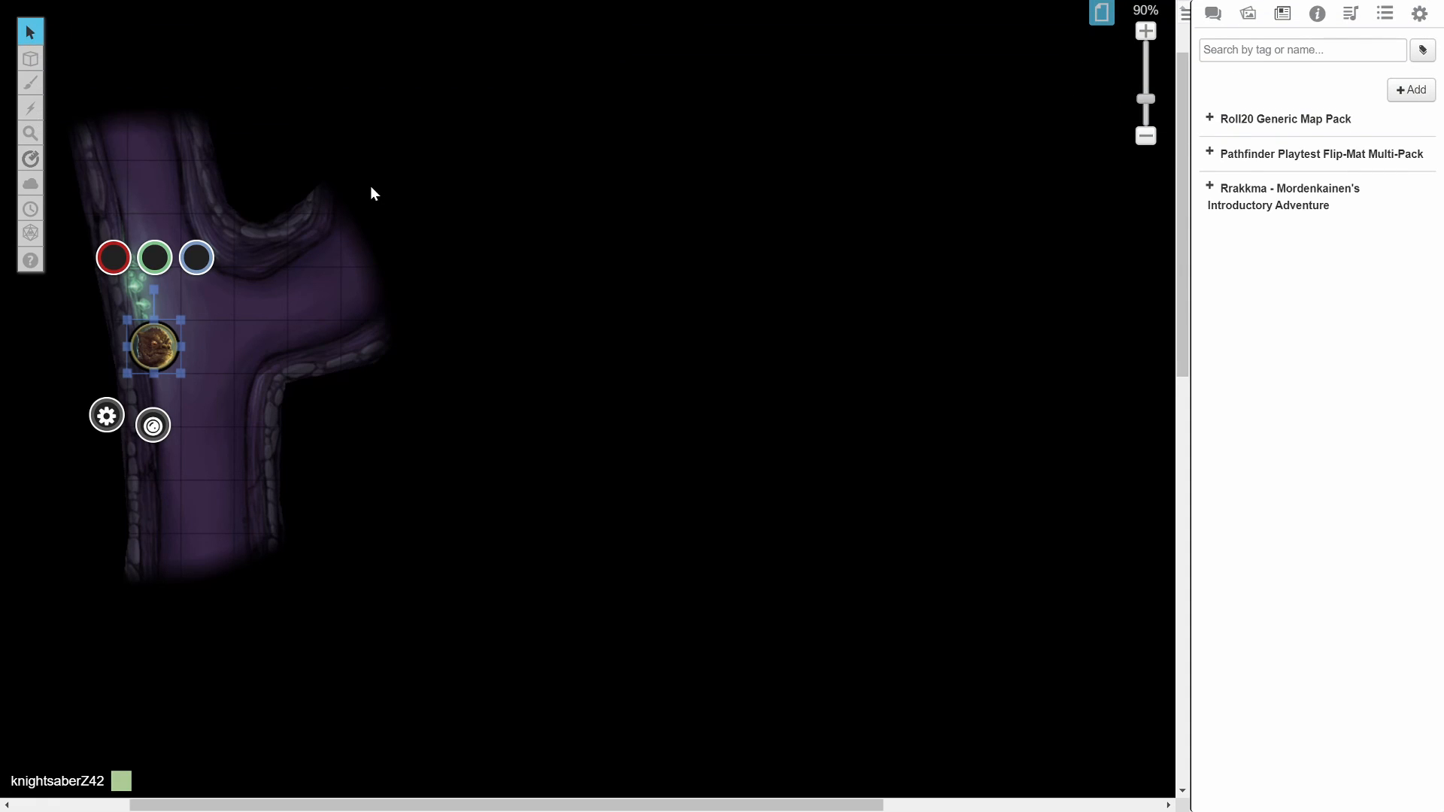
# Step: Review the kligroot token's vision and emitted light settings, save them and deselect the token
pyautogui.doubleClick(156, 336)
pyautogui.click(634, 106)
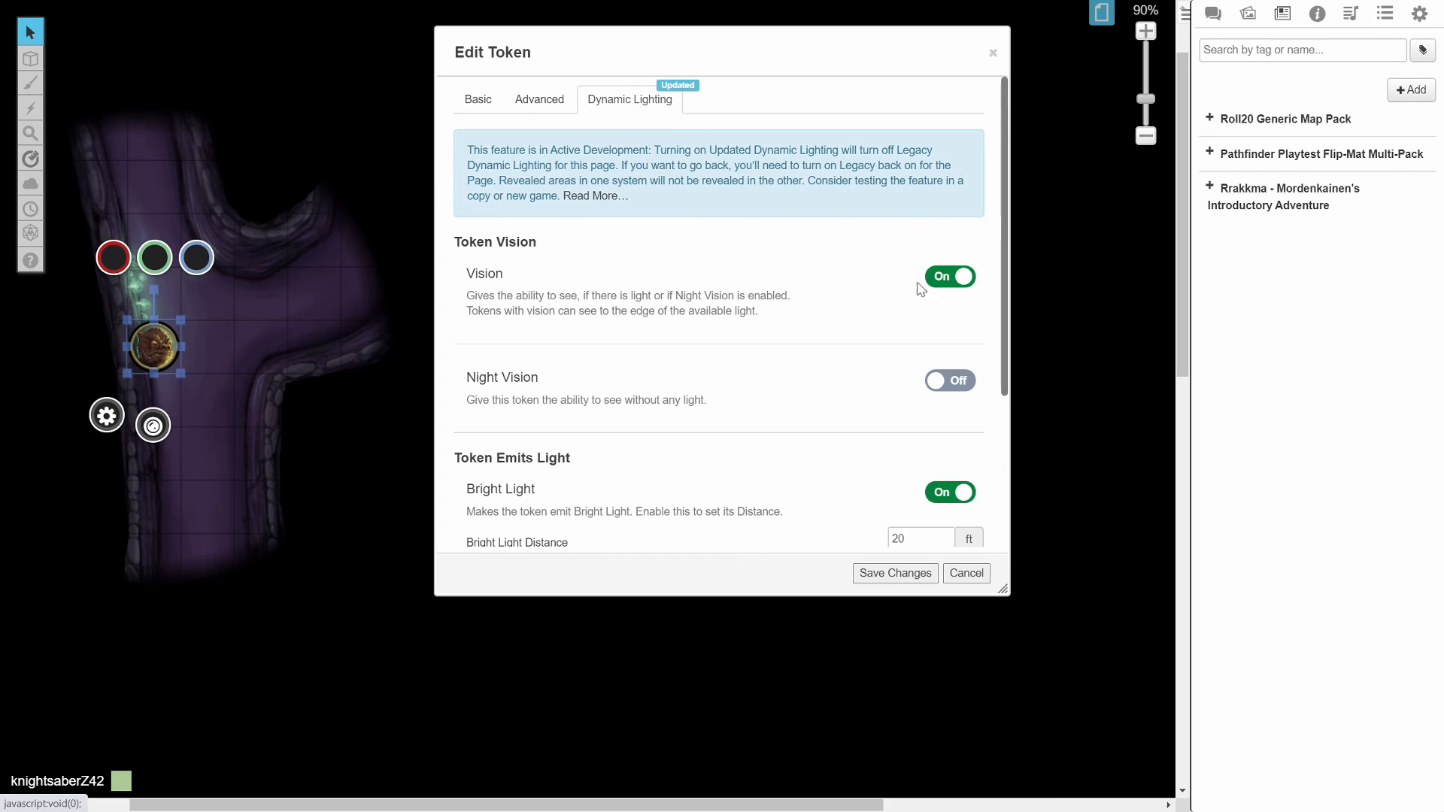
pyautogui.scroll(-3, 802, 364)
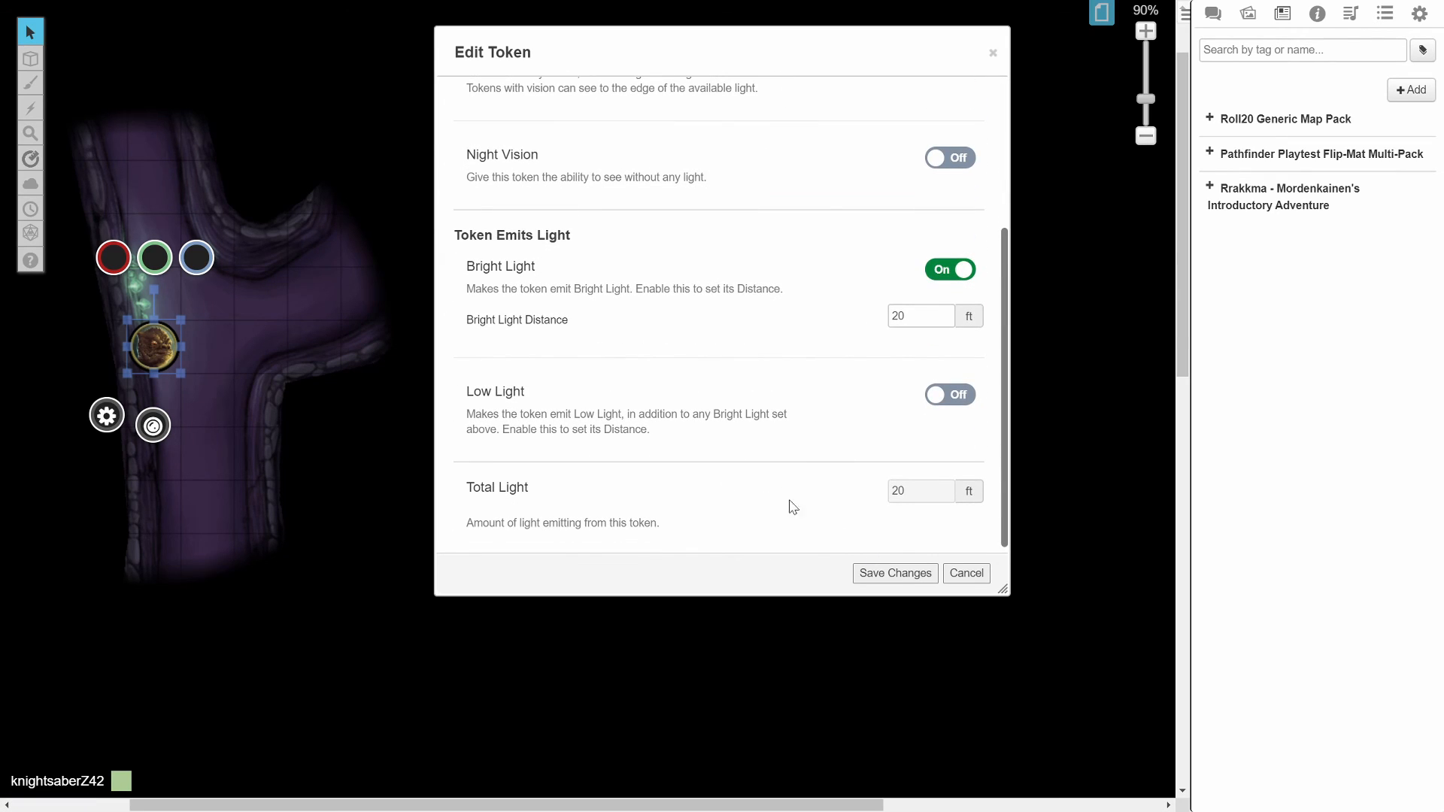
pyautogui.click(912, 573)
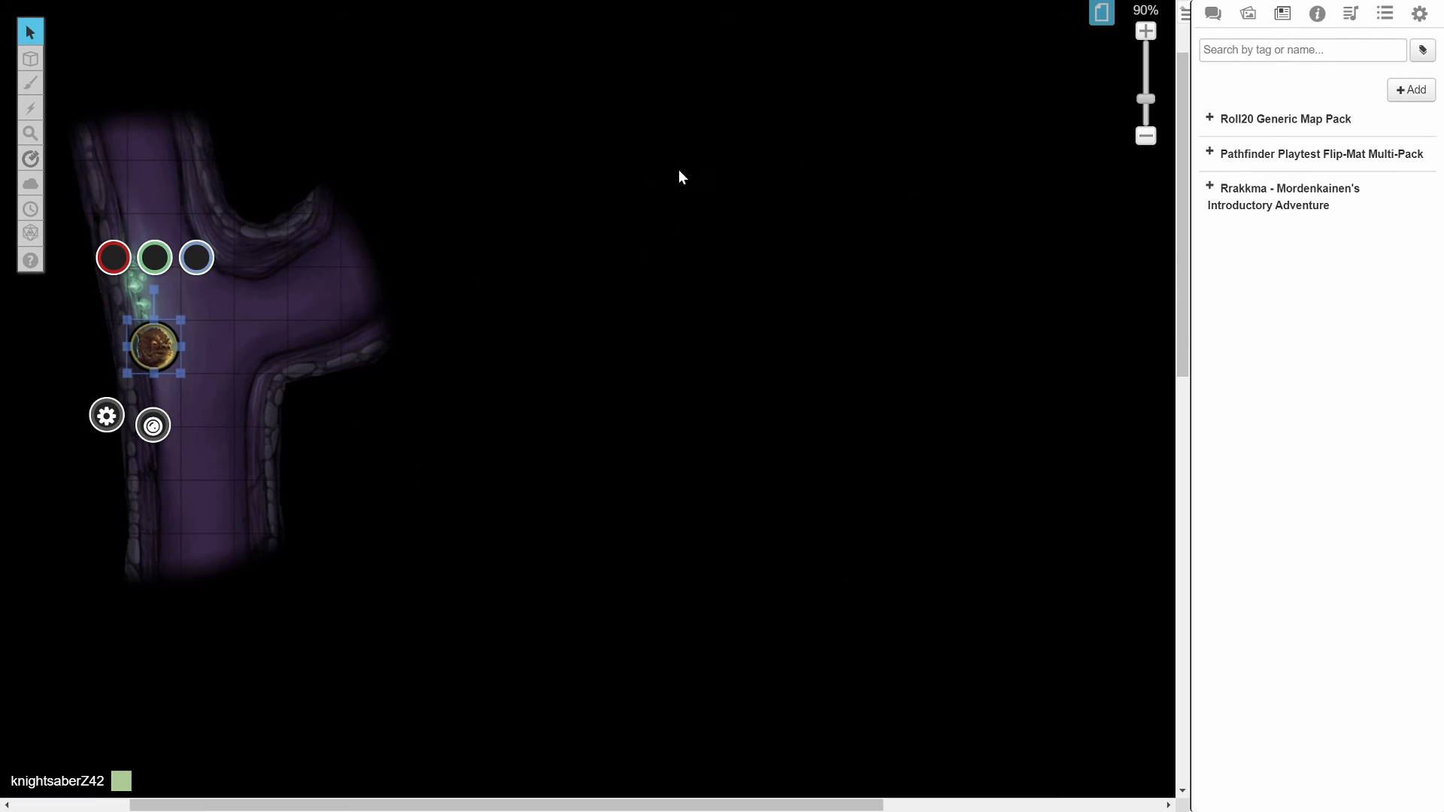
pyautogui.click(690, 172)
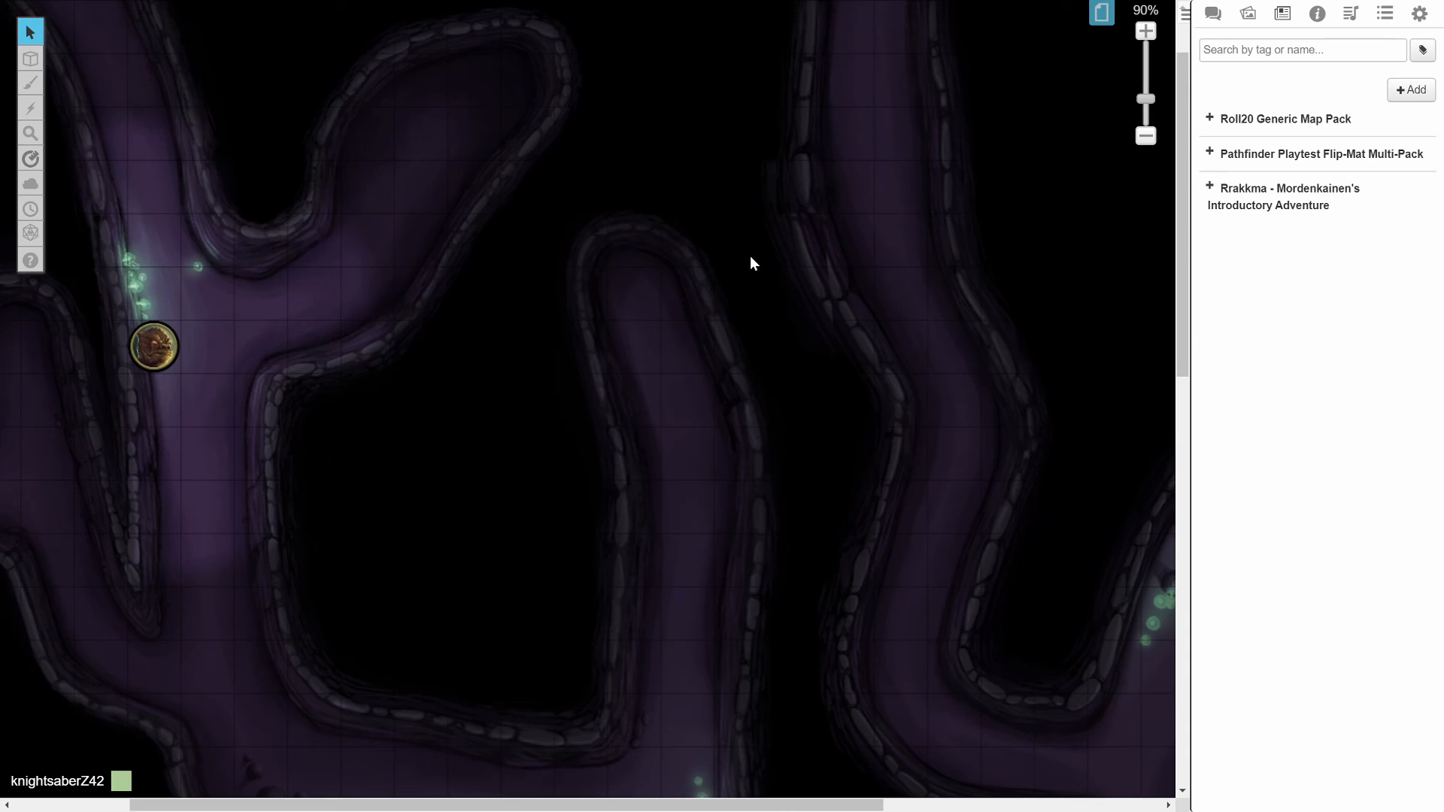